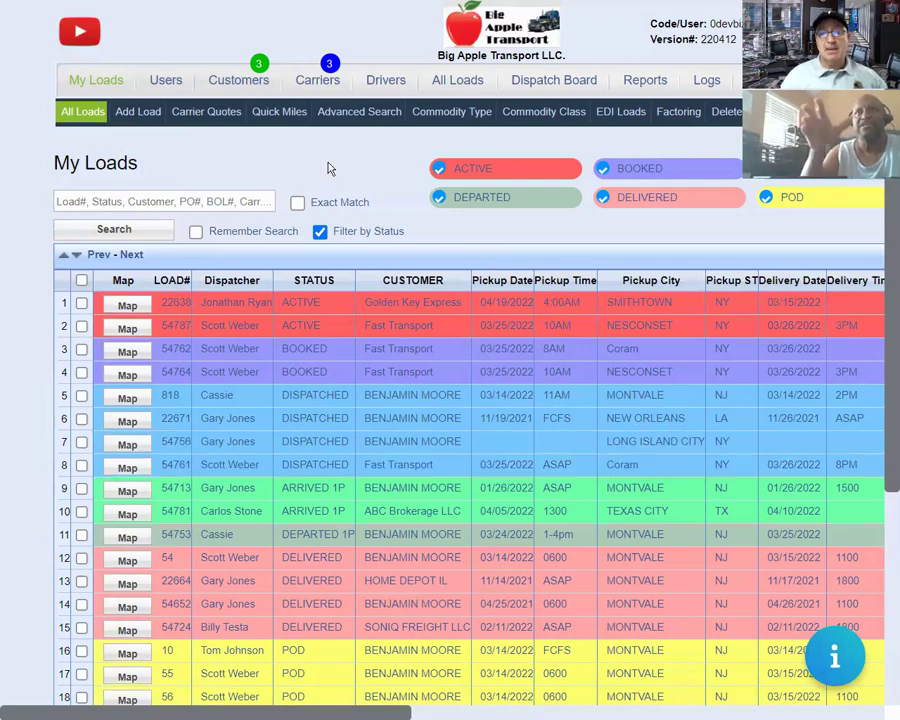
Review load 22638's bill-to, ACE Hardware pickup and CharityTransport delivery, then return to the loads list.
{"action": "left_click", "coordinate": [411, 315]}
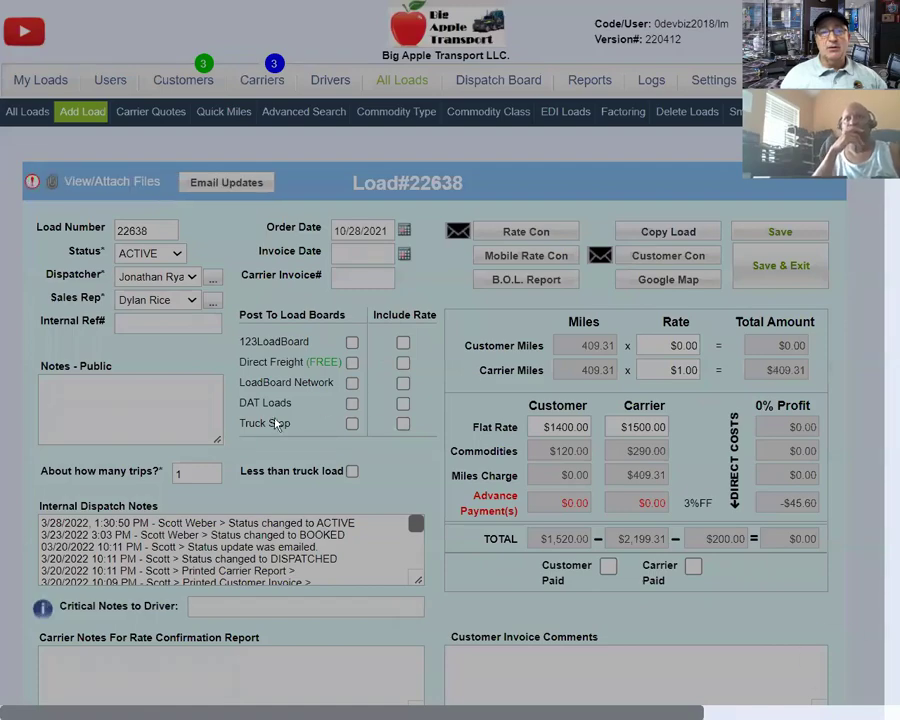
{"action": "scroll", "coordinate": [240, 418], "scroll_direction": "down", "scroll_amount": 3}
{"action": "scroll", "coordinate": [238, 418], "scroll_direction": "down", "scroll_amount": 5}
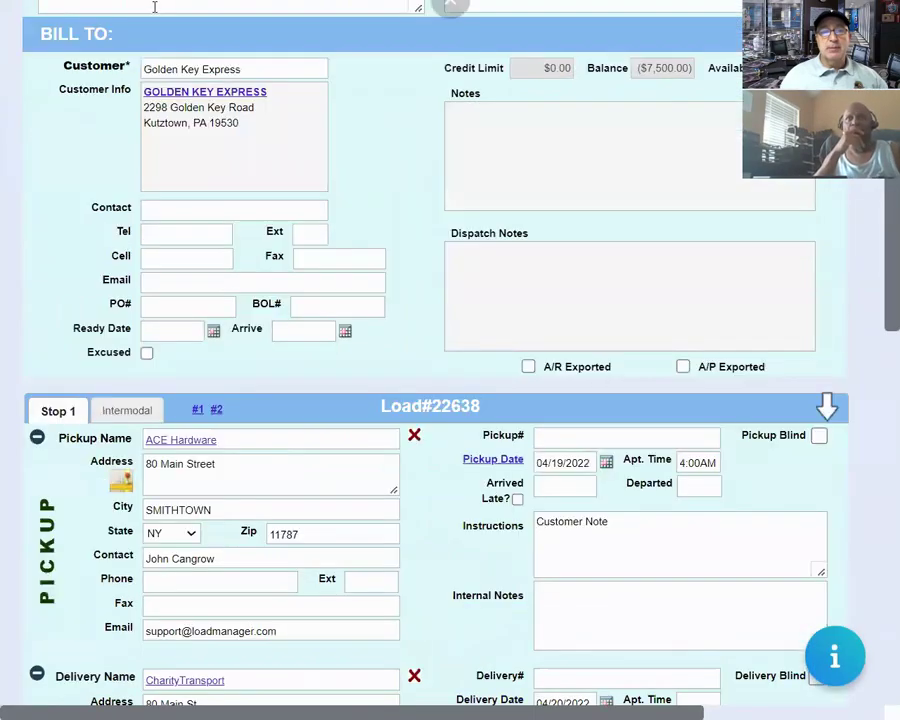
{"action": "left_click", "coordinate": [240, 68]}
{"action": "left_click_drag", "start_coordinate": [240, 68], "coordinate": [143, 69]}
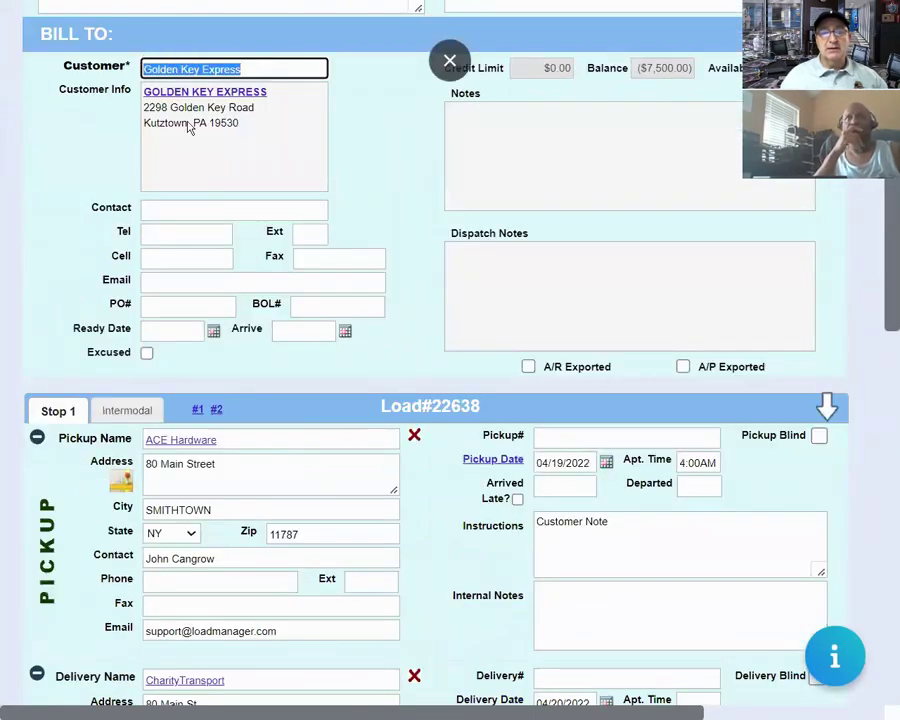
{"action": "scroll", "coordinate": [267, 349], "scroll_direction": "down", "scroll_amount": 3}
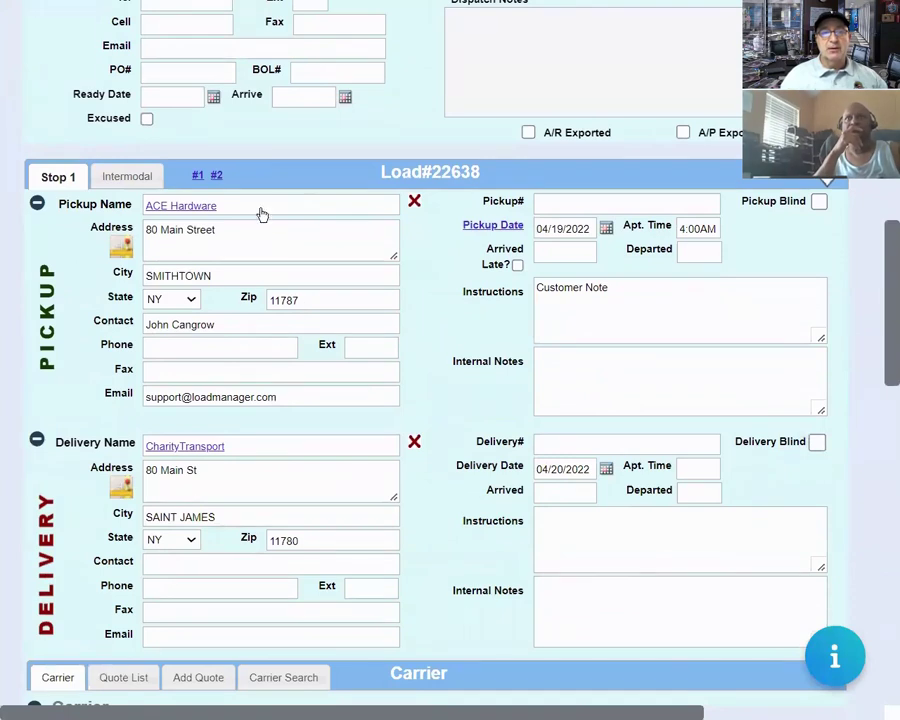
{"action": "left_click_drag", "start_coordinate": [257, 203], "coordinate": [143, 205]}
{"action": "left_click_drag", "start_coordinate": [240, 446], "coordinate": [128, 351]}
{"action": "scroll", "coordinate": [128, 351], "scroll_direction": "up", "scroll_amount": 15}
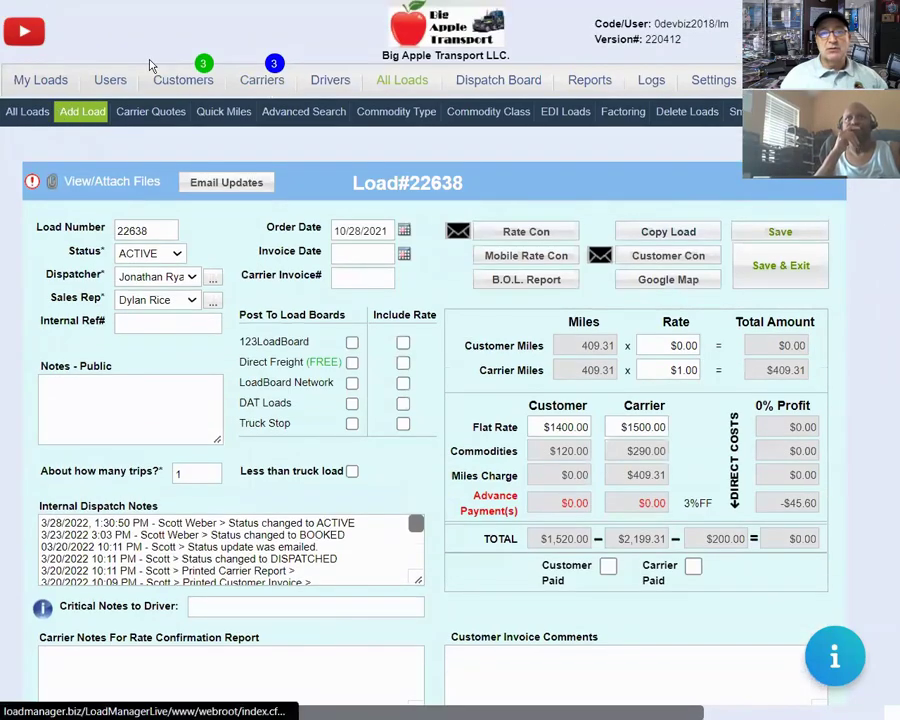
{"action": "left_click", "coordinate": [50, 82]}
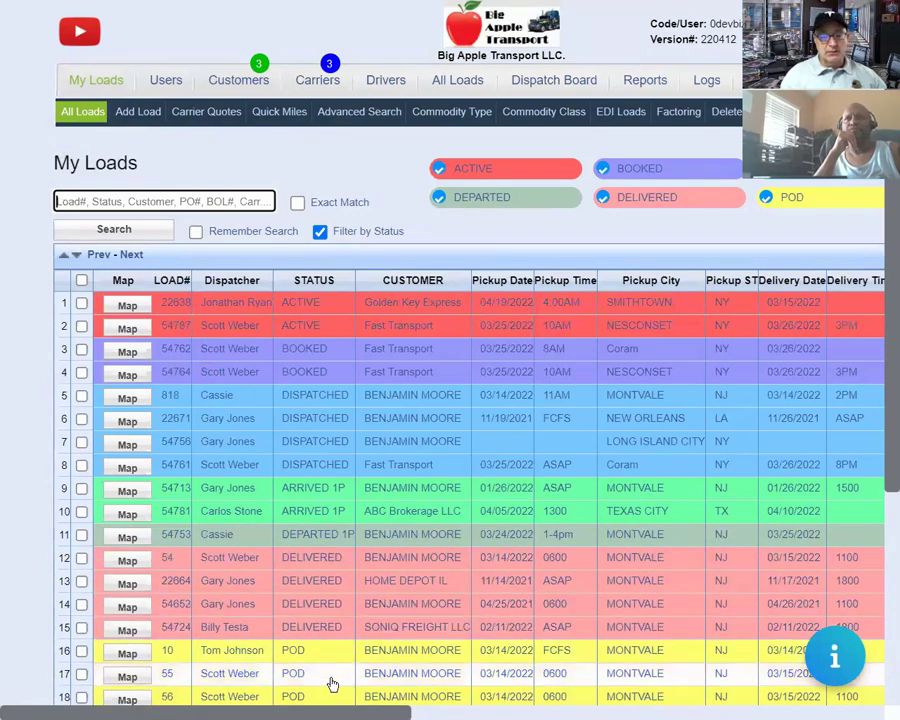
{"action": "scroll", "coordinate": [333, 700], "scroll_direction": "down", "scroll_amount": 3}
{"action": "scroll", "coordinate": [332, 694], "scroll_direction": "up", "scroll_amount": 3}
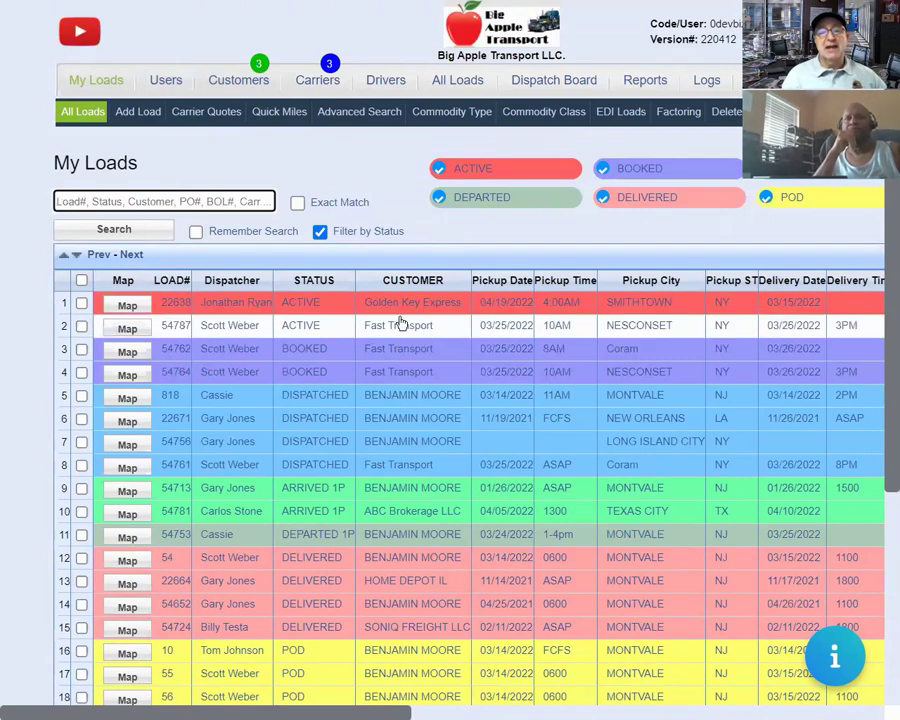
{"action": "left_click", "coordinate": [457, 238]}
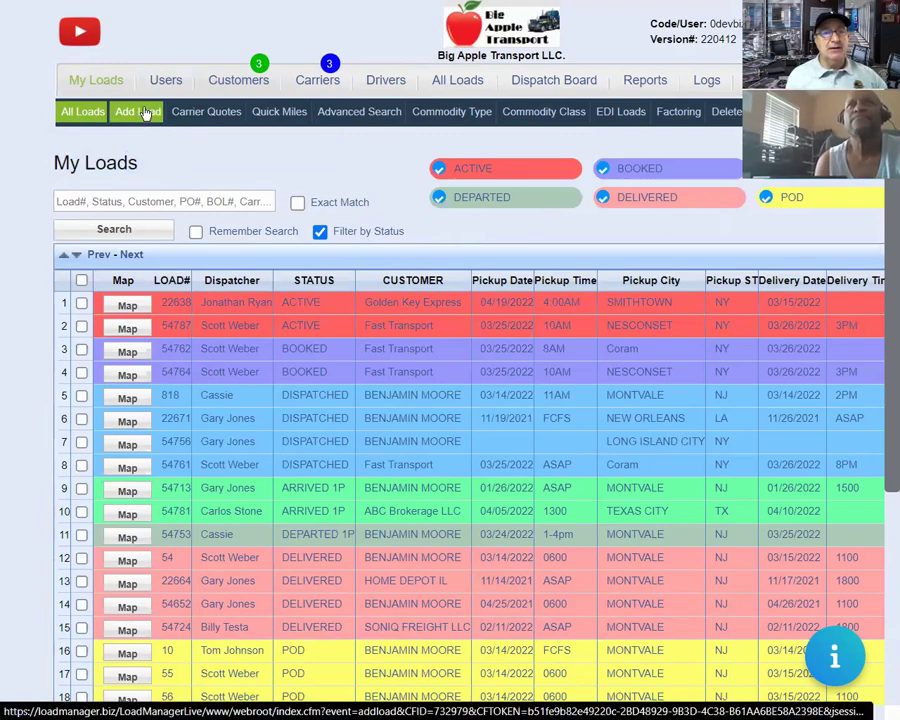
Start a new load with customer flat rate 1600 and carrier flat rate 1350 for $250 profit.
{"action": "left_click", "coordinate": [145, 114]}
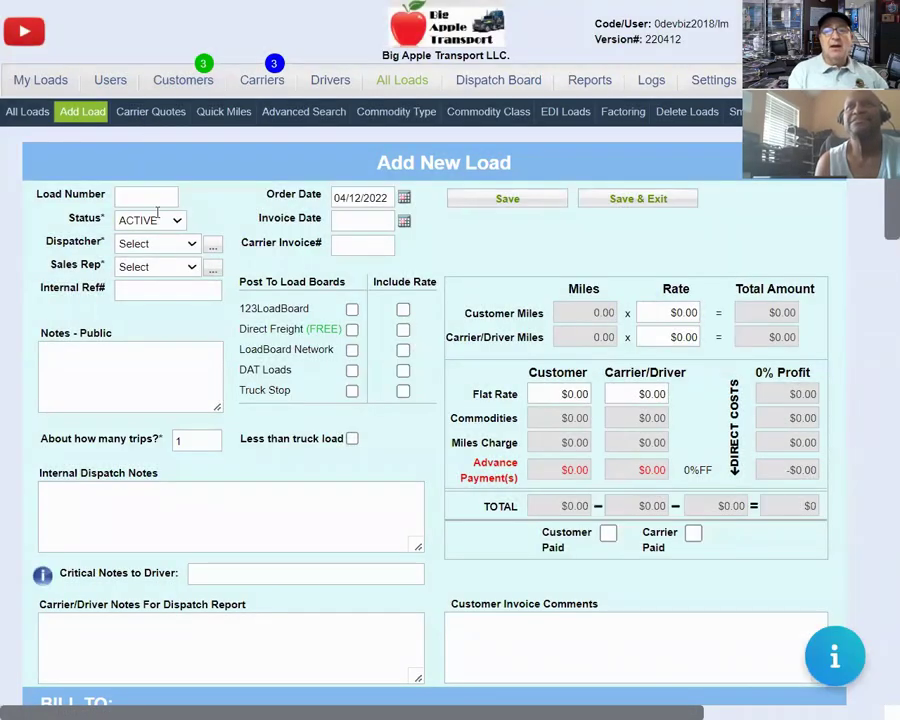
{"action": "left_click", "coordinate": [565, 394]}
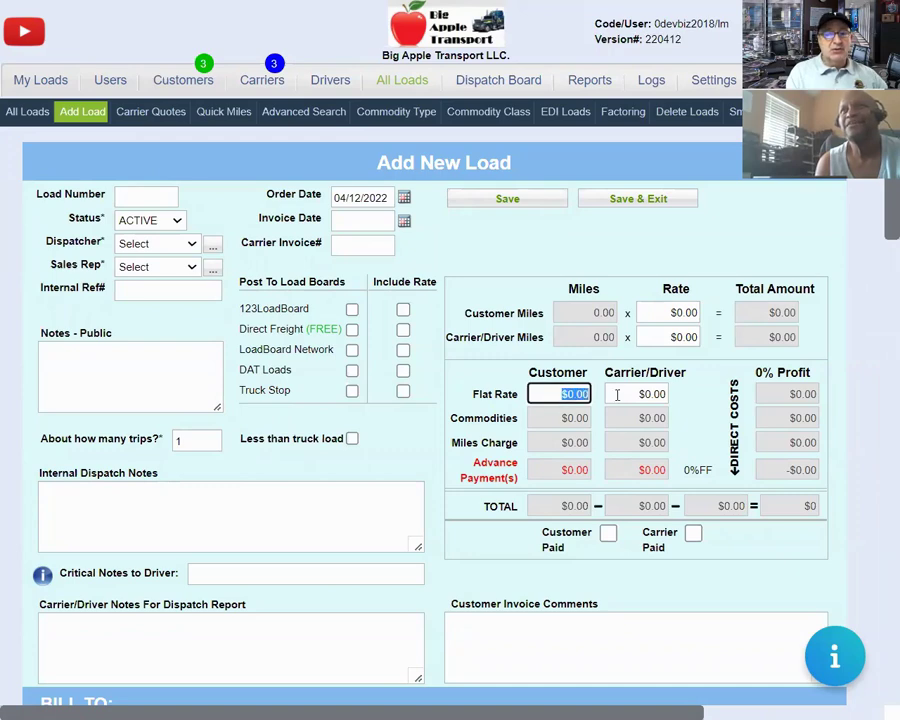
{"action": "type", "text": "1600"}
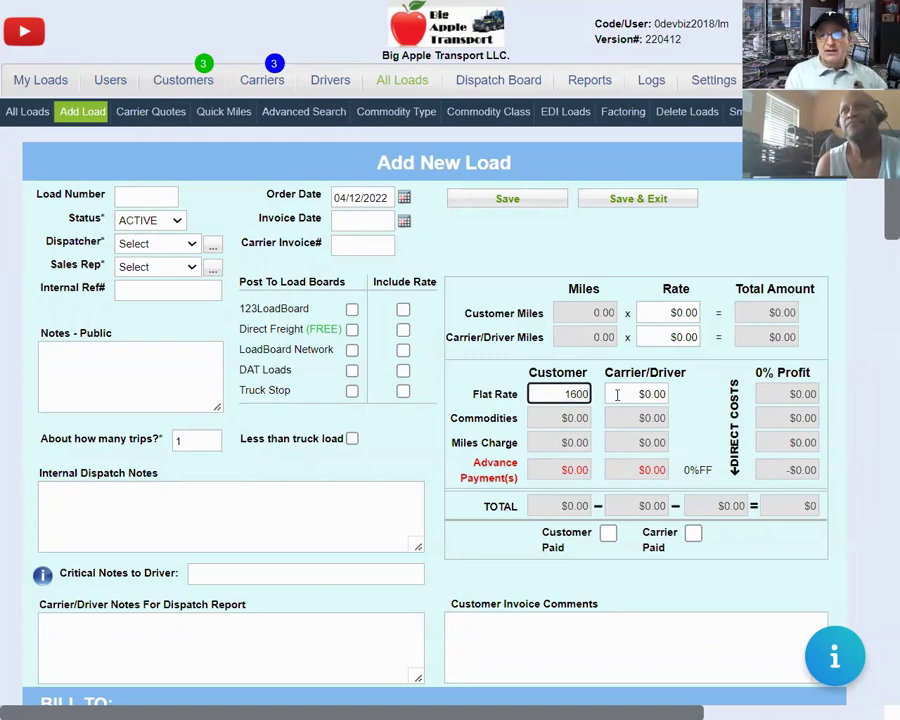
{"action": "left_click", "coordinate": [617, 394]}
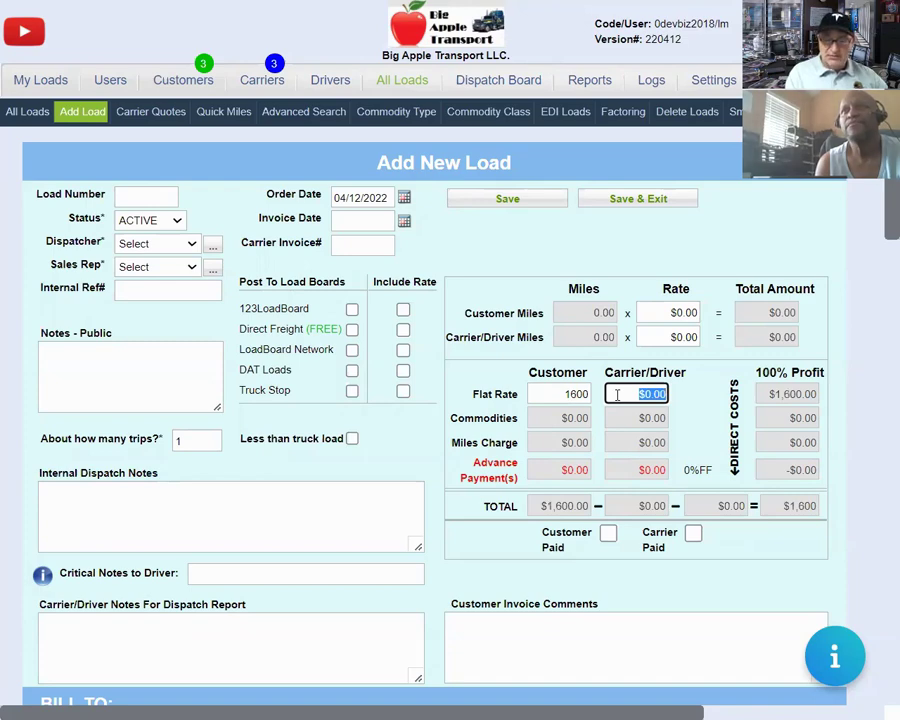
{"action": "type", "text": "1350"}
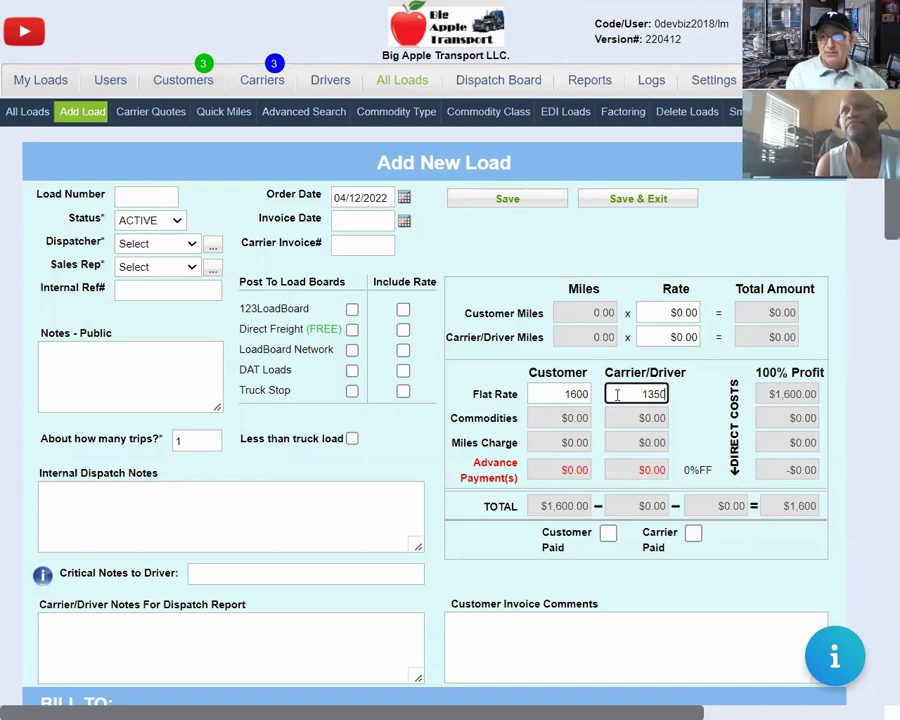
{"action": "key", "text": "Tab"}
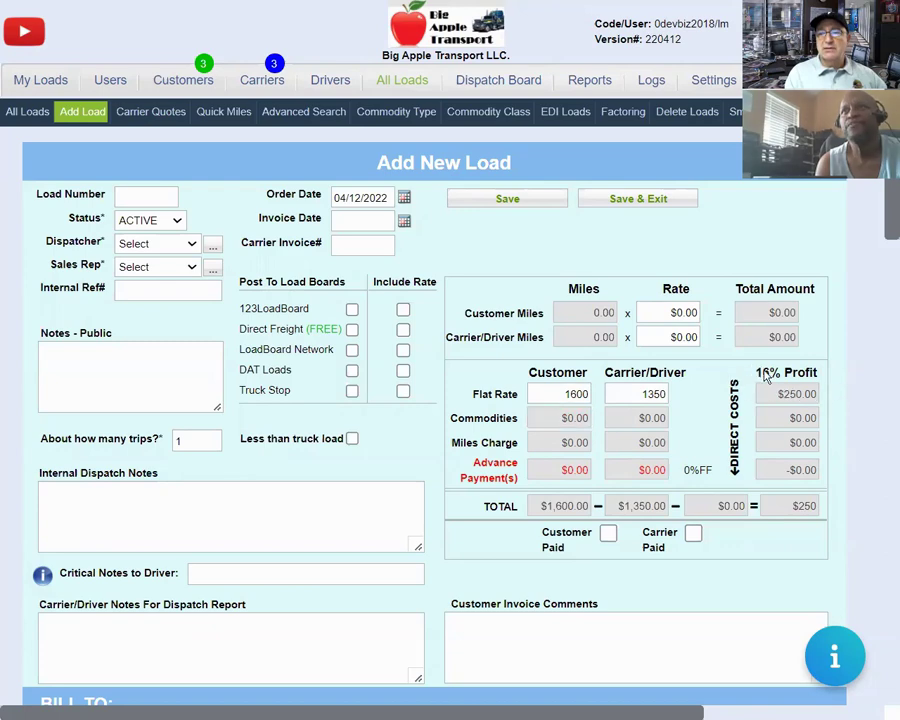
{"action": "left_click", "coordinate": [799, 382]}
{"action": "left_click_drag", "start_coordinate": [799, 382], "coordinate": [763, 388]}
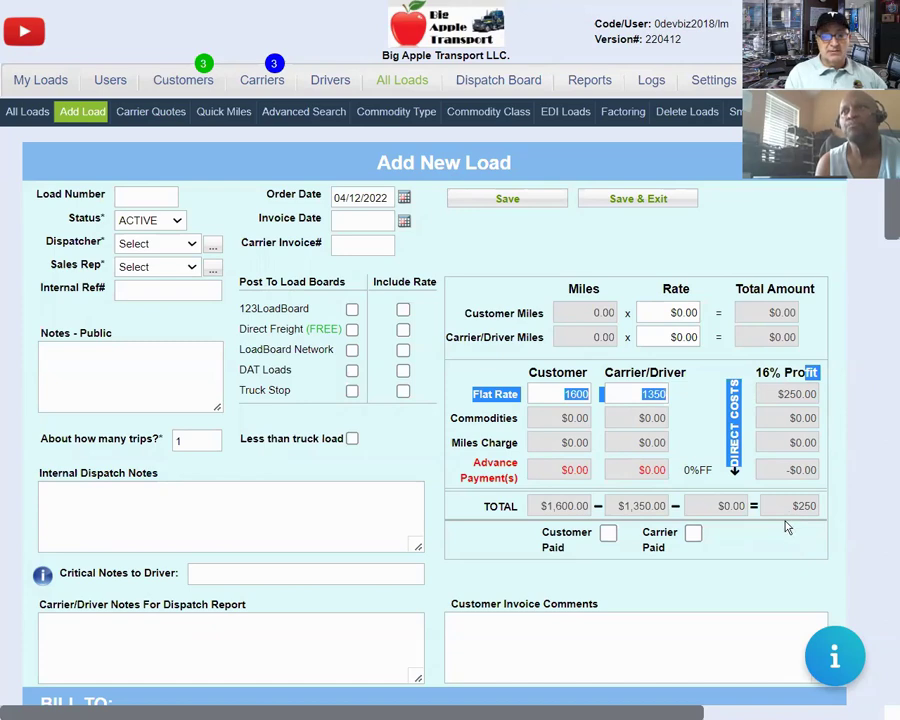
{"action": "left_click", "coordinate": [400, 454]}
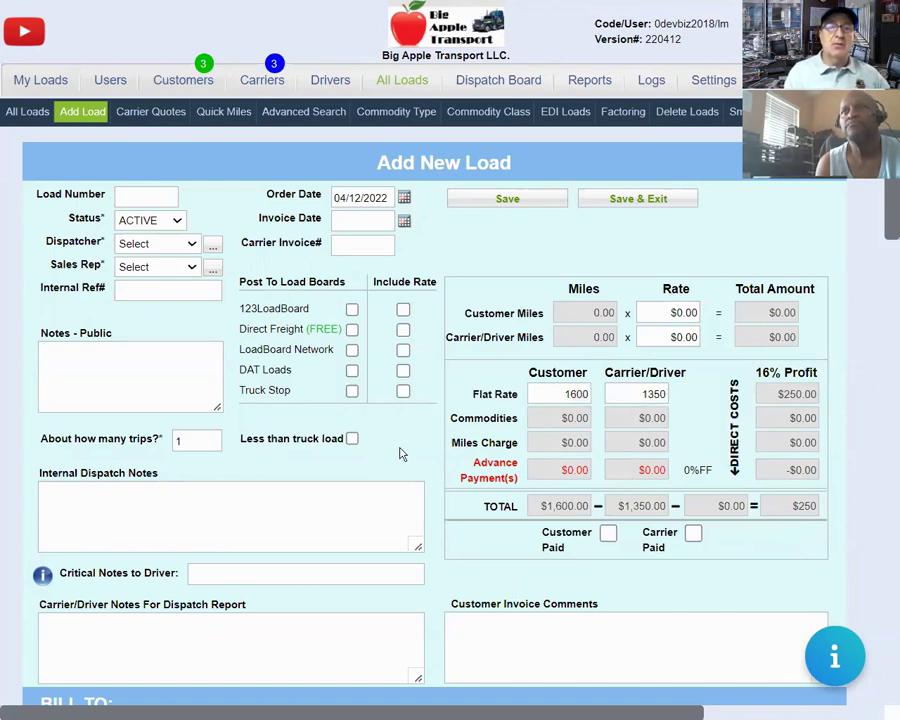
{"action": "scroll", "coordinate": [404, 452], "scroll_direction": "down", "scroll_amount": 2}
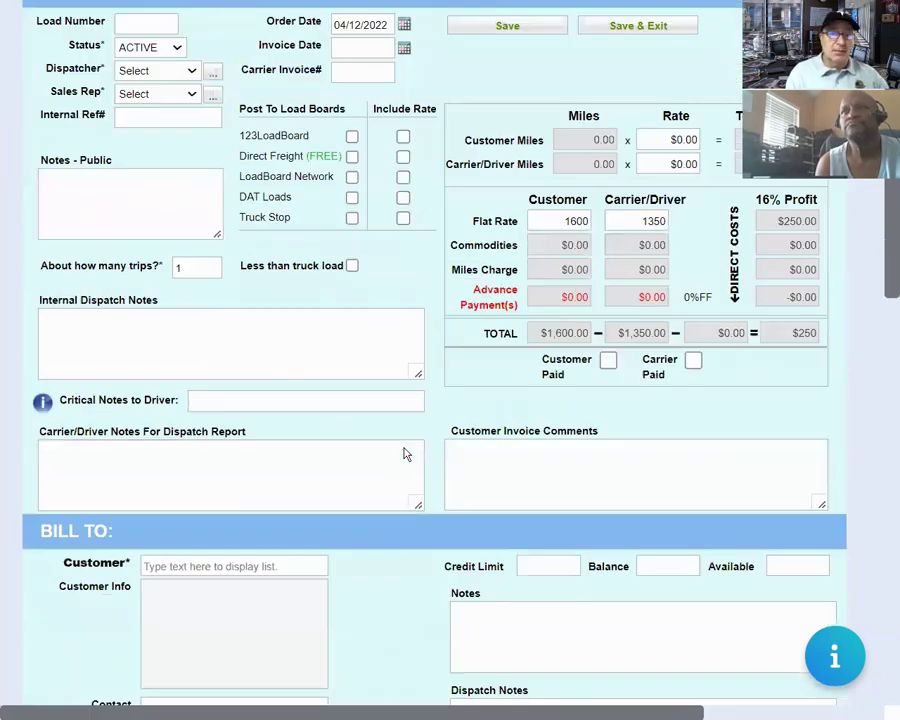
Begin entering the BILL TO customer and agree to add it as a new customer.
{"action": "scroll", "coordinate": [404, 446], "scroll_direction": "up", "scroll_amount": 1}
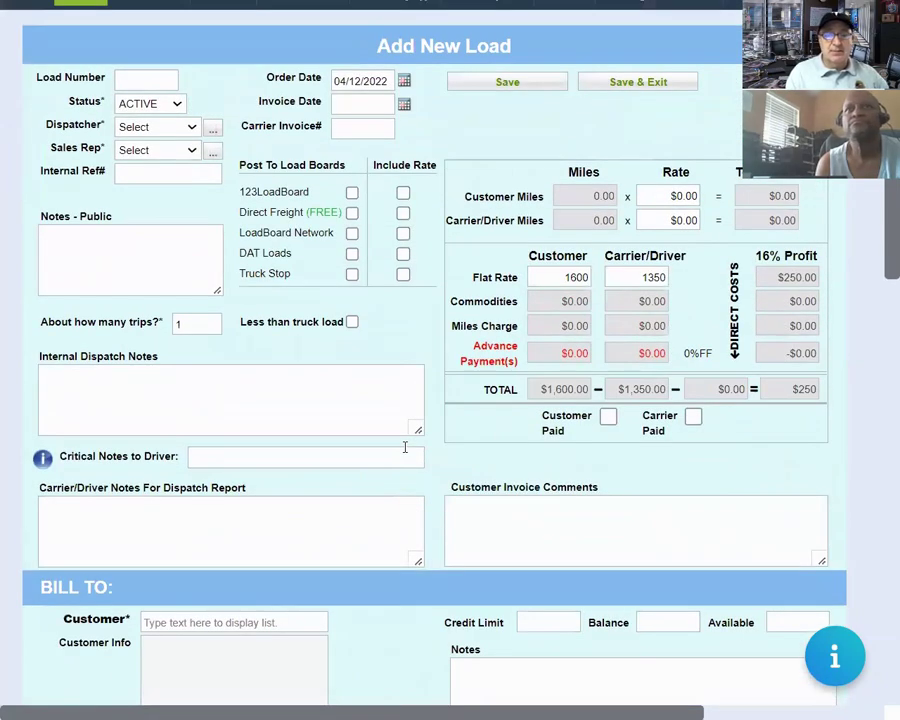
{"action": "scroll", "coordinate": [405, 447], "scroll_direction": "down", "scroll_amount": 2}
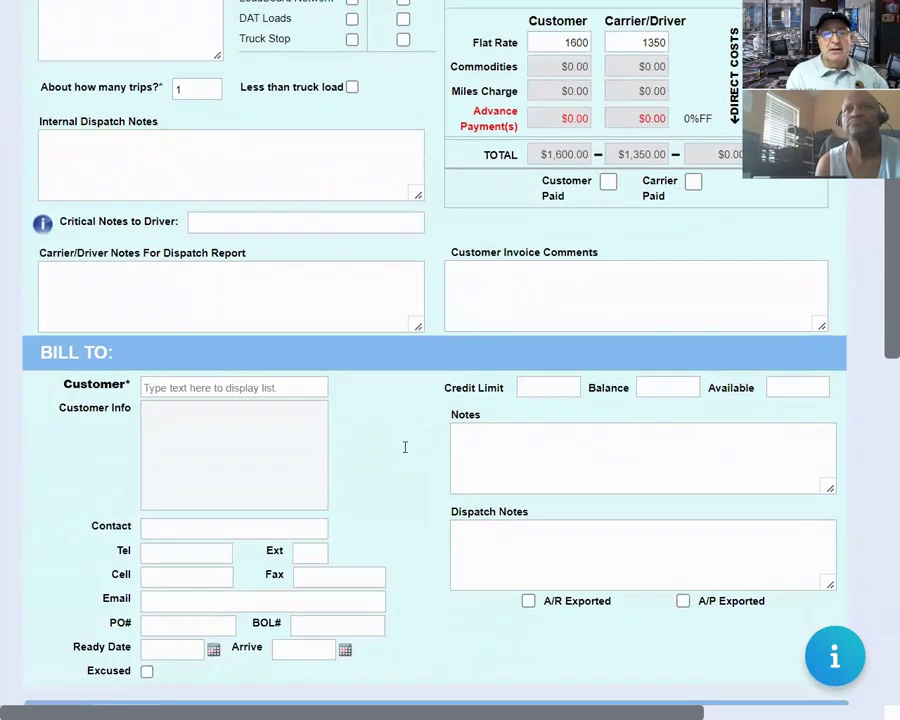
{"action": "left_click", "coordinate": [216, 388]}
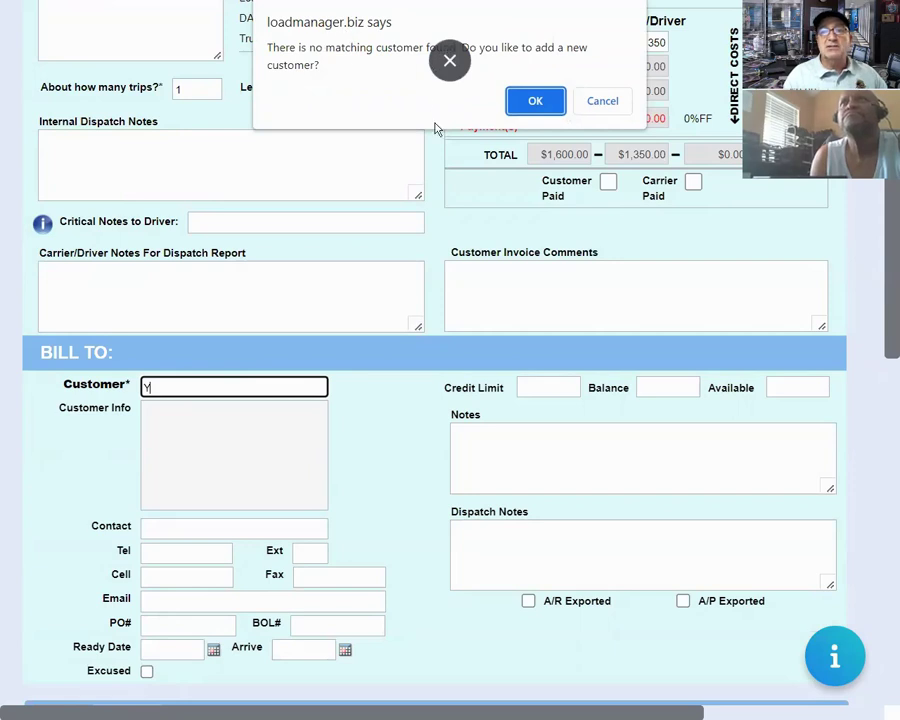
{"action": "left_click", "coordinate": [552, 110]}
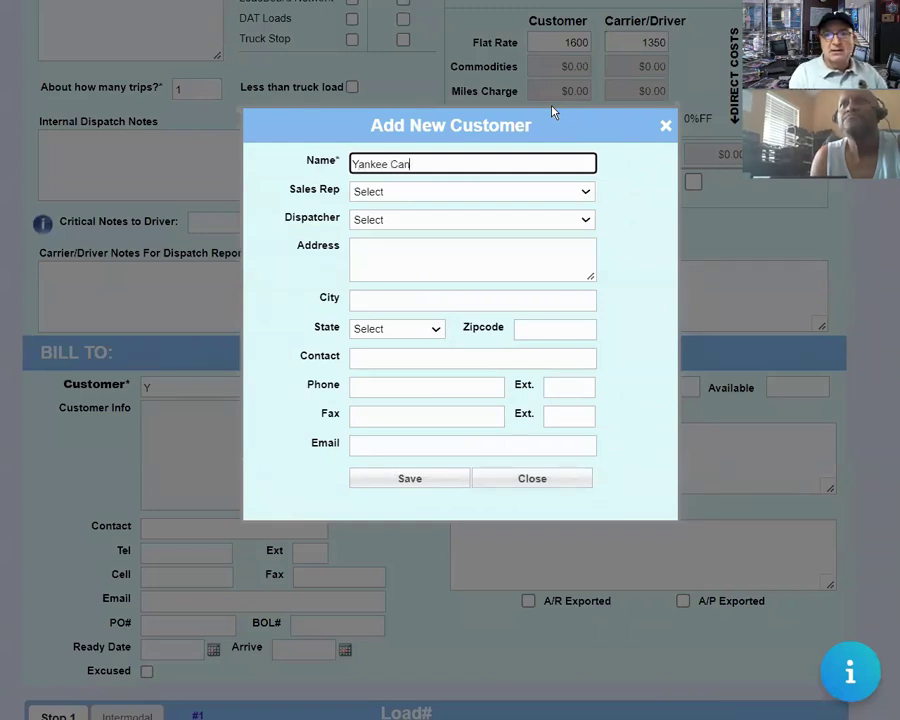
Name the new customer Yankee Candle Inc and assign its sales rep and dispatcher.
{"action": "type", "text": "ankee Candle Inc"}
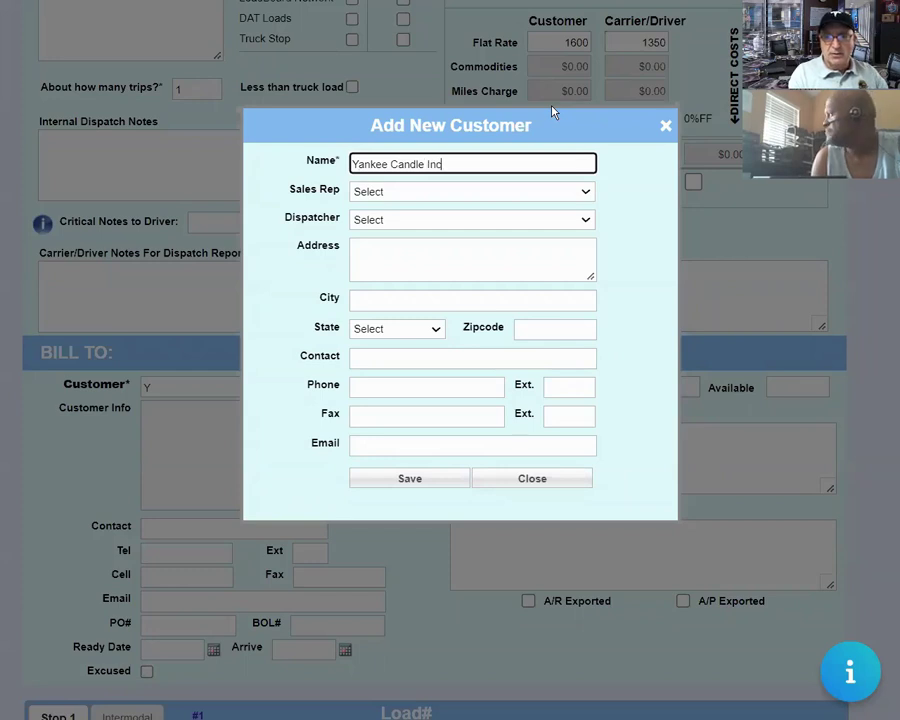
{"action": "key", "text": "Tab"}
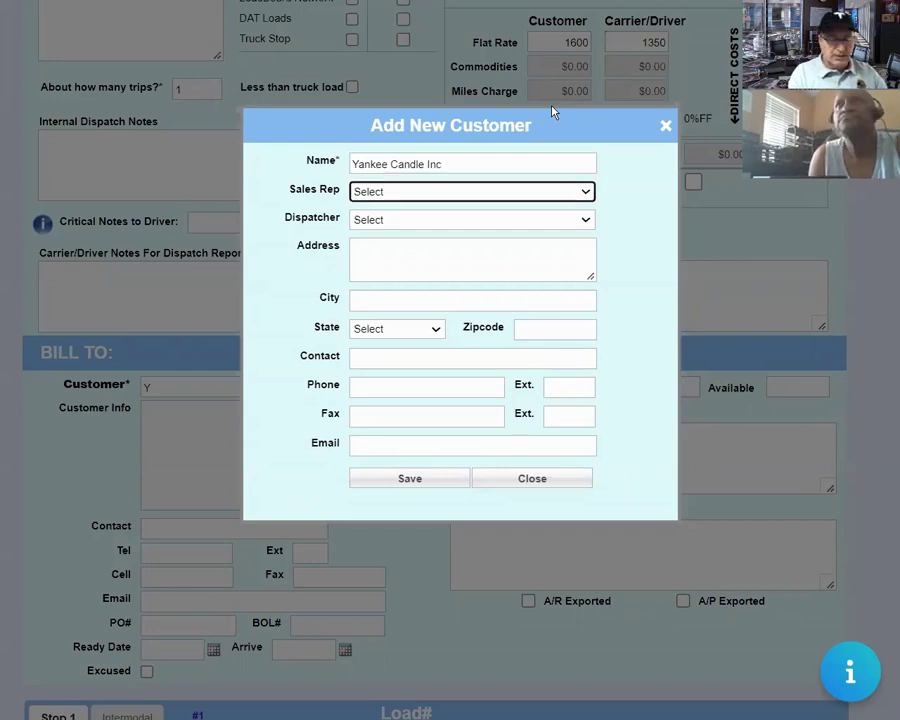
{"action": "left_click", "coordinate": [529, 193]}
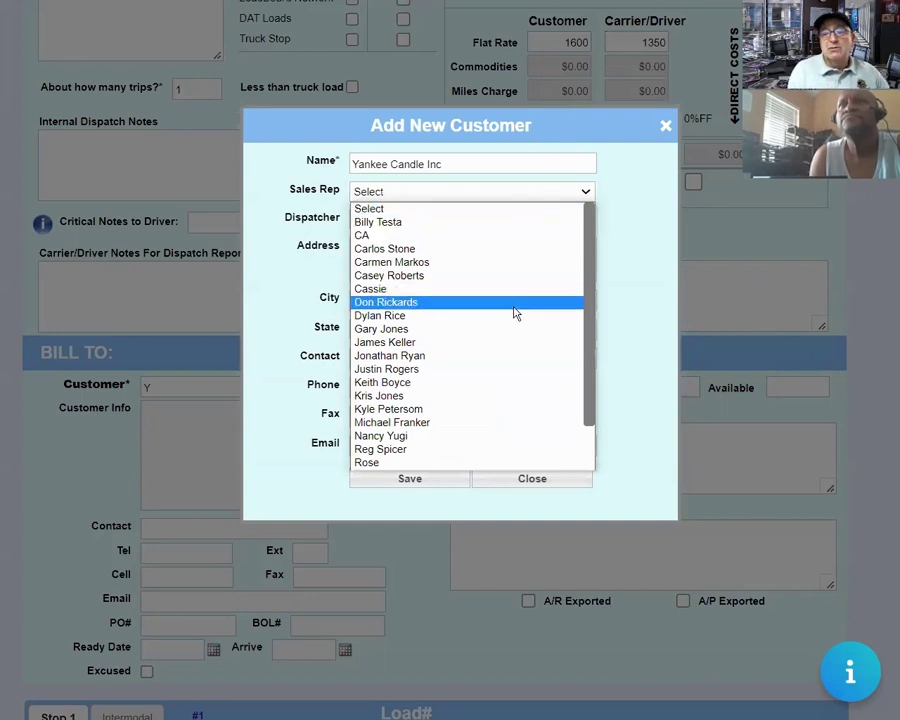
{"action": "left_click", "coordinate": [516, 368]}
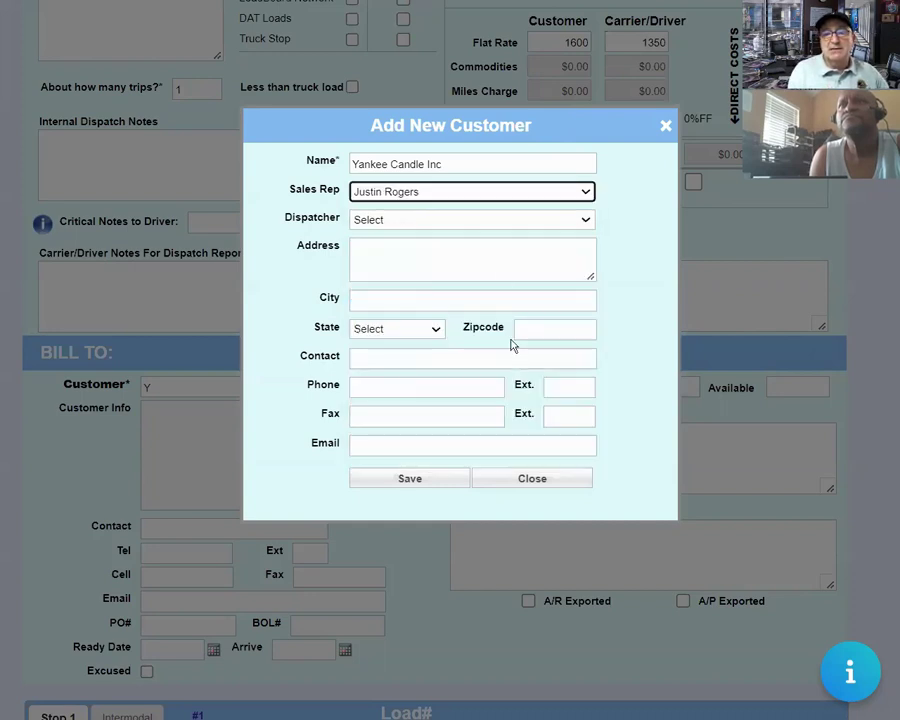
{"action": "left_click", "coordinate": [498, 218]}
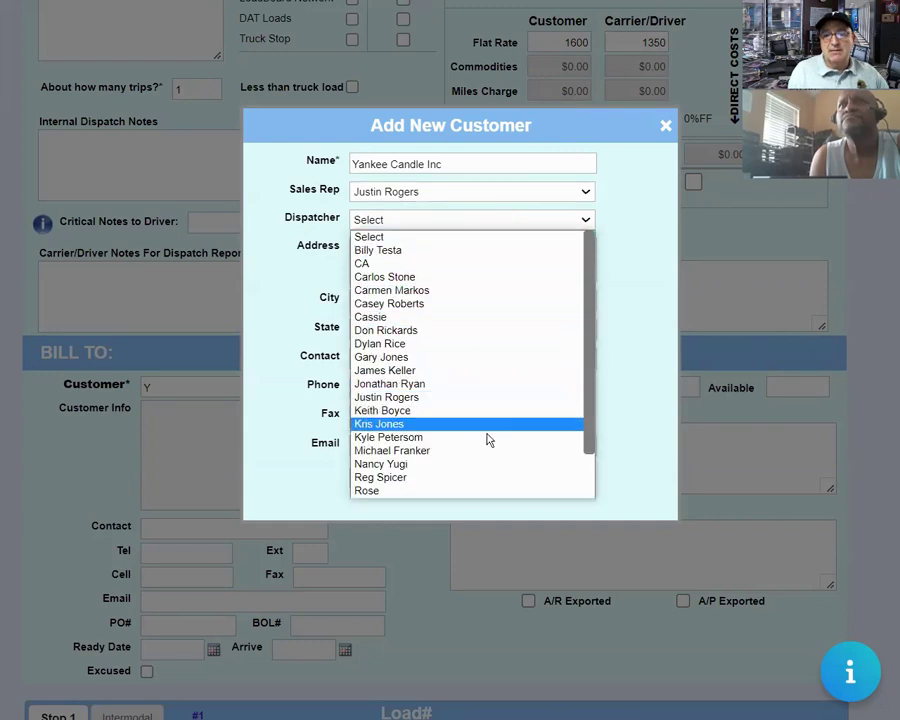
{"action": "scroll", "coordinate": [489, 471], "scroll_direction": "down", "scroll_amount": 2}
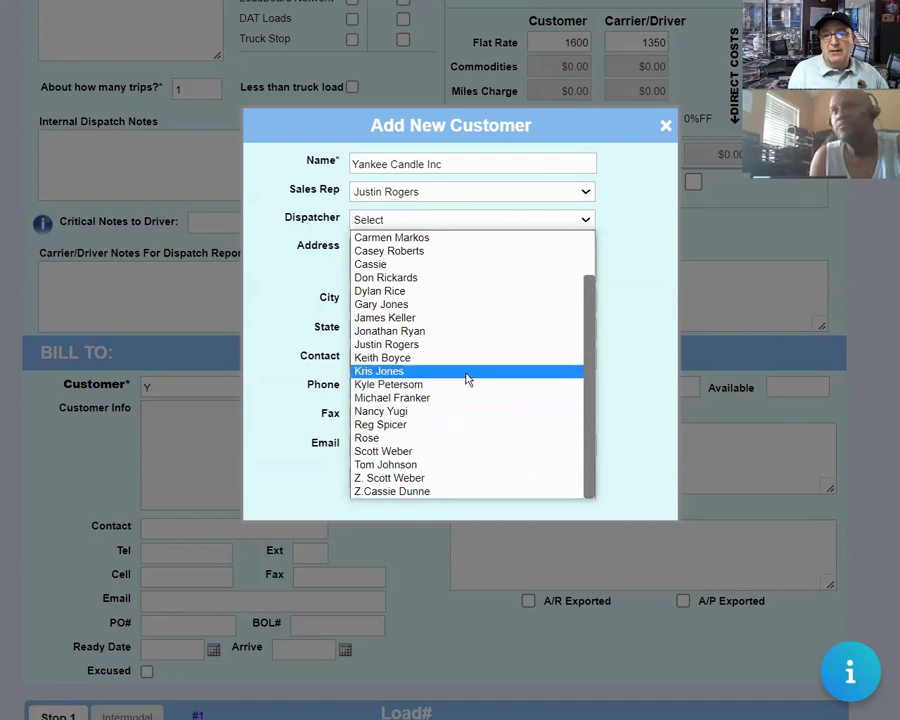
{"action": "left_click", "coordinate": [448, 291]}
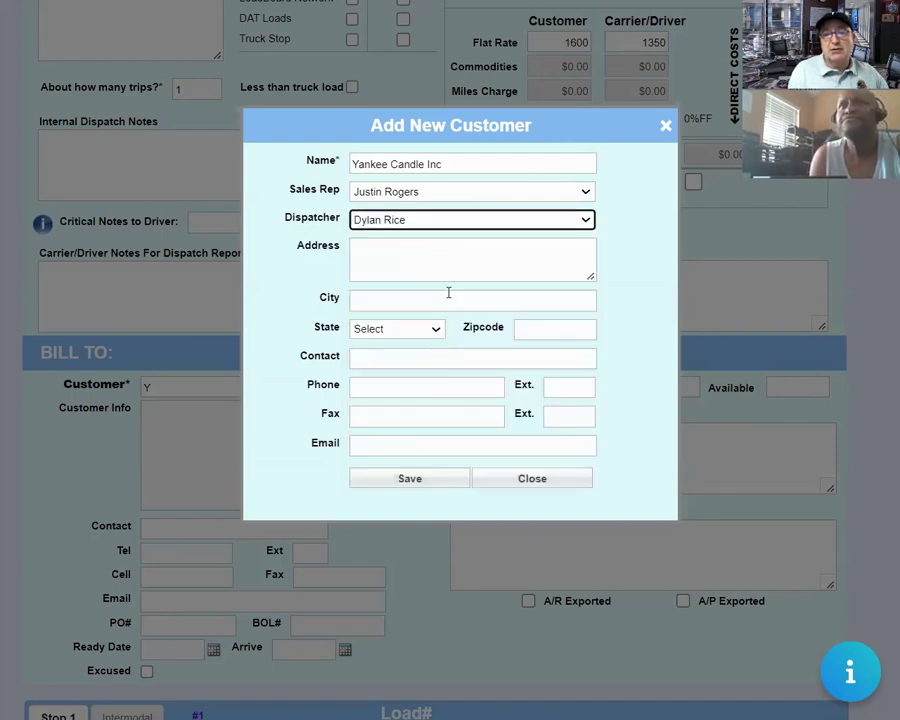
{"action": "left_click", "coordinate": [440, 247]}
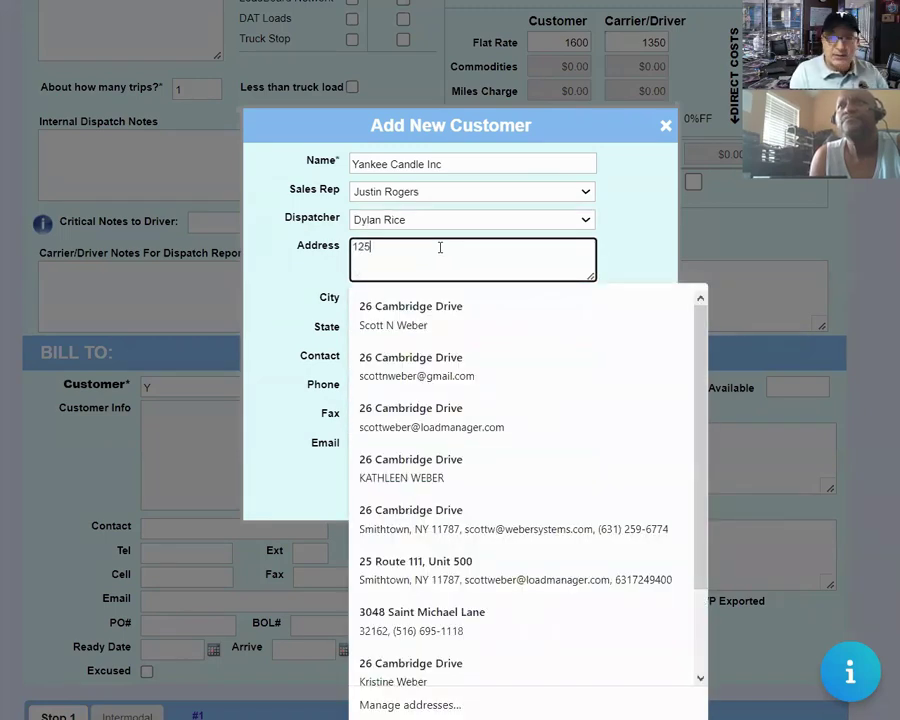
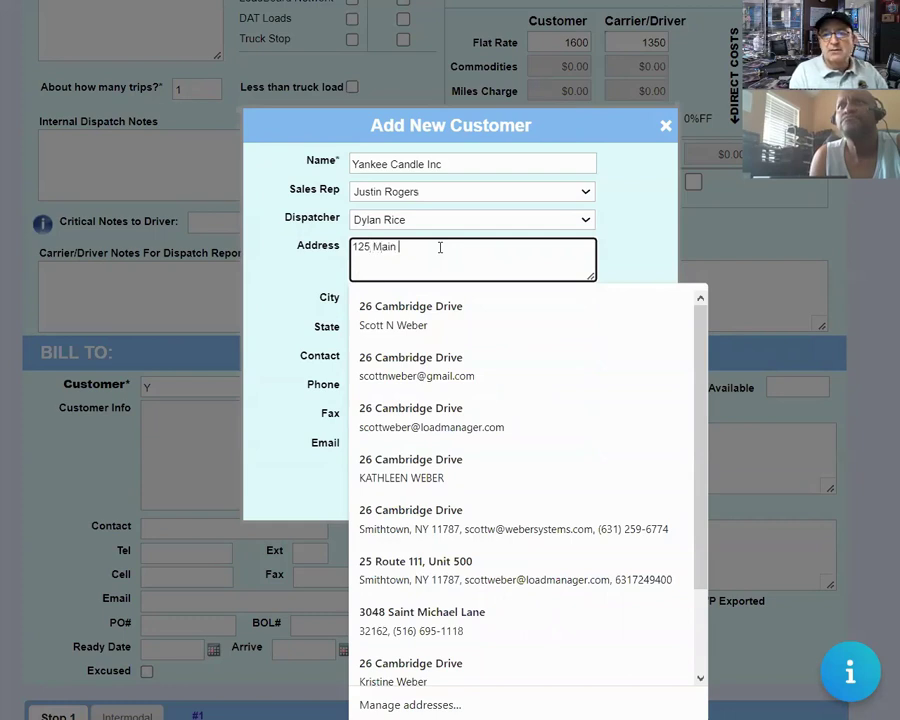
{"action": "key", "text": "Tab"}
{"action": "key", "text": "Tab"}
{"action": "key", "text": "Tab"}
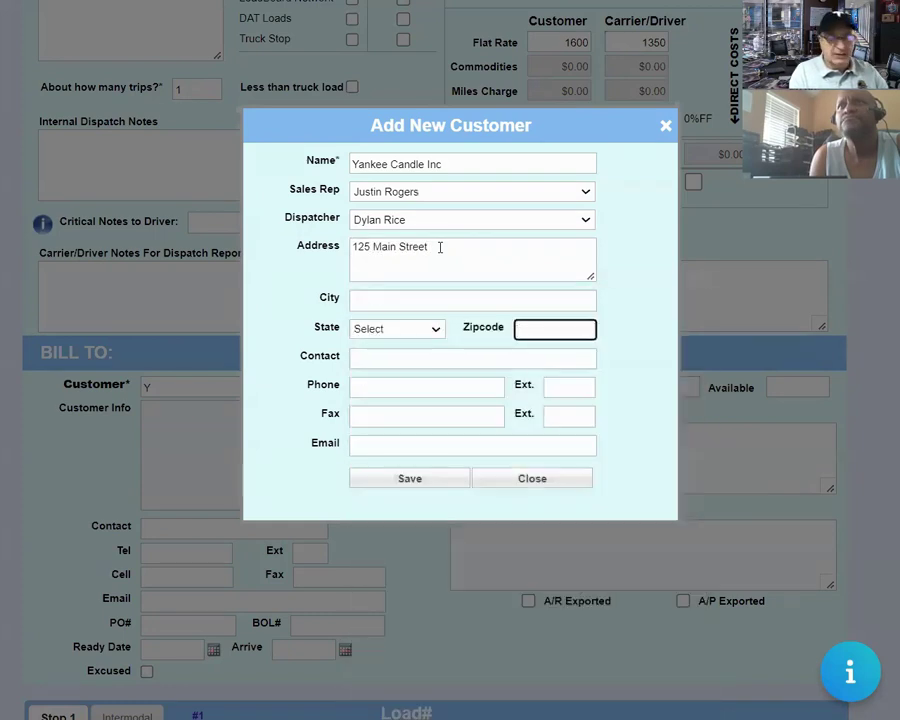
{"action": "type", "text": "11787"}
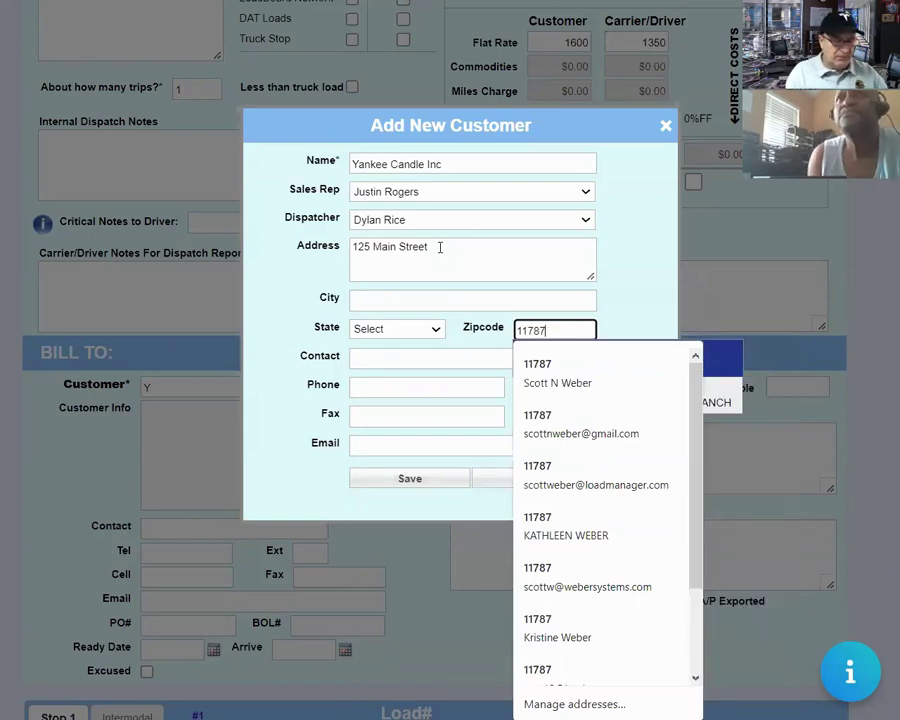
{"action": "key", "text": "Down"}
{"action": "key", "text": "Return"}
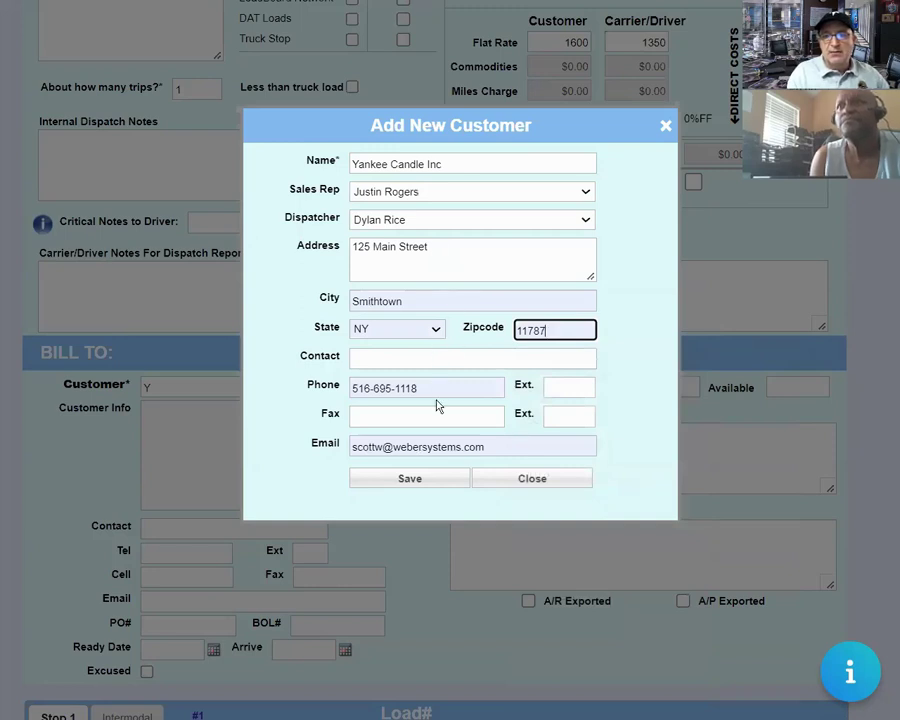
{"action": "left_click_drag", "start_coordinate": [430, 386], "coordinate": [296, 383]}
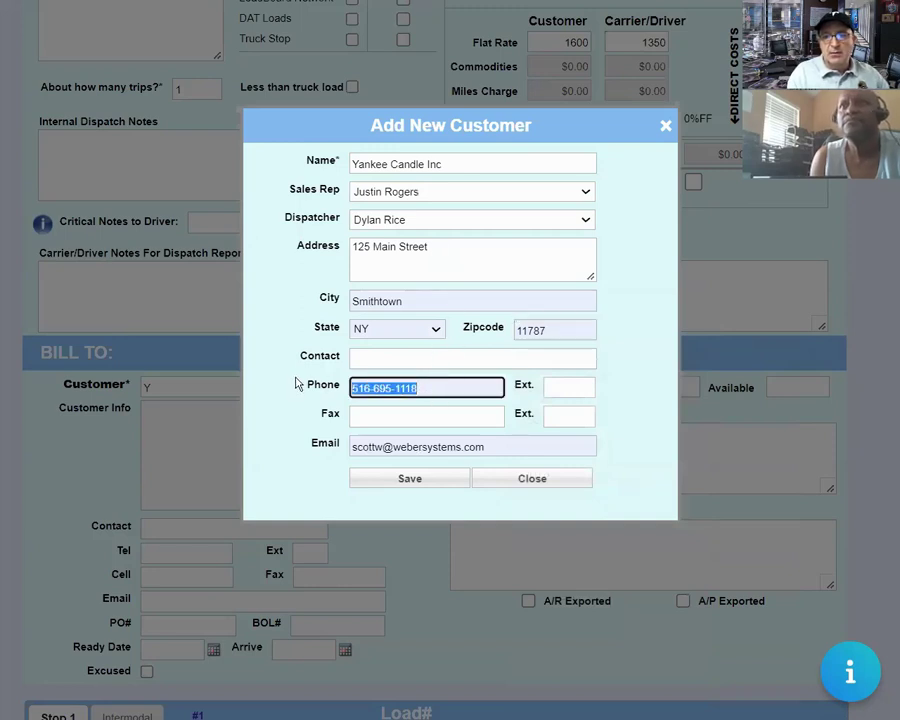
{"action": "left_click", "coordinate": [436, 390]}
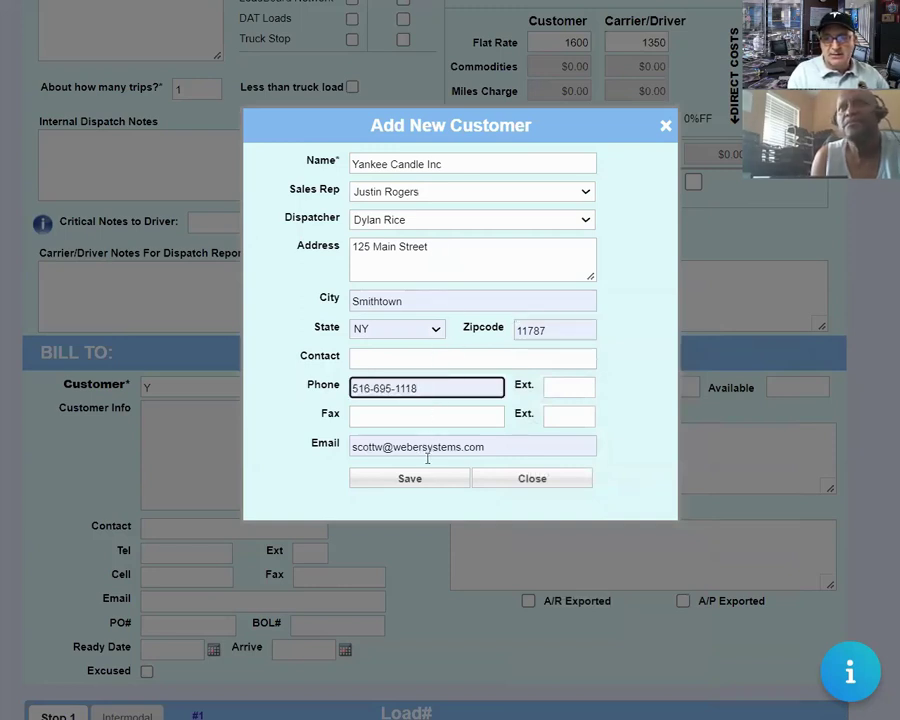
{"action": "left_click", "coordinate": [416, 358]}
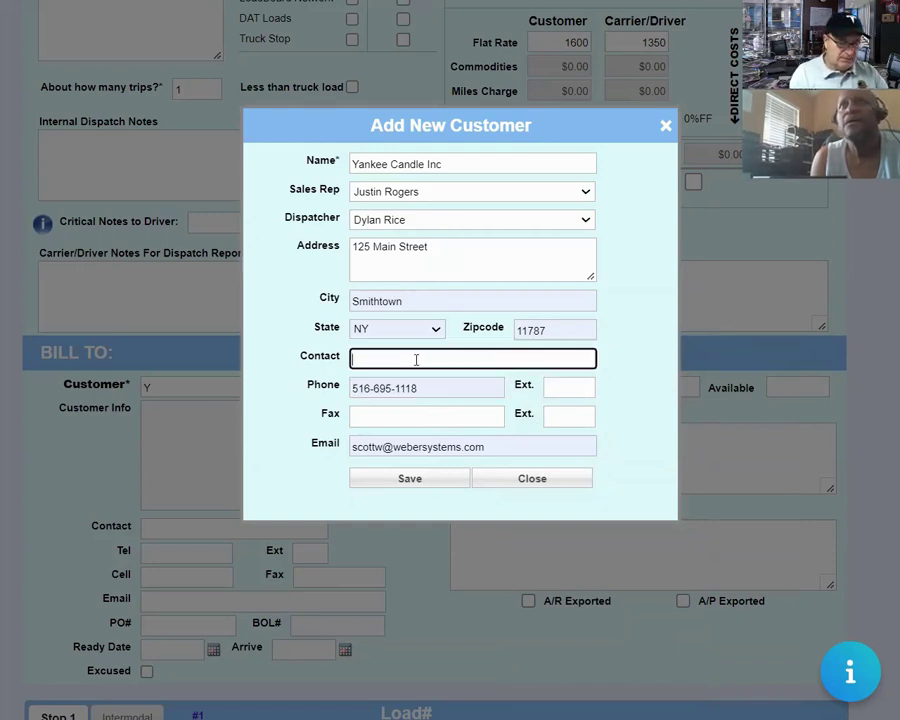
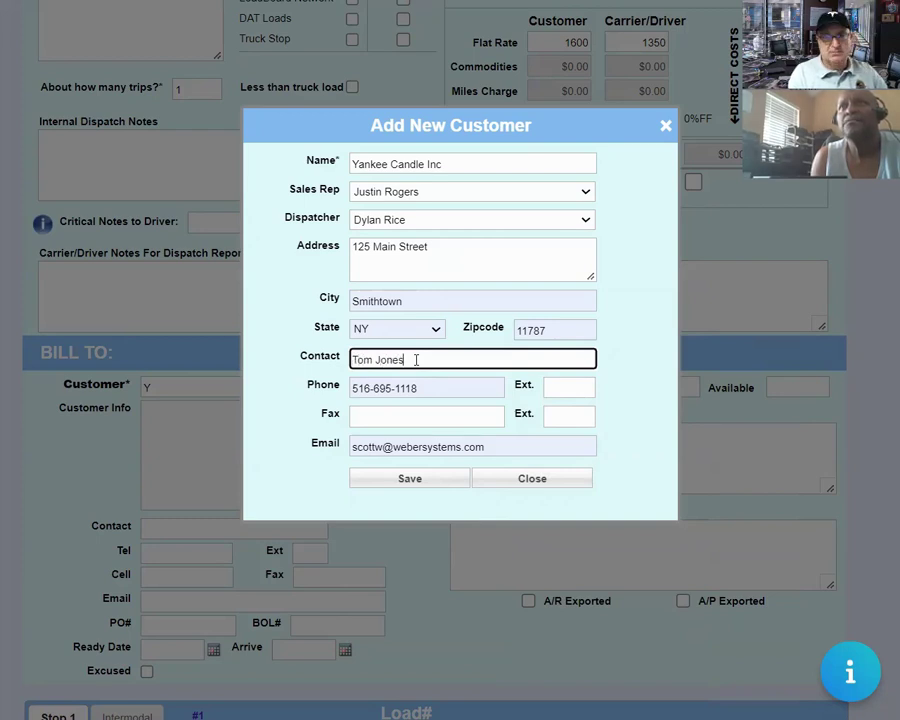
{"action": "left_click", "coordinate": [418, 482]}
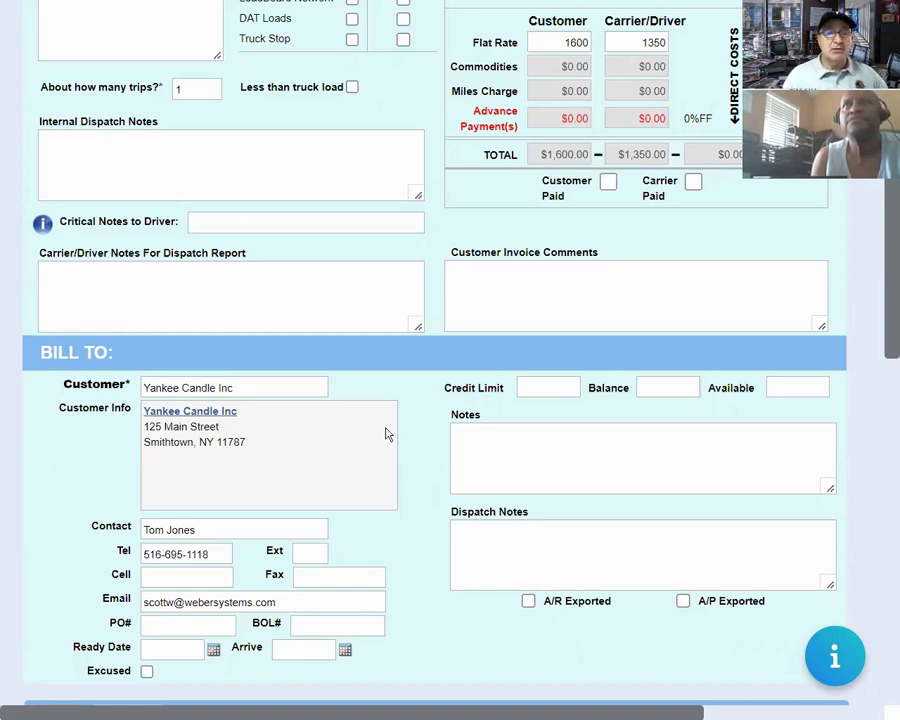
Choose Yankee Candle Inc as the Stop 1 pickup location.
{"action": "left_click", "coordinate": [278, 385]}
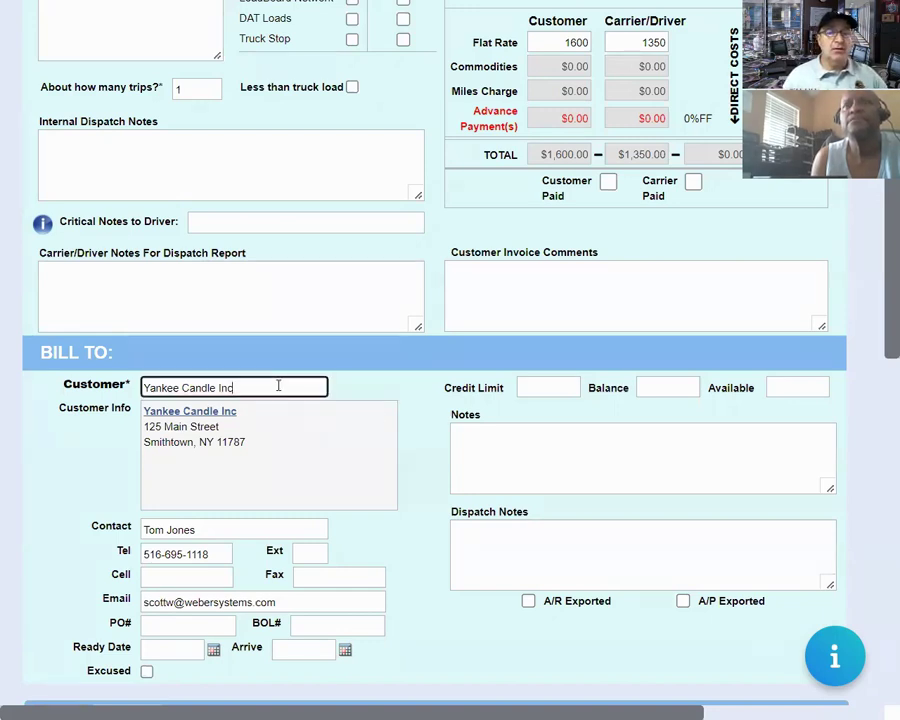
{"action": "scroll", "coordinate": [278, 385], "scroll_direction": "down", "scroll_amount": 1}
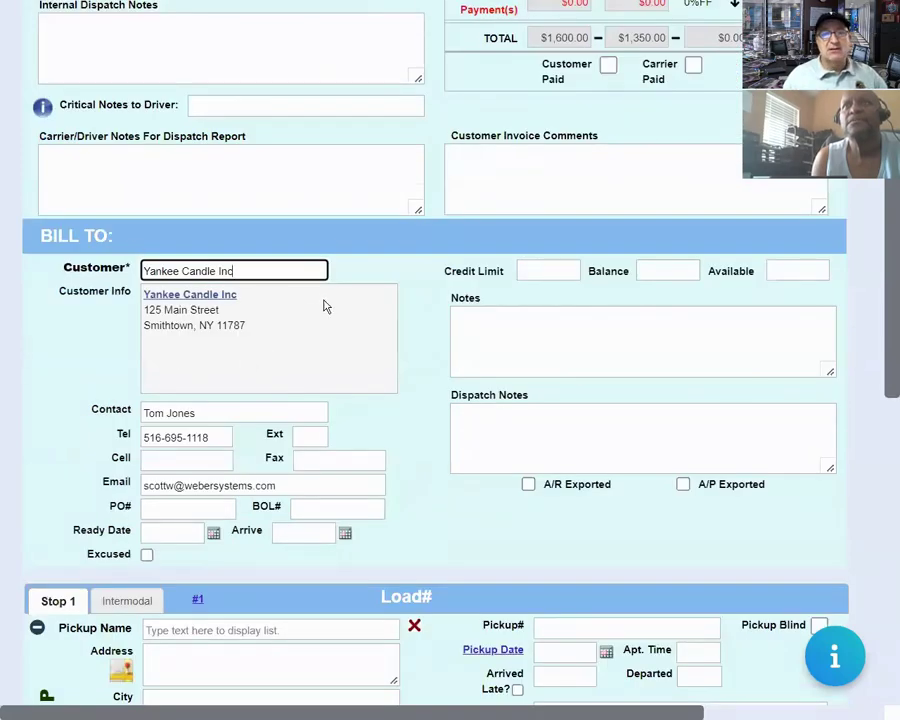
{"action": "scroll", "coordinate": [229, 341], "scroll_direction": "down", "scroll_amount": 1}
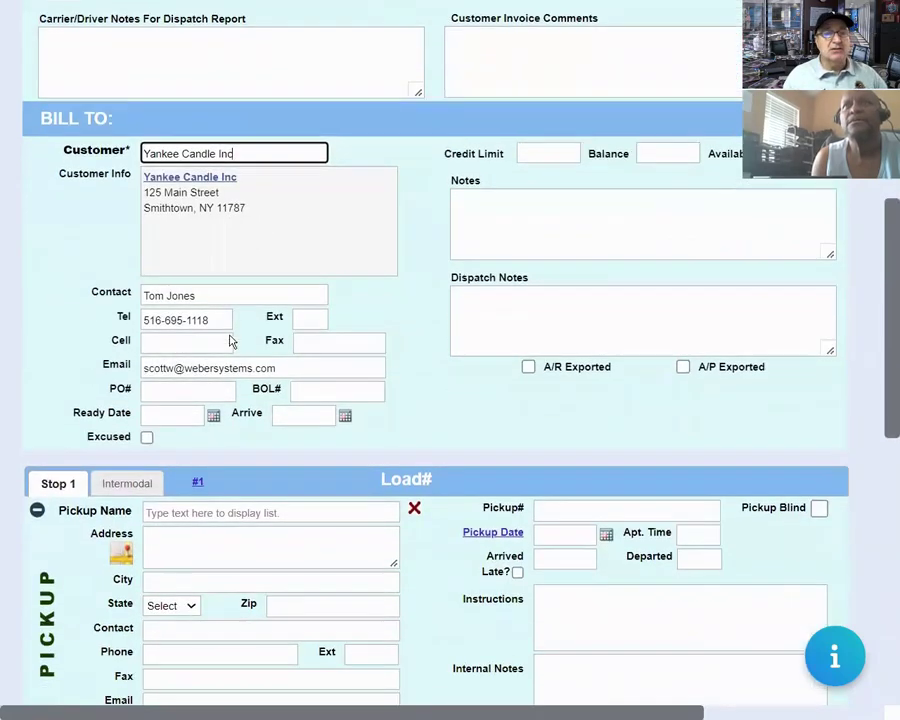
{"action": "left_click", "coordinate": [248, 512]}
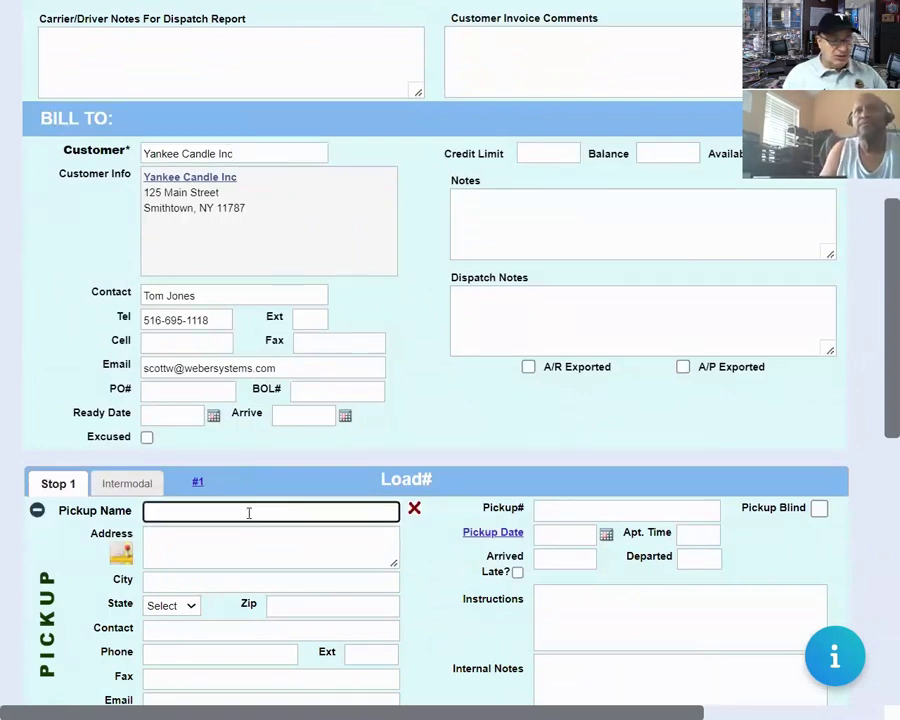
{"action": "scroll", "coordinate": [248, 512], "scroll_direction": "down", "scroll_amount": 1}
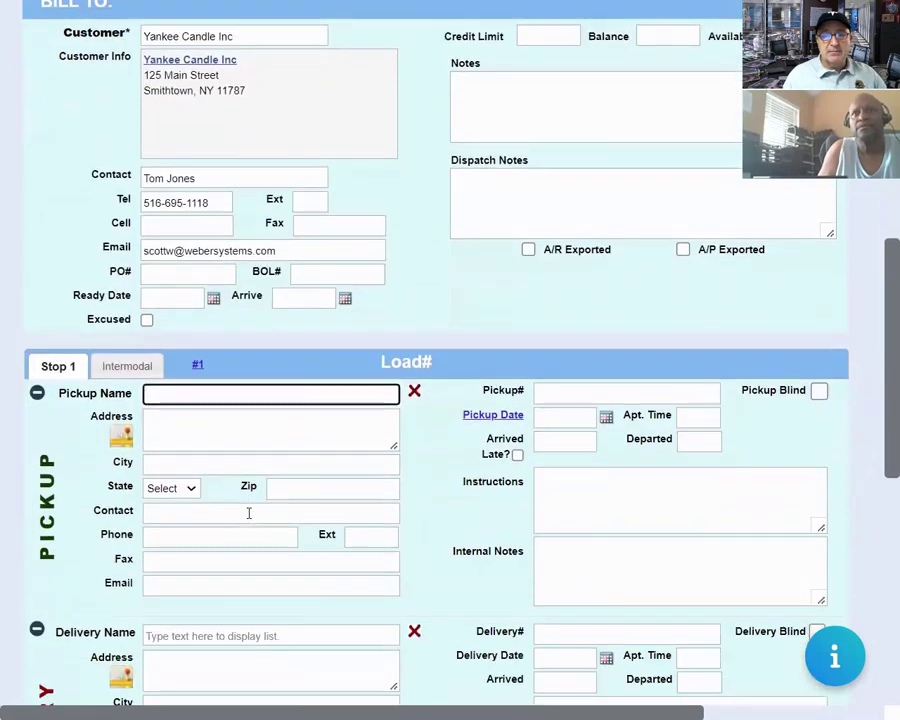
{"action": "type", "text": "ya"}
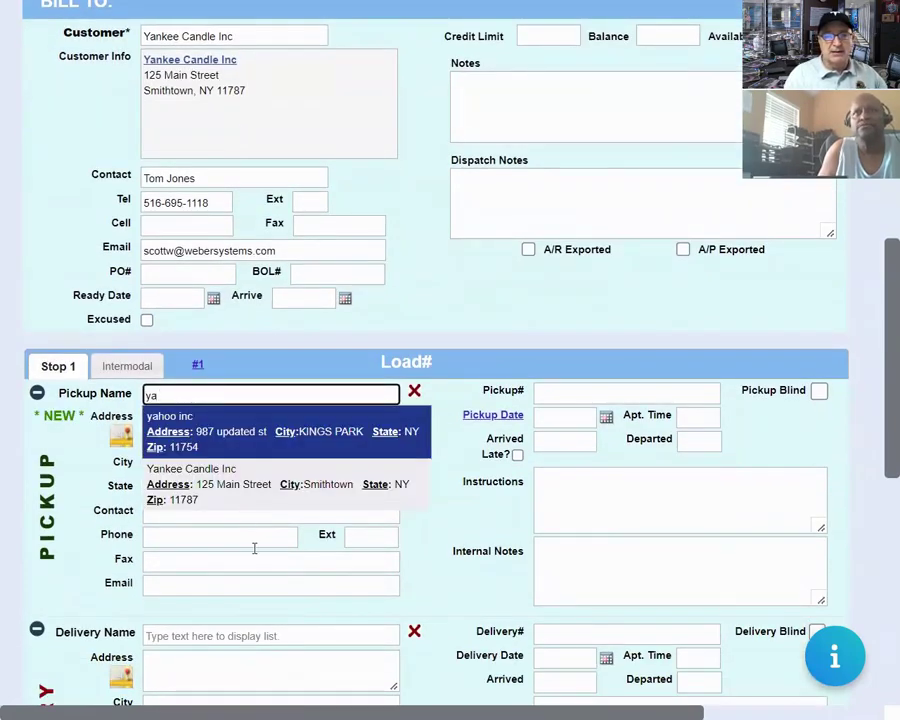
{"action": "left_click", "coordinate": [254, 488]}
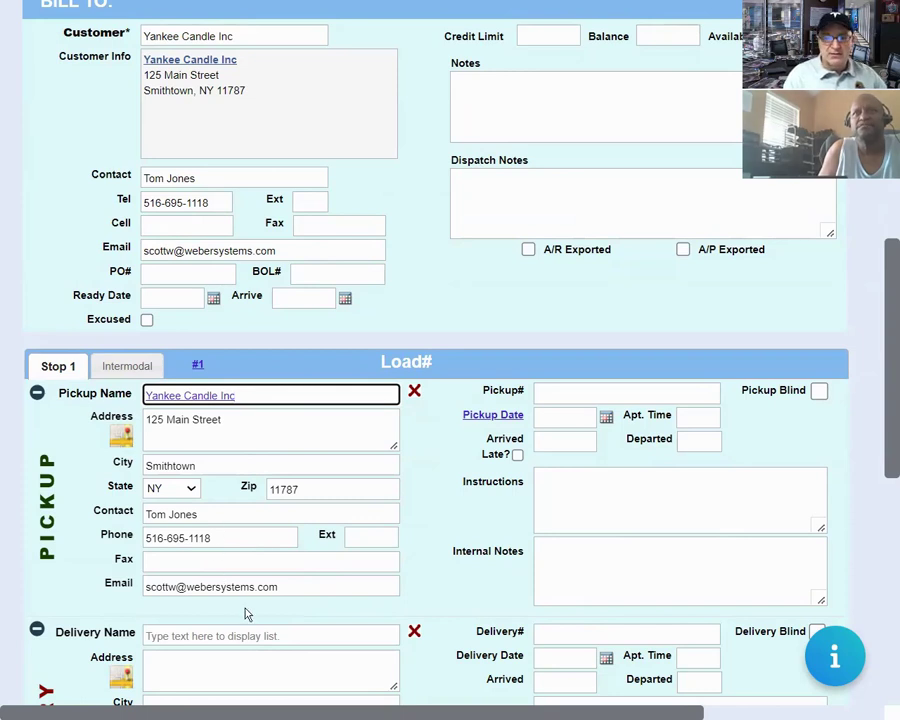
Set pickup number 67800 and pickup date April 14, 2022.
{"action": "left_click", "coordinate": [607, 392]}
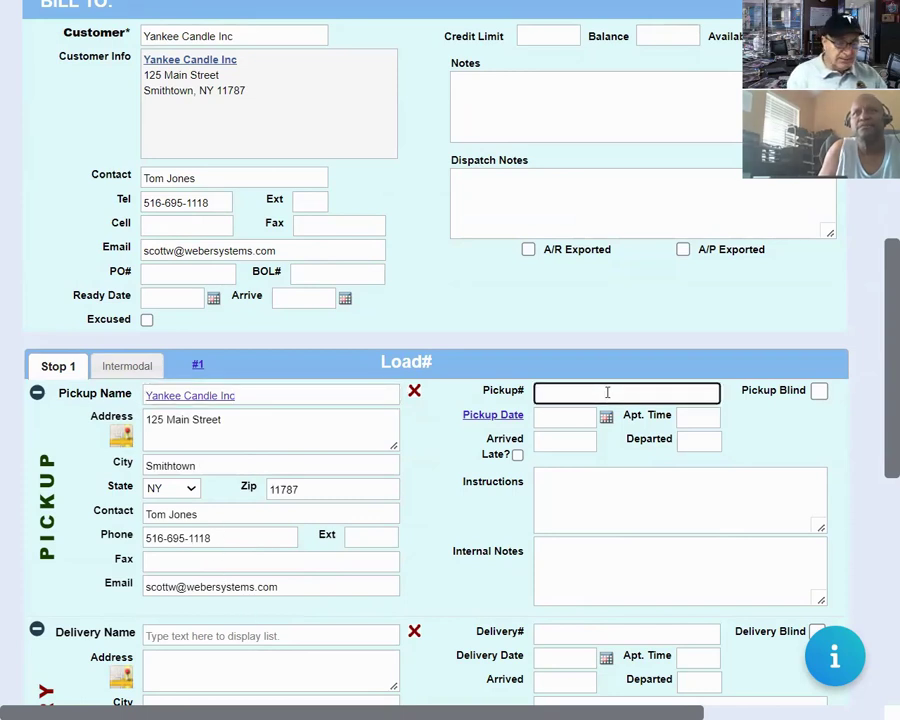
{"action": "type", "text": "6780043"}
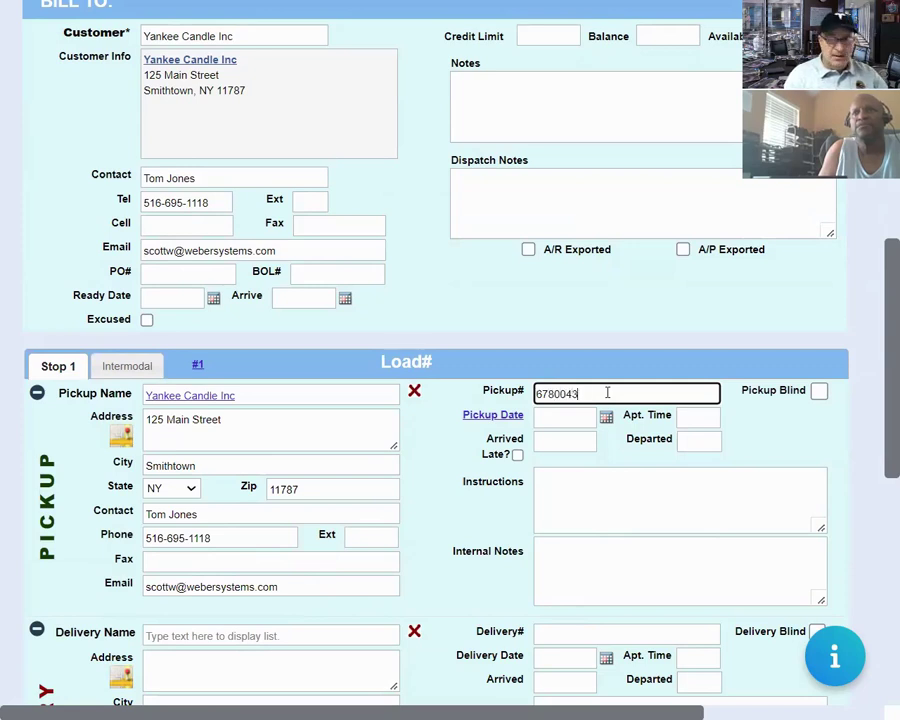
{"action": "key", "text": "Tab"}
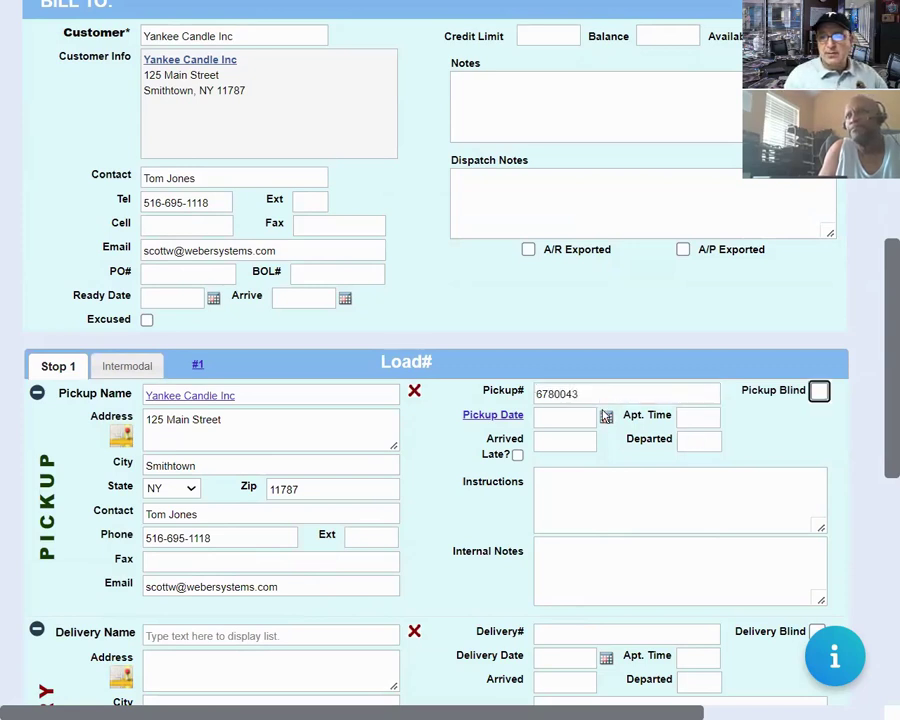
{"action": "left_click", "coordinate": [606, 418]}
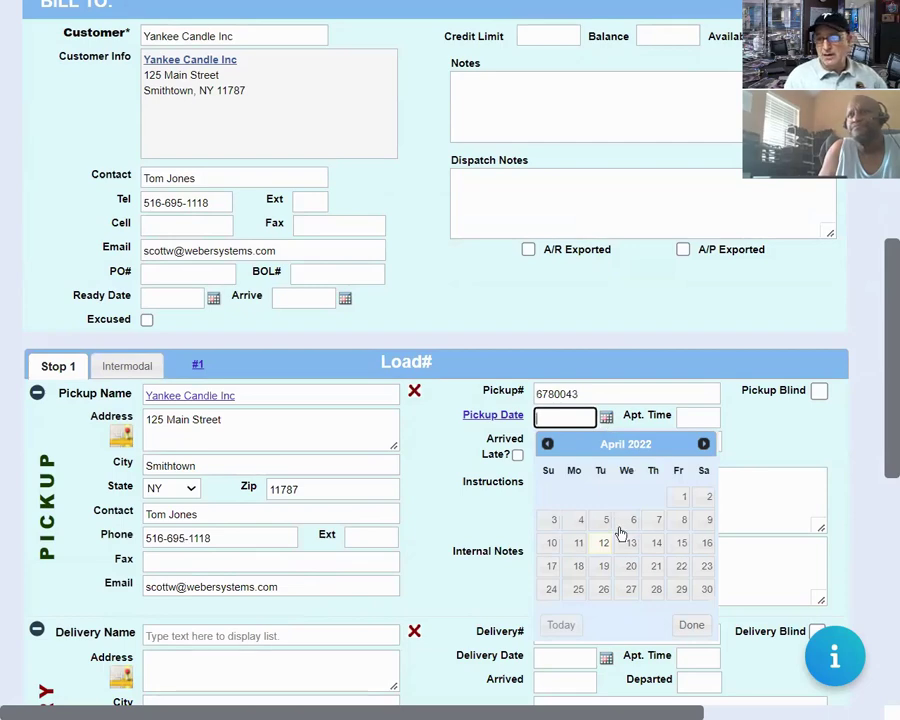
{"action": "left_click", "coordinate": [655, 543]}
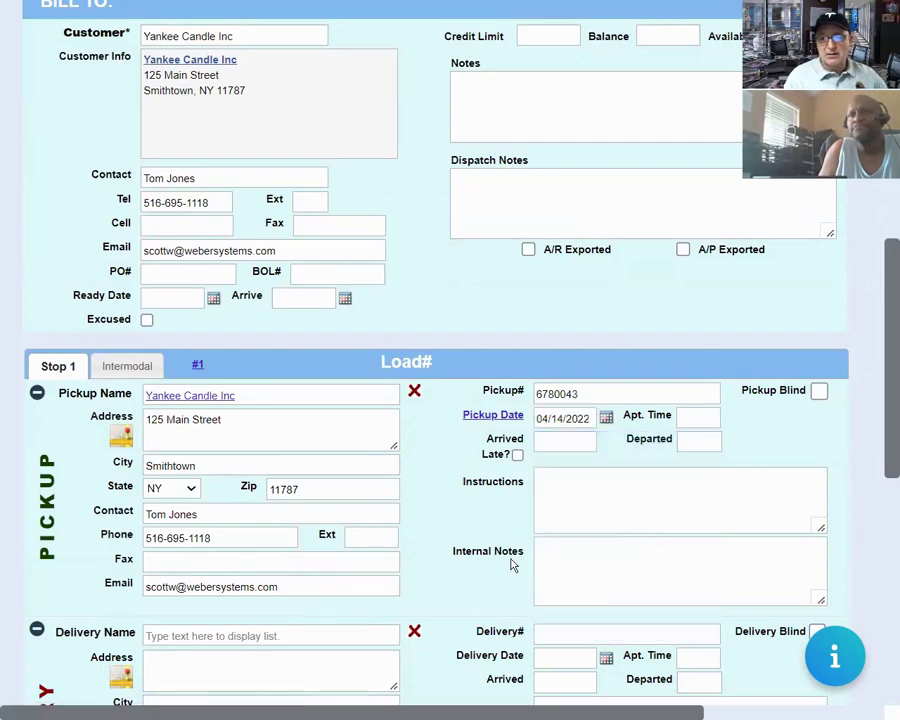
Set the pickup appointment time to '10-2 or ASAP'.
{"action": "scroll", "coordinate": [472, 558], "scroll_direction": "down", "scroll_amount": 3}
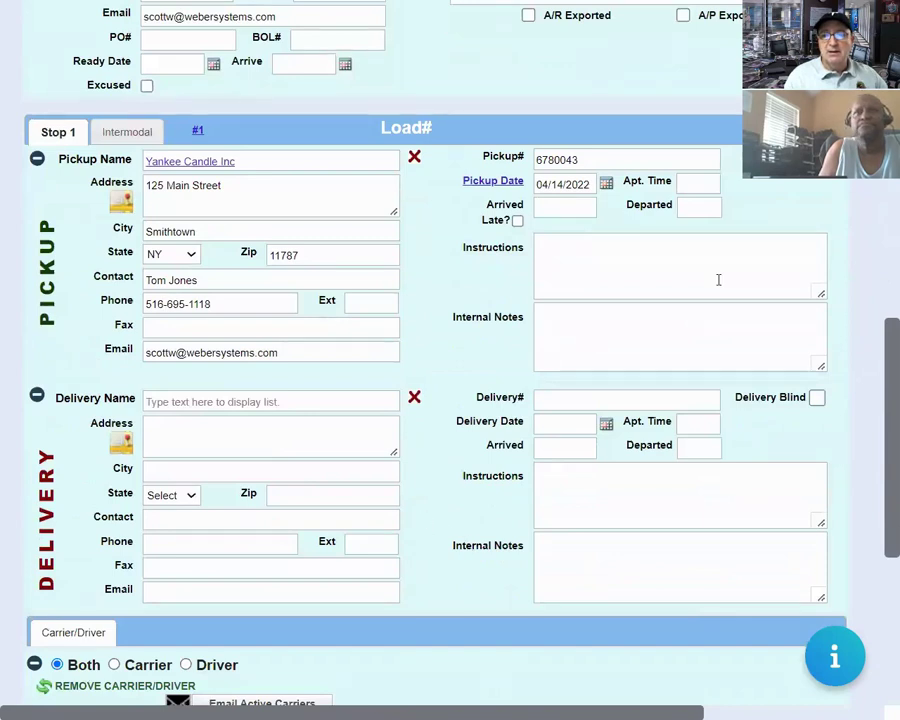
{"action": "left_click", "coordinate": [699, 181]}
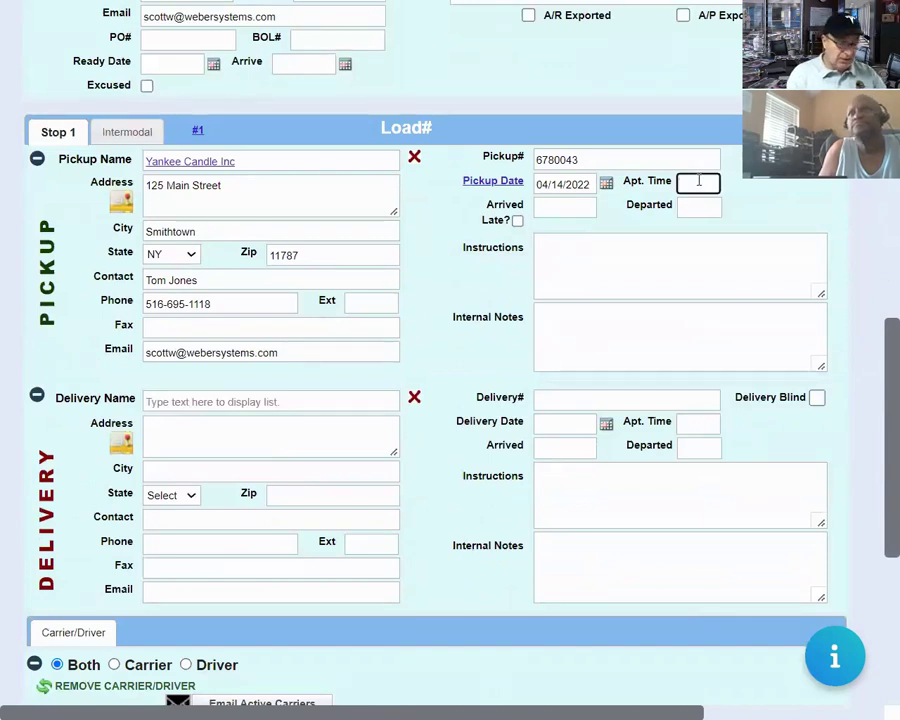
{"action": "type", "text": "FCFS"}
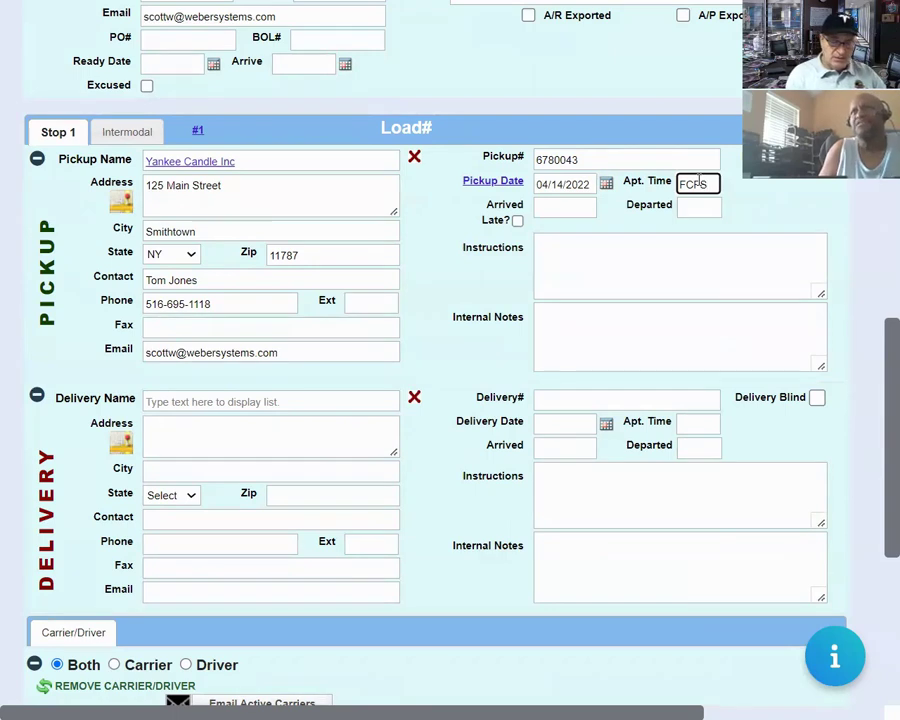
{"action": "double_click", "coordinate": [699, 181]}
{"action": "type", "text": "10"}
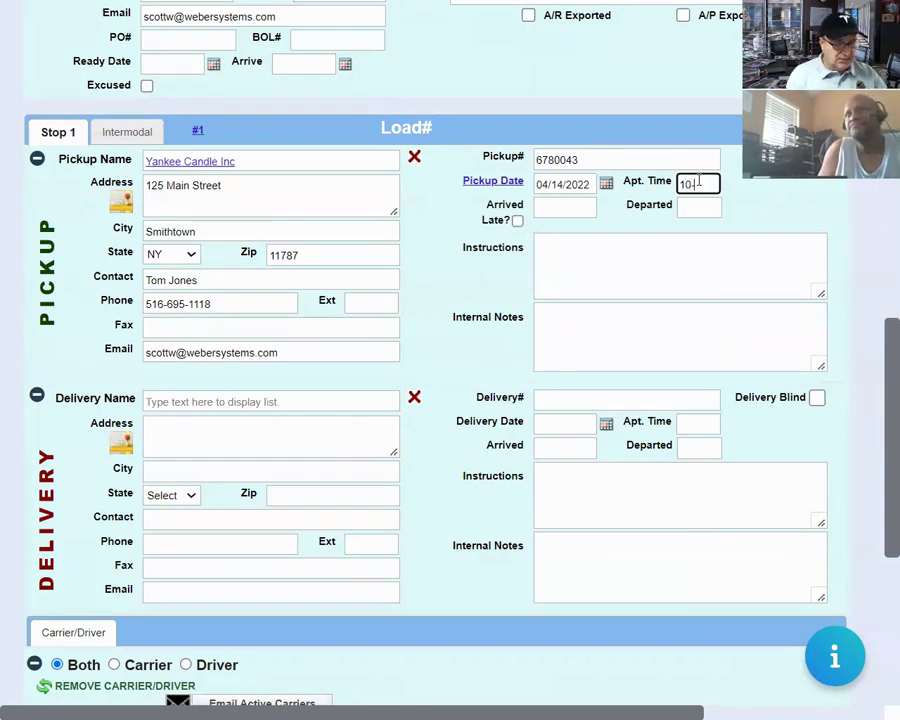
{"action": "type", "text": "-2"}
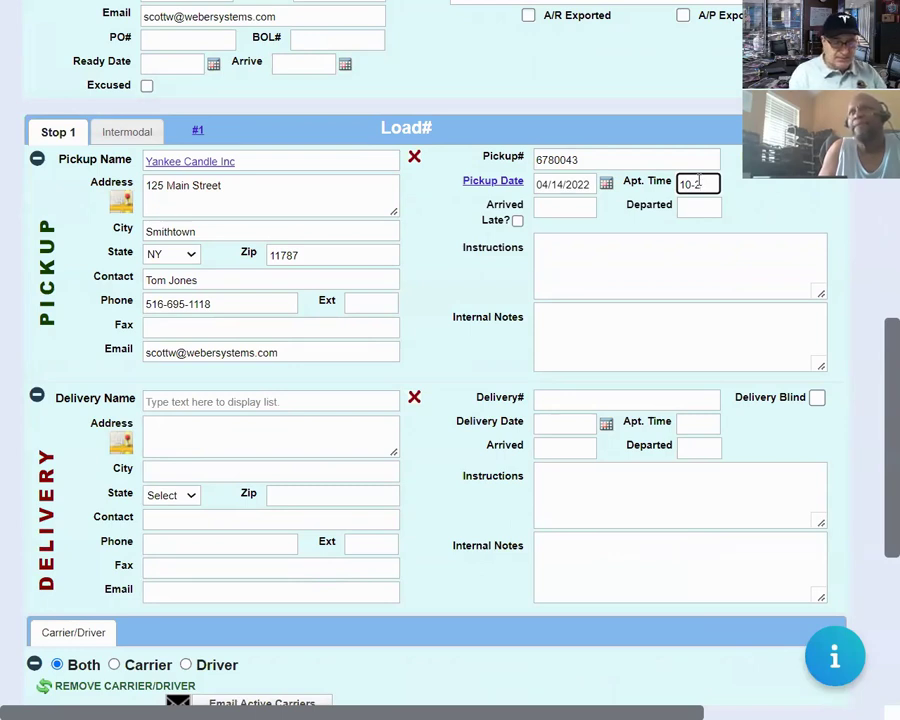
{"action": "type", "text": "or ASAP"}
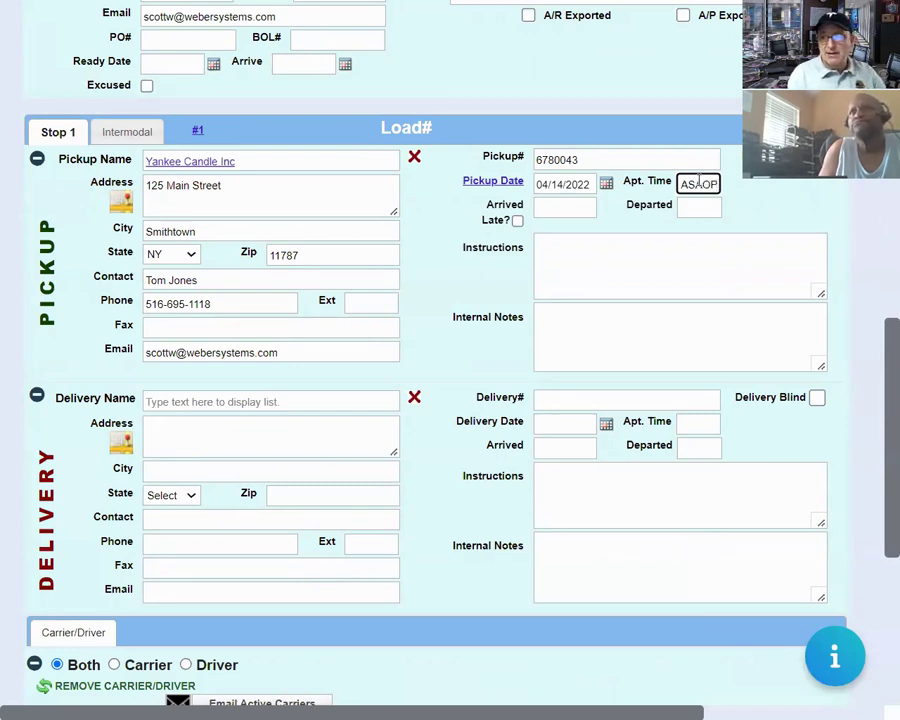
{"action": "key", "text": "BackSpace"}
{"action": "key", "text": "Tab"}
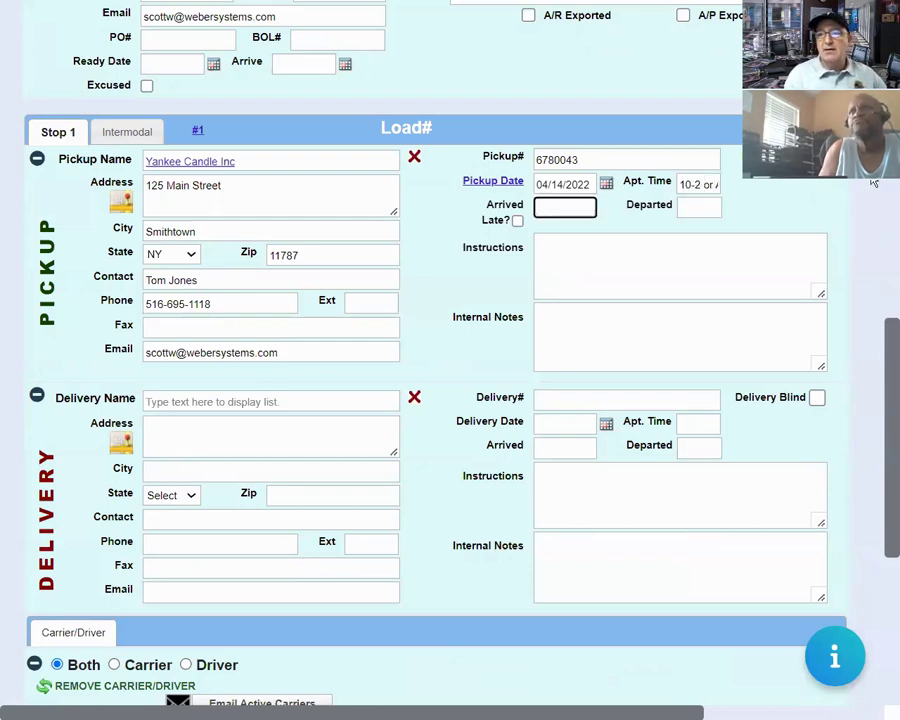
{"action": "left_click_drag", "start_coordinate": [697, 193], "coordinate": [717, 187]}
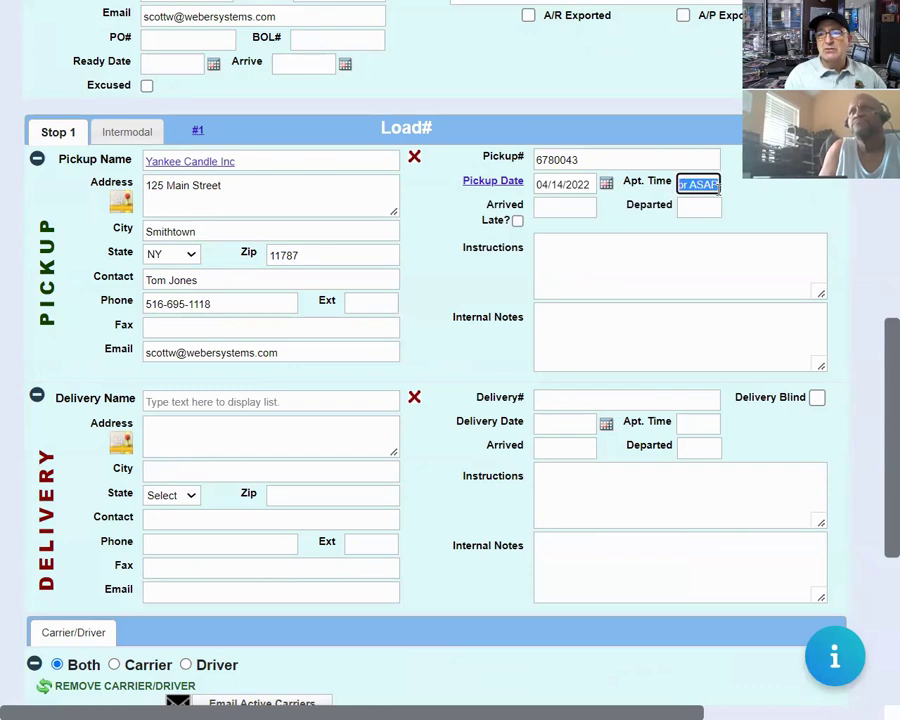
{"action": "left_click", "coordinate": [697, 185]}
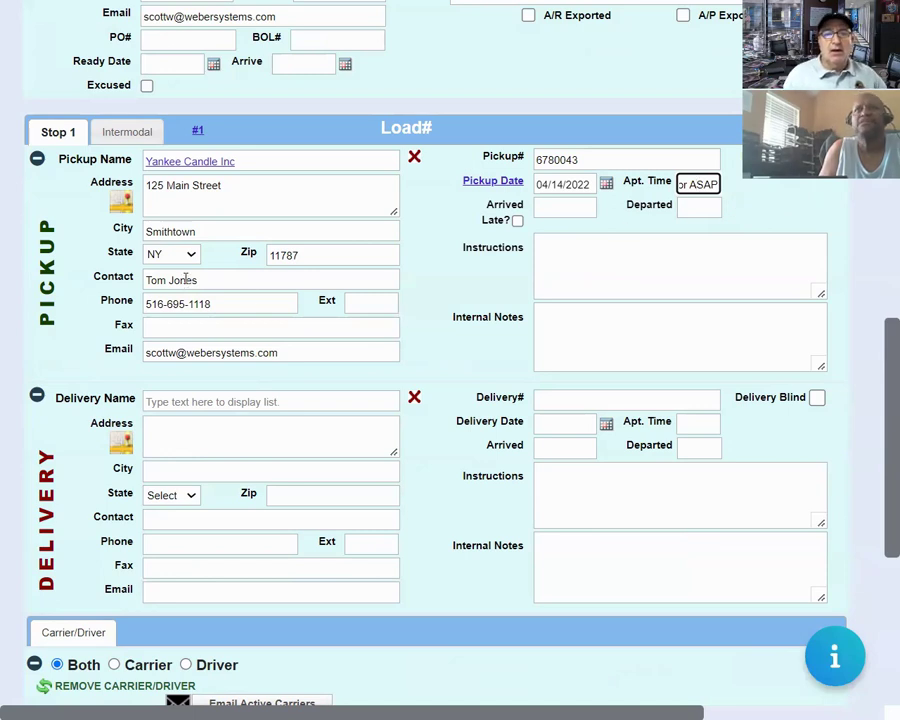
{"action": "left_click", "coordinate": [210, 401]}
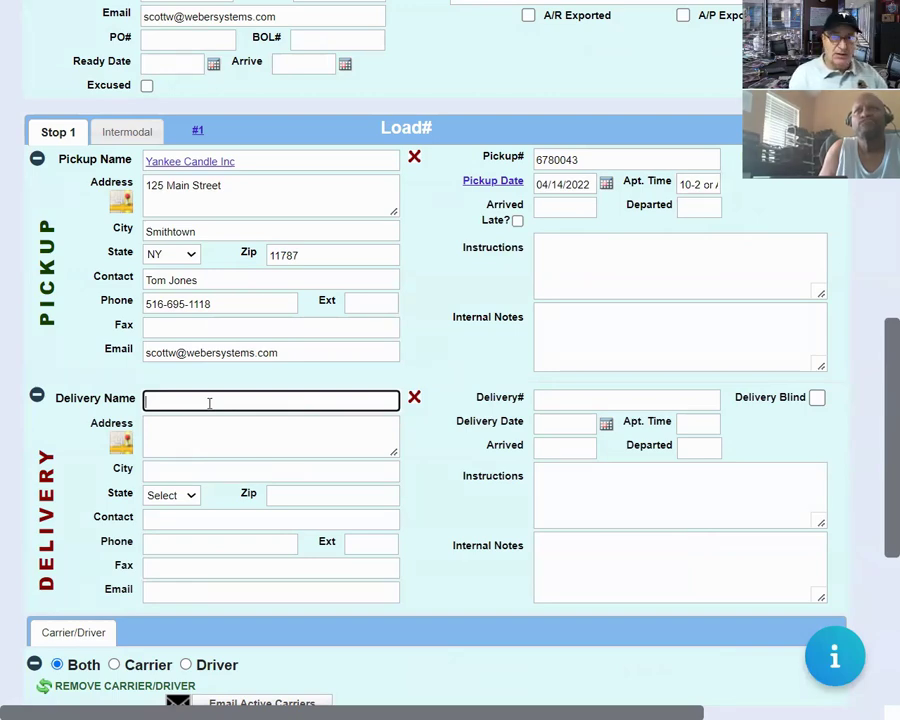
Choose HOME DEPOT JERICHO as delivery, dated April 14 with appointment time 1800.
{"action": "type", "text": "home"}
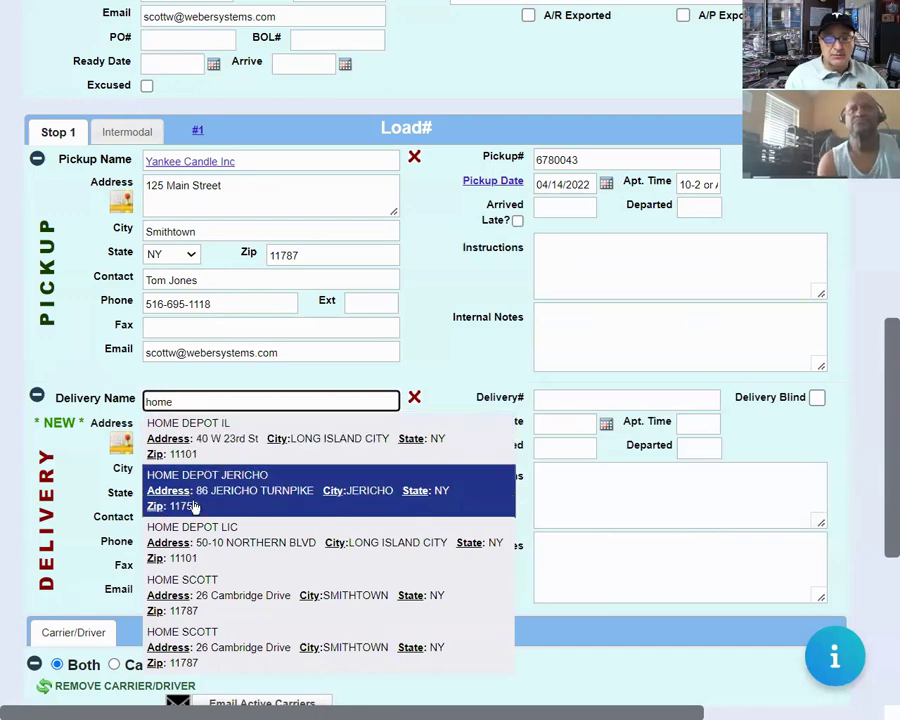
{"action": "left_click", "coordinate": [256, 496]}
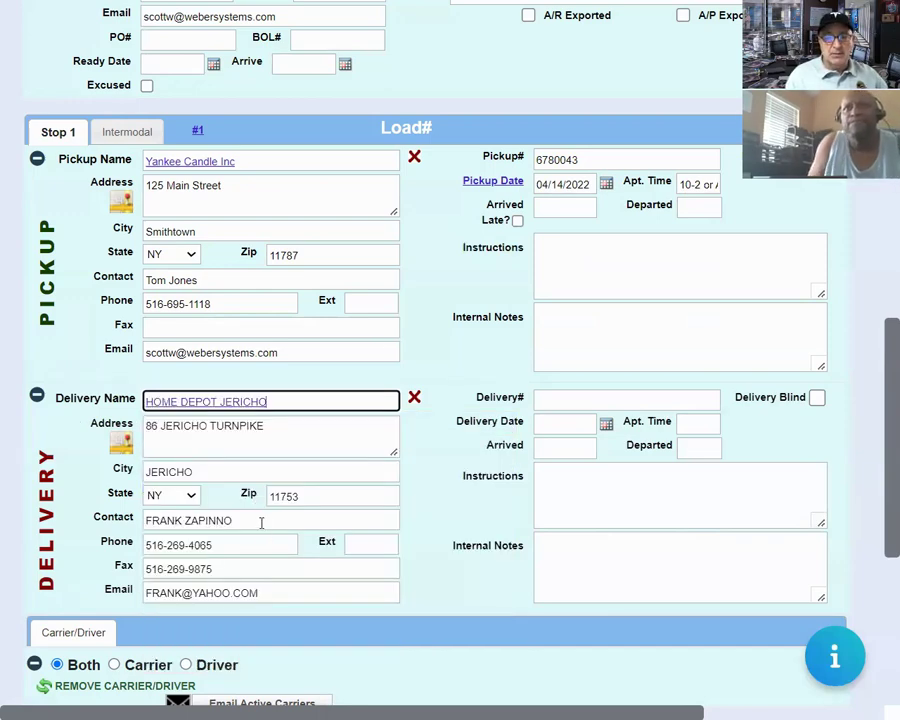
{"action": "left_click", "coordinate": [606, 424]}
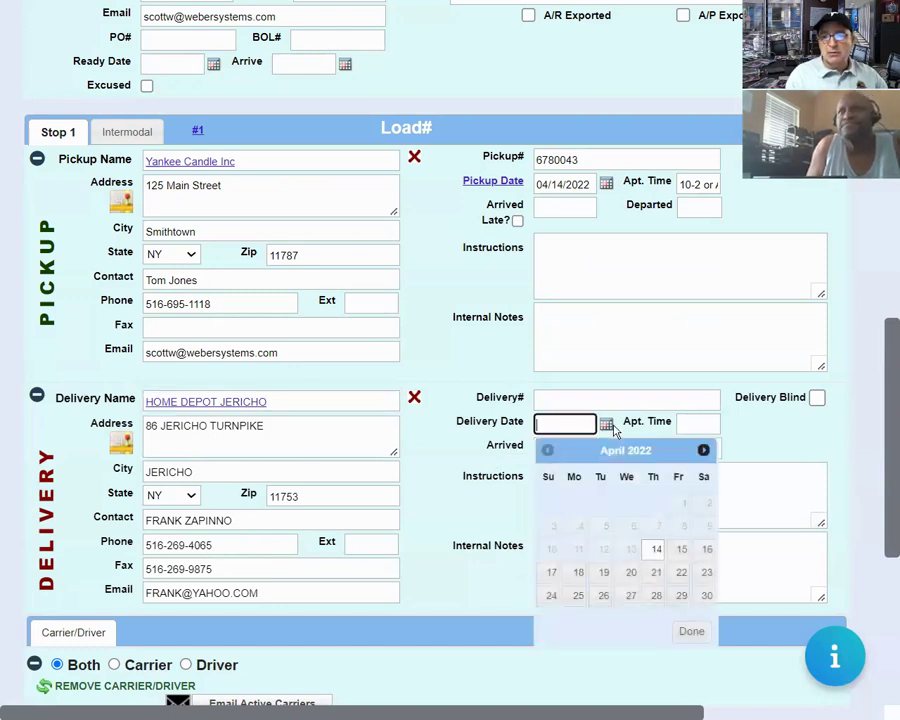
{"action": "left_click", "coordinate": [652, 550]}
{"action": "left_click", "coordinate": [697, 421]}
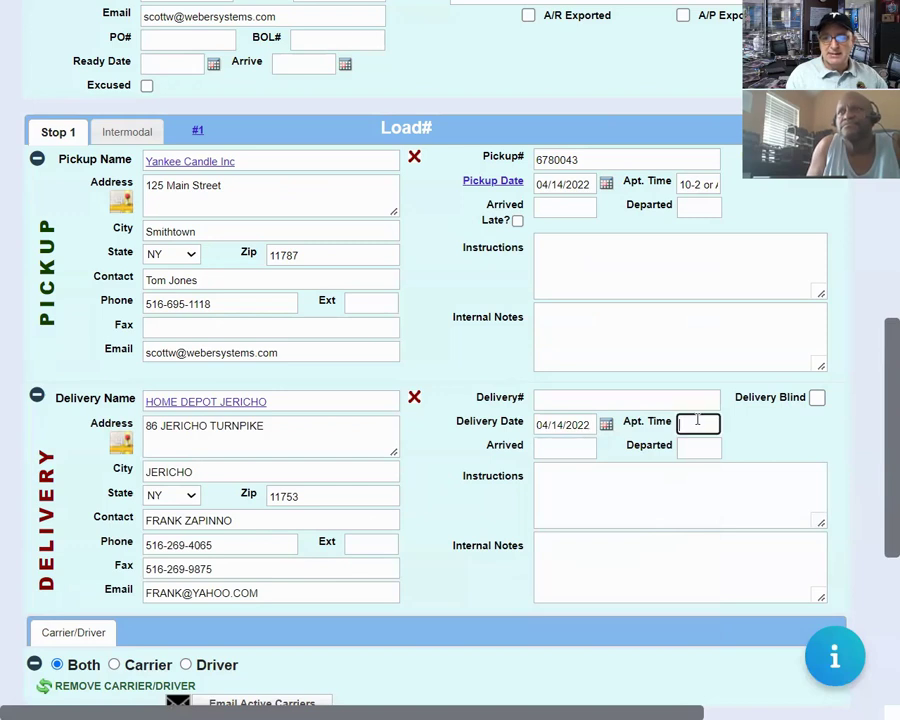
{"action": "type", "text": "1800"}
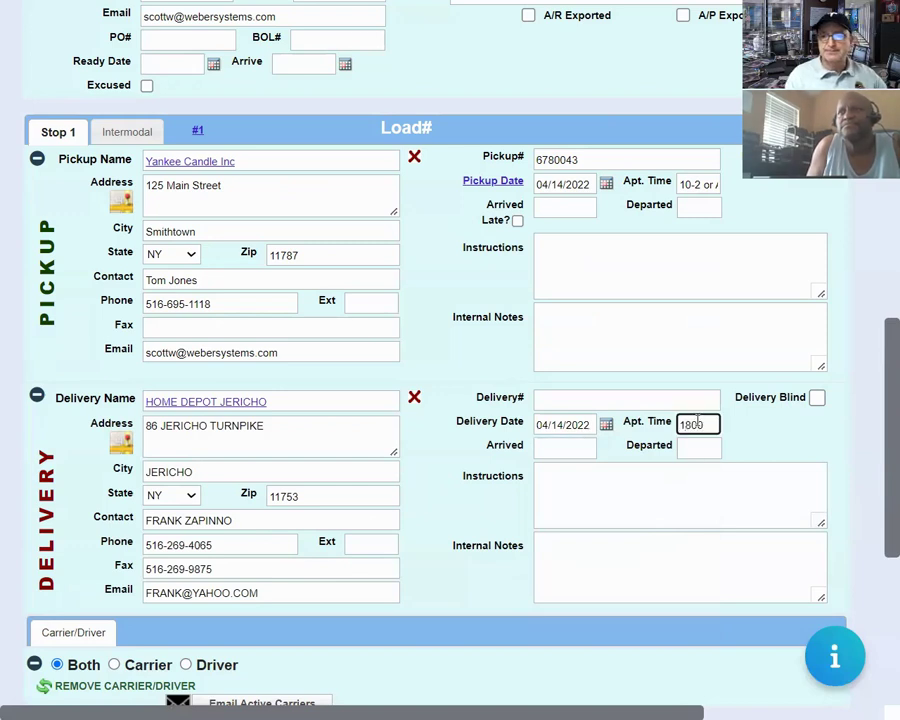
{"action": "left_click", "coordinate": [444, 527]}
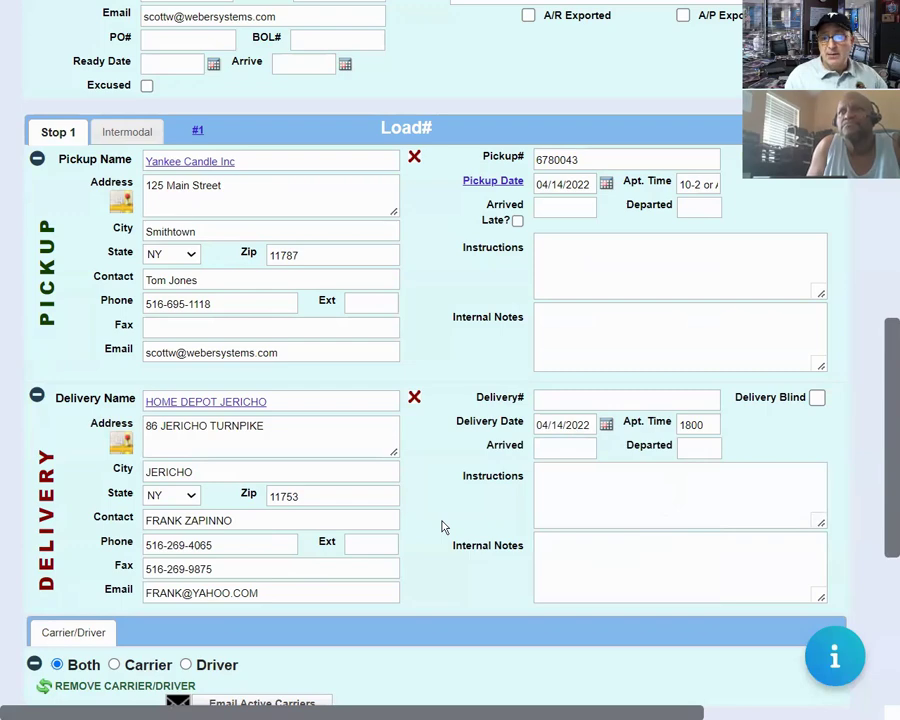
Make the first commodities row a COMMODITY: '10 pallets of air fresheners', 1500 lbs.
{"action": "scroll", "coordinate": [444, 527], "scroll_direction": "down", "scroll_amount": 5}
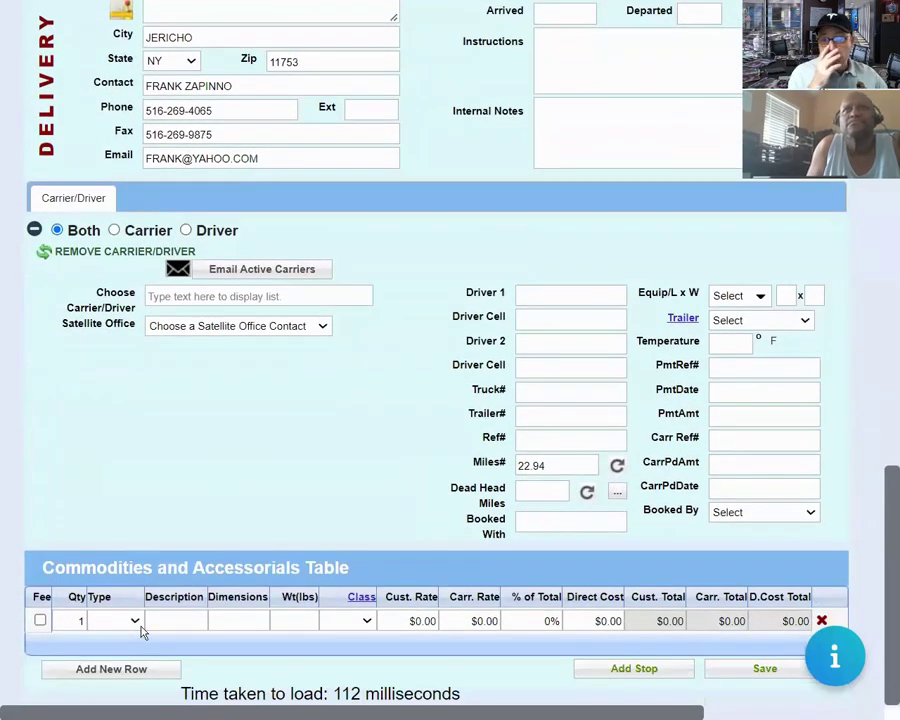
{"action": "left_click", "coordinate": [135, 621]}
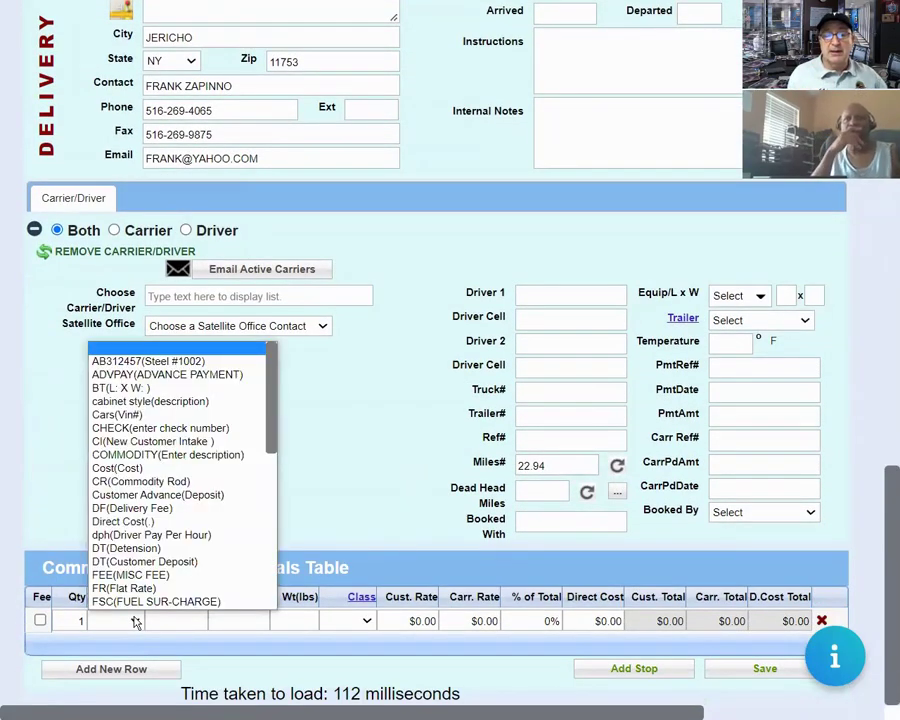
{"action": "left_click", "coordinate": [135, 621]}
{"action": "left_click", "coordinate": [135, 621]}
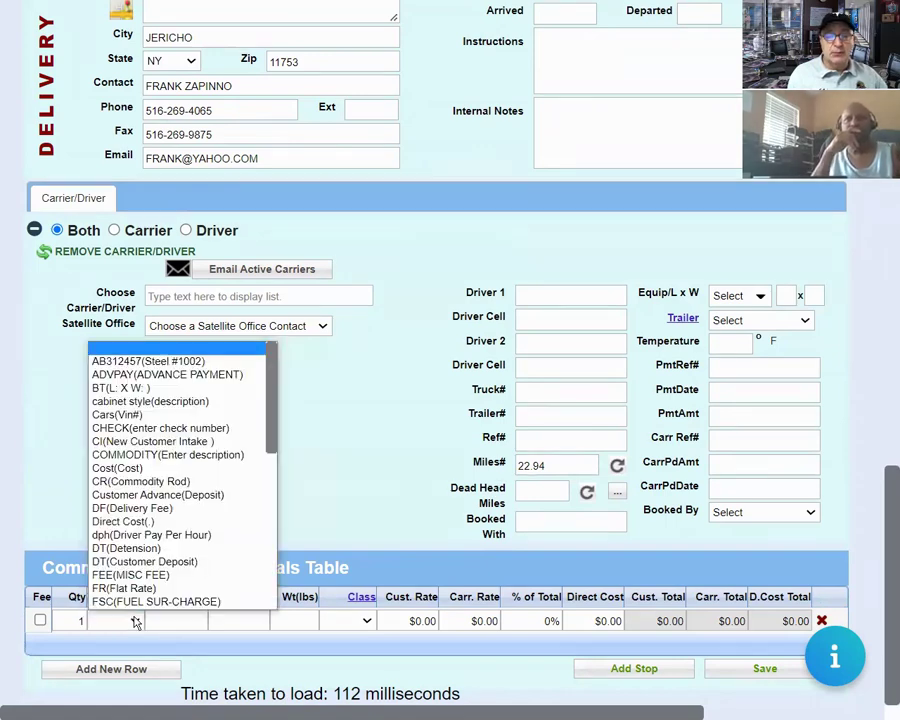
{"action": "scroll", "coordinate": [150, 500], "scroll_direction": "down", "scroll_amount": 1}
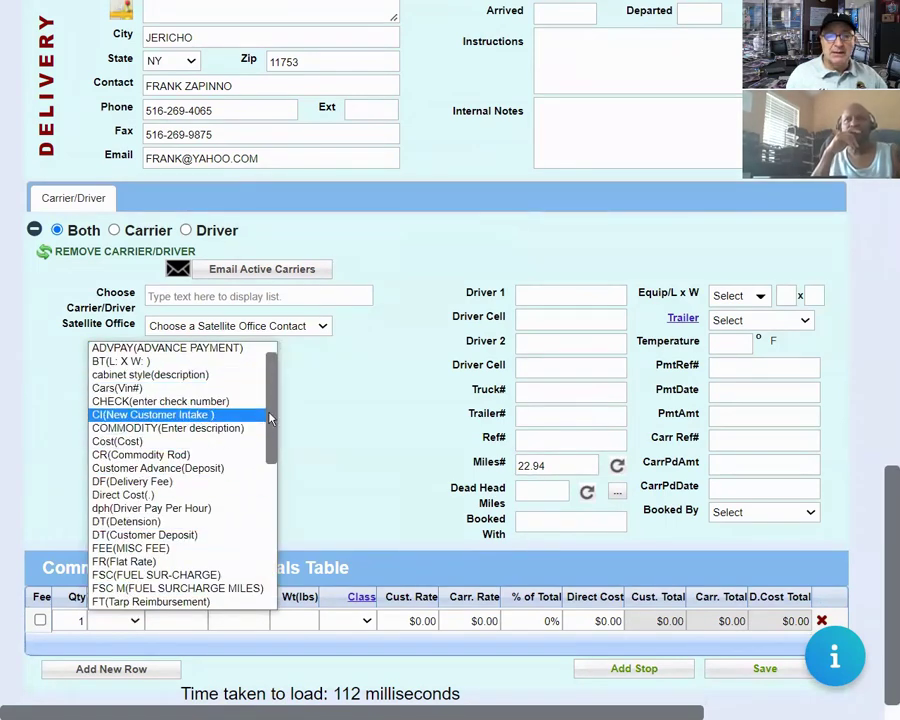
{"action": "left_click_drag", "start_coordinate": [270, 420], "coordinate": [277, 442]}
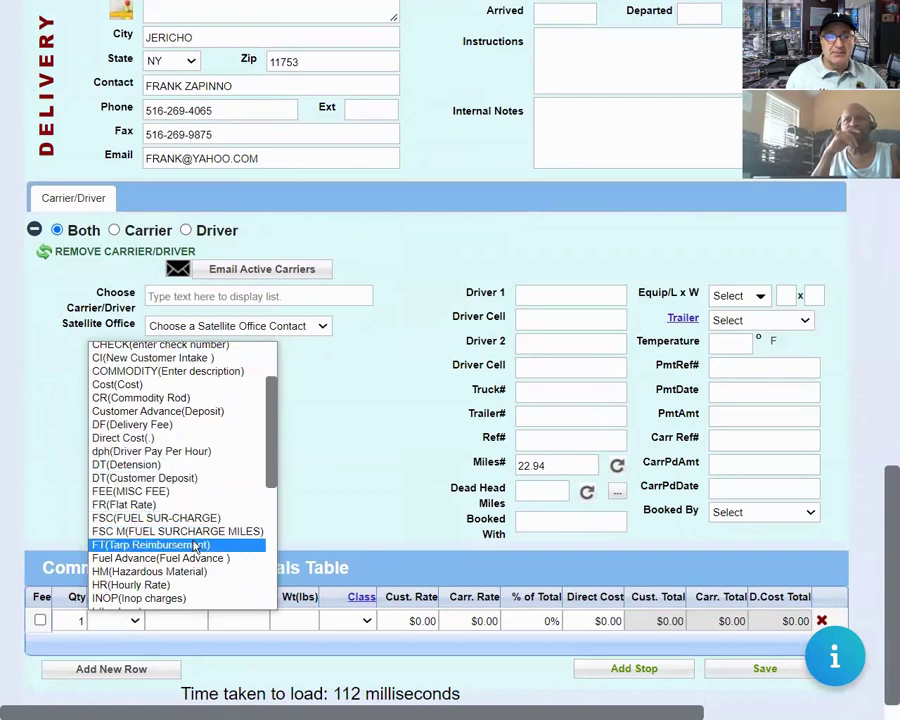
{"action": "left_click", "coordinate": [197, 375]}
{"action": "key", "text": "Tab"}
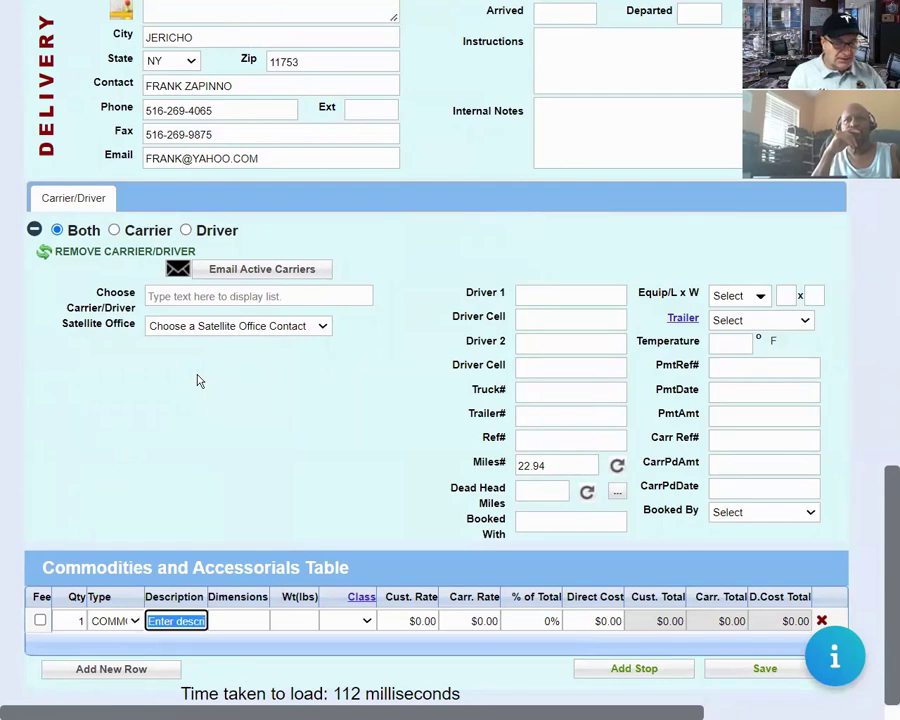
{"action": "type", "text": "10 palle"}
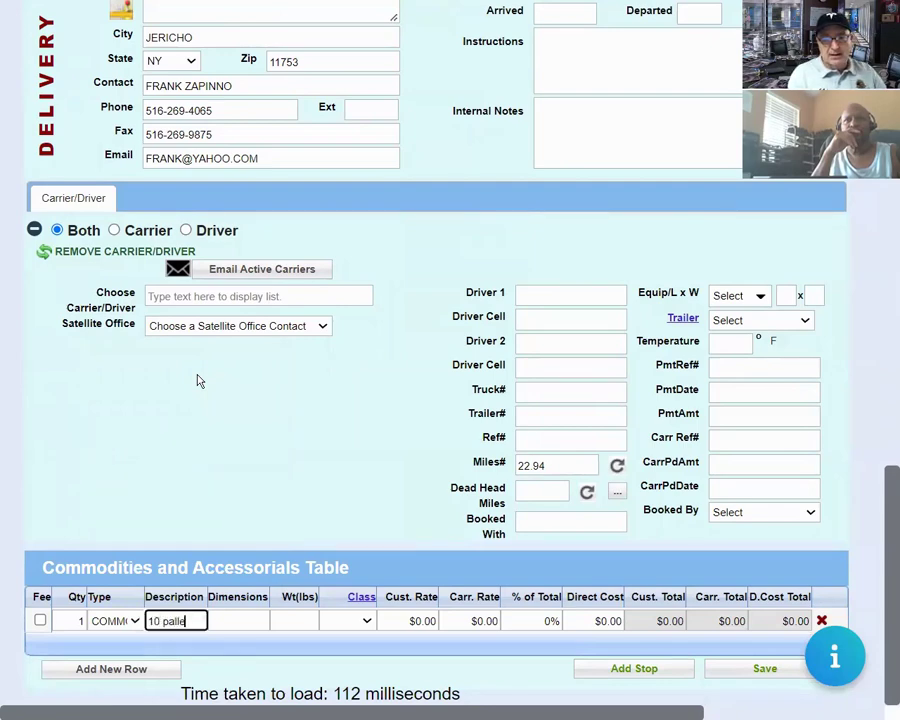
{"action": "type", "text": "ts of air"}
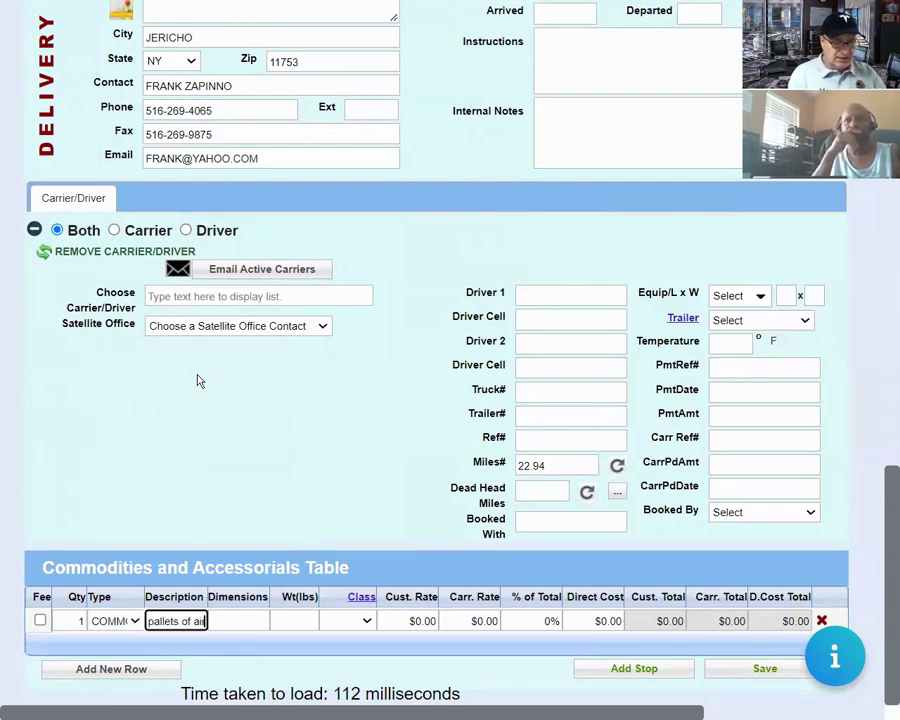
{"action": "type", "text": " fresheners"}
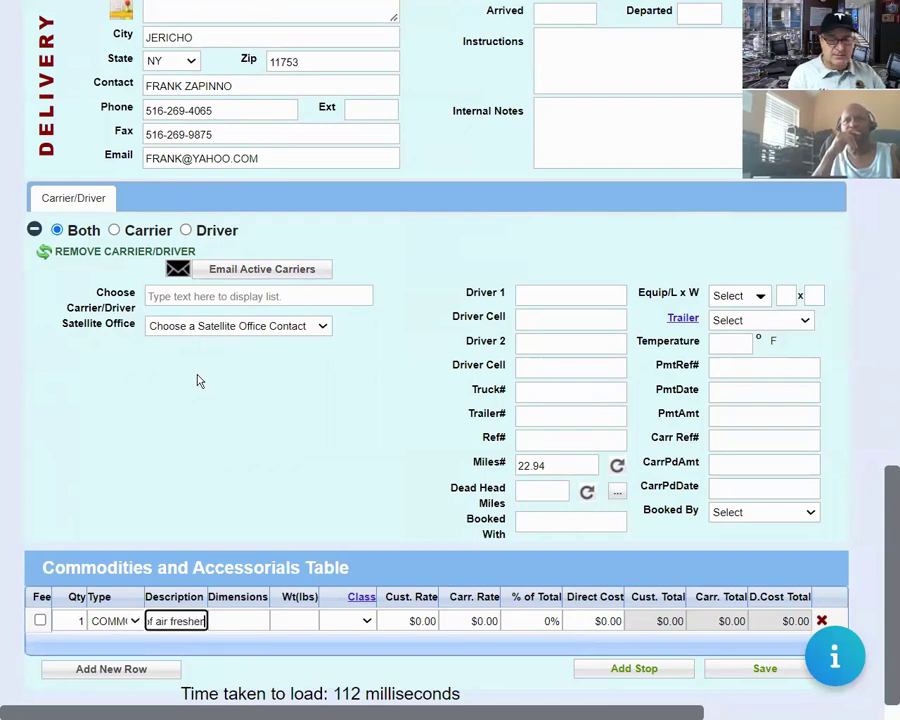
{"action": "key", "text": "Tab"}
{"action": "key", "text": "Tab"}
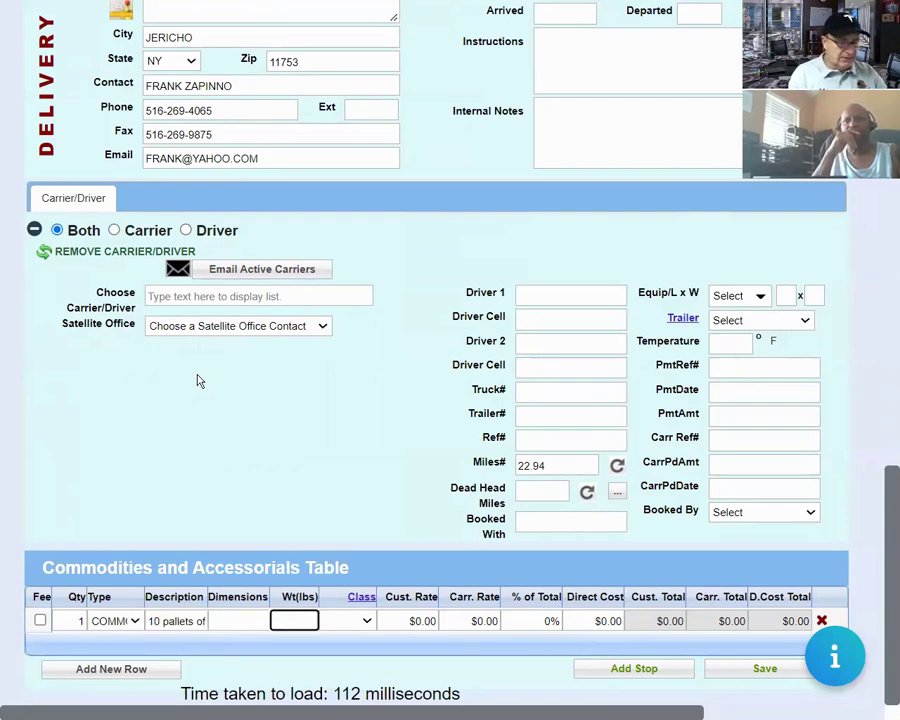
{"action": "type", "text": "1500"}
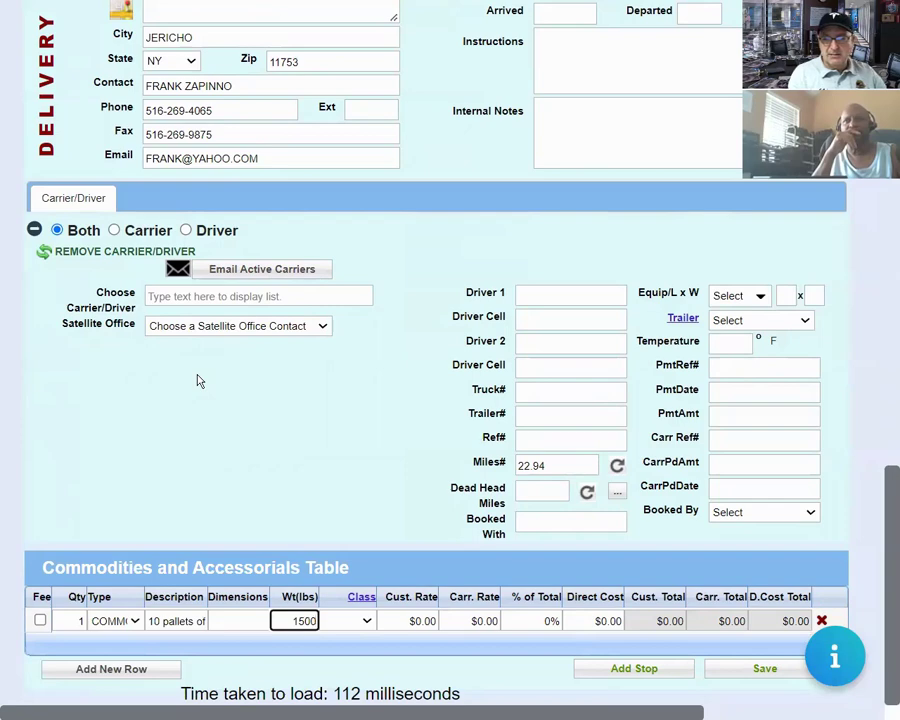
{"action": "key", "text": "Tab"}
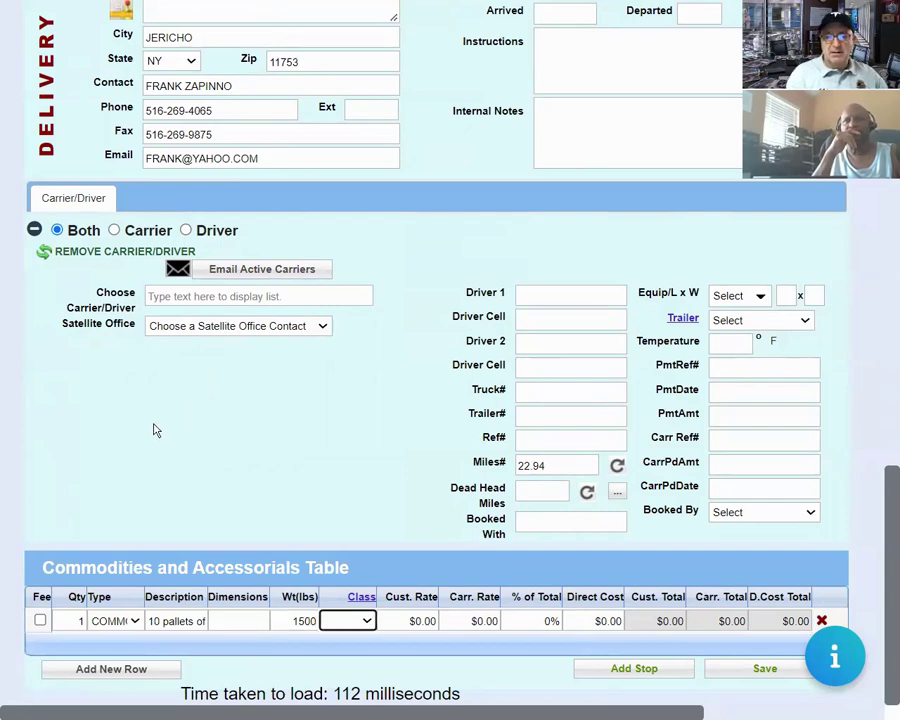
Add an LF (LUMPER) row at $100 customer and $75 carrier, then save the load.
{"action": "left_click", "coordinate": [141, 673]}
{"action": "left_click", "coordinate": [135, 646]}
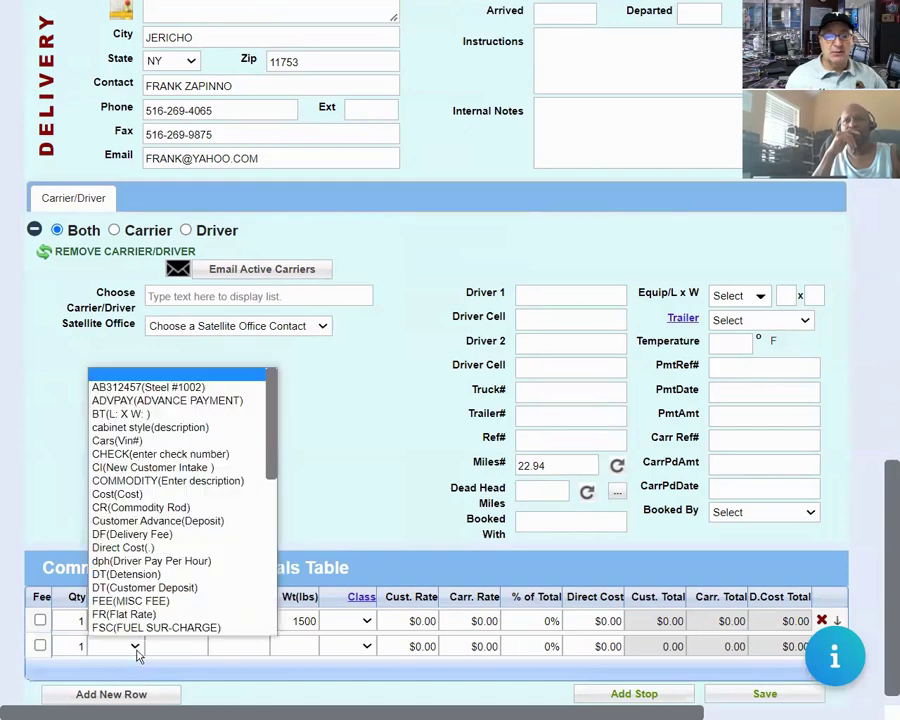
{"action": "scroll", "coordinate": [180, 594], "scroll_direction": "down", "scroll_amount": 1}
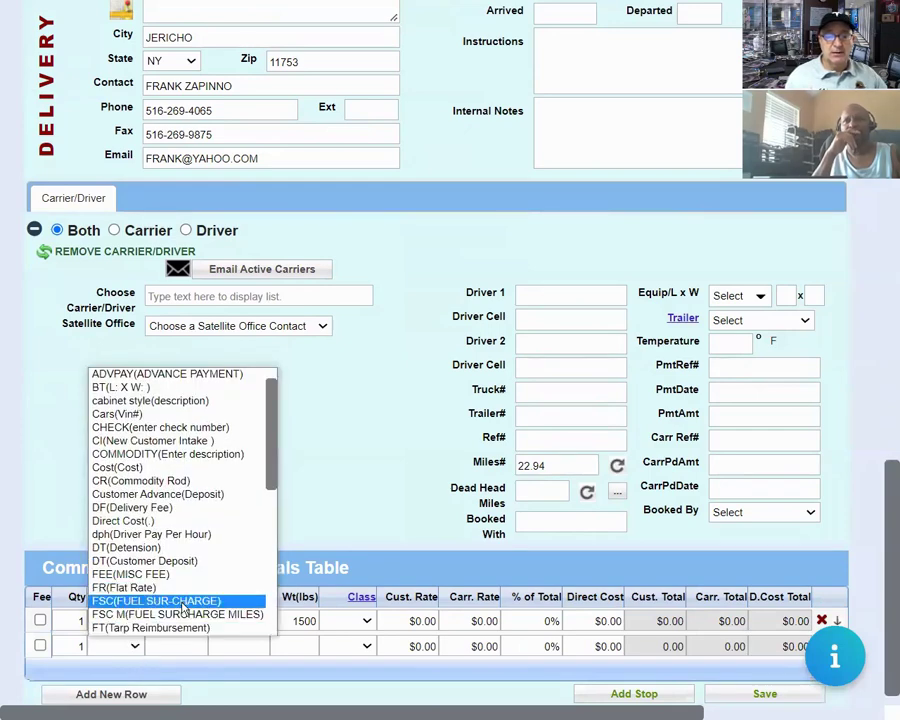
{"action": "scroll", "coordinate": [182, 600], "scroll_direction": "down", "scroll_amount": 5}
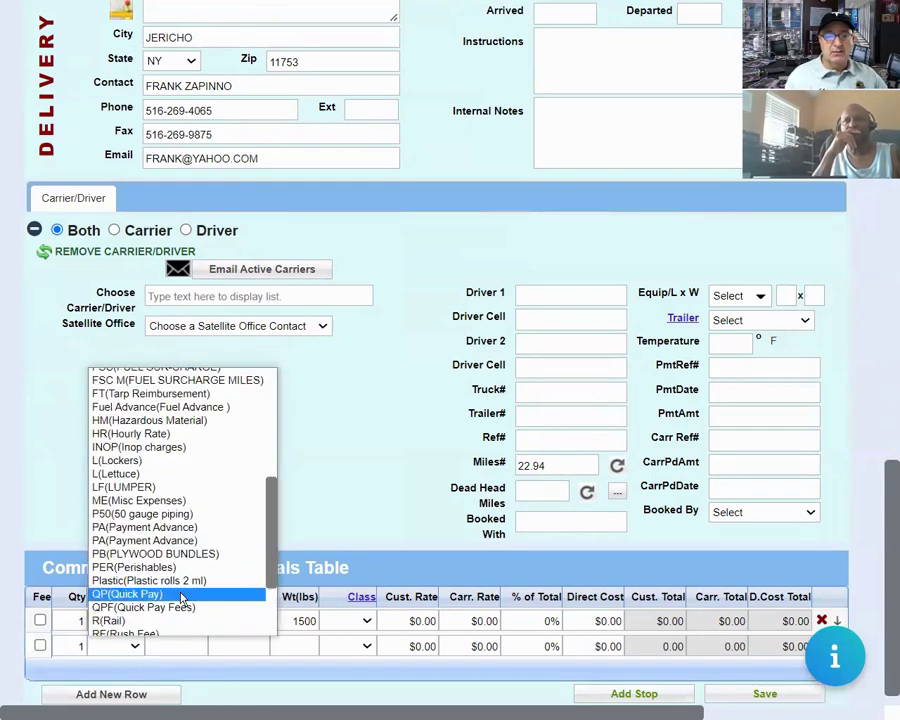
{"action": "left_click", "coordinate": [203, 487]}
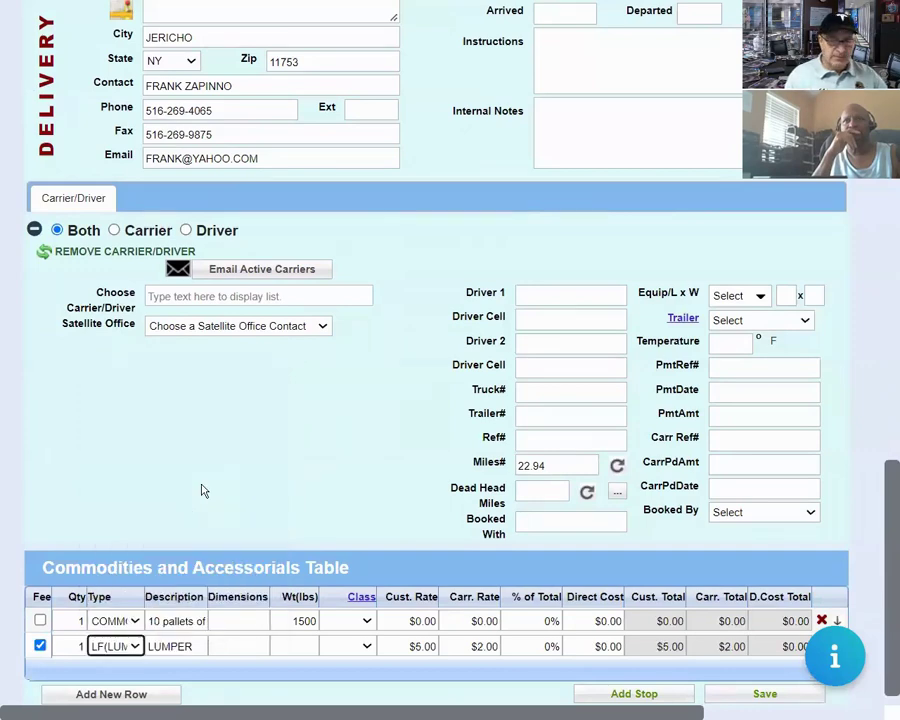
{"action": "key", "text": "Tab"}
{"action": "key", "text": "Tab"}
{"action": "key", "text": "Tab"}
{"action": "key", "text": "Tab"}
{"action": "key", "text": "Tab"}
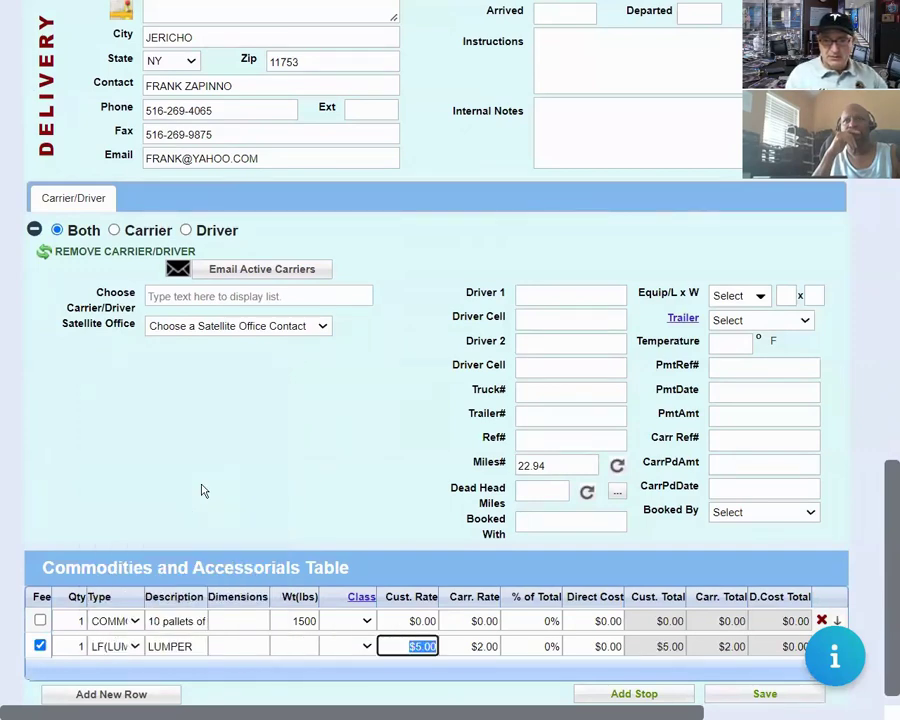
{"action": "type", "text": "100"}
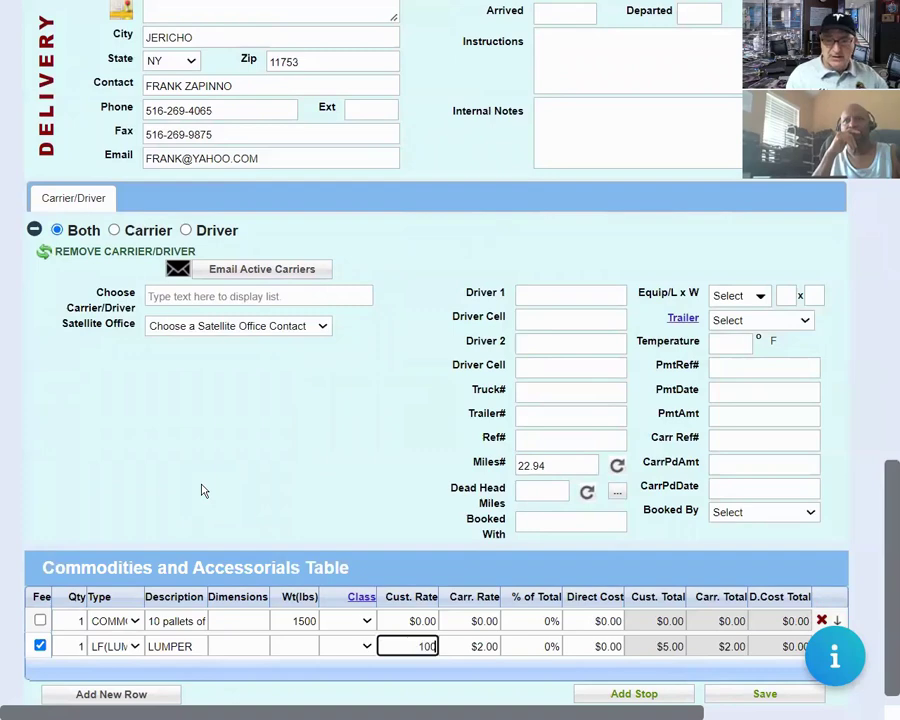
{"action": "key", "text": "Tab"}
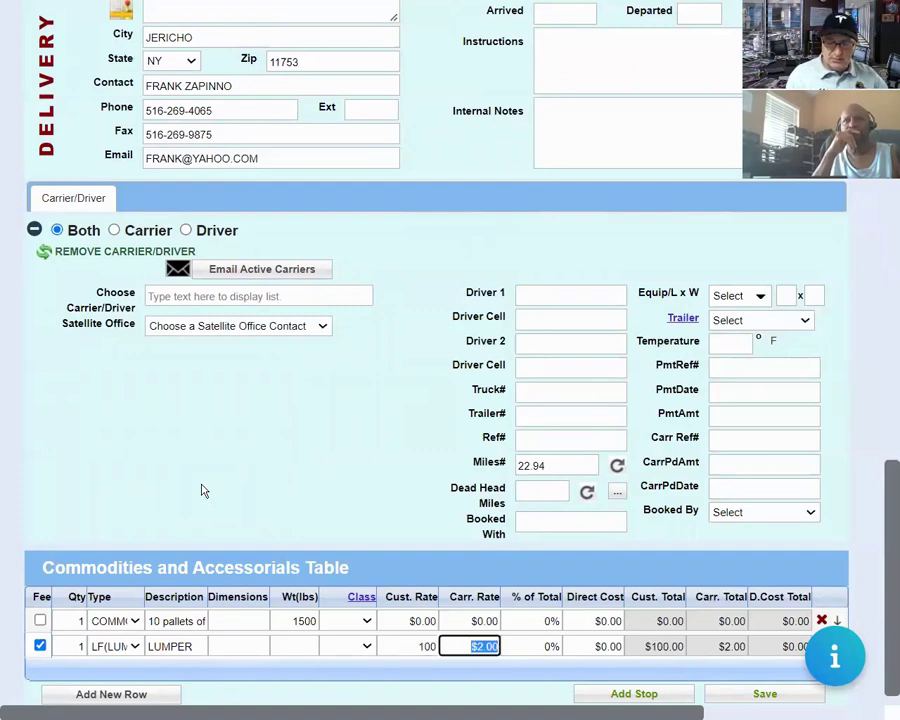
{"action": "type", "text": "75"}
{"action": "key", "text": "Tab"}
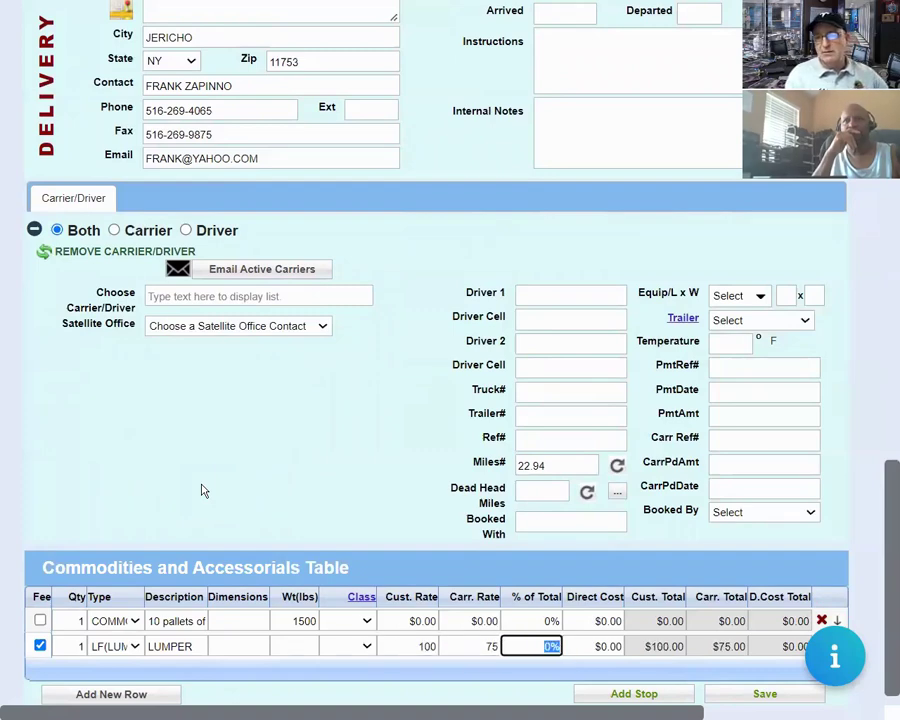
{"action": "left_click", "coordinate": [765, 694]}
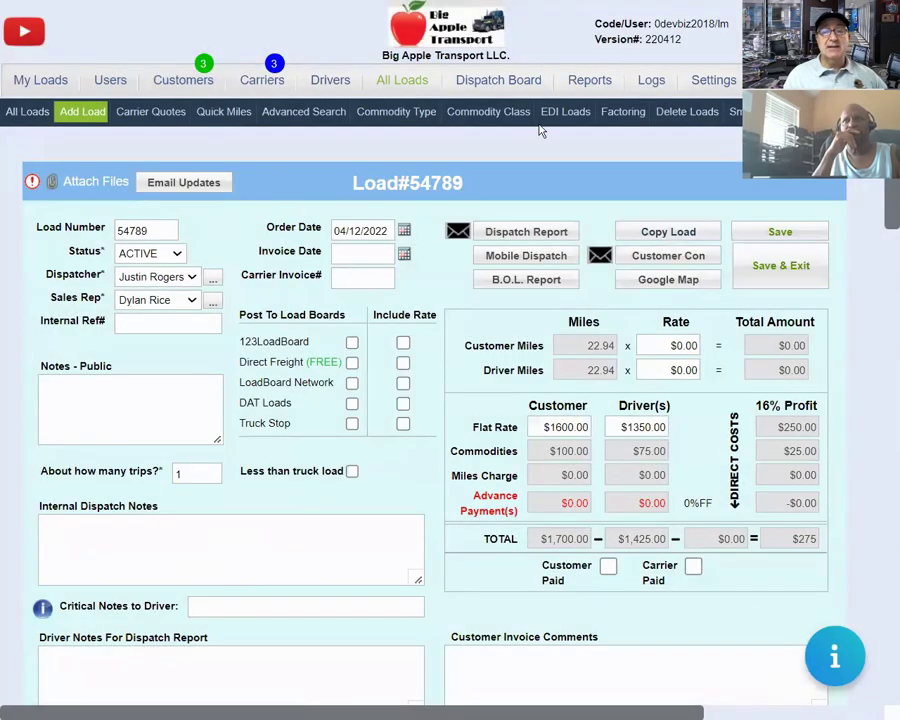
Try other values in the Load Number field, then restore it to 54789.
{"action": "left_click_drag", "start_coordinate": [414, 183], "coordinate": [463, 181]}
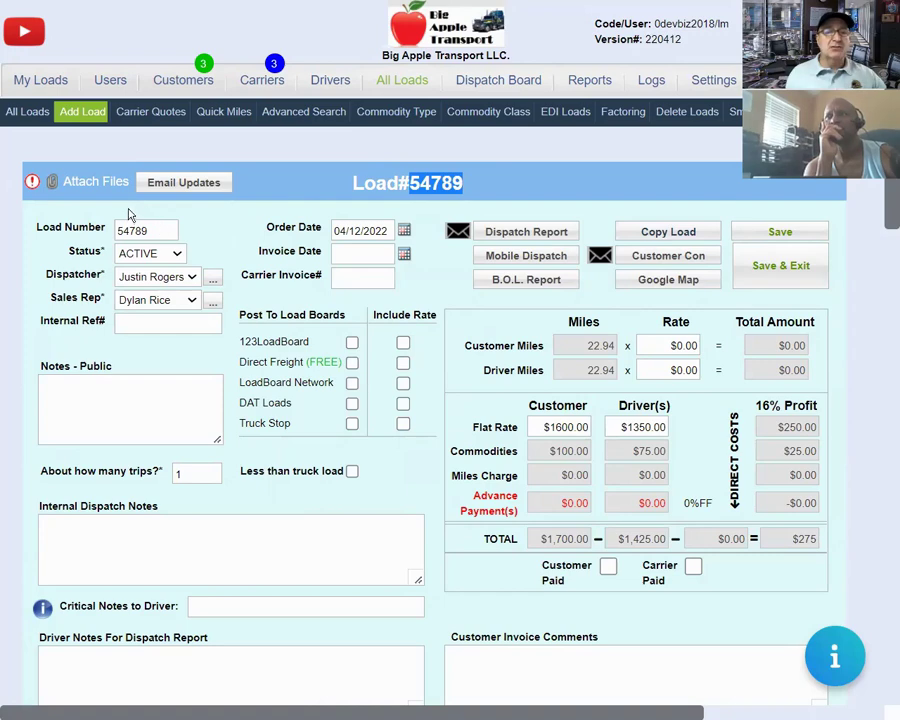
{"action": "left_click", "coordinate": [158, 230]}
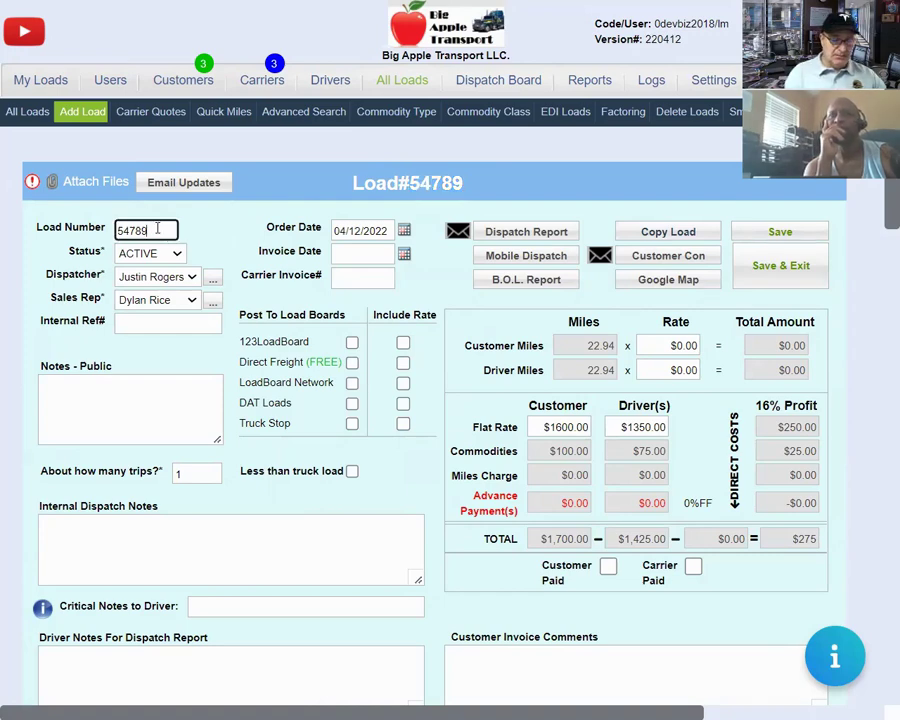
{"action": "type", "text": "0"}
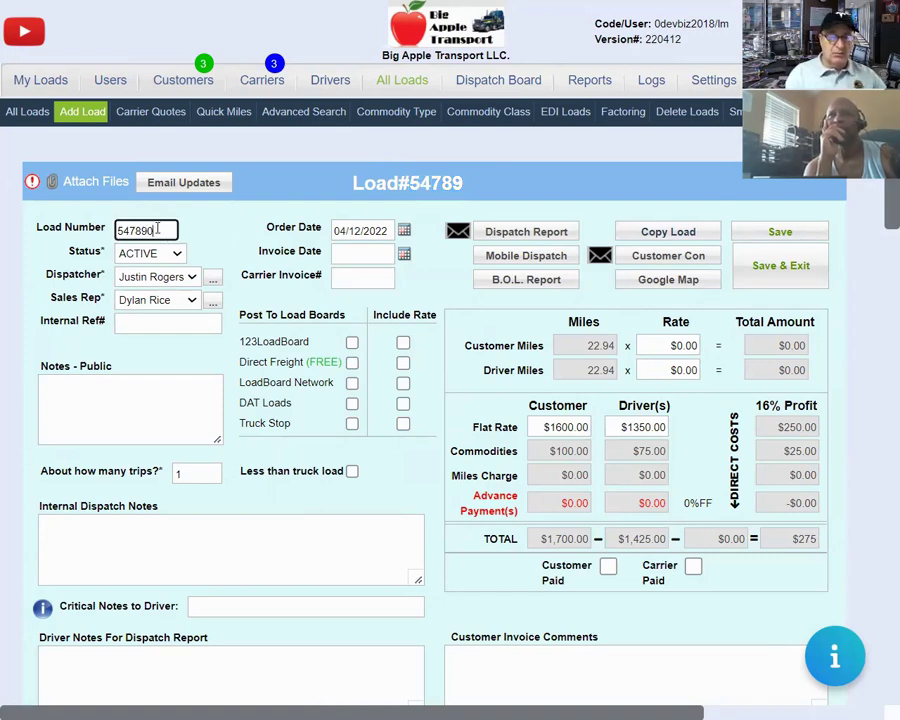
{"action": "key", "text": "BackSpace"}
{"action": "key", "text": "BackSpace"}
{"action": "key", "text": "BackSpace"}
{"action": "key", "text": "BackSpace"}
{"action": "key", "text": "BackSpace"}
{"action": "key", "text": "BackSpace"}
{"action": "type", "text": "2342"}
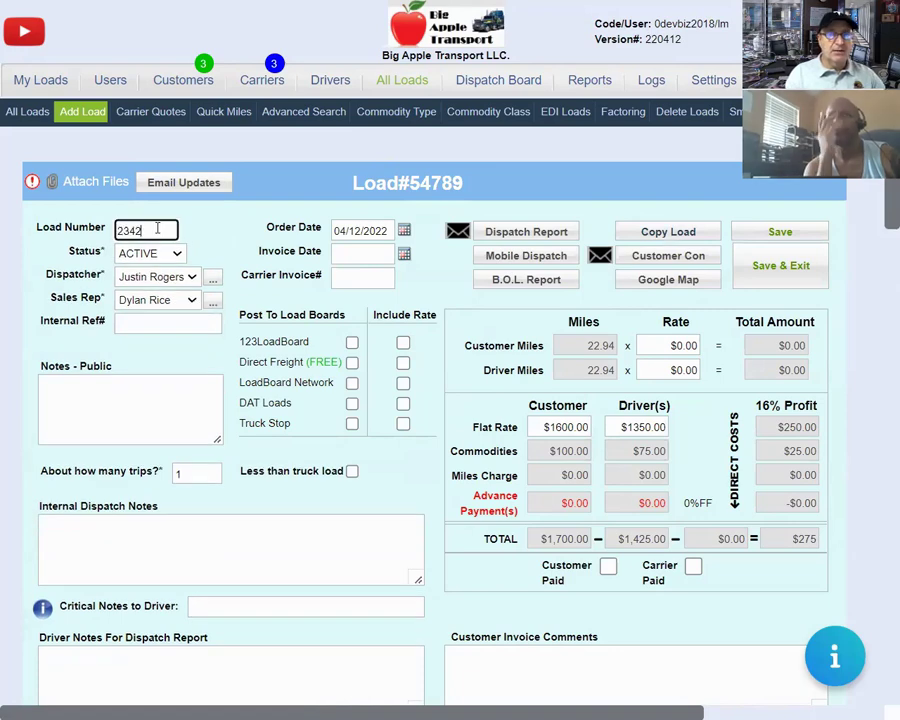
{"action": "type", "text": "3"}
{"action": "key", "text": "BackSpace"}
{"action": "key", "text": "BackSpace"}
{"action": "key", "text": "BackSpace"}
{"action": "key", "text": "BackSpace"}
{"action": "key", "text": "BackSpace"}
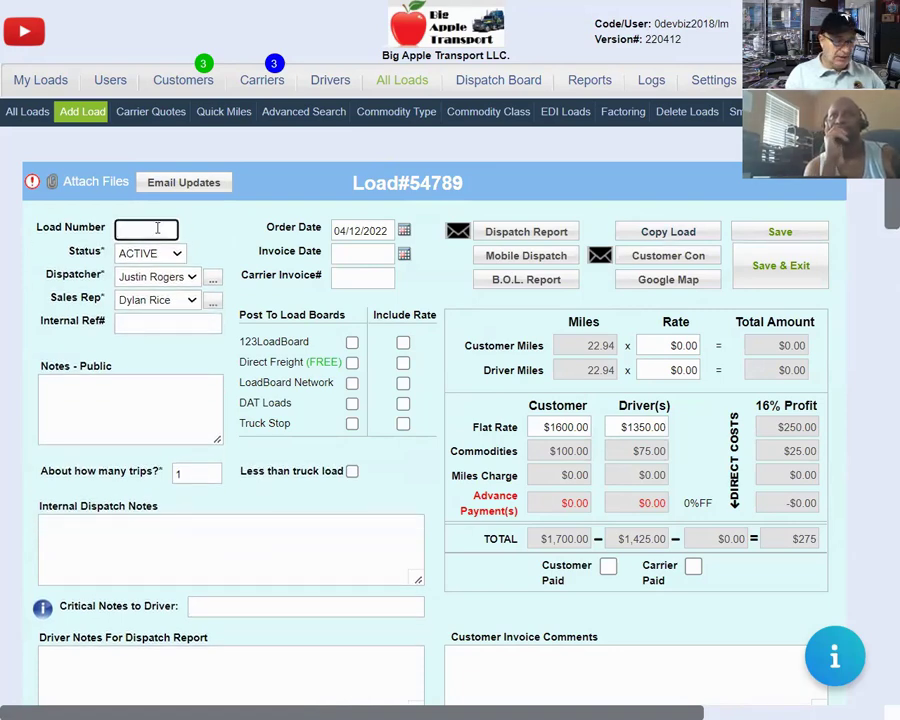
{"action": "type", "text": "54"}
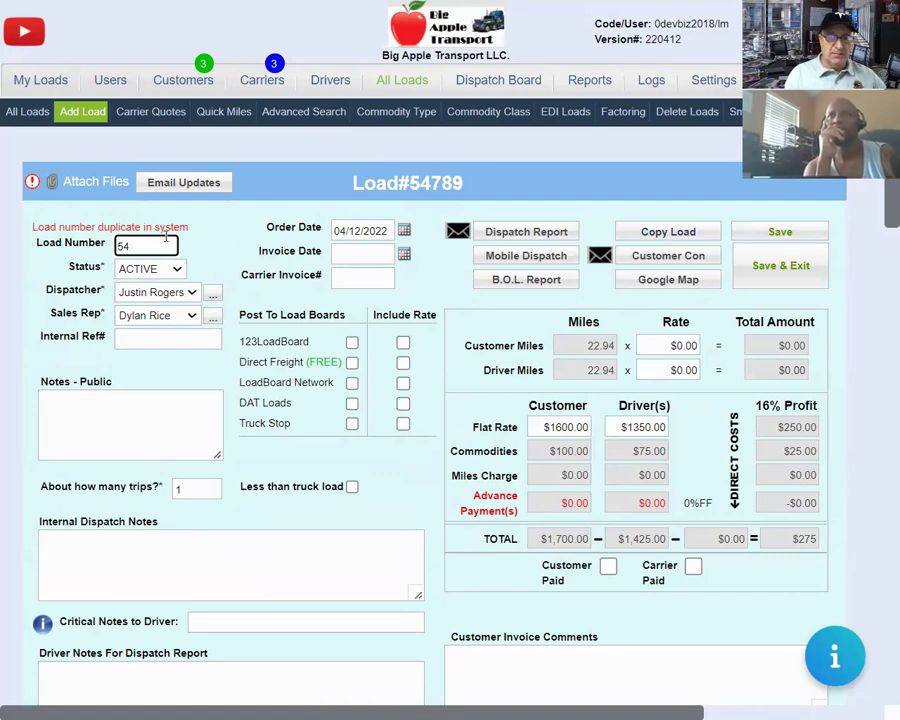
{"action": "key", "text": "BackSpace"}
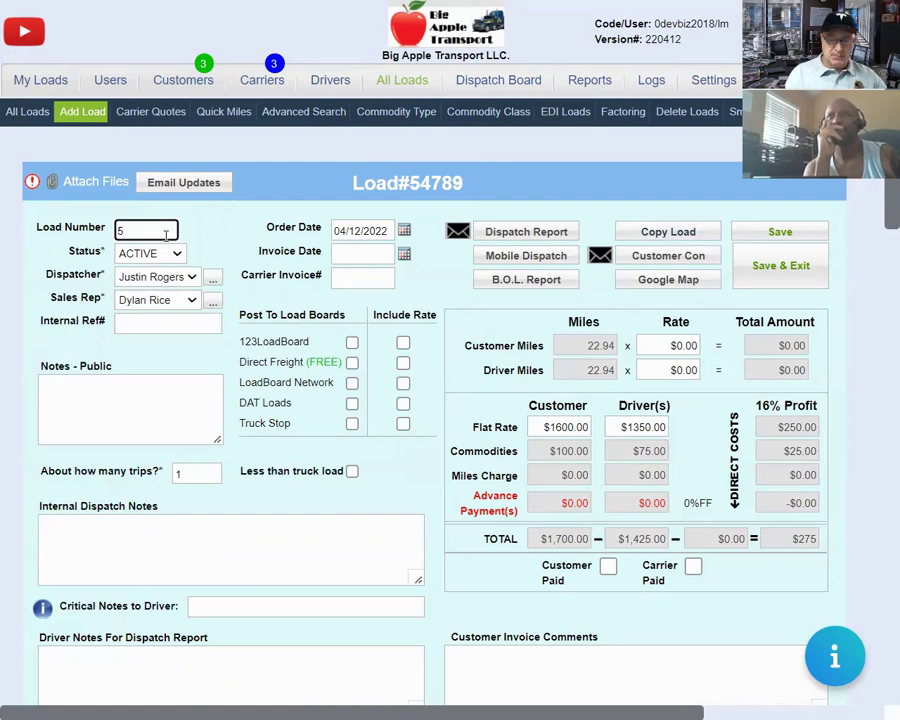
{"action": "type", "text": "4789"}
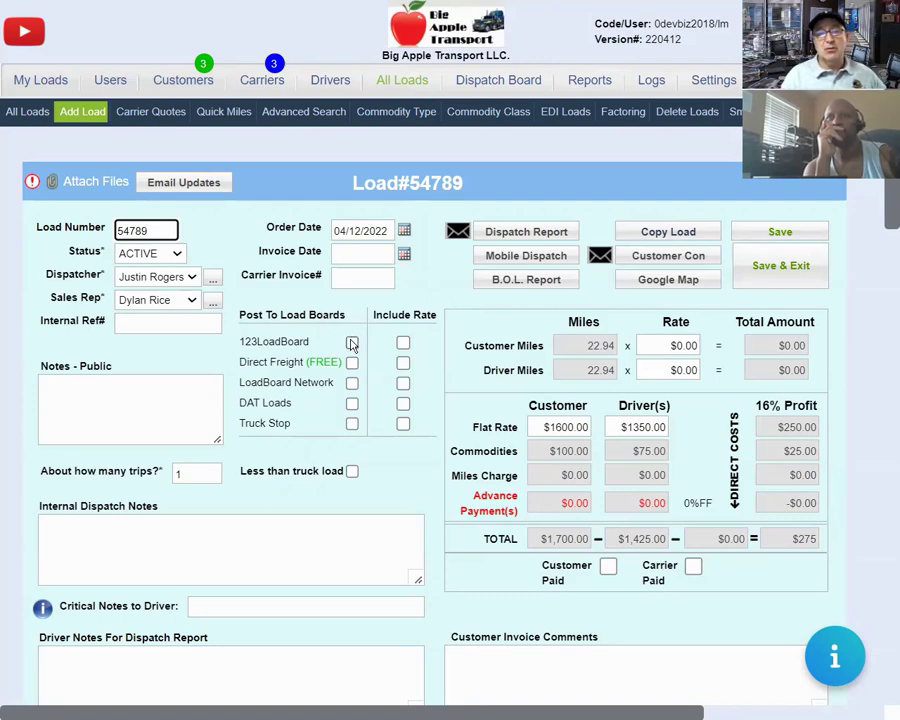
{"action": "left_click", "coordinate": [352, 343]}
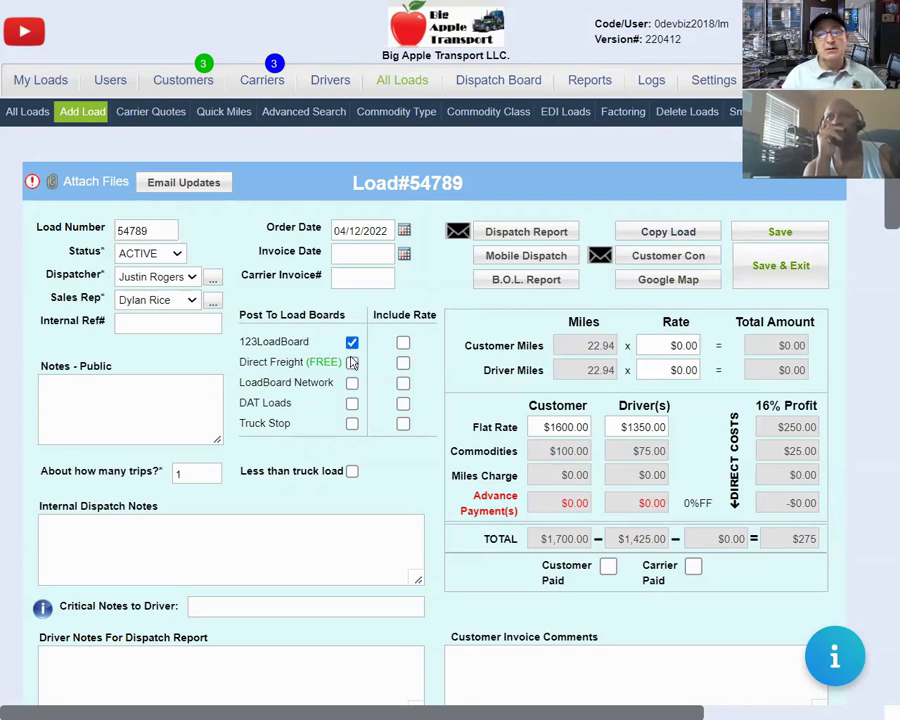
{"action": "left_click", "coordinate": [352, 363]}
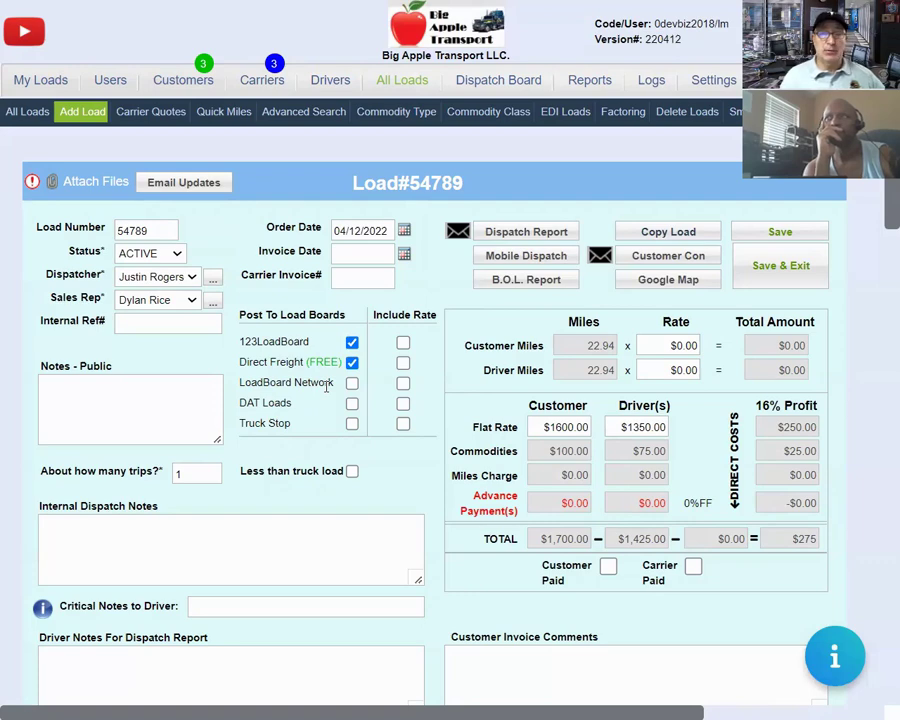
{"action": "left_click", "coordinate": [352, 382]}
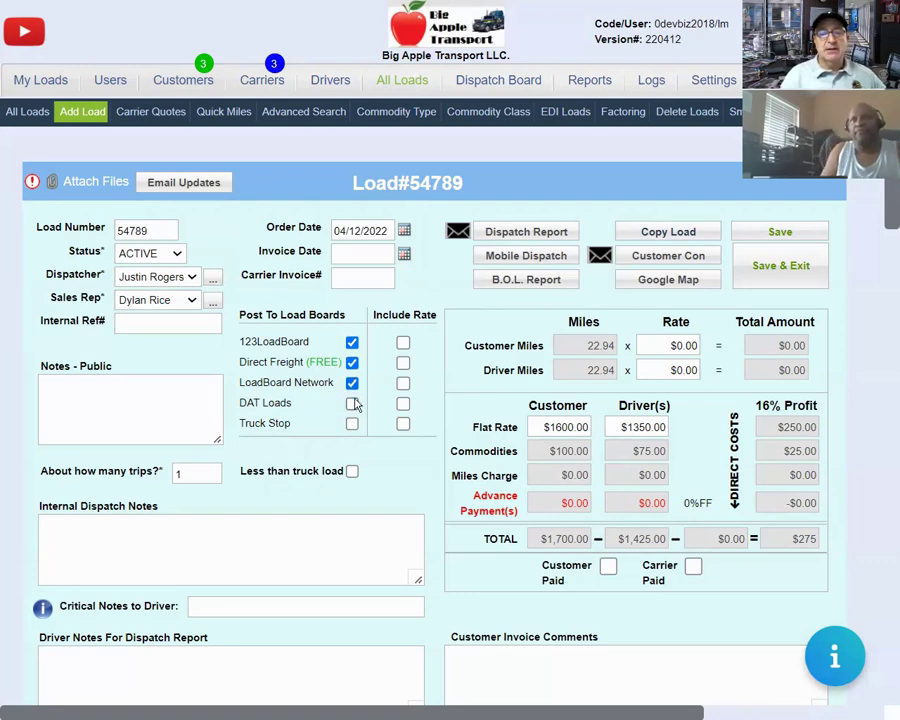
{"action": "left_click", "coordinate": [352, 403]}
{"action": "left_click", "coordinate": [352, 423]}
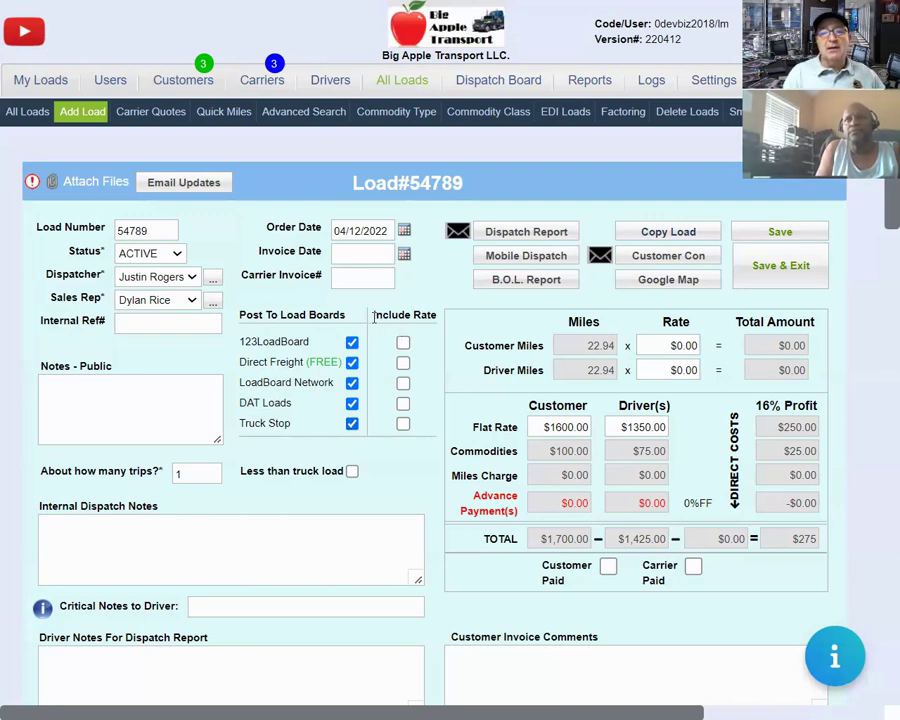
{"action": "left_click_drag", "start_coordinate": [398, 320], "coordinate": [436, 316]}
{"action": "left_click", "coordinate": [404, 336]}
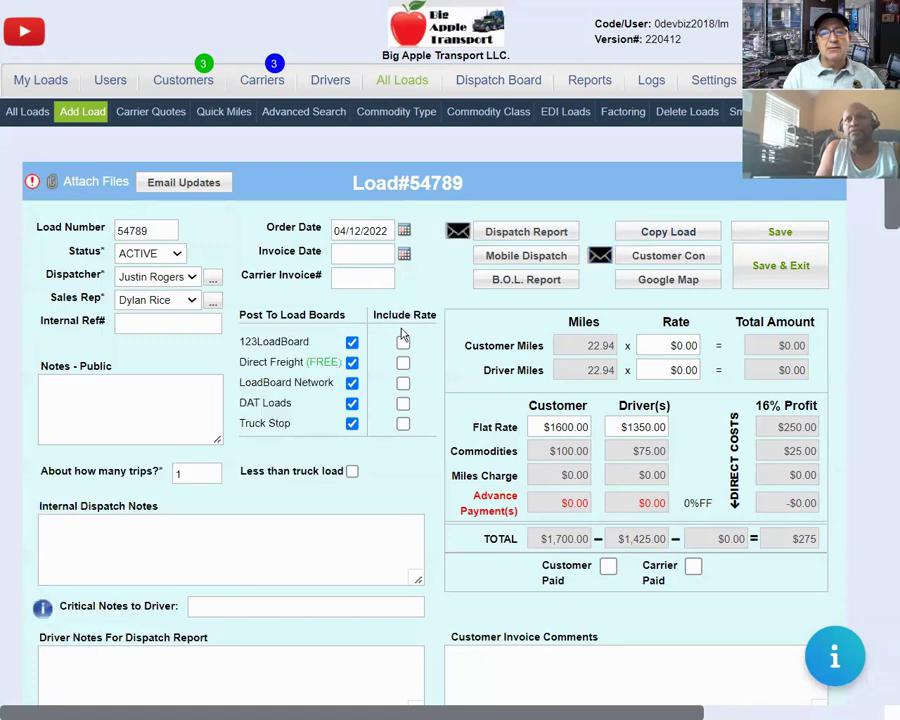
{"action": "left_click", "coordinate": [403, 343]}
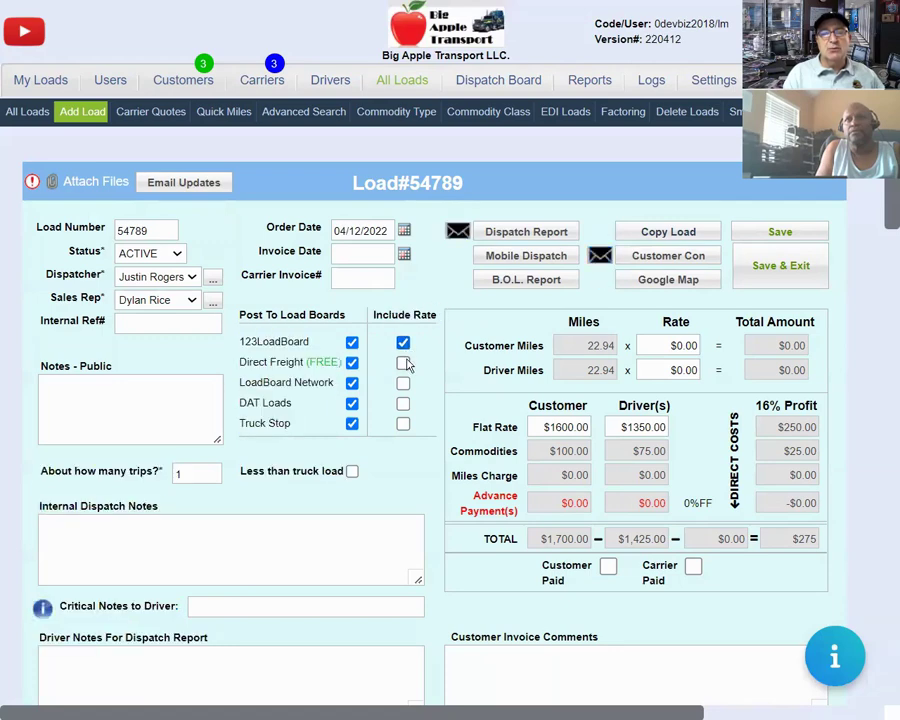
{"action": "left_click", "coordinate": [403, 362]}
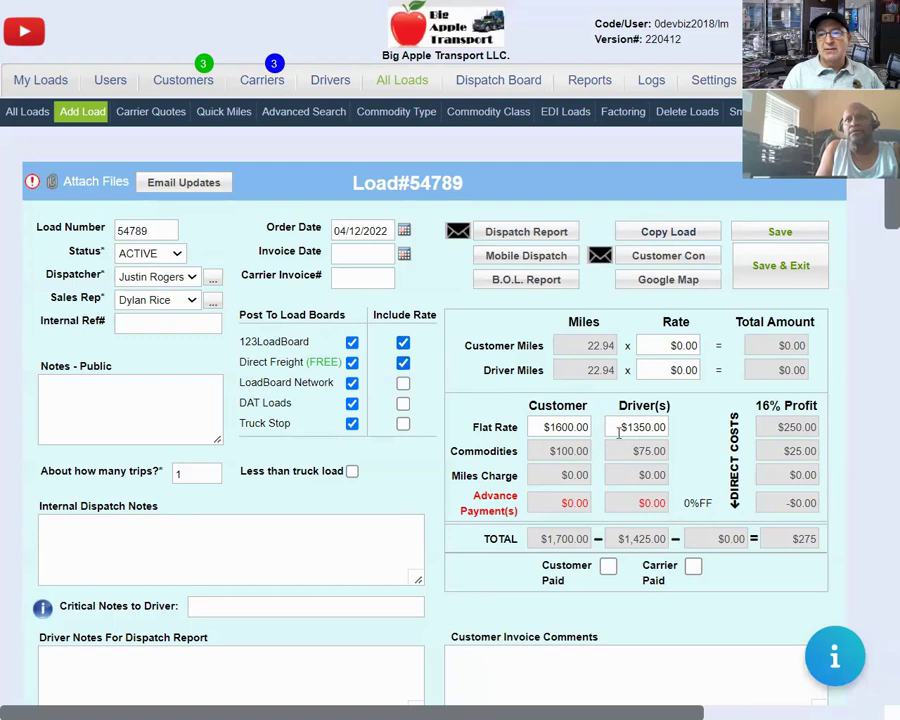
{"action": "left_click_drag", "start_coordinate": [625, 427], "coordinate": [667, 427]}
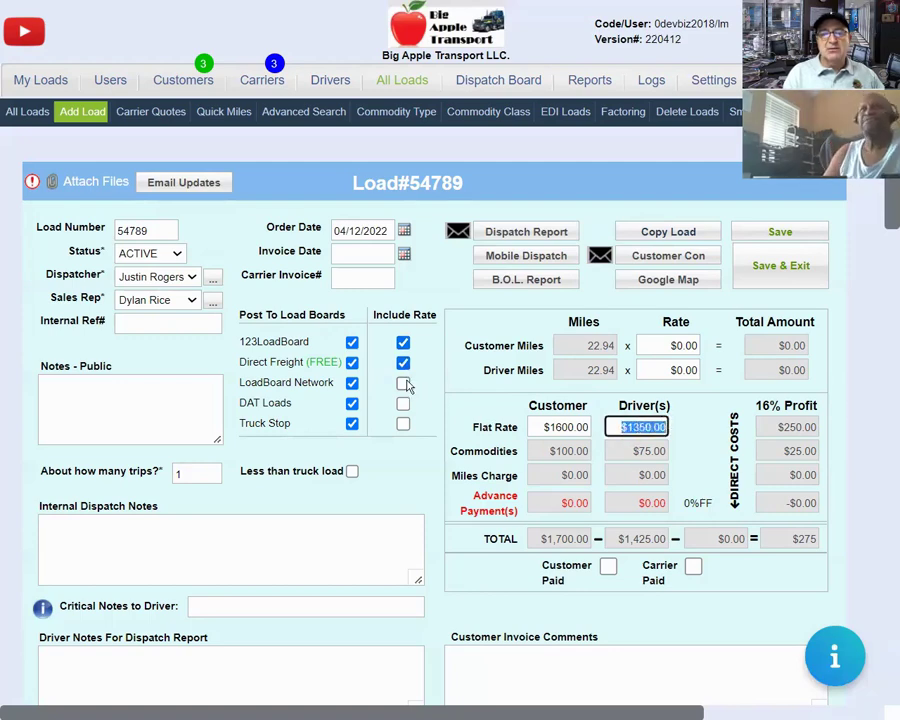
{"action": "left_click", "coordinate": [403, 383]}
{"action": "left_click", "coordinate": [404, 406]}
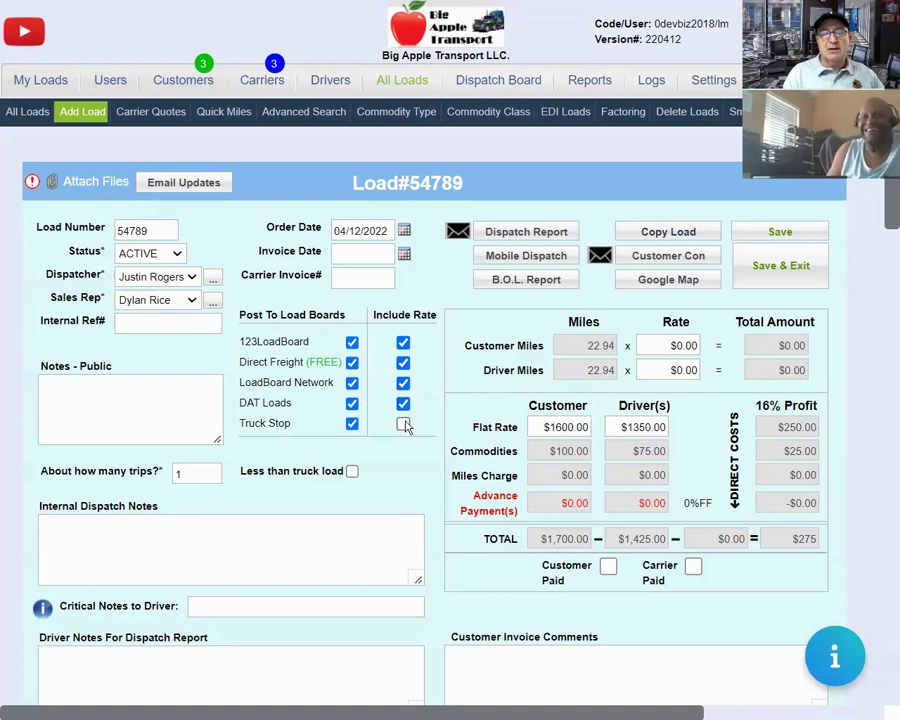
{"action": "left_click", "coordinate": [404, 424]}
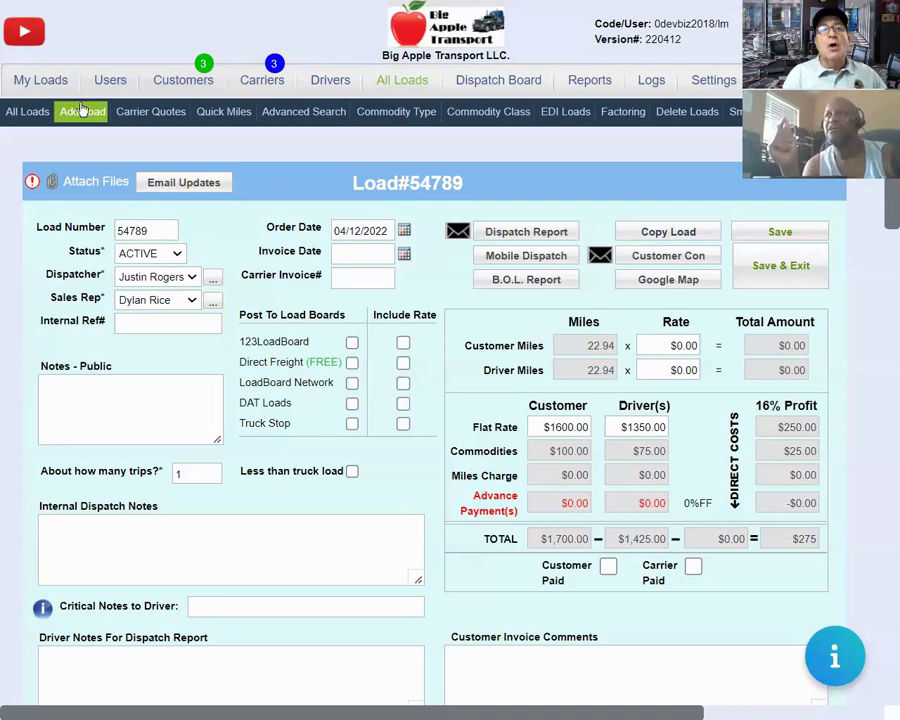
Open the Users list in a new tab and open one user's record.
{"action": "right_click", "coordinate": [109, 85]}
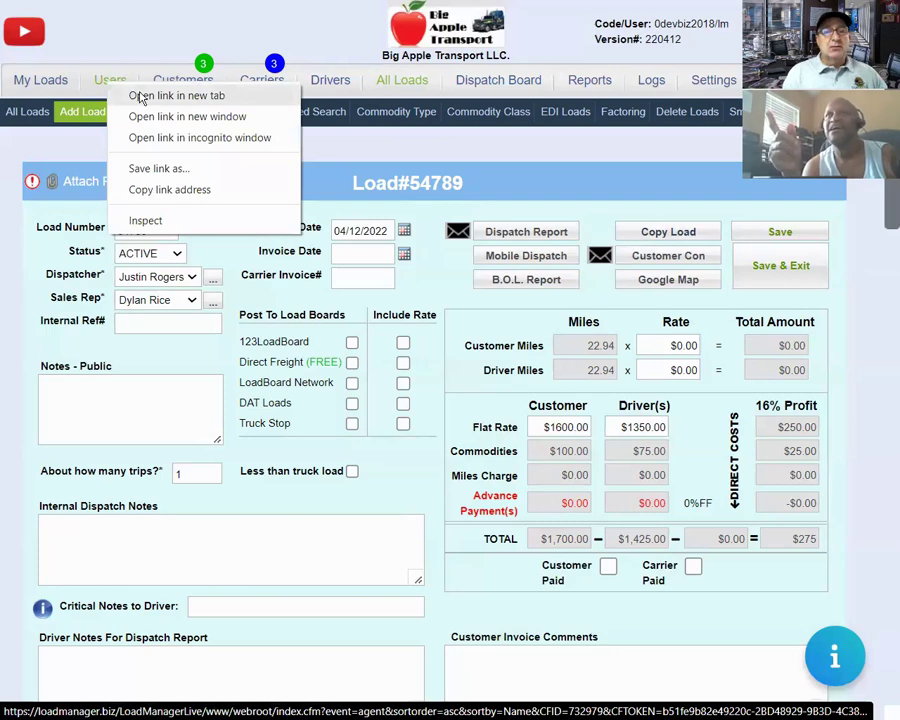
{"action": "left_click", "coordinate": [141, 97]}
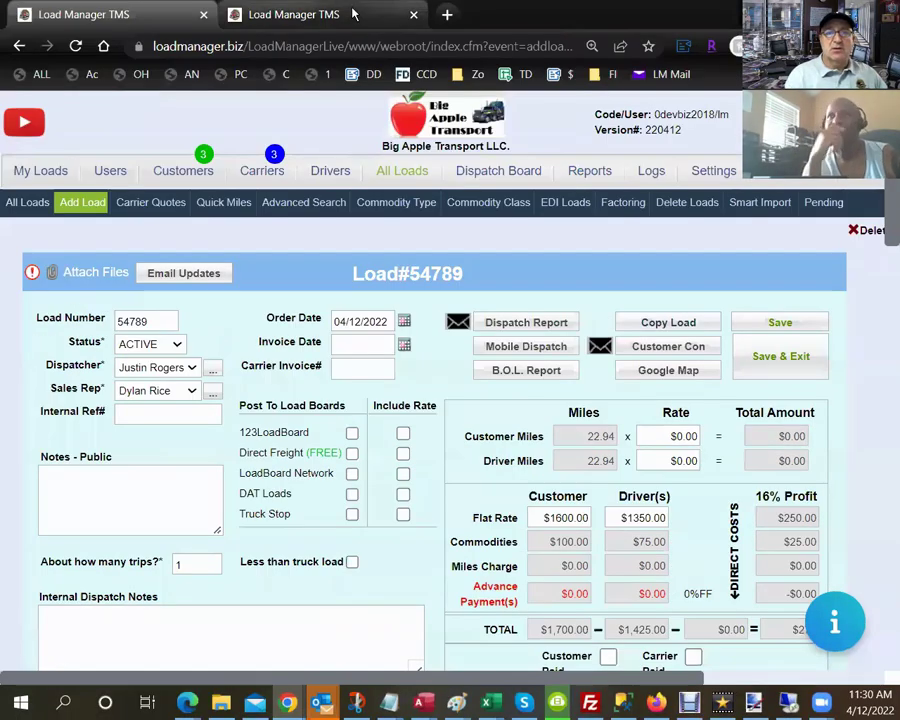
{"action": "left_click", "coordinate": [344, 14]}
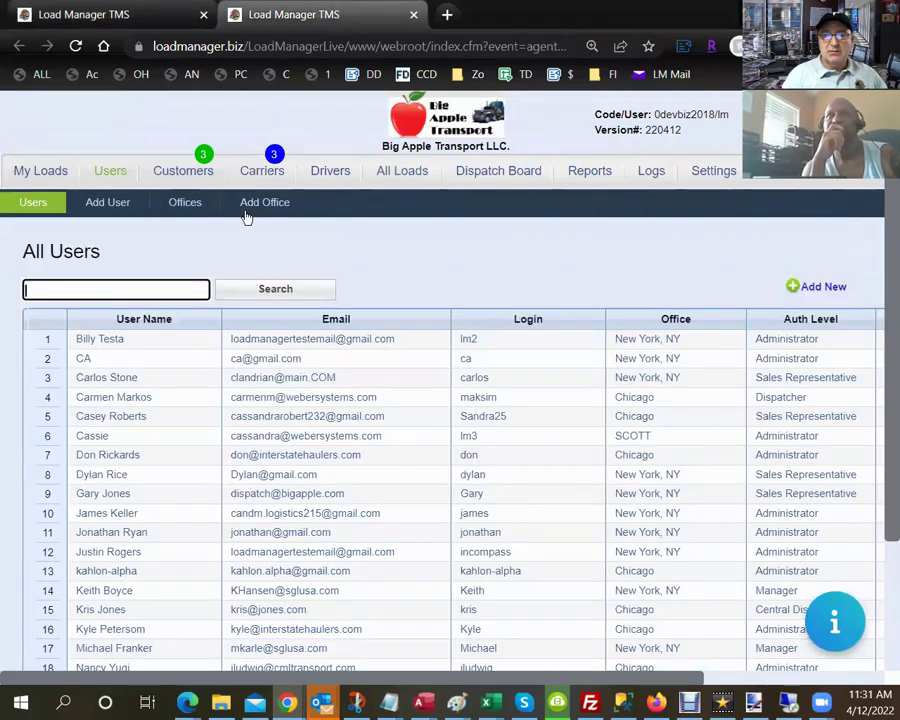
{"action": "left_click", "coordinate": [135, 422]}
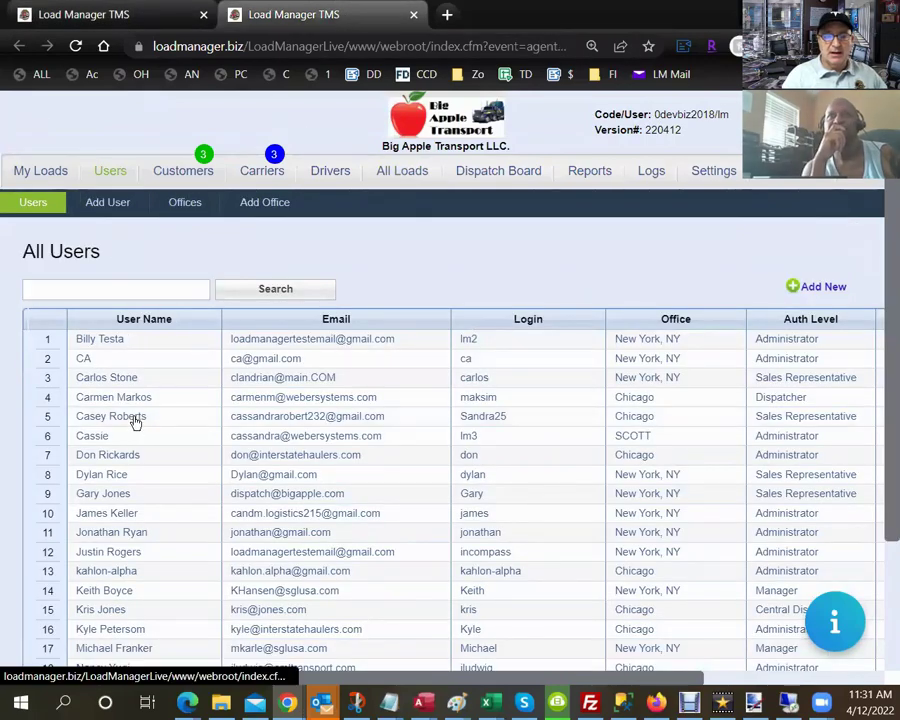
{"action": "scroll", "coordinate": [200, 416], "scroll_direction": "down", "scroll_amount": 10}
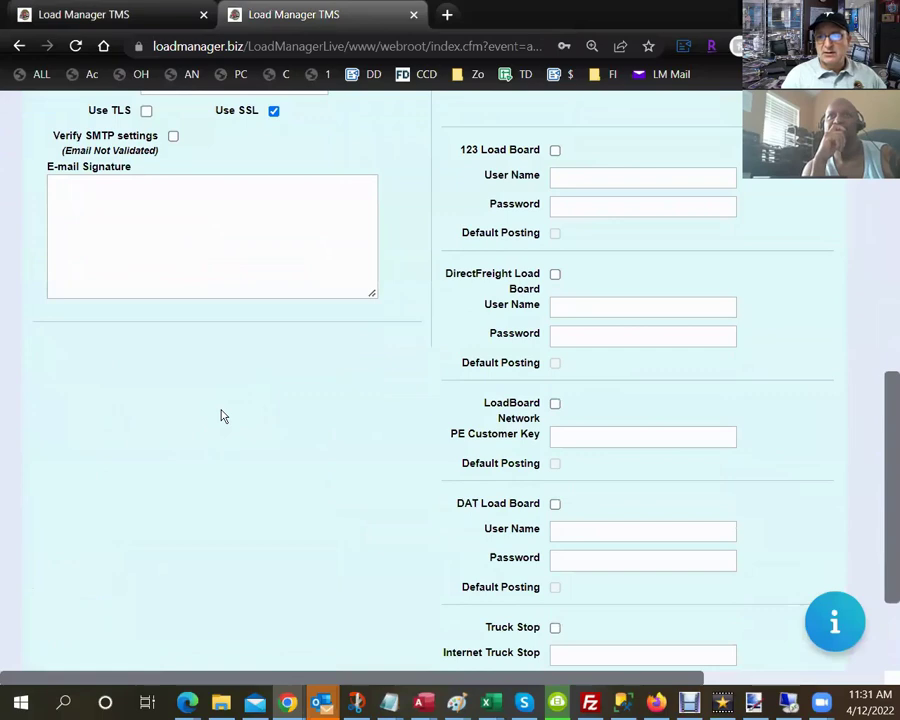
{"action": "scroll", "coordinate": [223, 416], "scroll_direction": "up", "scroll_amount": 10}
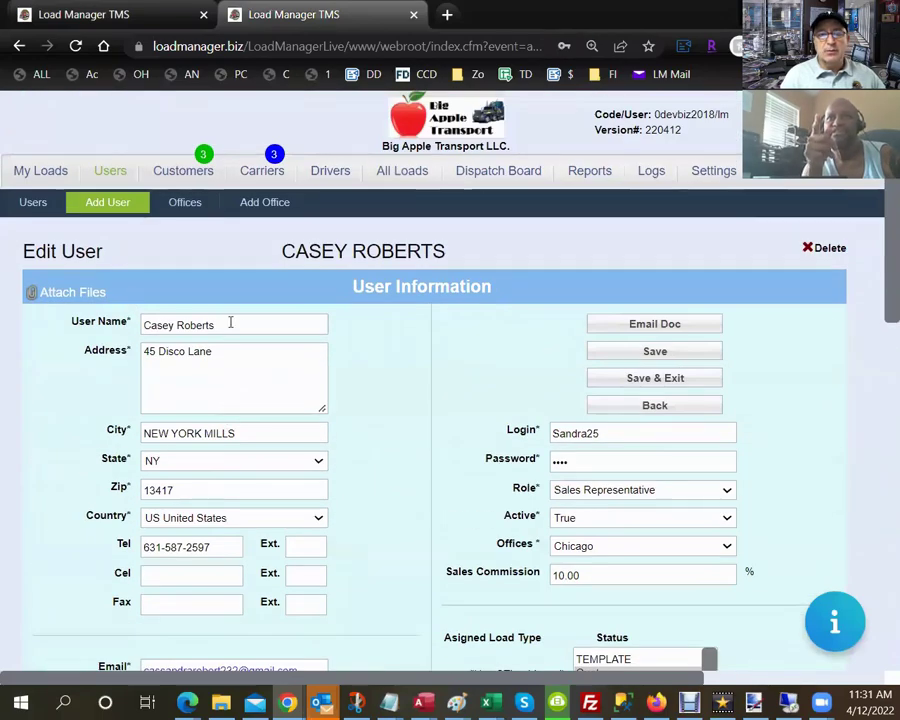
{"action": "triple_click", "coordinate": [230, 322]}
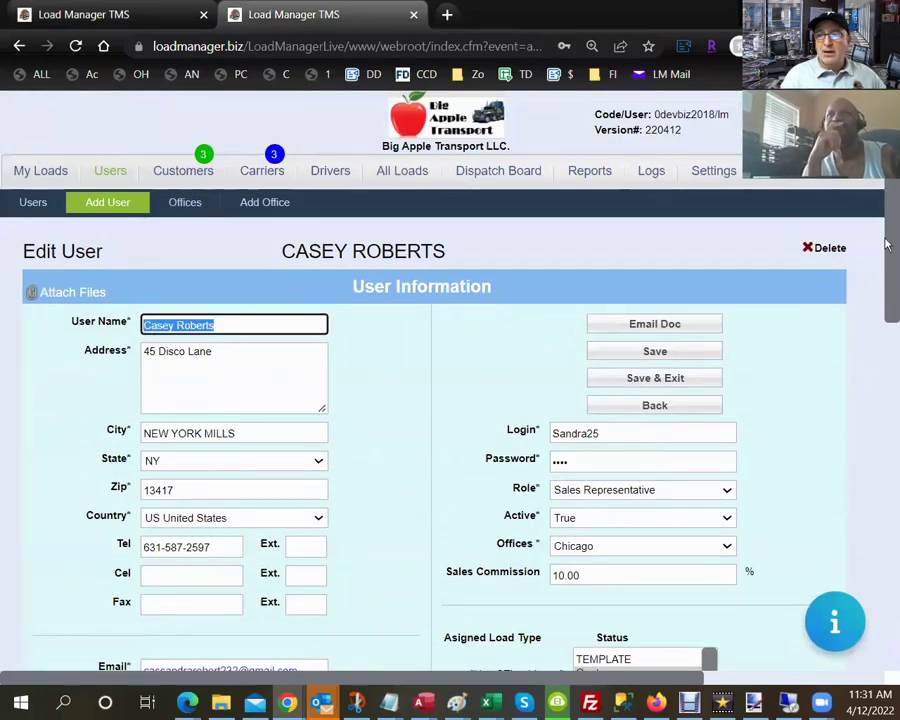
{"action": "left_click_drag", "start_coordinate": [886, 245], "coordinate": [886, 520]}
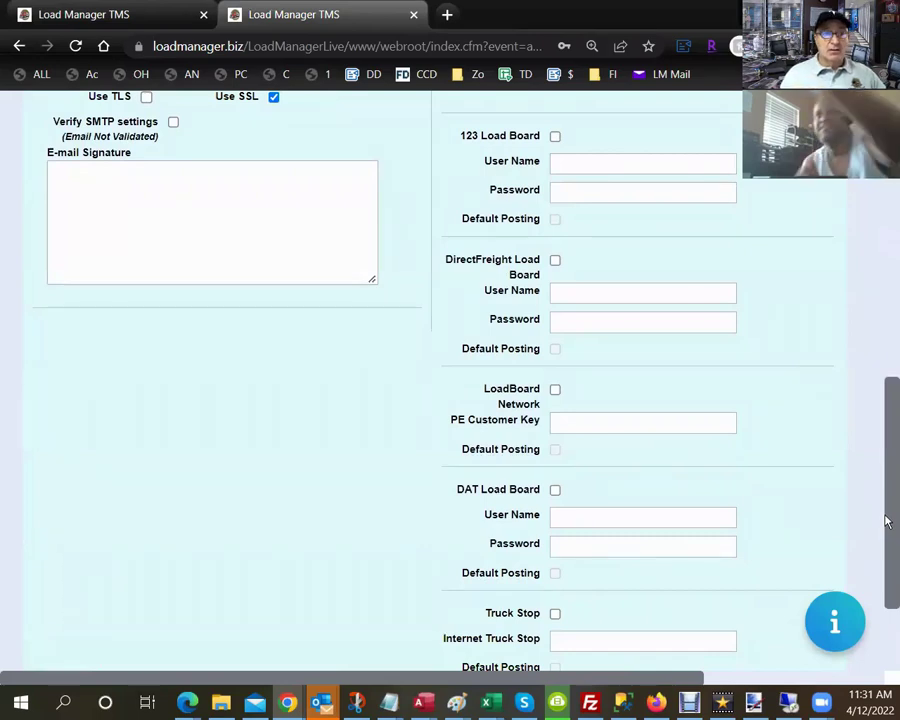
Enable 123 Load Board and DirectFreight Load Board for the user, then return to load 54789.
{"action": "left_click", "coordinate": [555, 137]}
{"action": "left_click", "coordinate": [555, 261]}
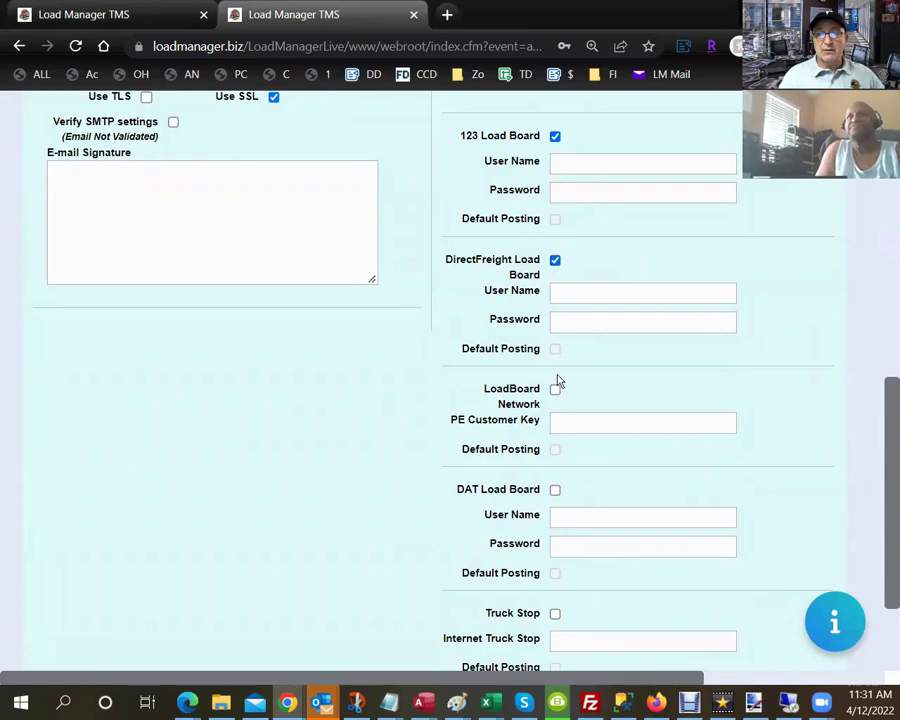
{"action": "left_click", "coordinate": [562, 164]}
{"action": "left_click", "coordinate": [571, 190]}
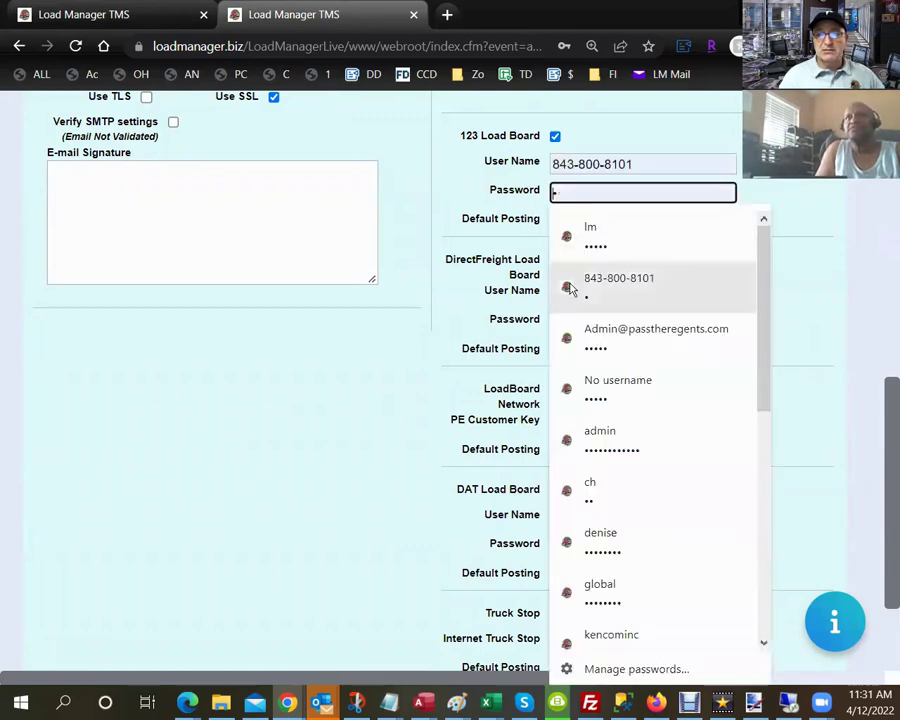
{"action": "left_click", "coordinate": [520, 318]}
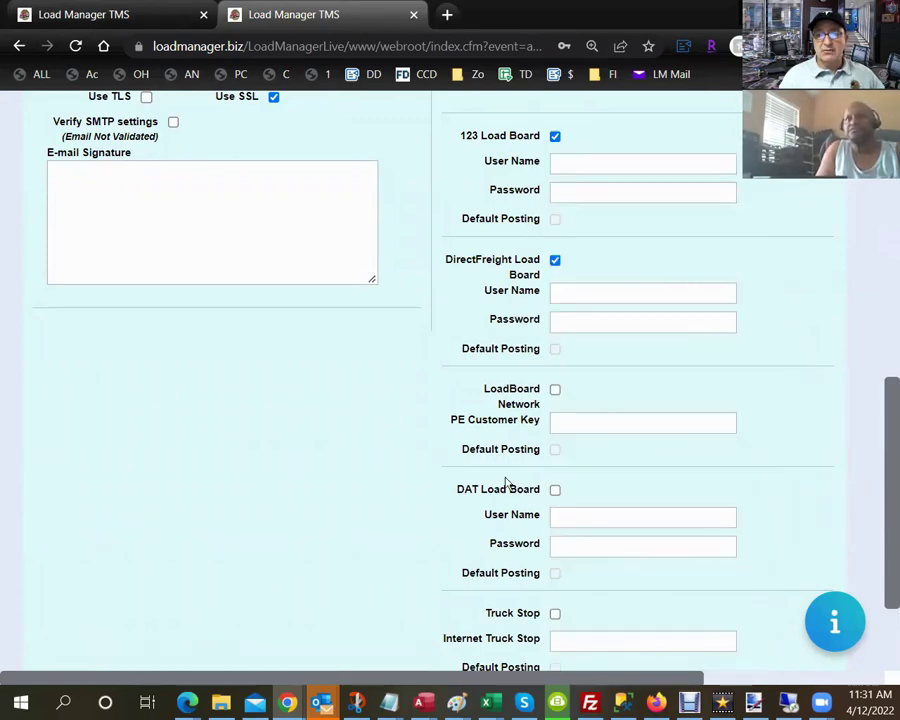
{"action": "scroll", "coordinate": [507, 495], "scroll_direction": "down", "scroll_amount": 2}
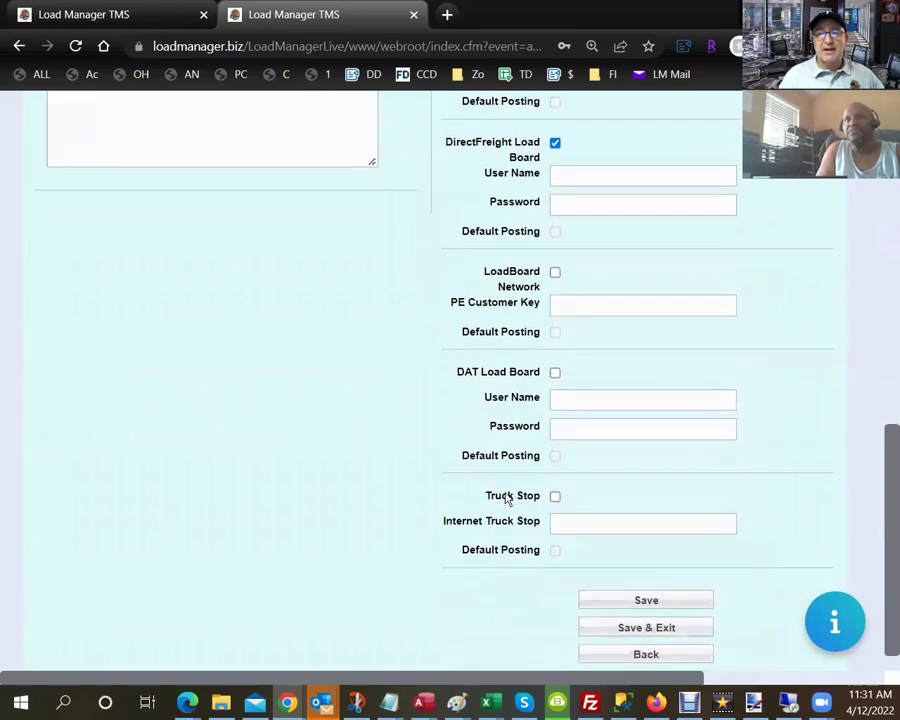
{"action": "left_click", "coordinate": [162, 14]}
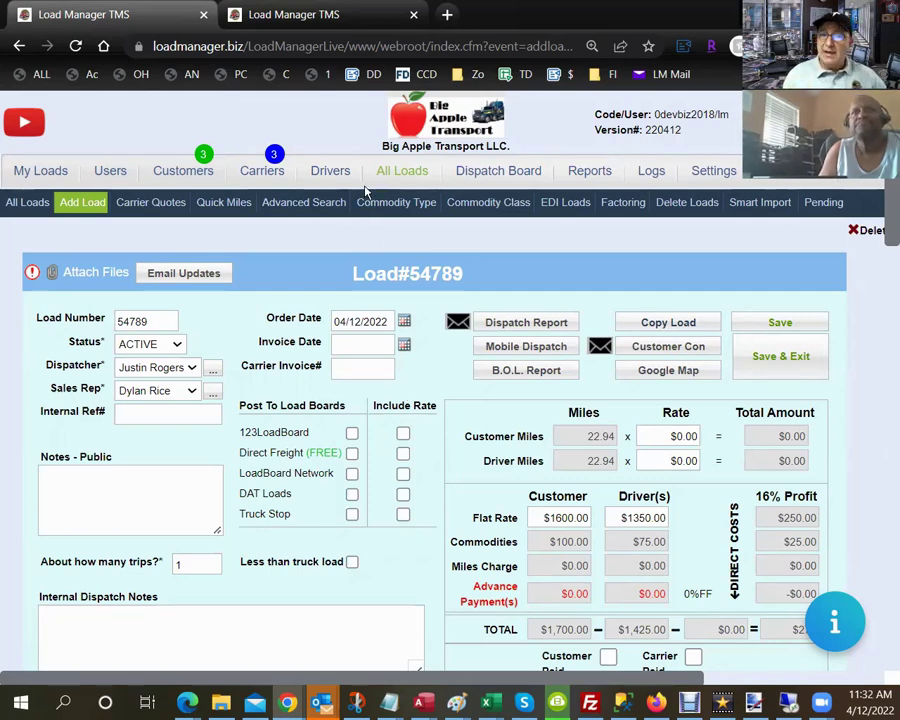
Start a new carrier from Carriers, enter its MC number, and look it up.
{"action": "left_click", "coordinate": [263, 172]}
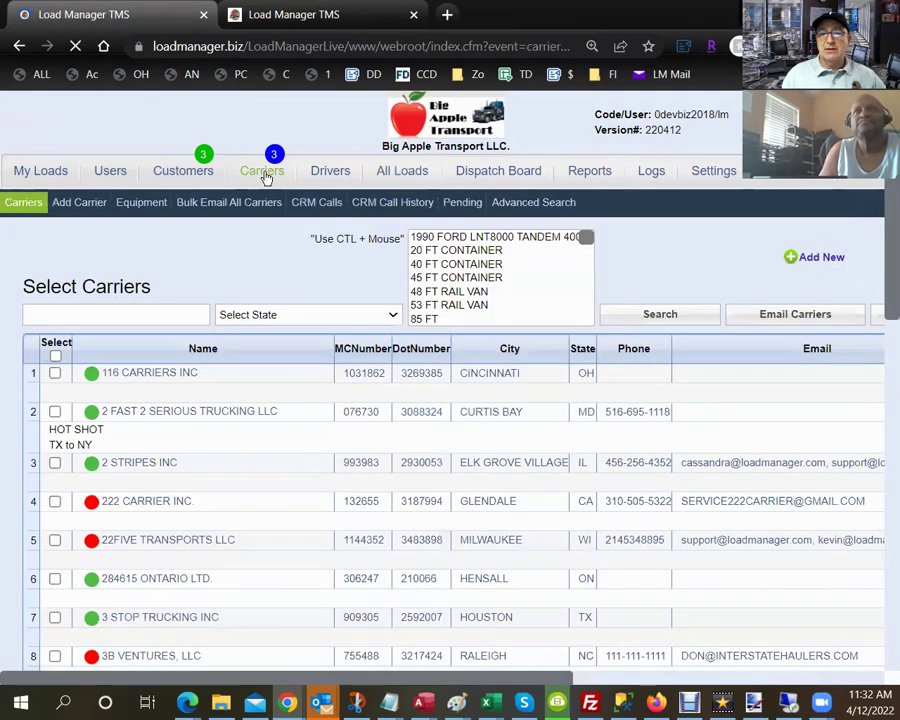
{"action": "left_click", "coordinate": [103, 203]}
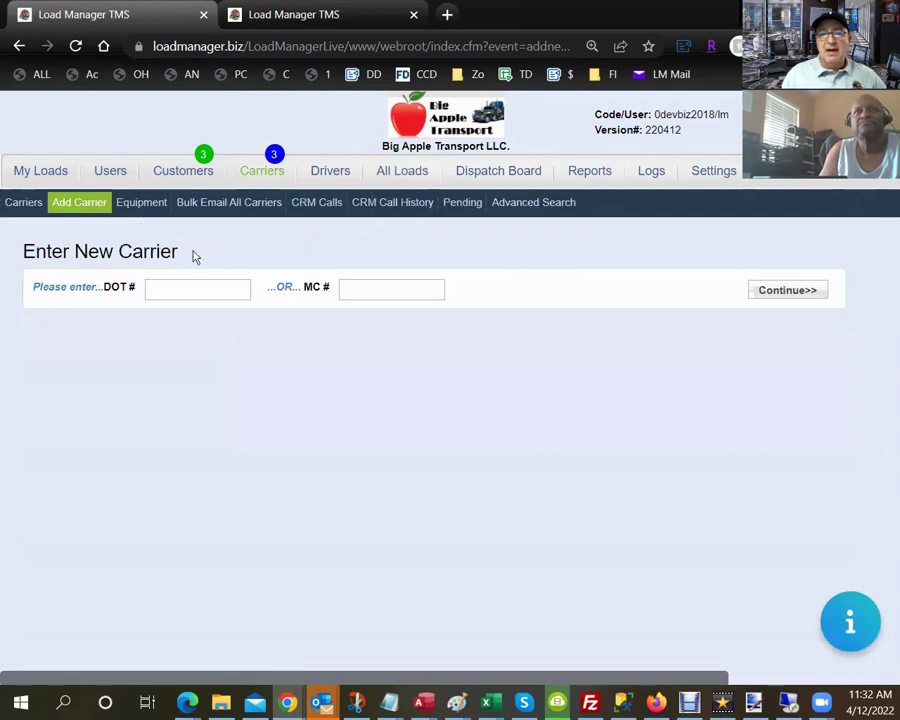
{"action": "left_click", "coordinate": [371, 291]}
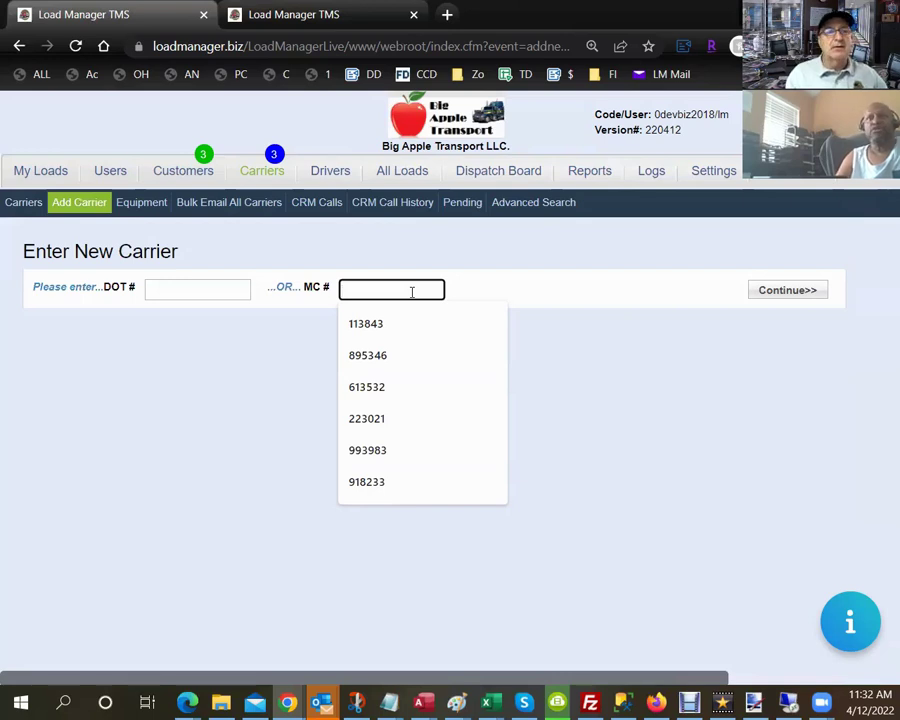
{"action": "type", "text": "11"}
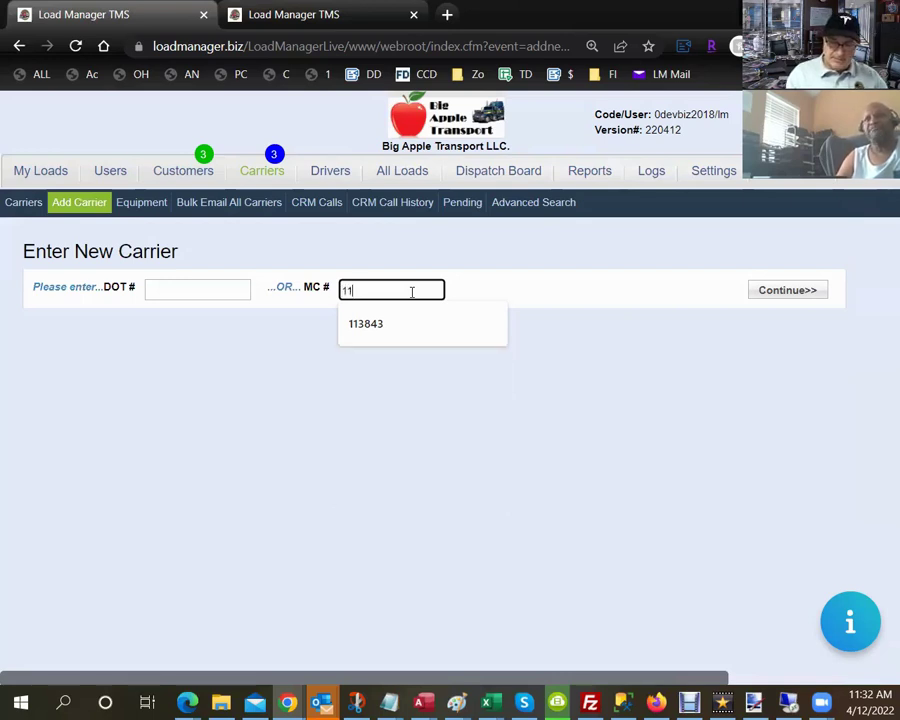
{"action": "type", "text": "7"}
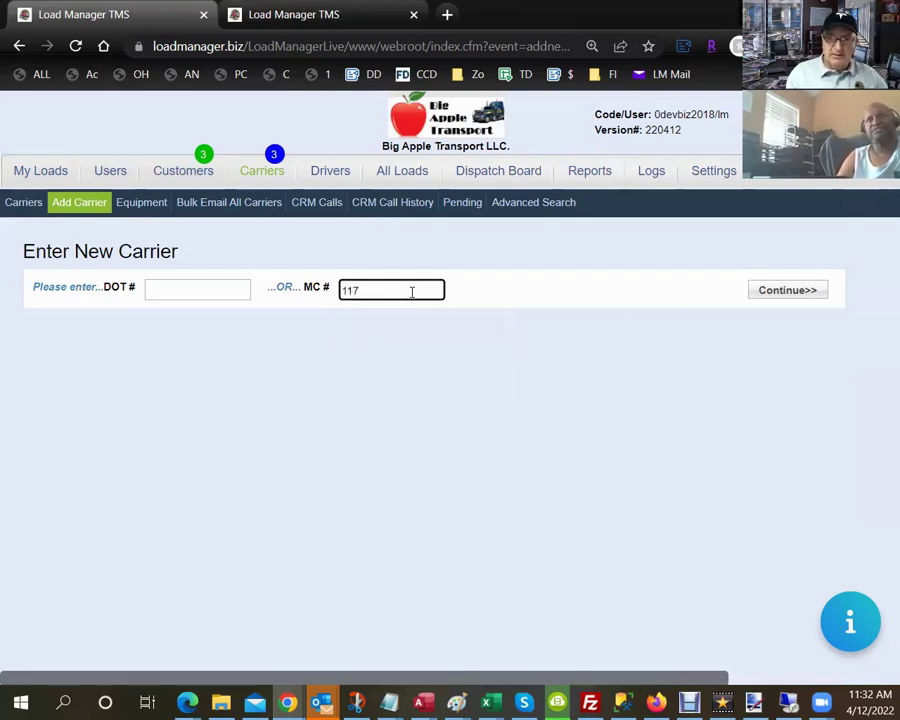
{"action": "type", "text": "19"}
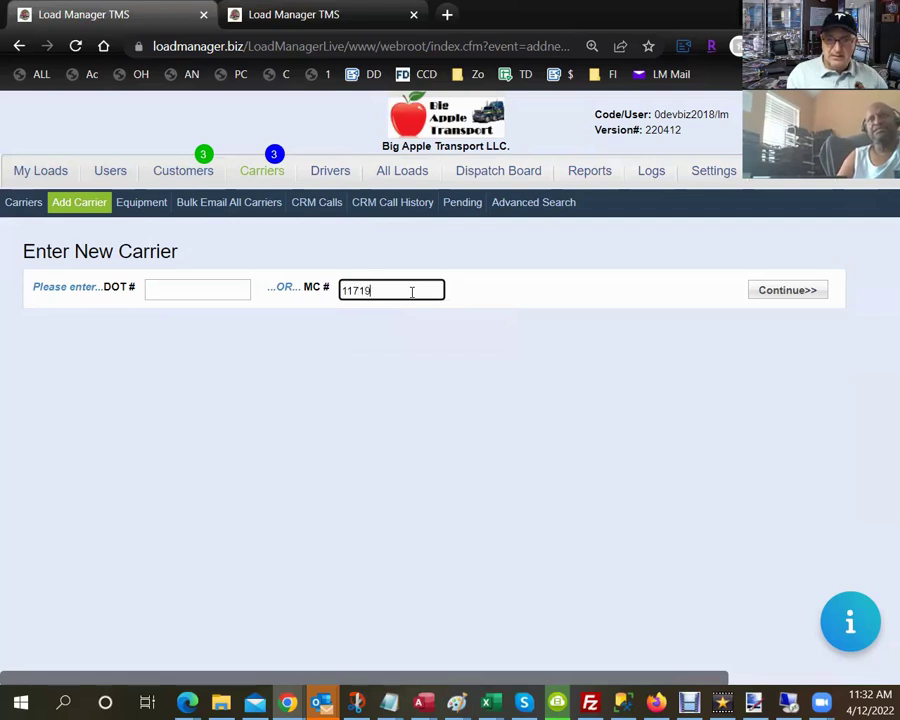
{"action": "type", "text": "41"}
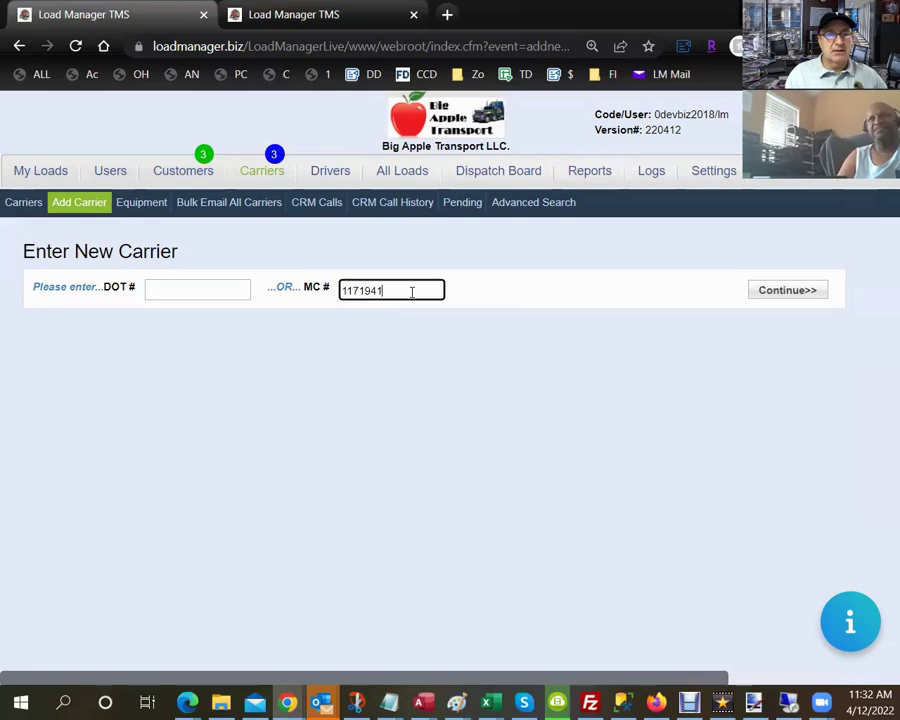
{"action": "left_click", "coordinate": [789, 291]}
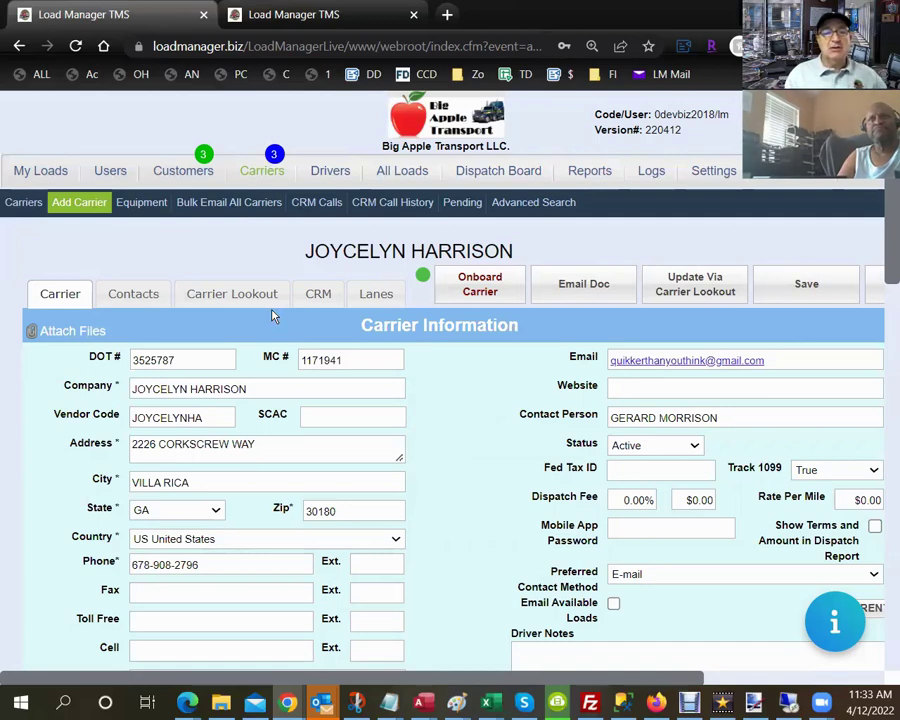
Review the Active carrier's contact and address details, then open its Carrier Lookout.
{"action": "scroll", "coordinate": [268, 320], "scroll_direction": "down", "scroll_amount": 1}
{"action": "scroll", "coordinate": [268, 320], "scroll_direction": "up", "scroll_amount": 1}
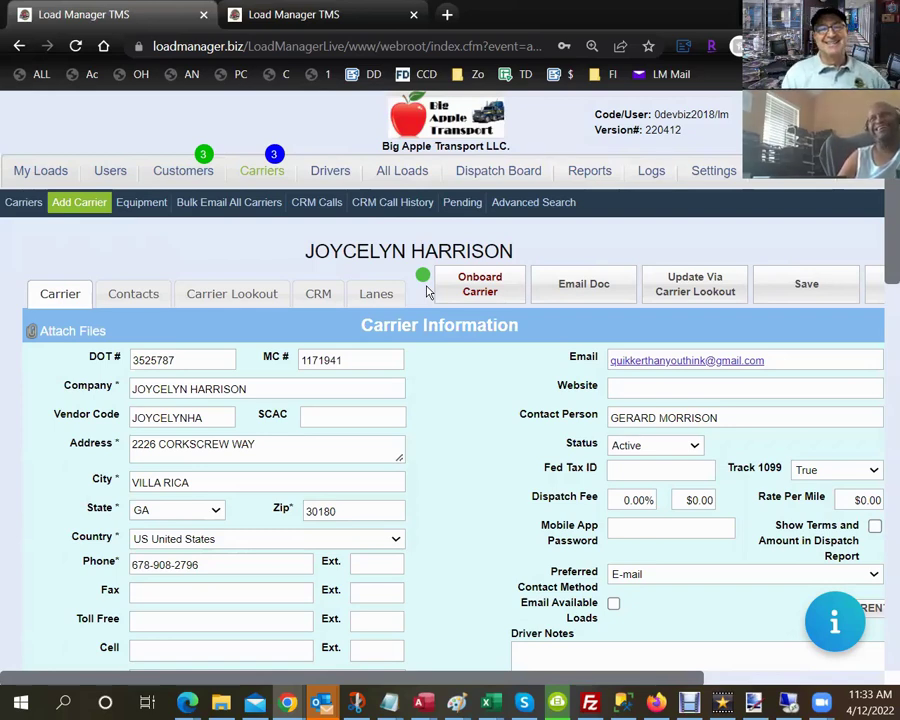
{"action": "scroll", "coordinate": [281, 328], "scroll_direction": "down", "scroll_amount": 1}
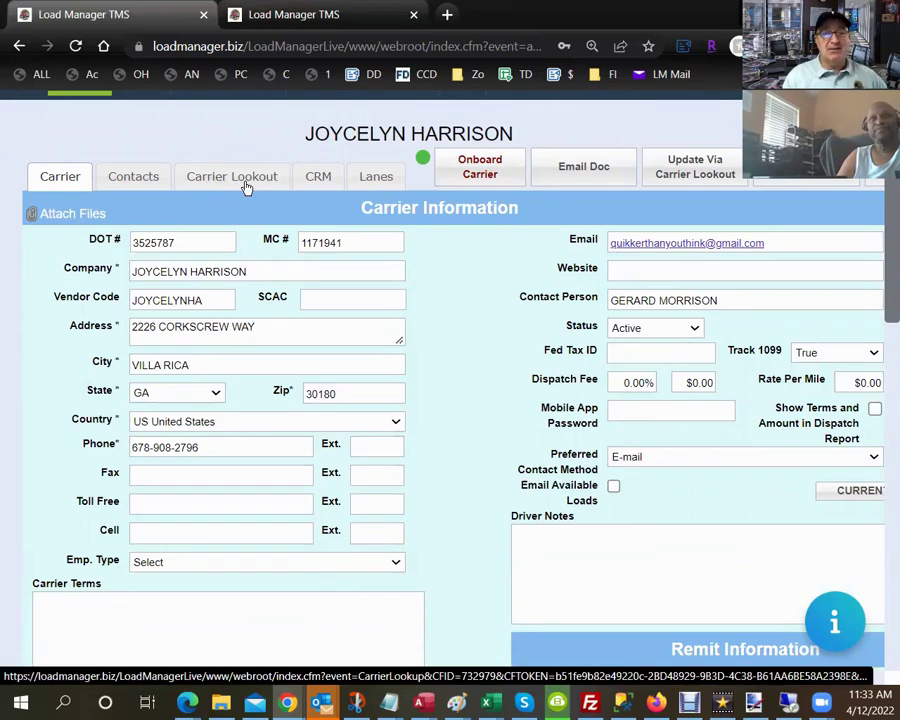
{"action": "left_click", "coordinate": [246, 187]}
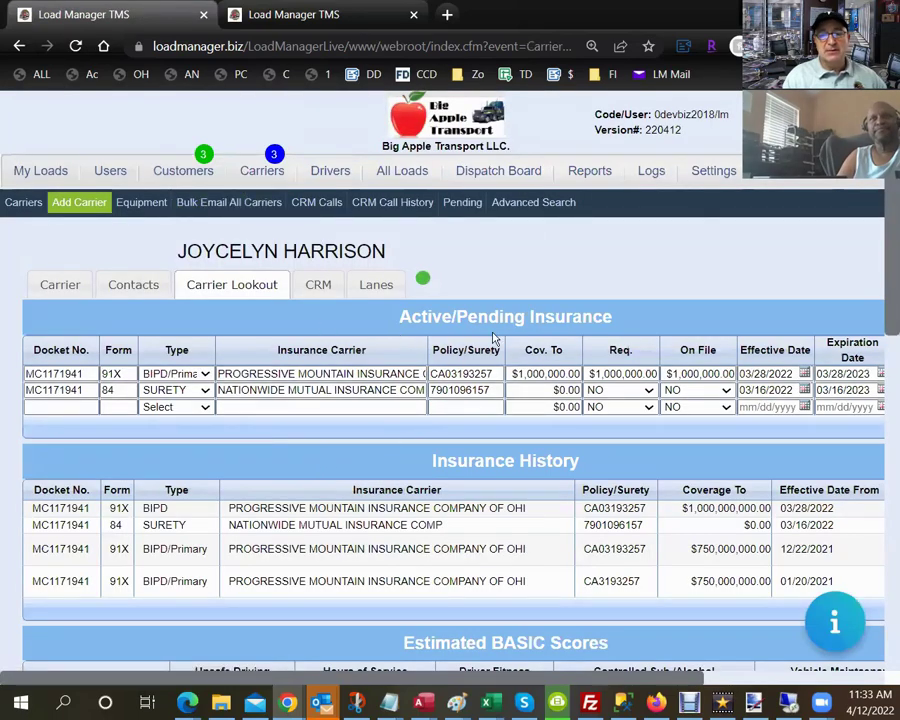
Check the lookout's Progressive and Nationwide insurance, BASIC scores and crash summary, then go to Settings.
{"action": "scroll", "coordinate": [218, 437], "scroll_direction": "down", "scroll_amount": 2}
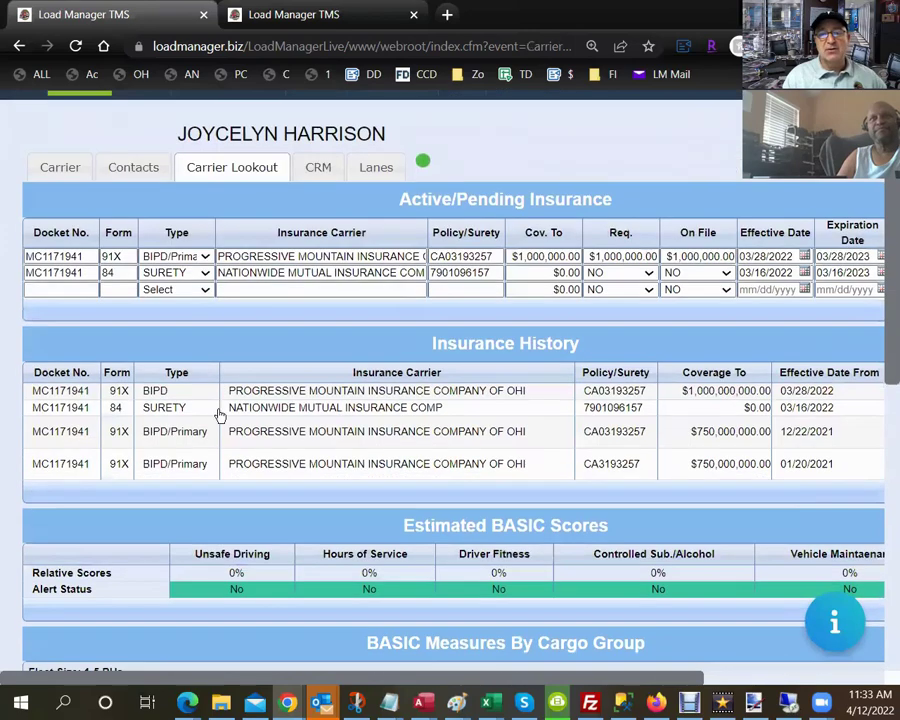
{"action": "scroll", "coordinate": [219, 405], "scroll_direction": "down", "scroll_amount": 6}
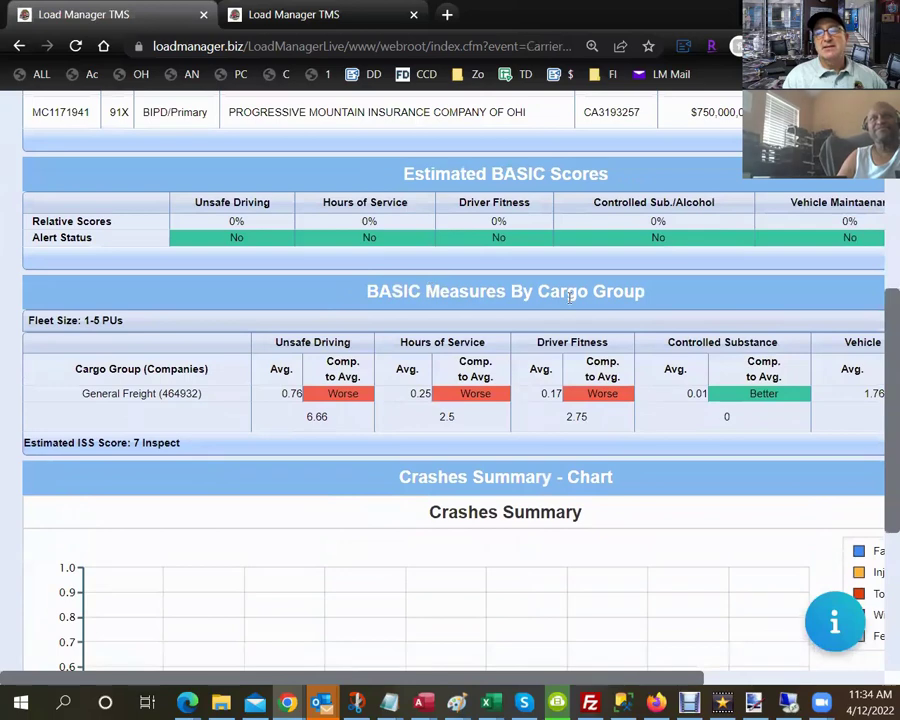
{"action": "scroll", "coordinate": [568, 296], "scroll_direction": "down", "scroll_amount": 5}
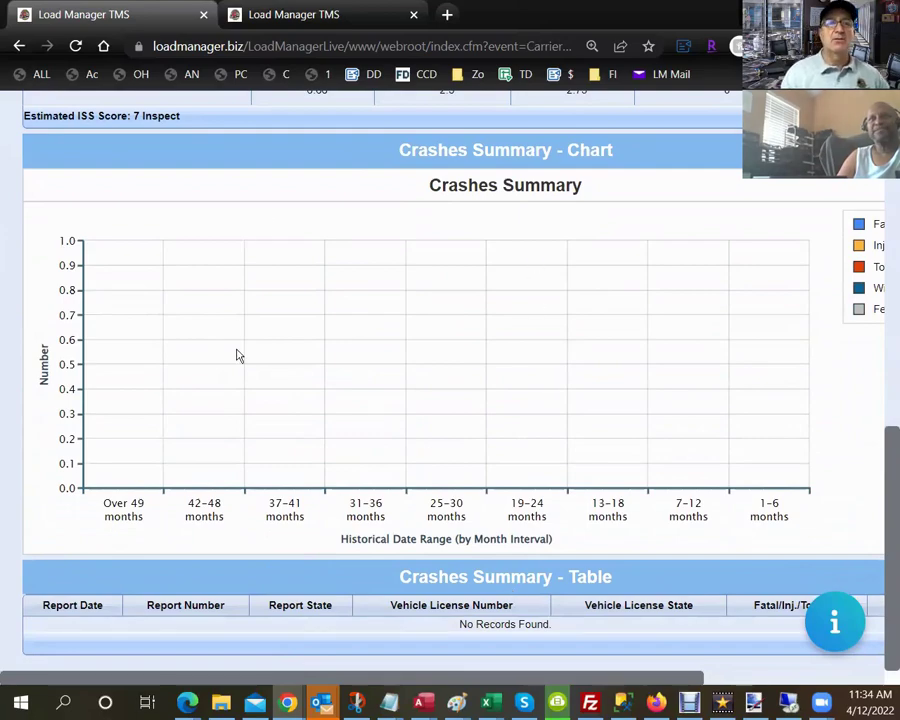
{"action": "scroll", "coordinate": [237, 355], "scroll_direction": "up", "scroll_amount": 10}
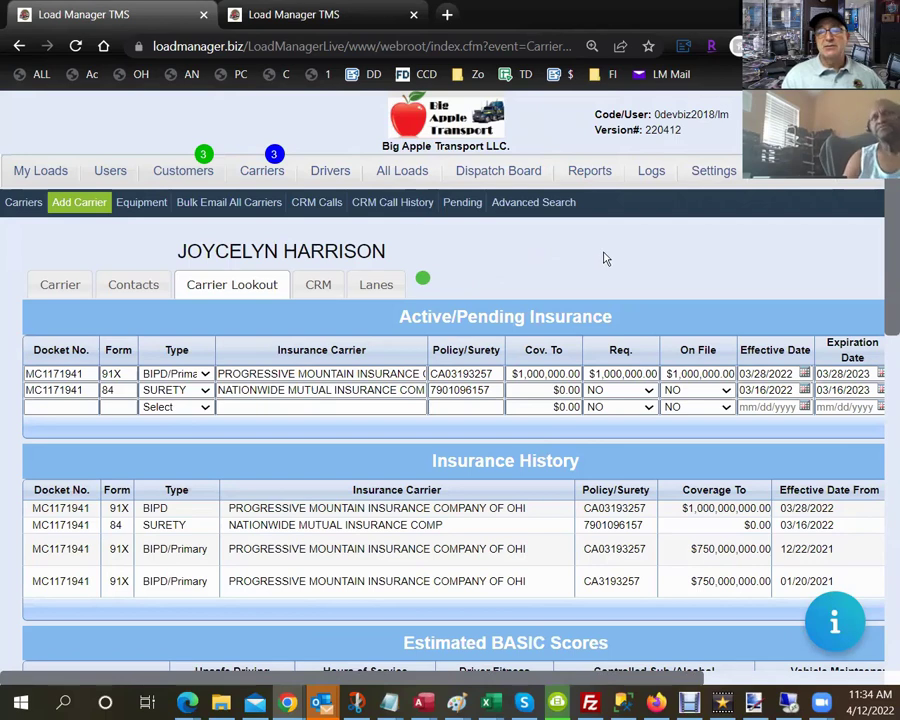
{"action": "left_click", "coordinate": [714, 176]}
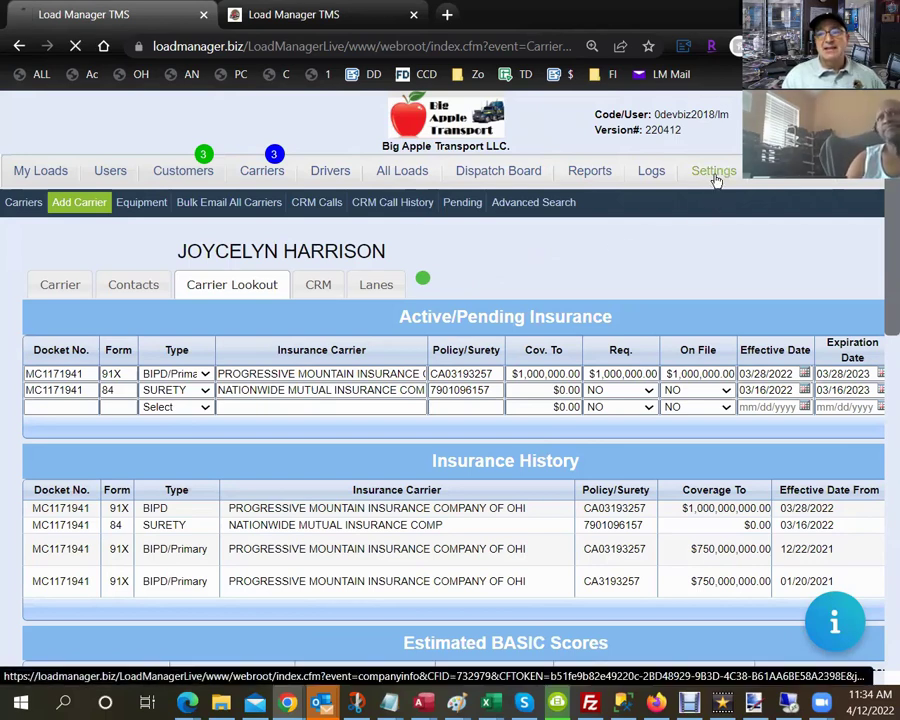
Open the Carrier Agreement's carrier agreement.pdf template in Onboard Carrier Setup, review its fields, and close it.
{"action": "left_click", "coordinate": [561, 204]}
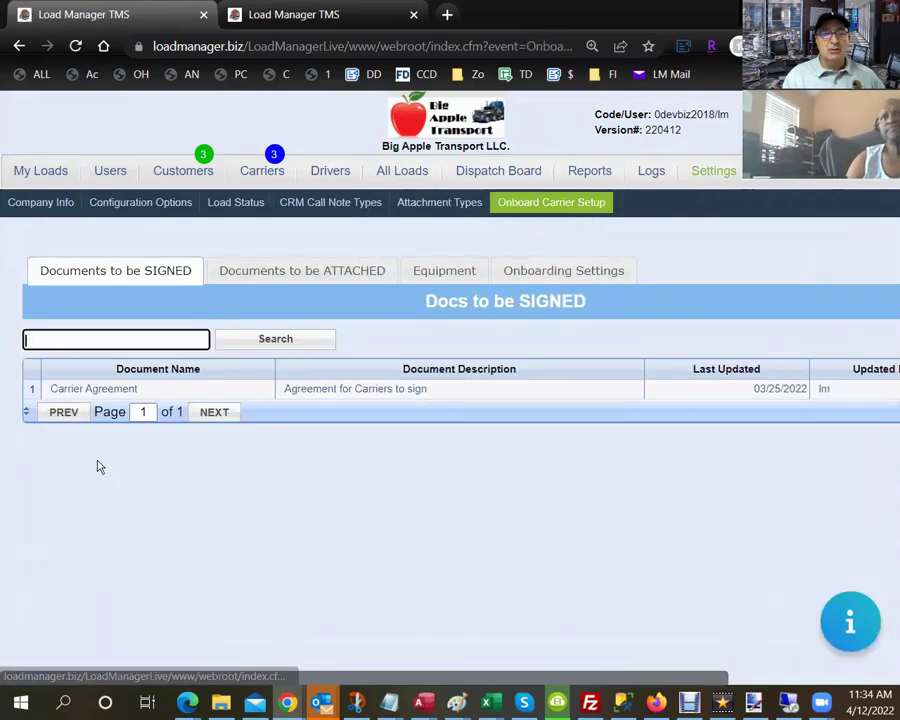
{"action": "left_click", "coordinate": [94, 389]}
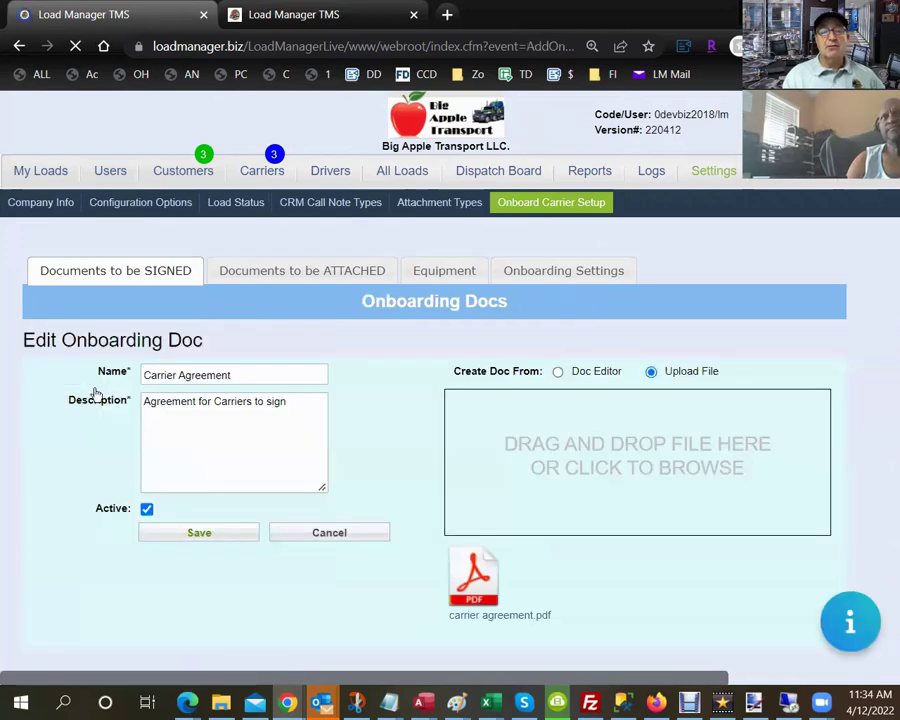
{"action": "left_click", "coordinate": [508, 620]}
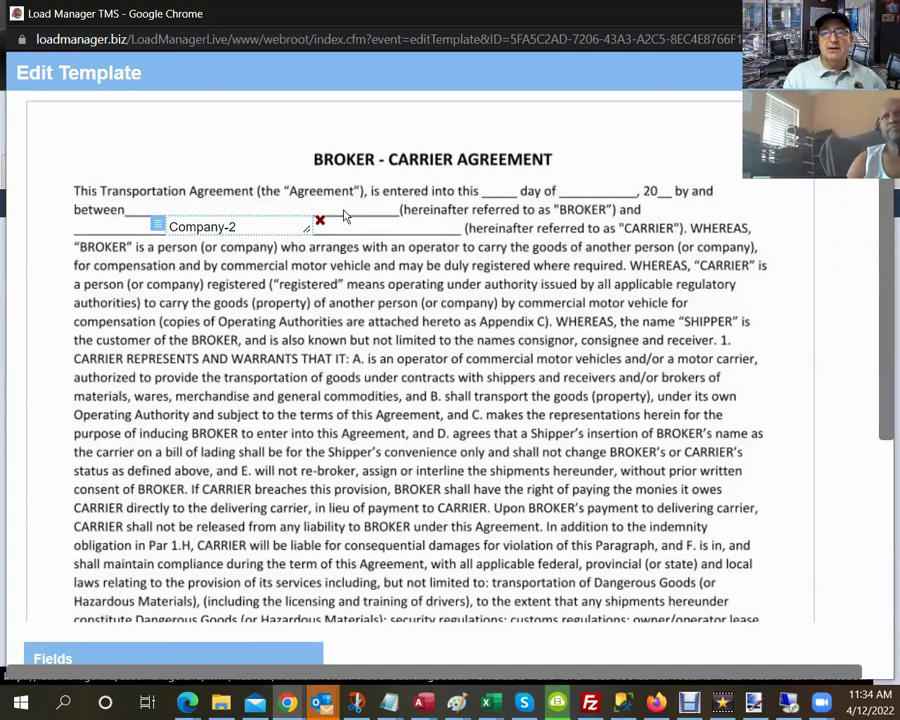
{"action": "left_click_drag", "start_coordinate": [884, 254], "coordinate": [885, 537]}
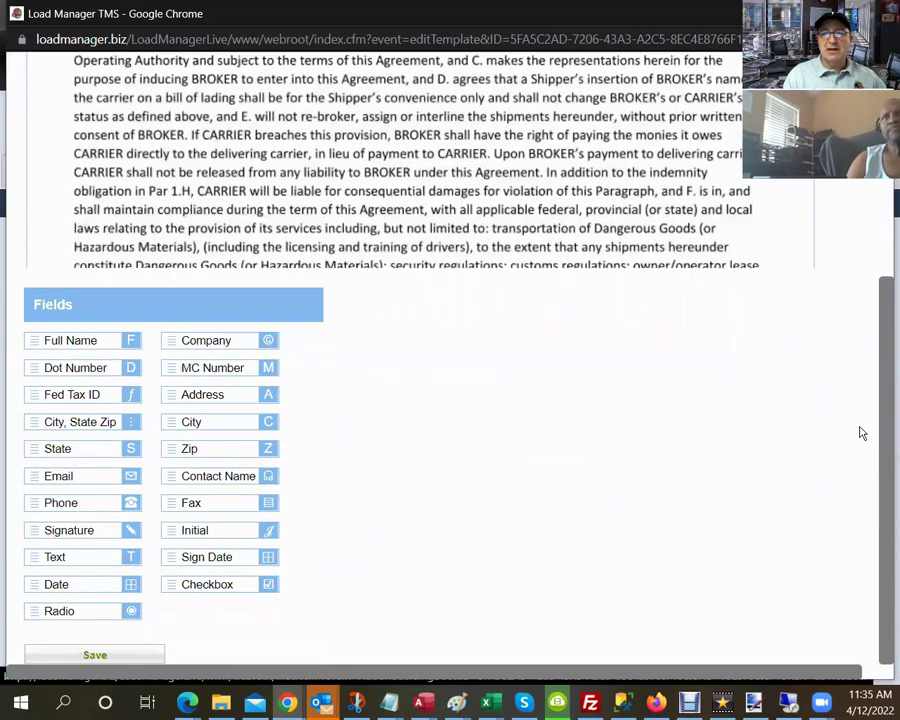
{"action": "scroll", "coordinate": [859, 287], "scroll_direction": "up", "scroll_amount": 6}
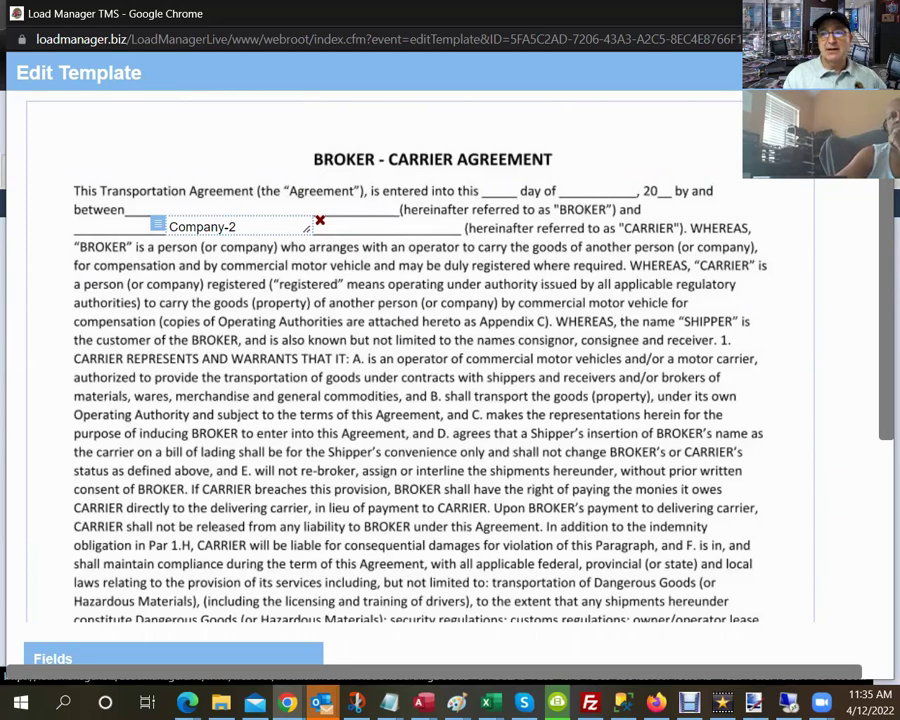
{"action": "key", "text": "ctrl+w"}
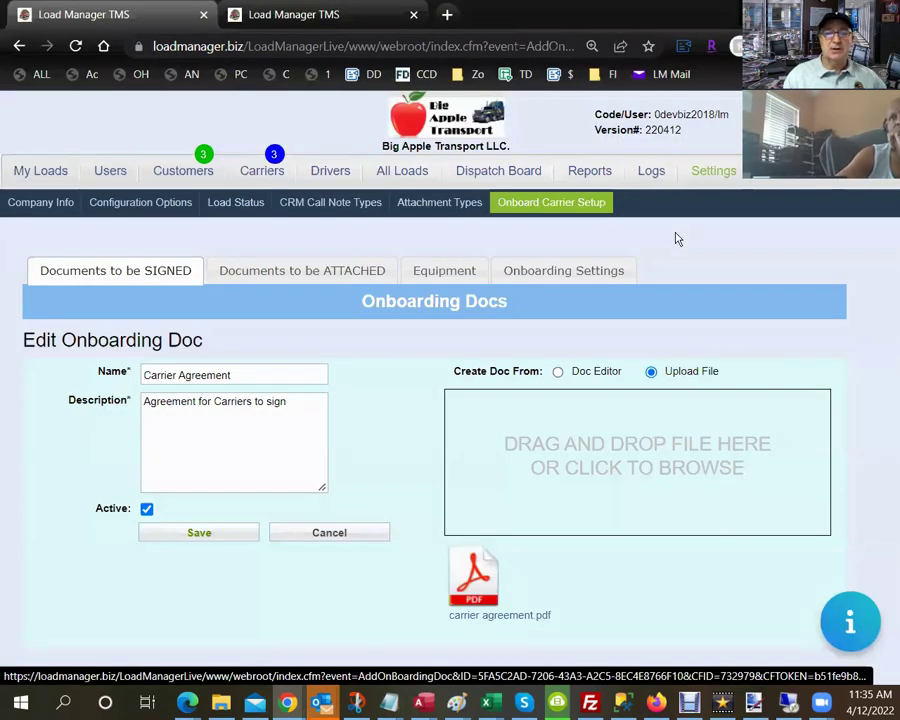
Make W9 a required document in Documents to be ATTACHED.
{"action": "left_click", "coordinate": [311, 280]}
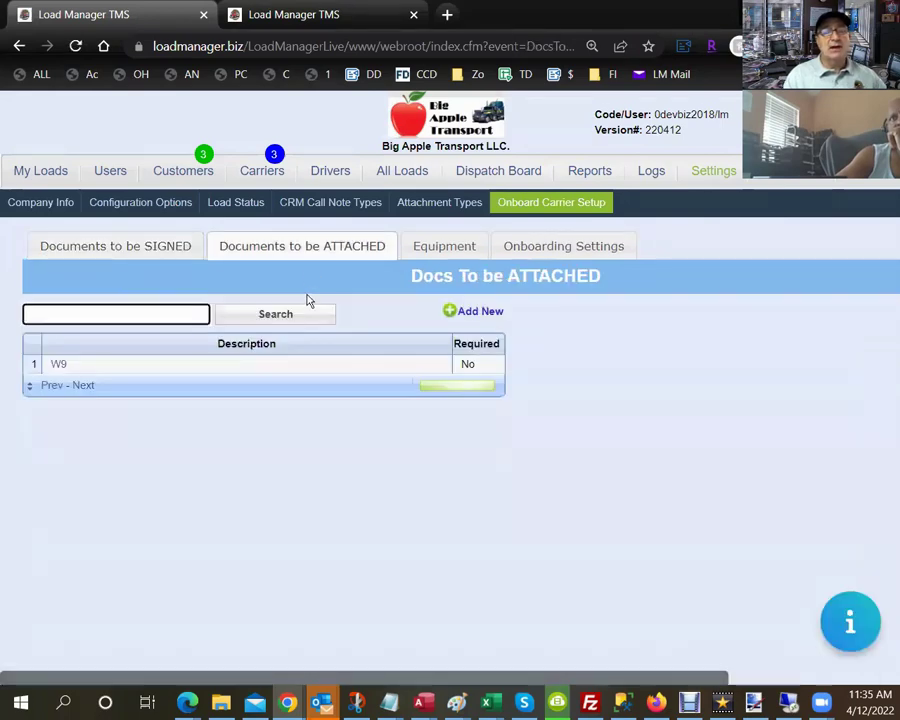
{"action": "left_click", "coordinate": [60, 367]}
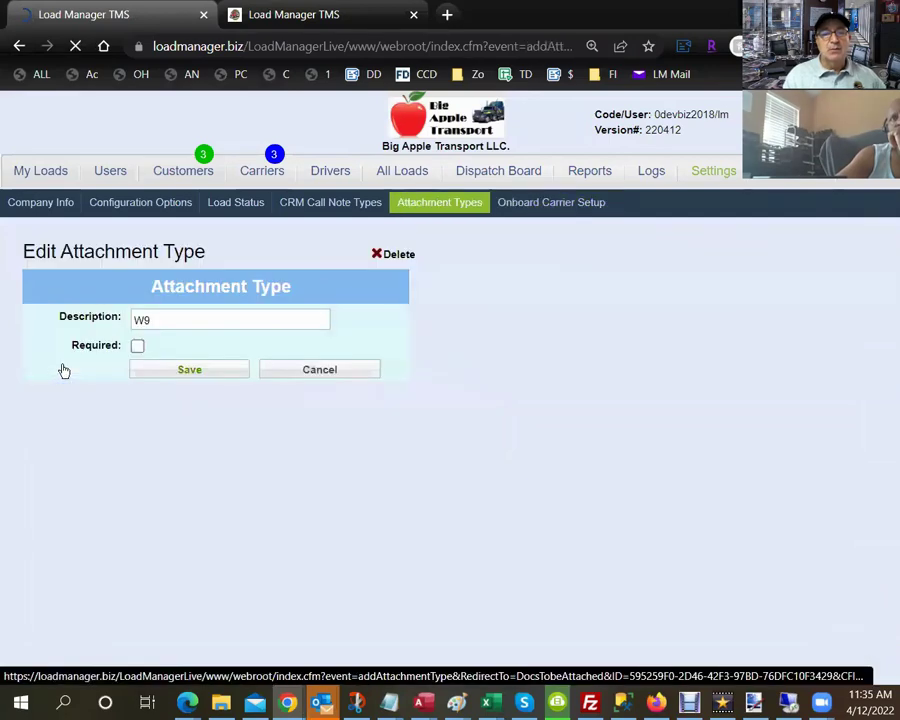
{"action": "left_click", "coordinate": [138, 347]}
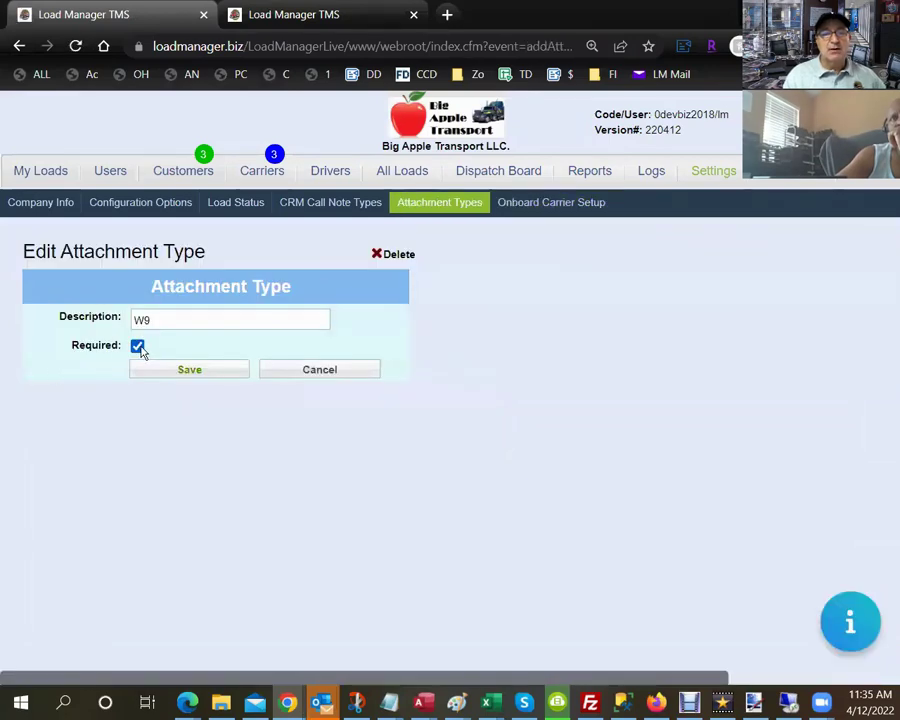
{"action": "left_click", "coordinate": [171, 372]}
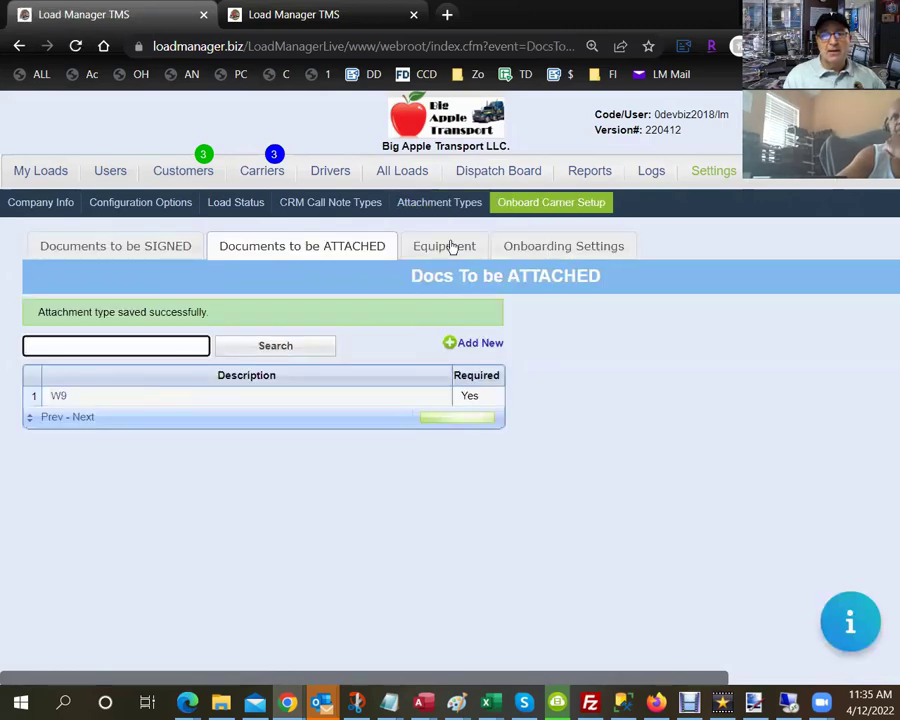
Add a new optional attachment type CO, then view the onboarding Equipments list.
{"action": "left_click", "coordinate": [451, 247]}
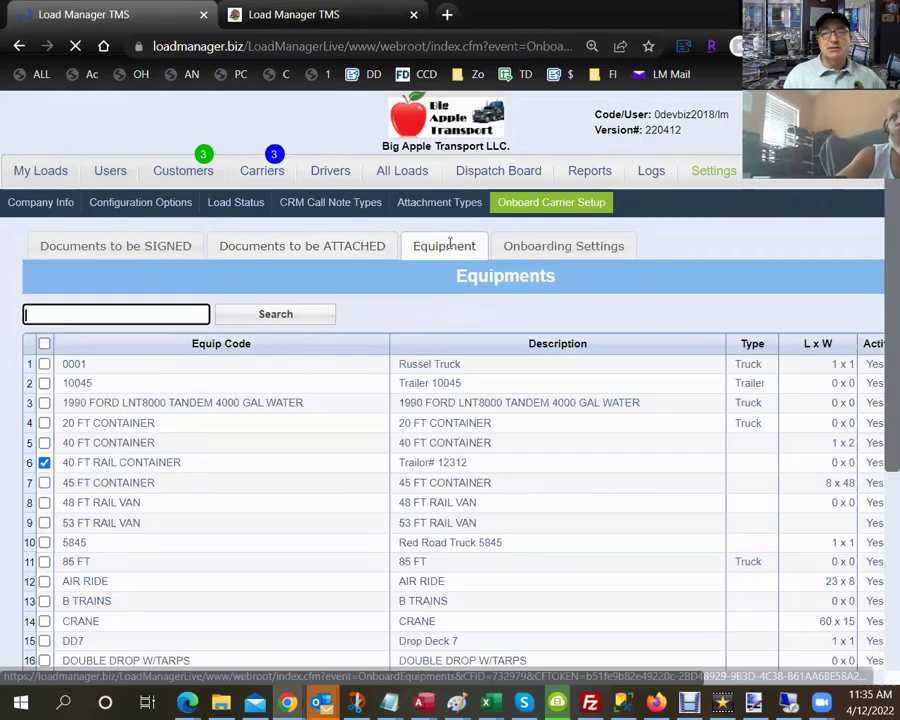
{"action": "left_click", "coordinate": [289, 243]}
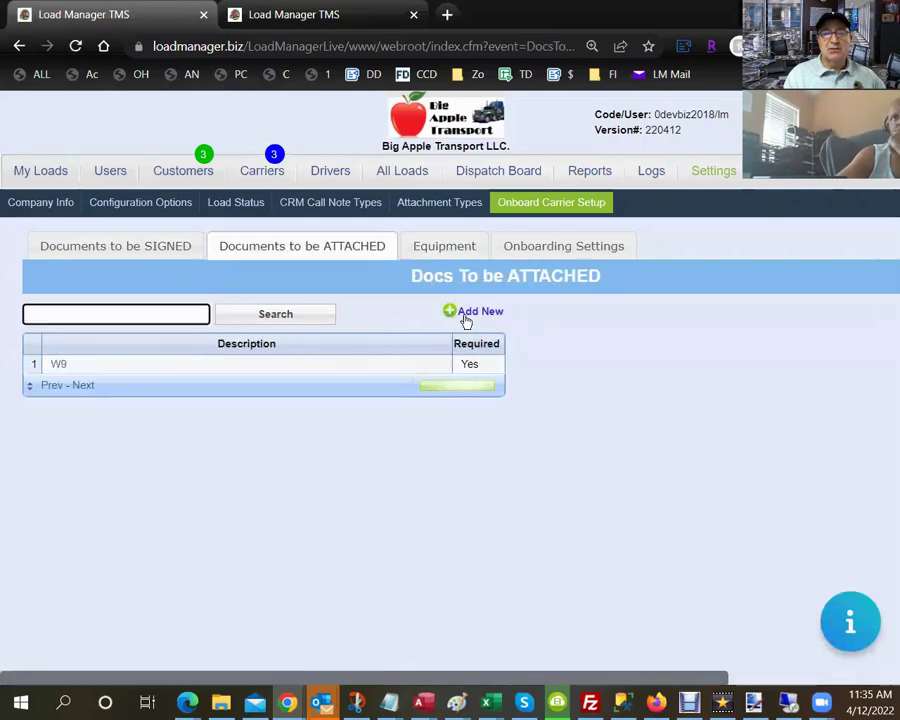
{"action": "left_click", "coordinate": [470, 315]}
{"action": "left_click", "coordinate": [264, 318]}
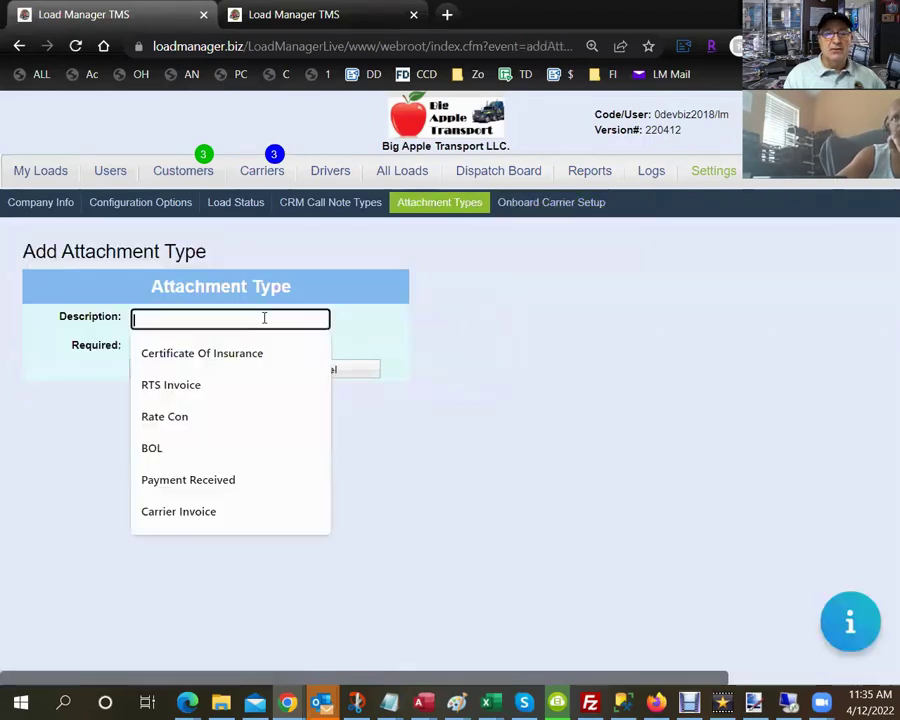
{"action": "key", "text": "Tab"}
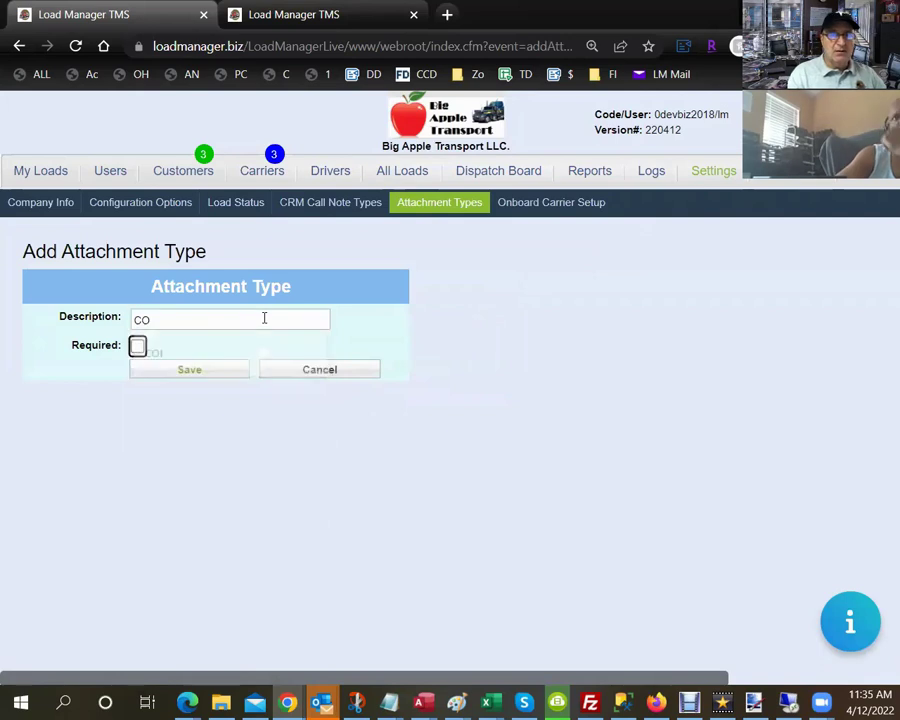
{"action": "left_click", "coordinate": [139, 347]}
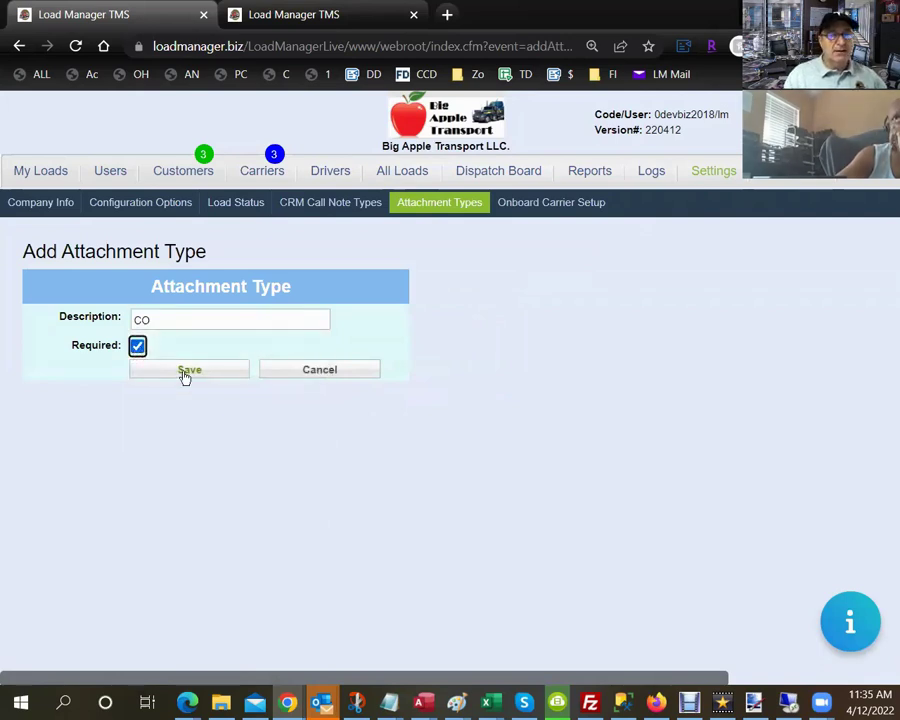
{"action": "left_click", "coordinate": [137, 346]}
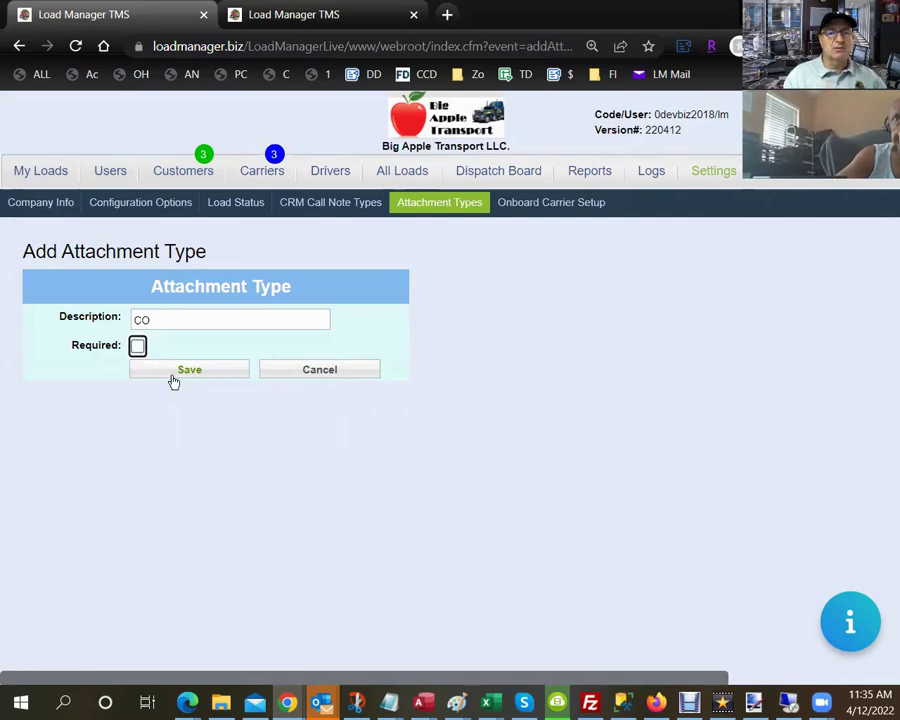
{"action": "left_click", "coordinate": [172, 373]}
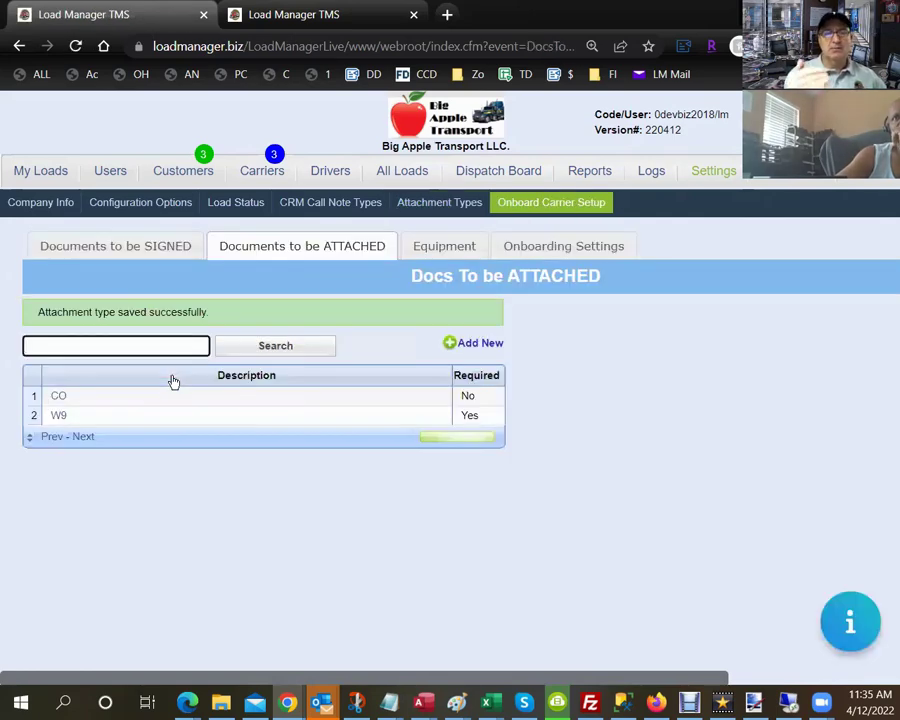
{"action": "left_click", "coordinate": [452, 247]}
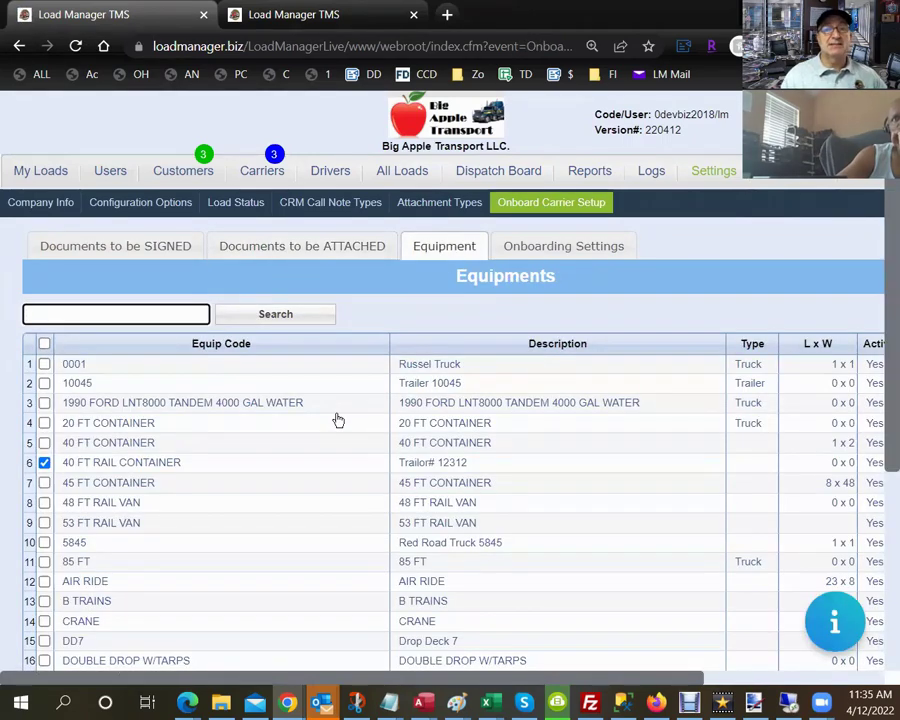
Tick CRANE in the onboarding equipment list, then go to Onboarding Settings.
{"action": "scroll", "coordinate": [338, 420], "scroll_direction": "down", "scroll_amount": 1}
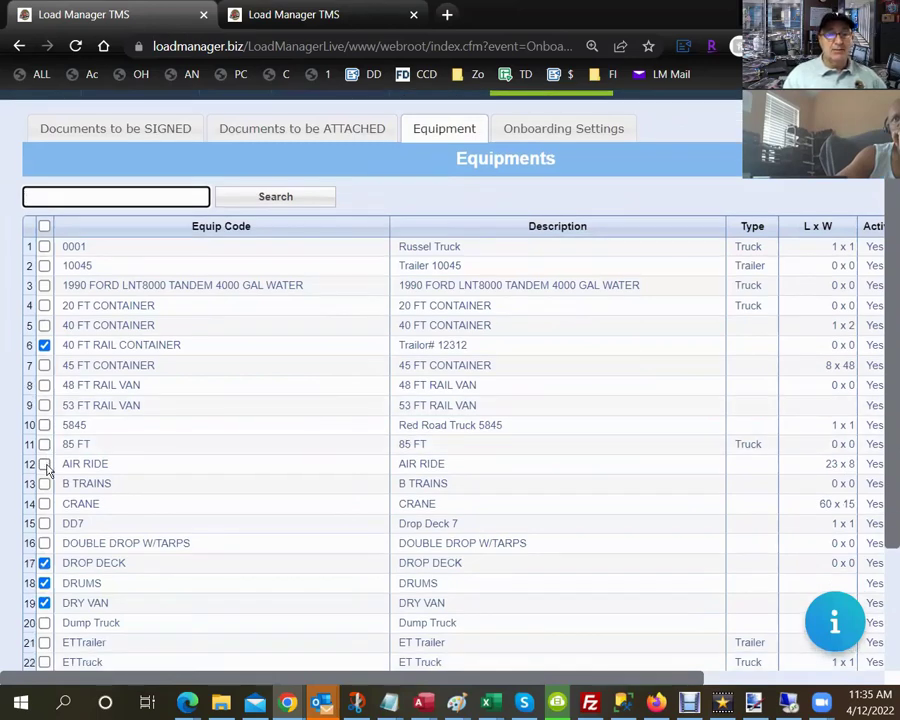
{"action": "left_click", "coordinate": [44, 505]}
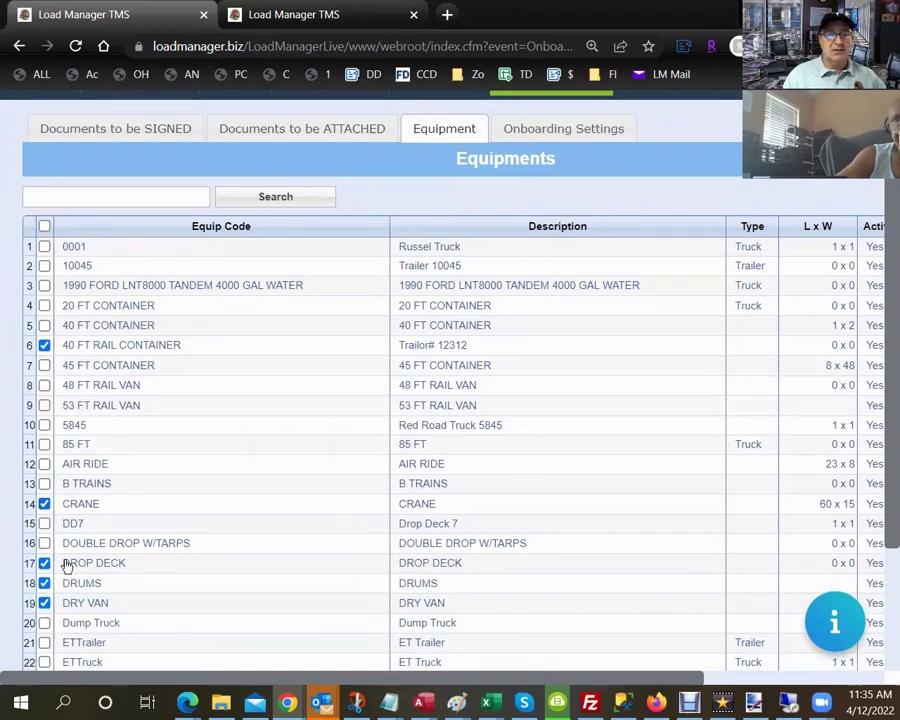
{"action": "scroll", "coordinate": [69, 597], "scroll_direction": "down", "scroll_amount": 1}
{"action": "scroll", "coordinate": [69, 597], "scroll_direction": "down", "scroll_amount": 3}
{"action": "scroll", "coordinate": [69, 595], "scroll_direction": "up", "scroll_amount": 6}
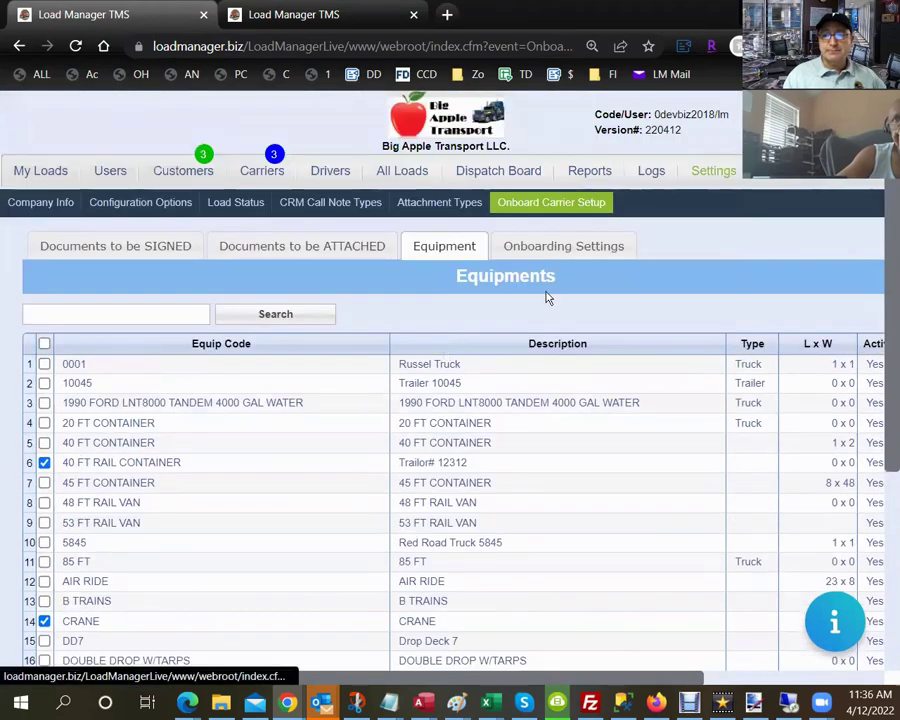
{"action": "left_click", "coordinate": [540, 247]}
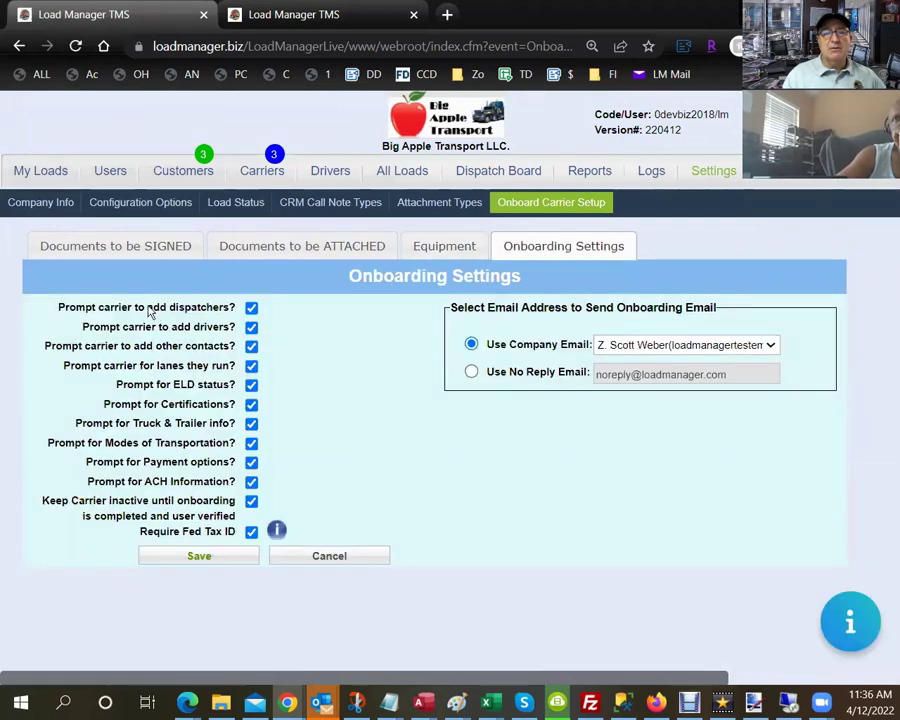
Review the carrier prompt options, toggling ACH, payment and keep-inactive boxes but leaving them enabled.
{"action": "left_click_drag", "start_coordinate": [148, 311], "coordinate": [234, 308]}
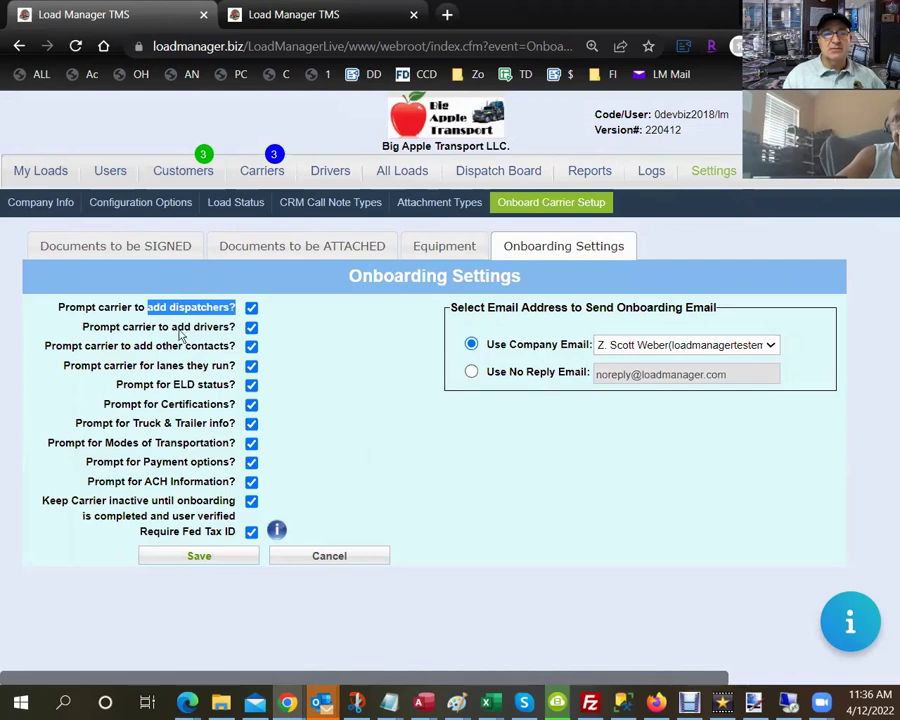
{"action": "left_click_drag", "start_coordinate": [171, 328], "coordinate": [233, 333]}
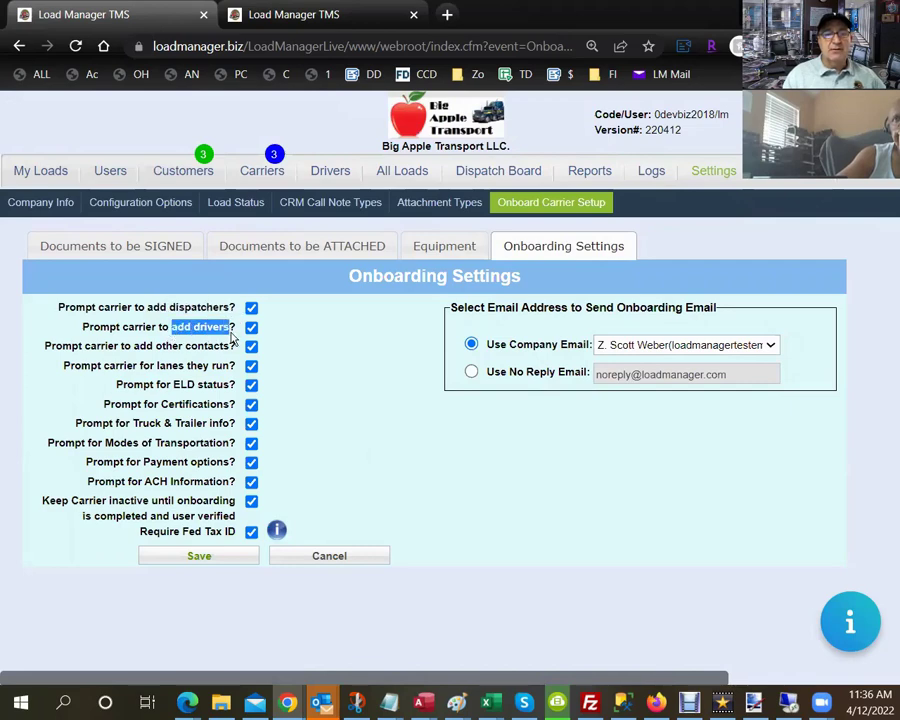
{"action": "left_click", "coordinate": [156, 352]}
{"action": "left_click_drag", "start_coordinate": [156, 352], "coordinate": [236, 350]}
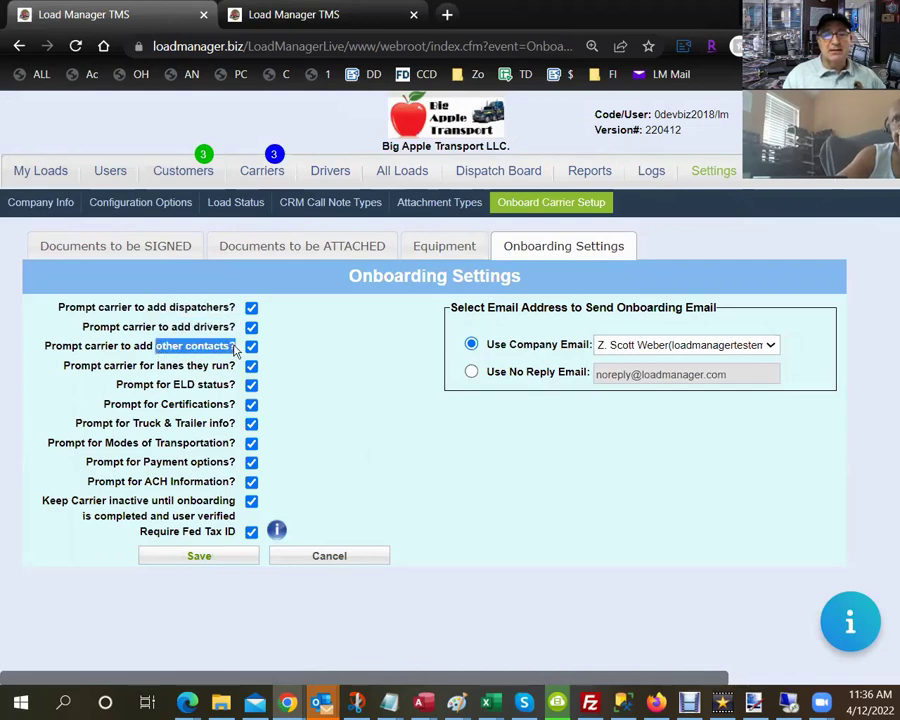
{"action": "left_click_drag", "start_coordinate": [157, 367], "coordinate": [231, 374]}
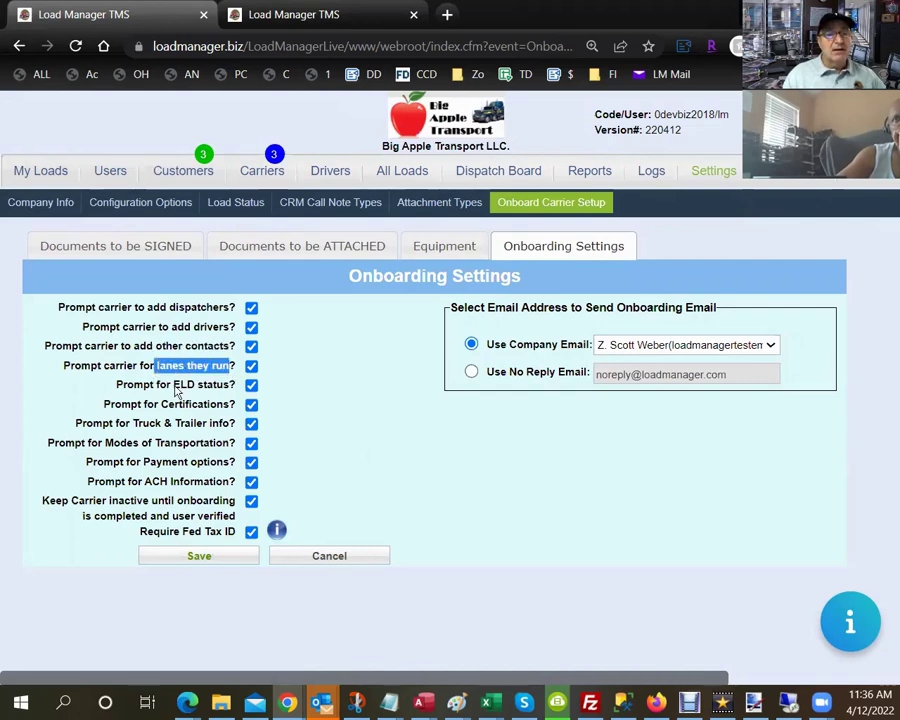
{"action": "left_click_drag", "start_coordinate": [173, 385], "coordinate": [185, 415]}
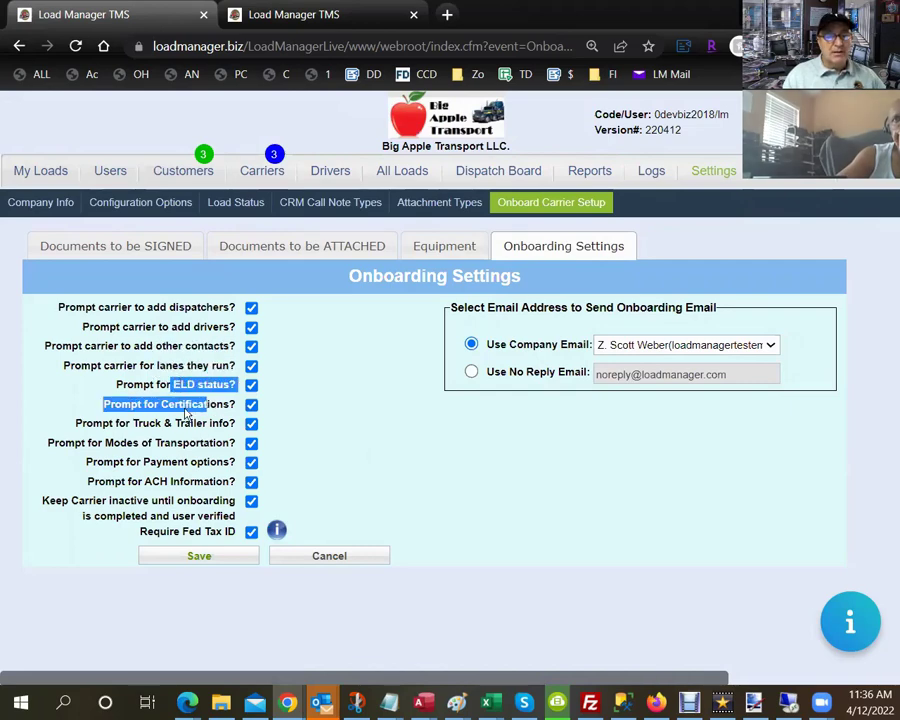
{"action": "left_click", "coordinate": [251, 482]}
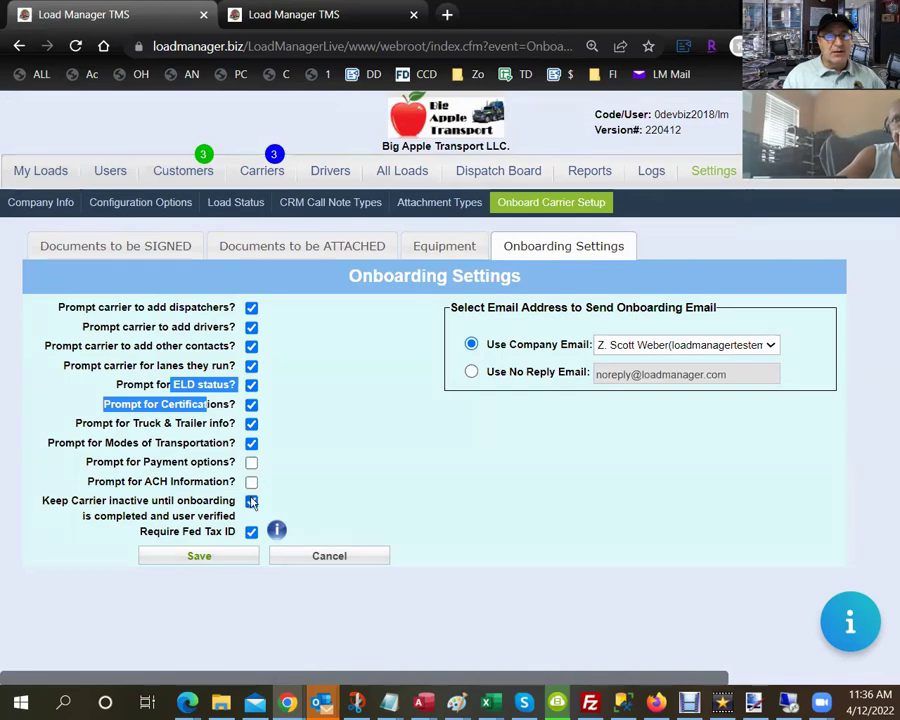
{"action": "left_click", "coordinate": [251, 502]}
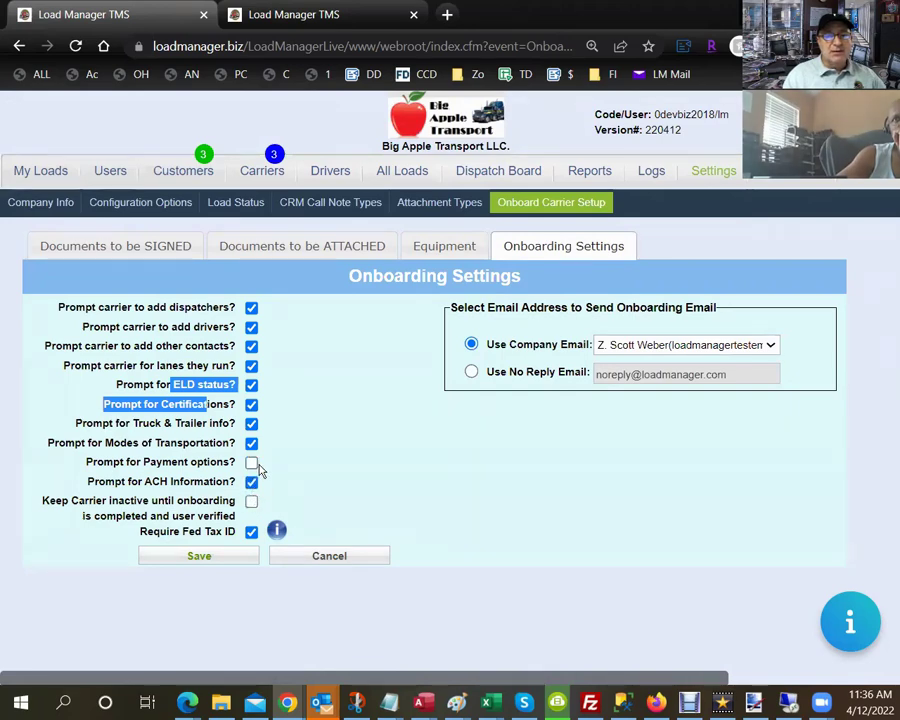
{"action": "left_click", "coordinate": [251, 462]}
{"action": "left_click", "coordinate": [251, 482]}
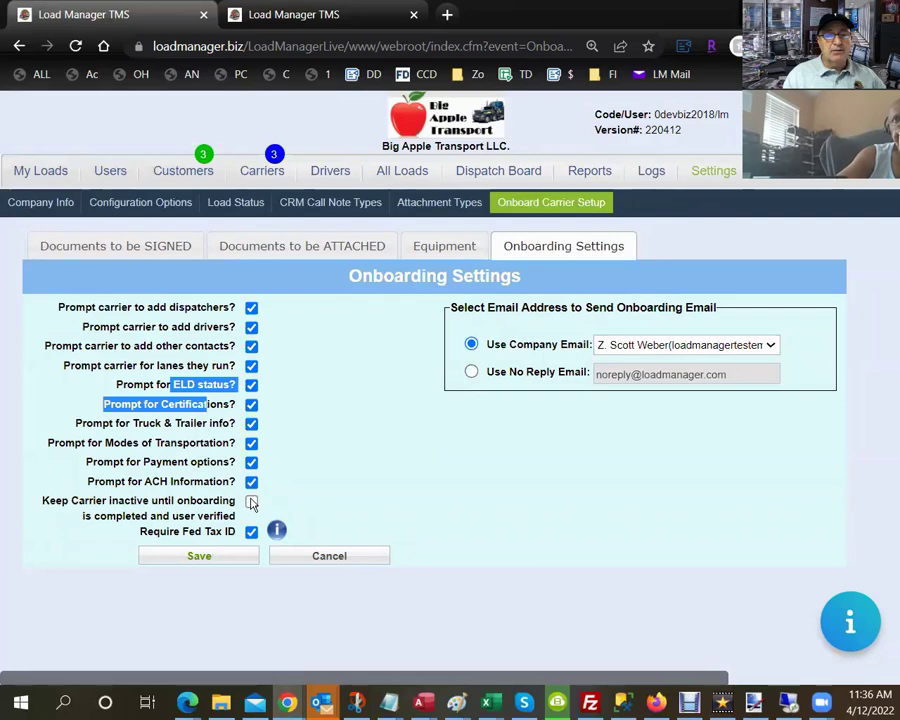
{"action": "left_click", "coordinate": [251, 502]}
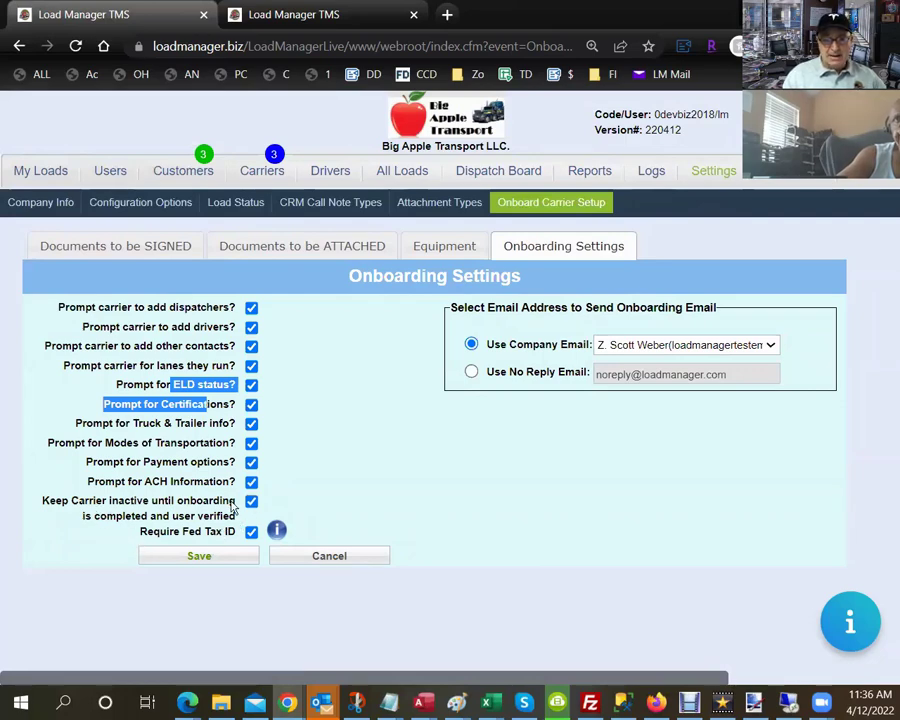
Uncheck keeping carriers inactive until verified, keep Fed Tax ID required, and save.
{"action": "left_click_drag", "start_coordinate": [52, 504], "coordinate": [235, 520]}
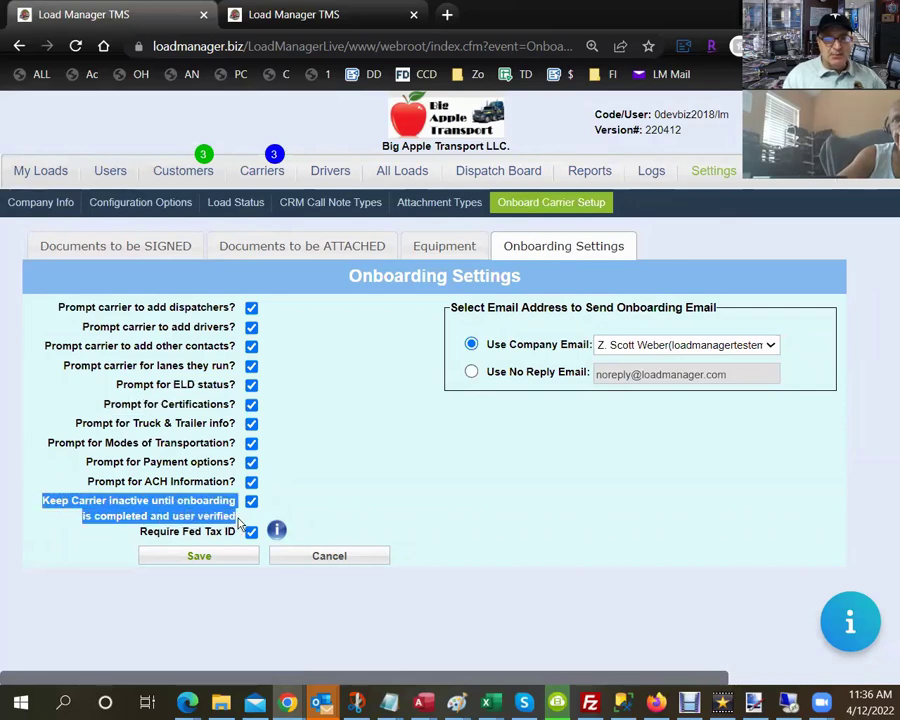
{"action": "left_click", "coordinate": [176, 520]}
{"action": "left_click_drag", "start_coordinate": [246, 520], "coordinate": [44, 505]}
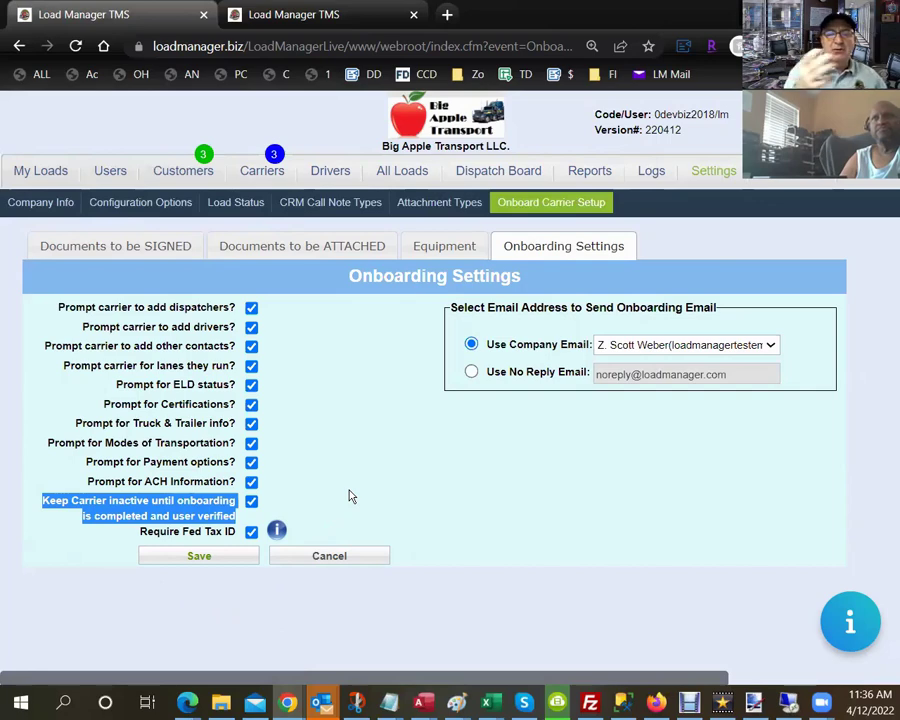
{"action": "left_click", "coordinate": [251, 501]}
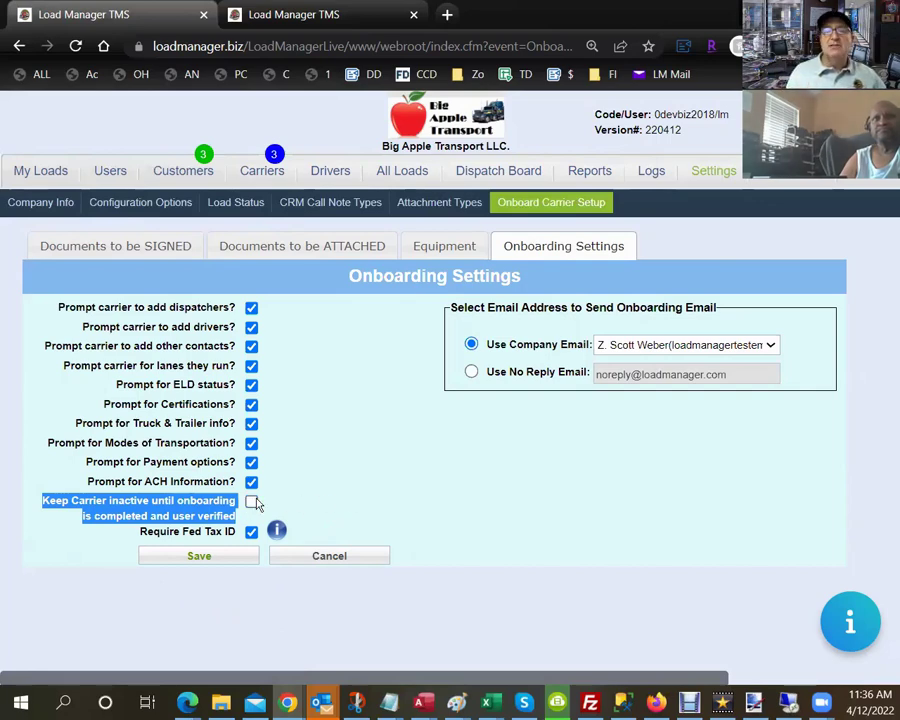
{"action": "left_click", "coordinate": [163, 488]}
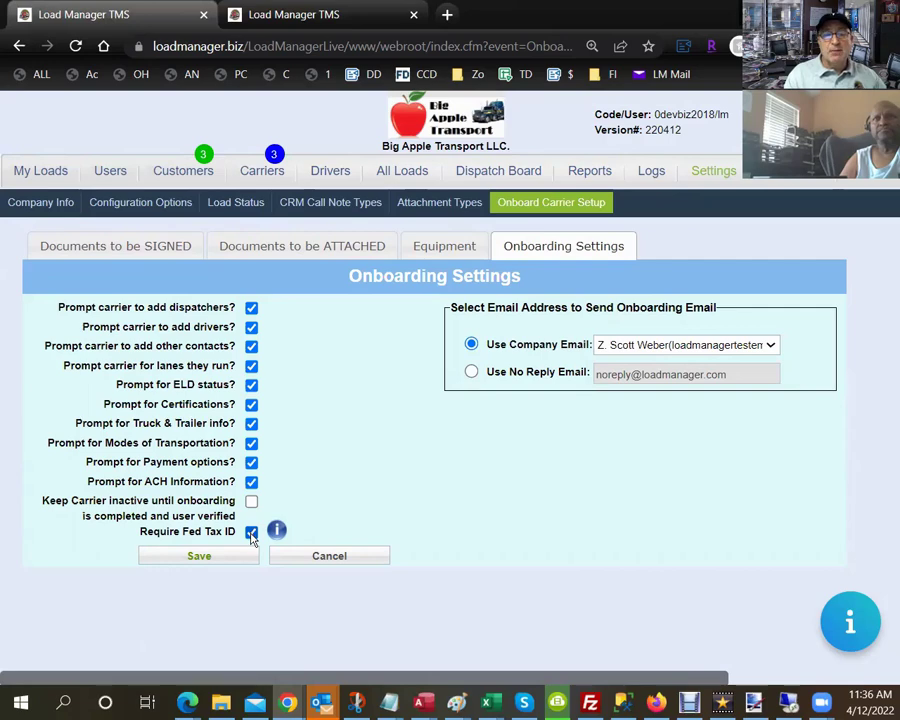
{"action": "left_click_drag", "start_coordinate": [145, 537], "coordinate": [231, 536]}
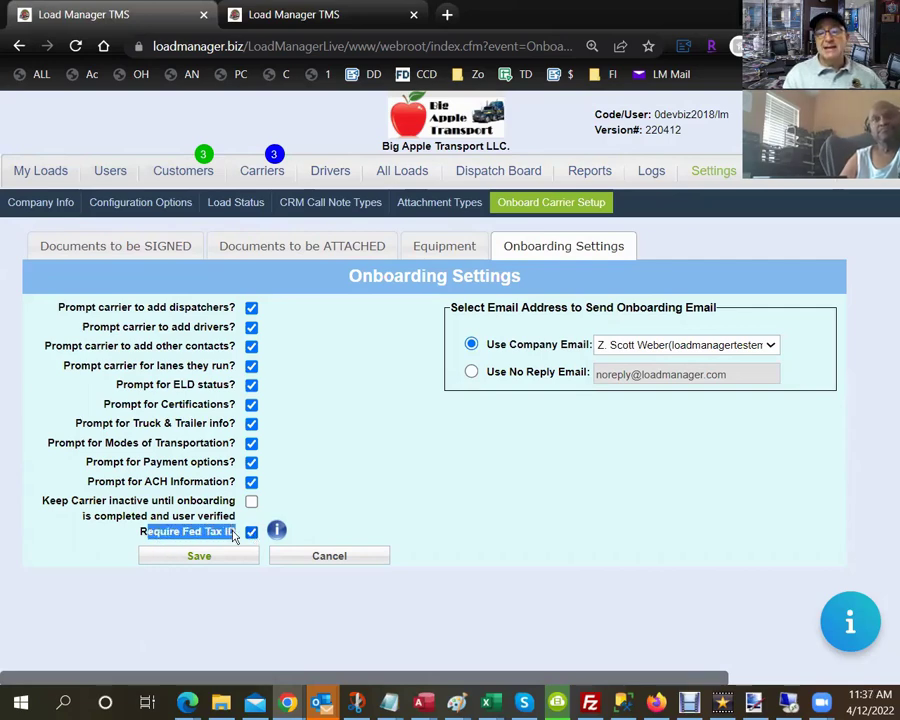
{"action": "left_click", "coordinate": [215, 520]}
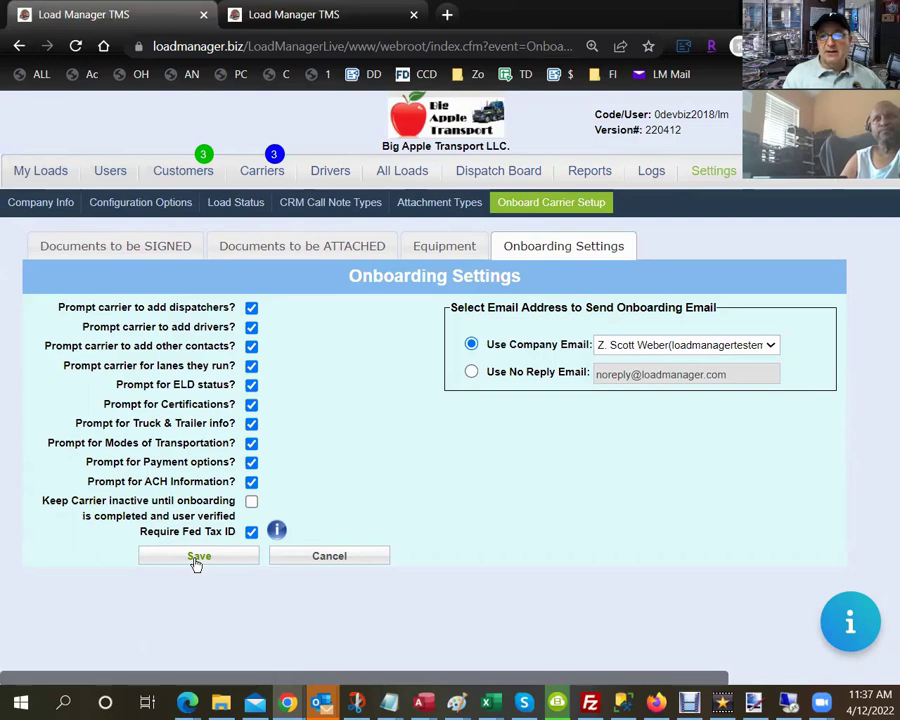
{"action": "left_click", "coordinate": [197, 561]}
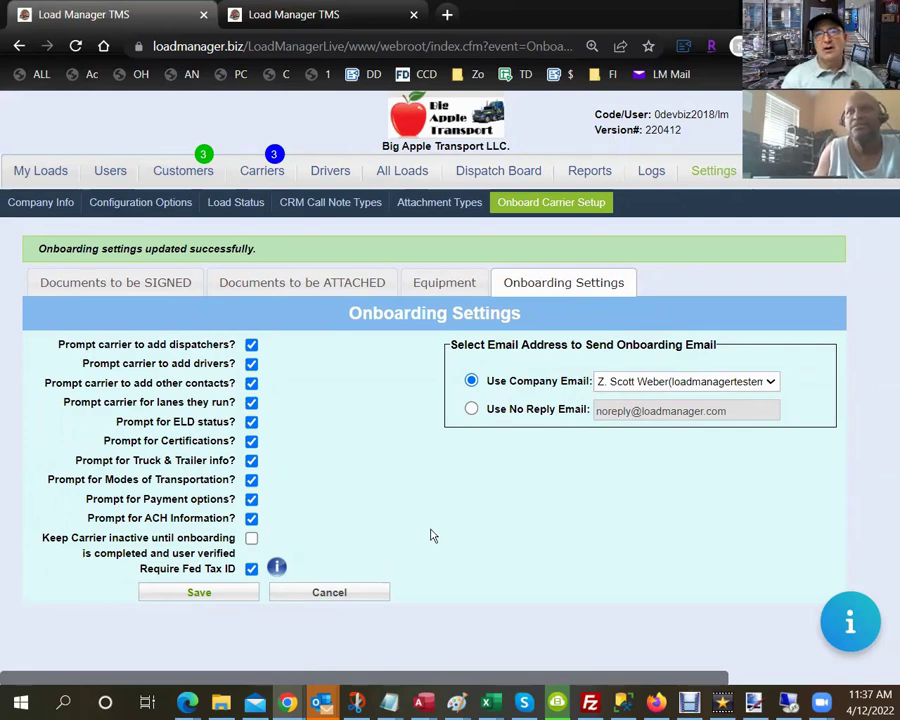
Search the Carriers list by the carrier's MC number, fixing a mistyped digit, and open its record.
{"action": "left_click", "coordinate": [262, 178]}
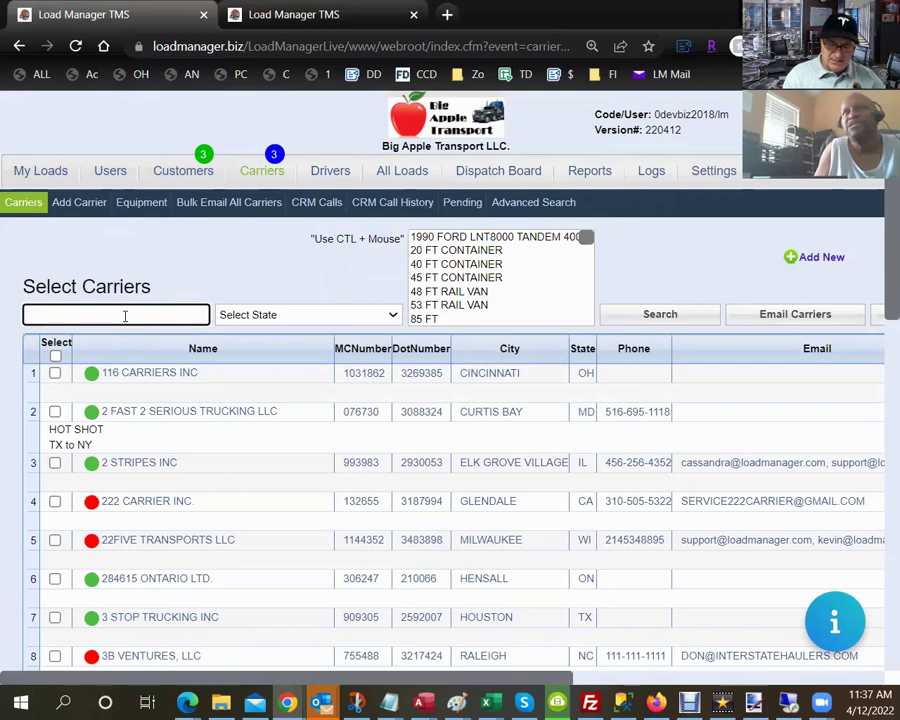
{"action": "type", "text": "1171934"}
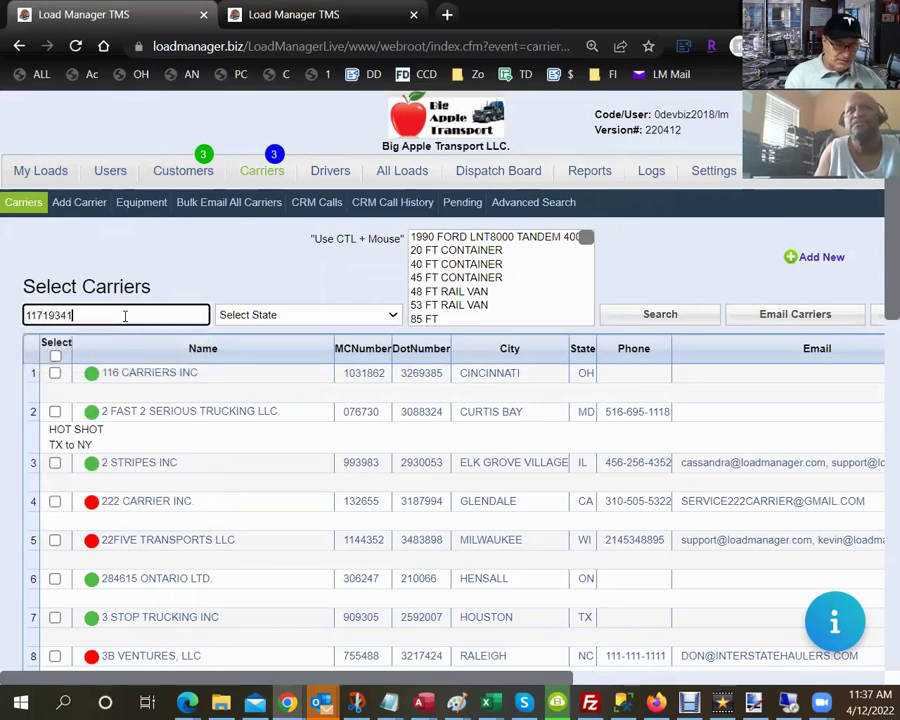
{"action": "double_click", "coordinate": [125, 316]}
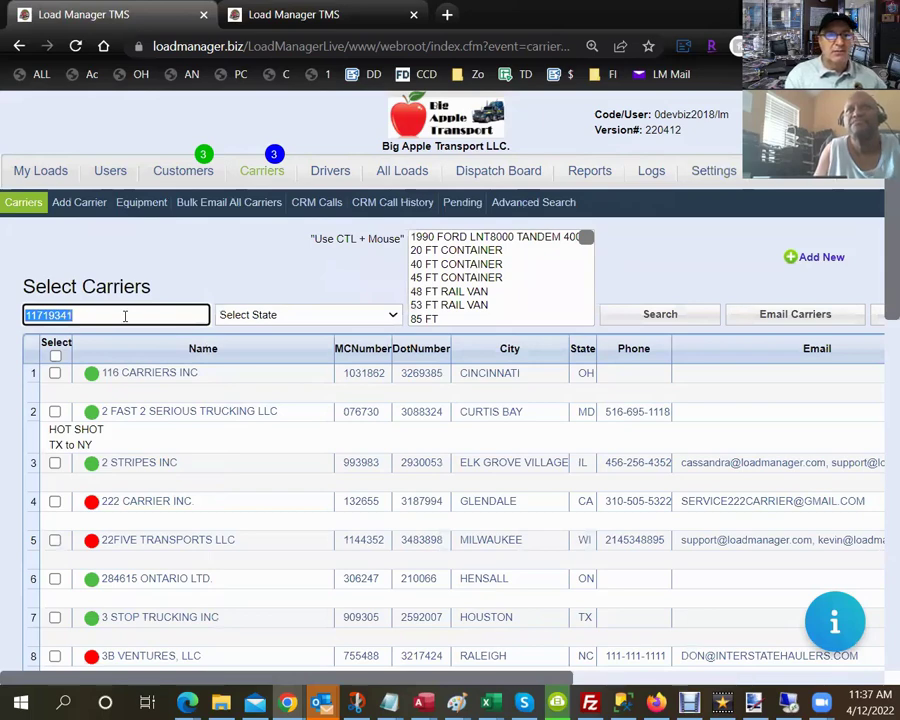
{"action": "left_click", "coordinate": [125, 316]}
{"action": "key", "text": "Left"}
{"action": "key", "text": "Left"}
{"action": "key", "text": "BackSpace"}
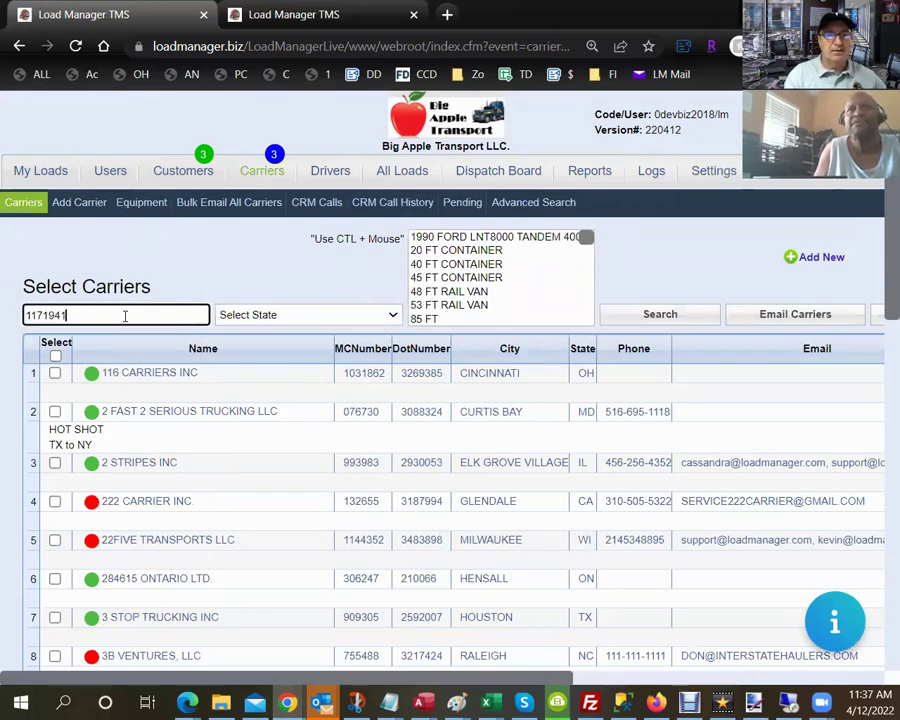
{"action": "double_click", "coordinate": [125, 317]}
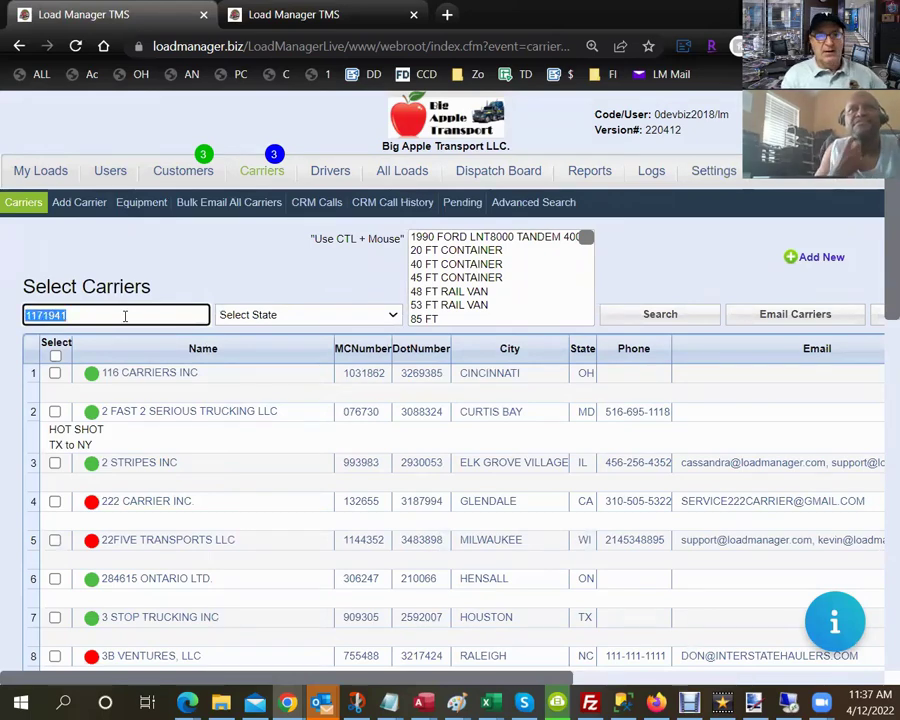
{"action": "key", "text": "Return"}
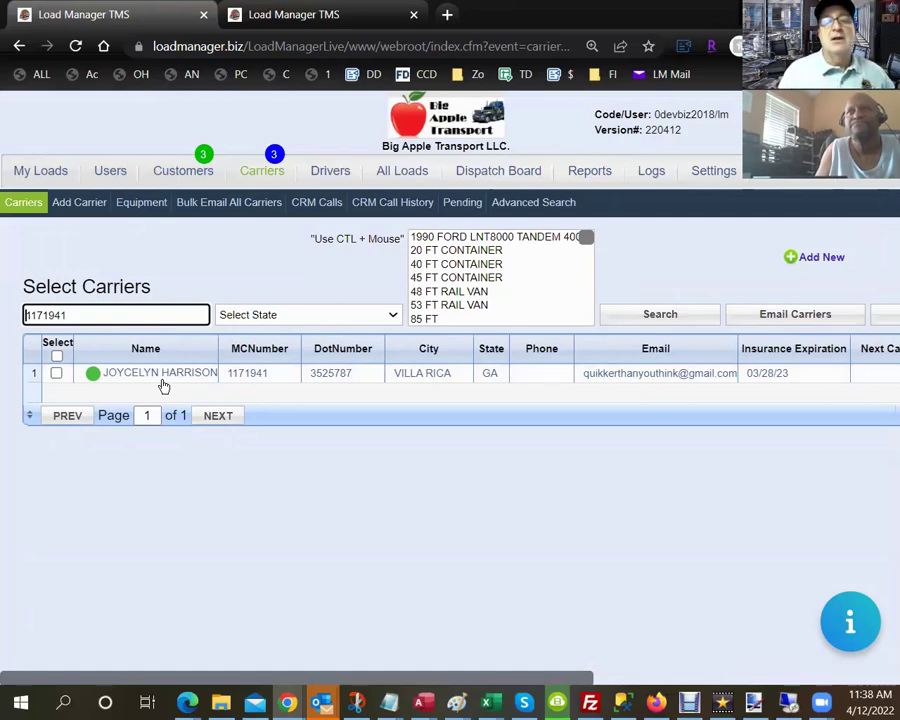
{"action": "left_click", "coordinate": [163, 383]}
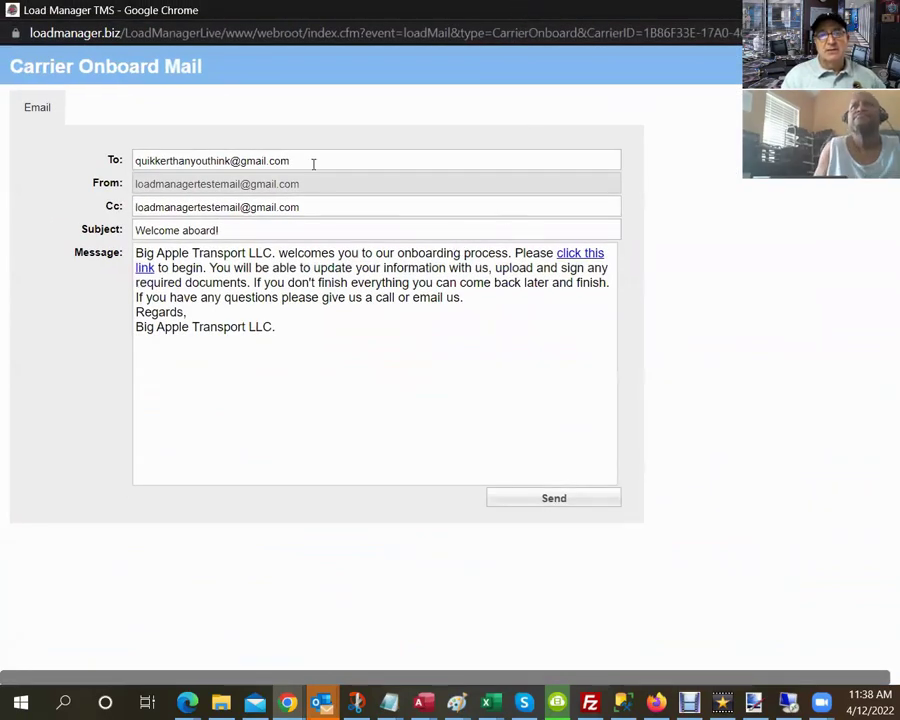
Copy the onboarding link's URL from the email's Edit Link details.
{"action": "left_click_drag", "start_coordinate": [313, 164], "coordinate": [126, 140]}
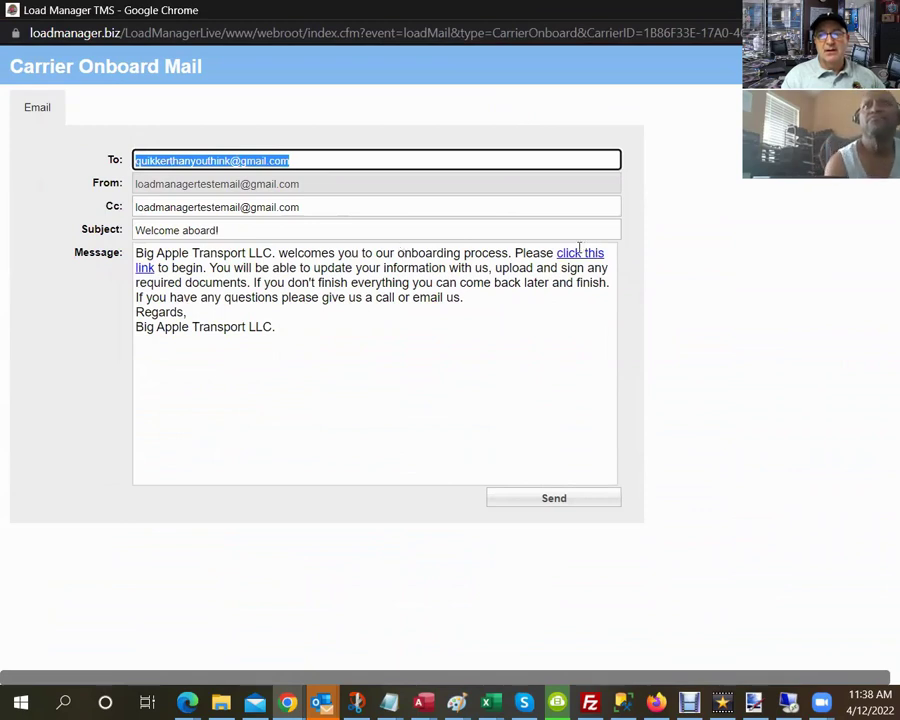
{"action": "right_click", "coordinate": [578, 252]}
{"action": "left_click", "coordinate": [612, 288]}
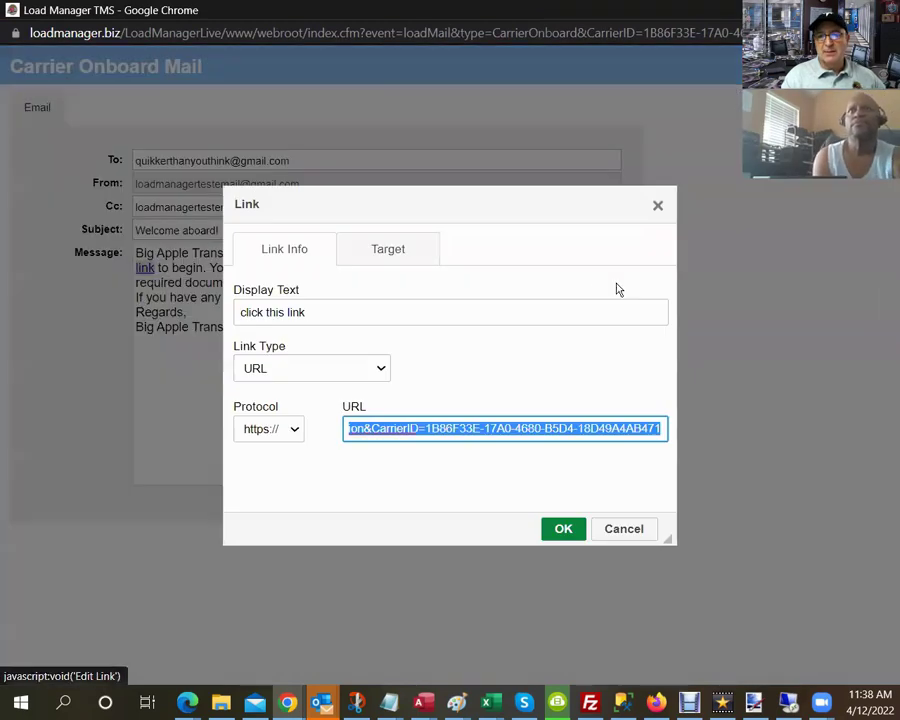
{"action": "right_click", "coordinate": [587, 430]}
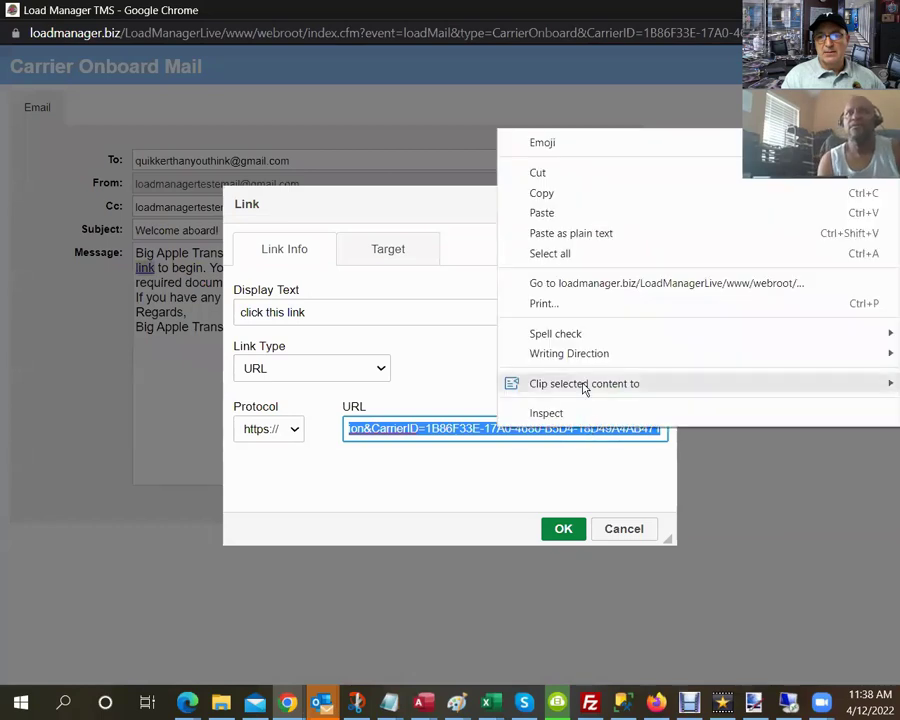
{"action": "left_click", "coordinate": [576, 195]}
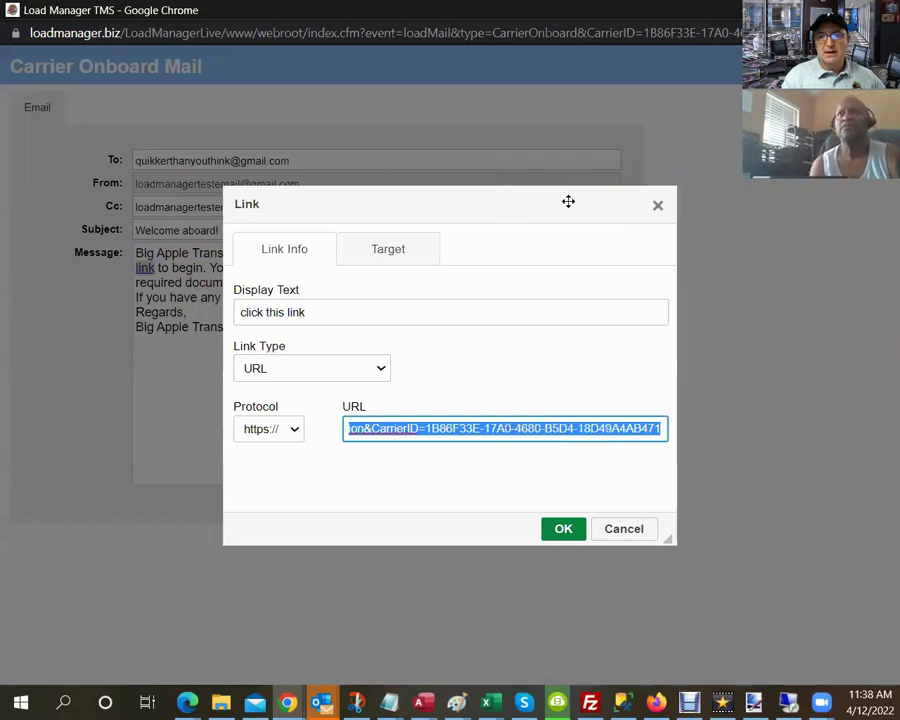
{"action": "left_click", "coordinate": [564, 533]}
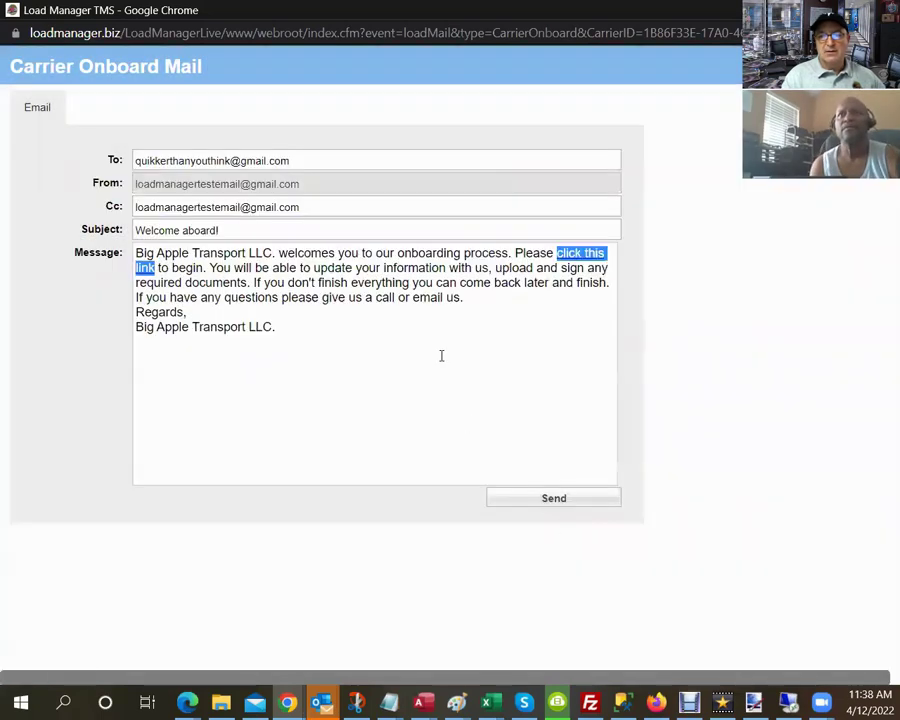
Send the onboarding email, dismiss the sent notice, and open a new browser tab.
{"action": "left_click", "coordinate": [576, 499]}
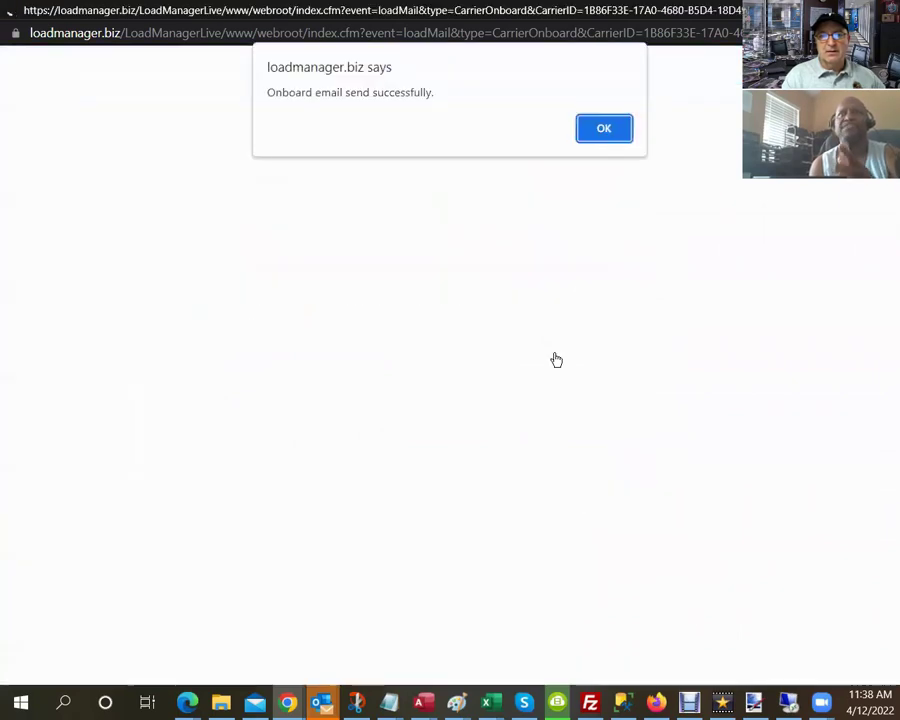
{"action": "left_click", "coordinate": [609, 130]}
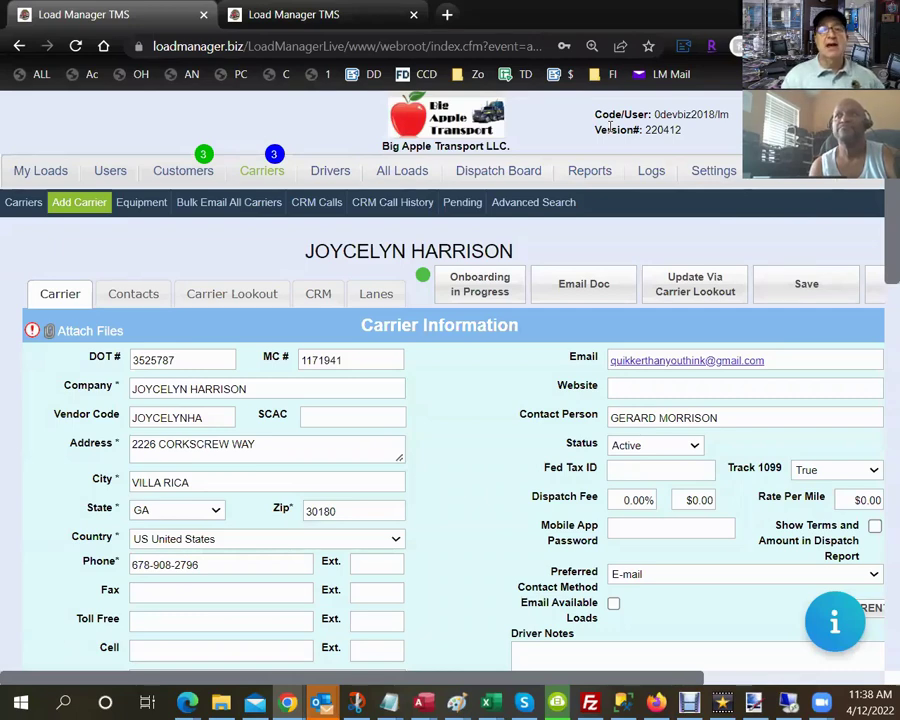
{"action": "left_click", "coordinate": [447, 14]}
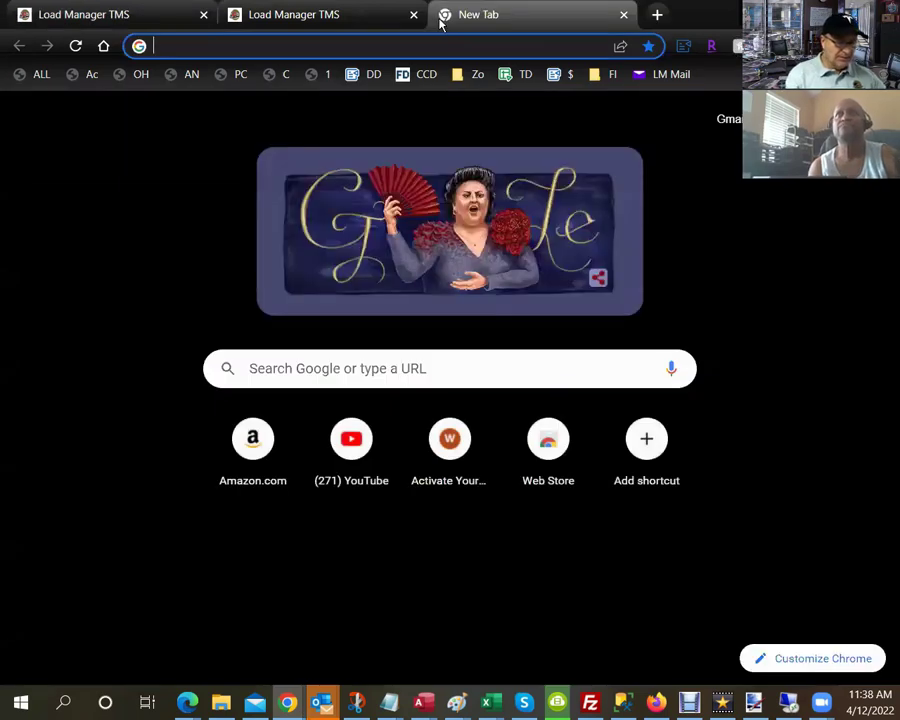
Open the pasted onboarding link and fill in the carrier's suggested cell number.
{"action": "key", "text": "ctrl+v"}
{"action": "key", "text": "Return"}
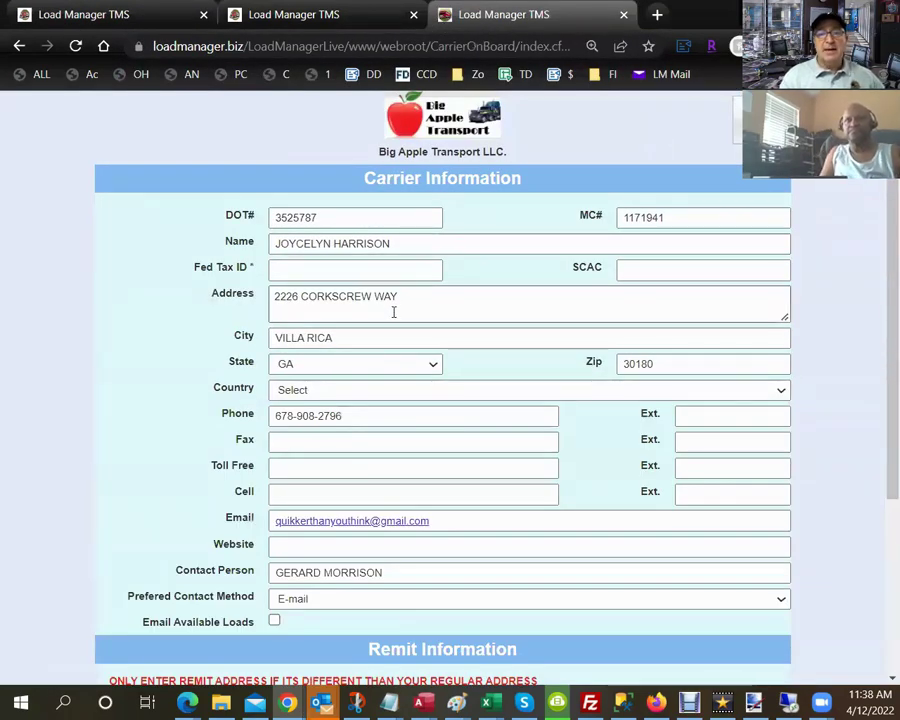
{"action": "scroll", "coordinate": [396, 334], "scroll_direction": "down", "scroll_amount": 2}
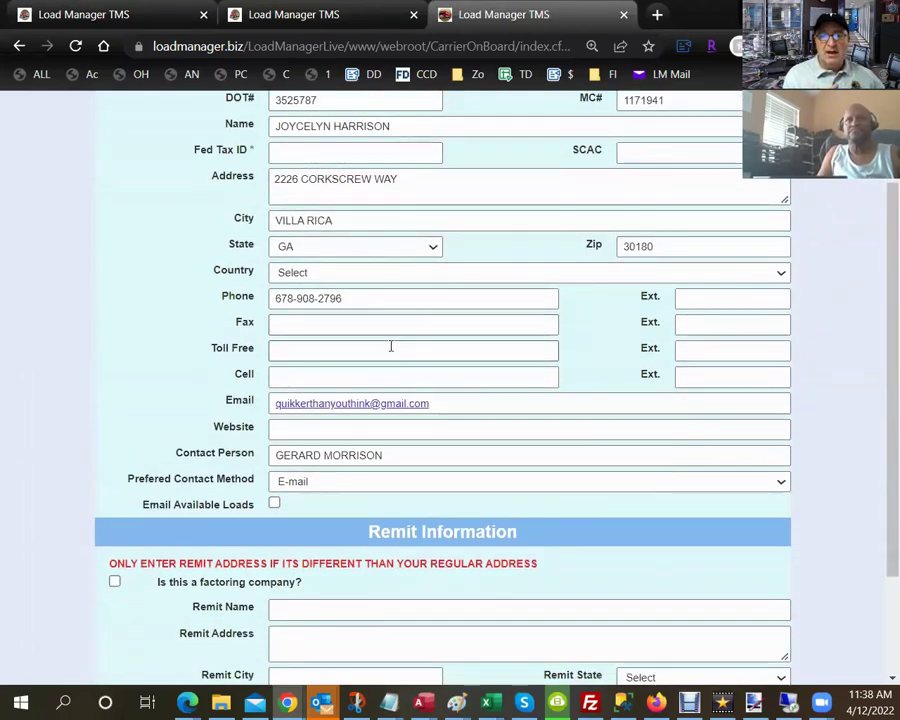
{"action": "left_click", "coordinate": [389, 378]}
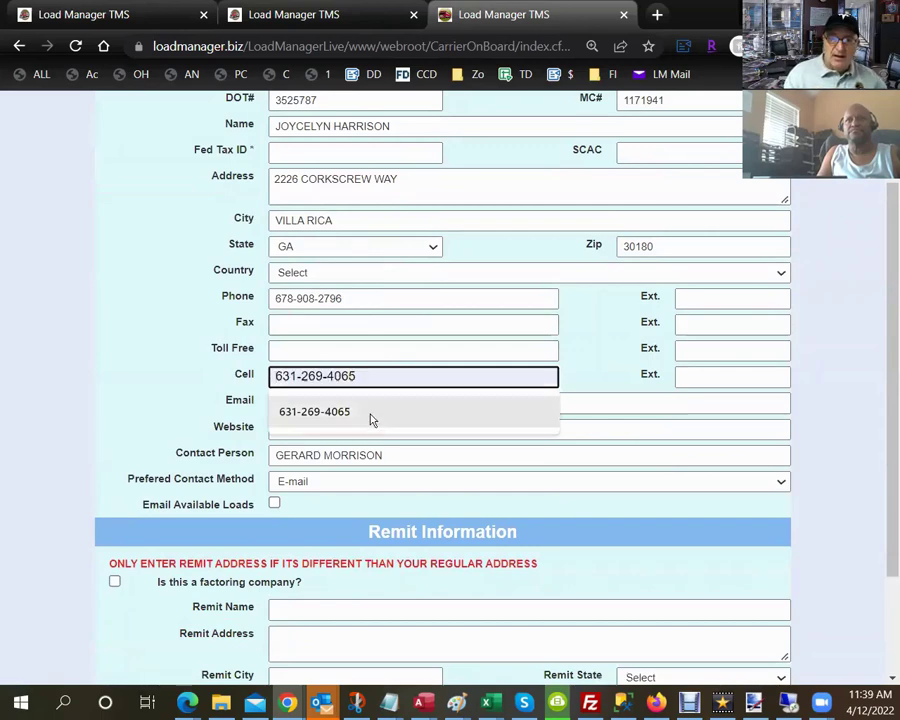
{"action": "left_click", "coordinate": [370, 418]}
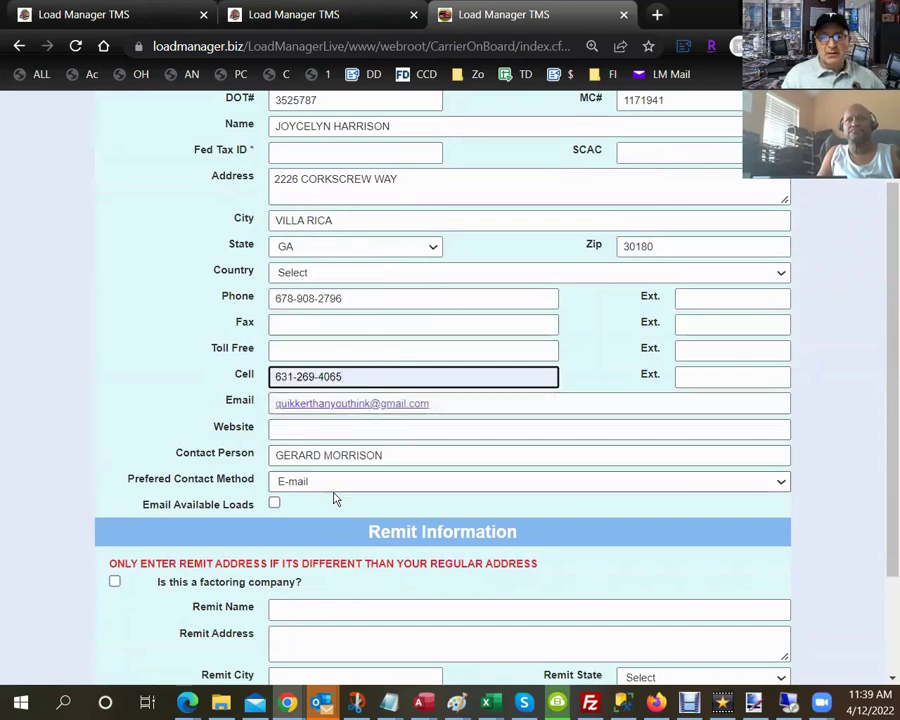
Opt the carrier into Email Available Loads and leave it unmarked as a factoring company.
{"action": "left_click", "coordinate": [274, 503]}
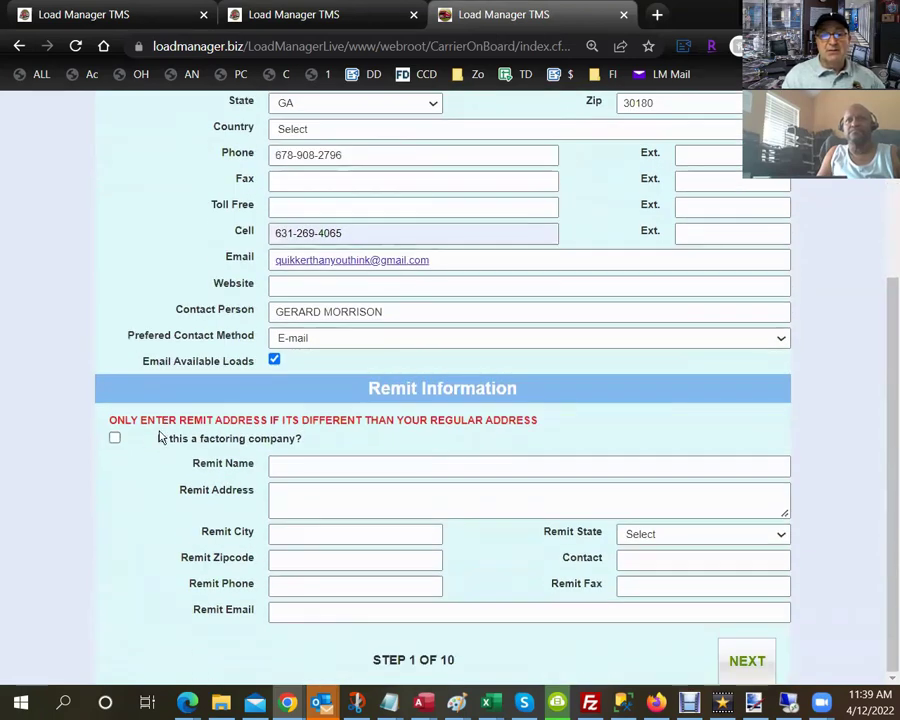
{"action": "left_click", "coordinate": [115, 440]}
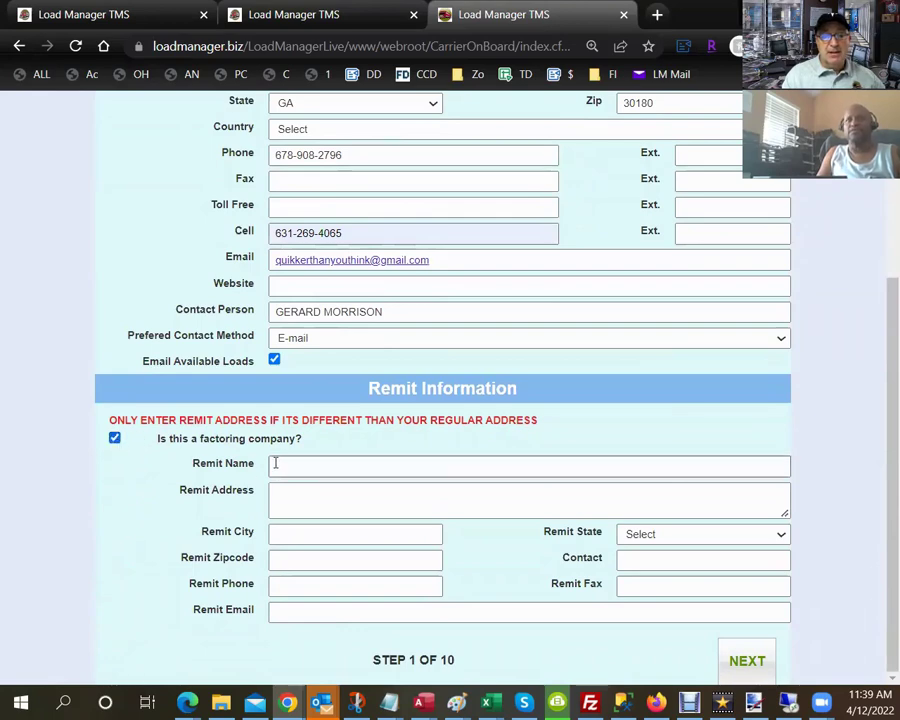
{"action": "left_click", "coordinate": [283, 465]}
{"action": "type", "text": "a;kldj f;al"}
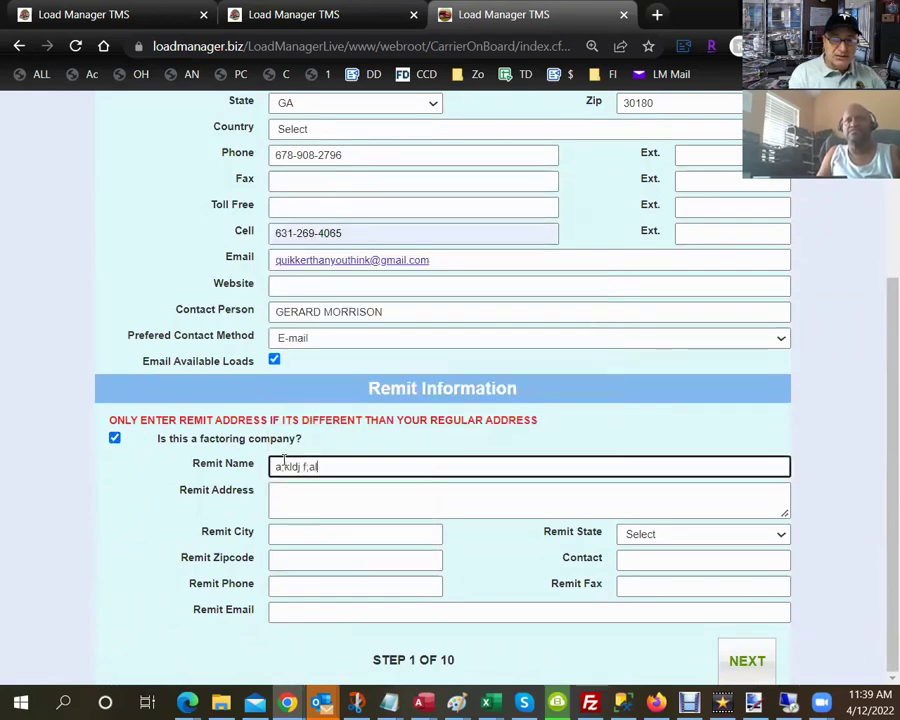
{"action": "type", "text": "sdfkl;adsf jklasdfjkl;"}
{"action": "key", "text": "BackSpace"}
{"action": "key", "text": "BackSpace"}
{"action": "key", "text": "BackSpace"}
{"action": "key", "text": "BackSpace"}
{"action": "key", "text": "BackSpace"}
{"action": "key", "text": "BackSpace"}
{"action": "key", "text": "BackSpace"}
{"action": "key", "text": "BackSpace"}
{"action": "key", "text": "BackSpace"}
{"action": "key", "text": "BackSpace"}
{"action": "key", "text": "BackSpace"}
{"action": "key", "text": "BackSpace"}
{"action": "key", "text": "BackSpace"}
{"action": "key", "text": "BackSpace"}
{"action": "key", "text": "BackSpace"}
{"action": "key", "text": "BackSpace"}
{"action": "key", "text": "BackSpace"}
{"action": "key", "text": "BackSpace"}
{"action": "key", "text": "BackSpace"}
{"action": "key", "text": "BackSpace"}
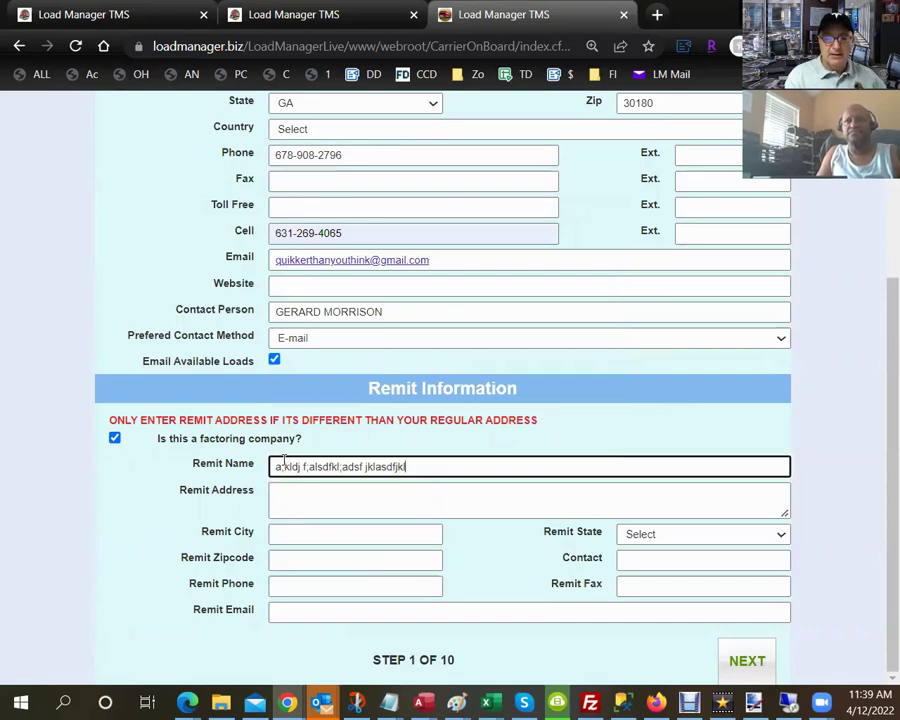
{"action": "key", "text": "BackSpace"}
{"action": "key", "text": "BackSpace"}
{"action": "key", "text": "BackSpace"}
{"action": "key", "text": "BackSpace"}
{"action": "key", "text": "BackSpace"}
{"action": "key", "text": "BackSpace"}
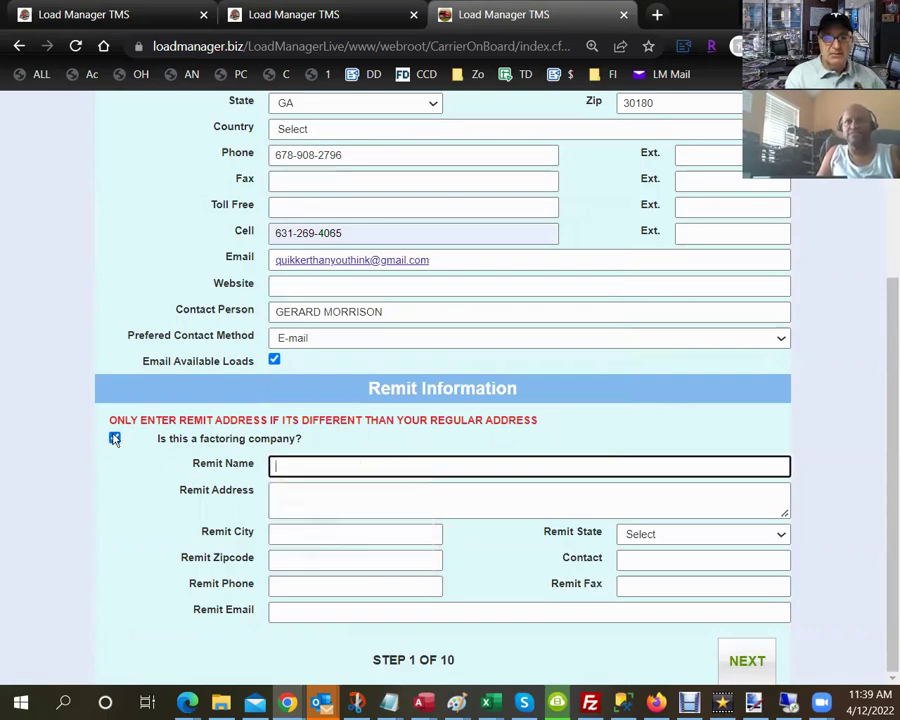
{"action": "left_click", "coordinate": [115, 438]}
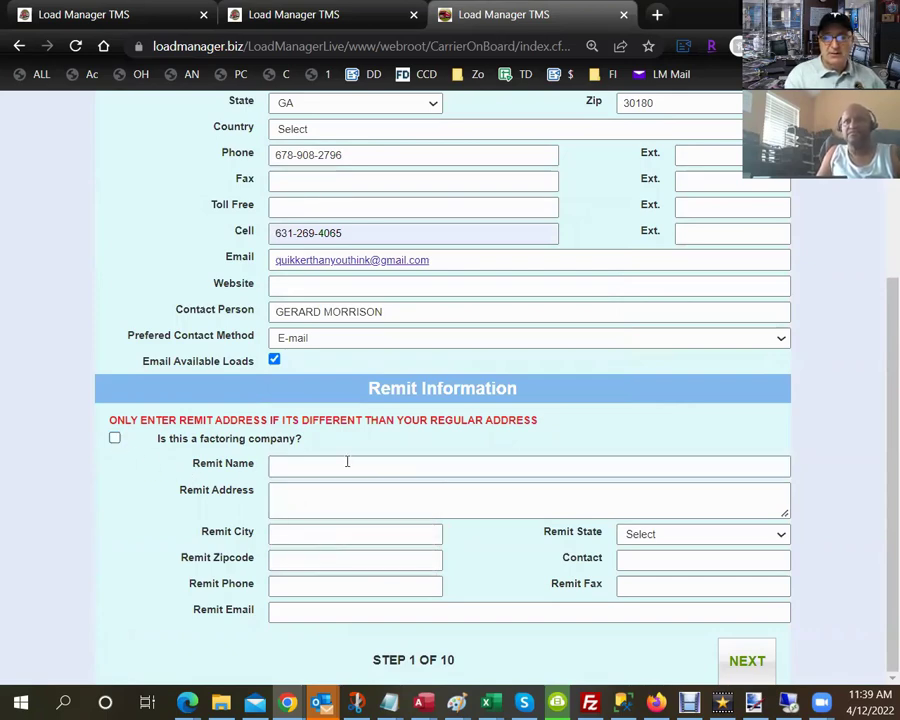
{"action": "left_click_drag", "start_coordinate": [375, 665], "coordinate": [458, 665]}
Submit the first step, enter the required Fed Tax ID, and continue to insurance.
{"action": "left_click", "coordinate": [750, 663]}
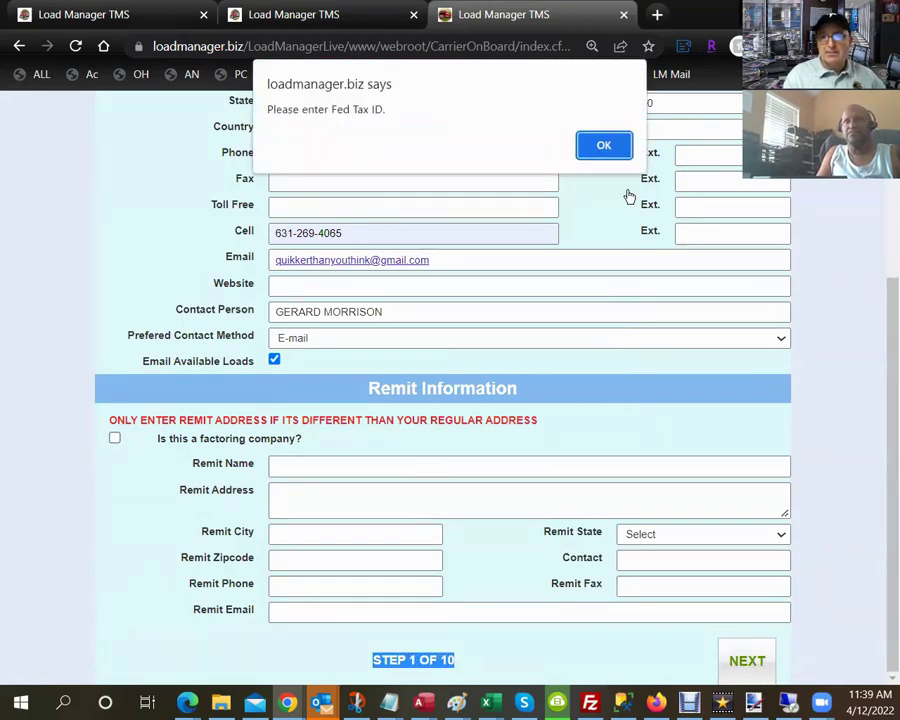
{"action": "left_click", "coordinate": [594, 152]}
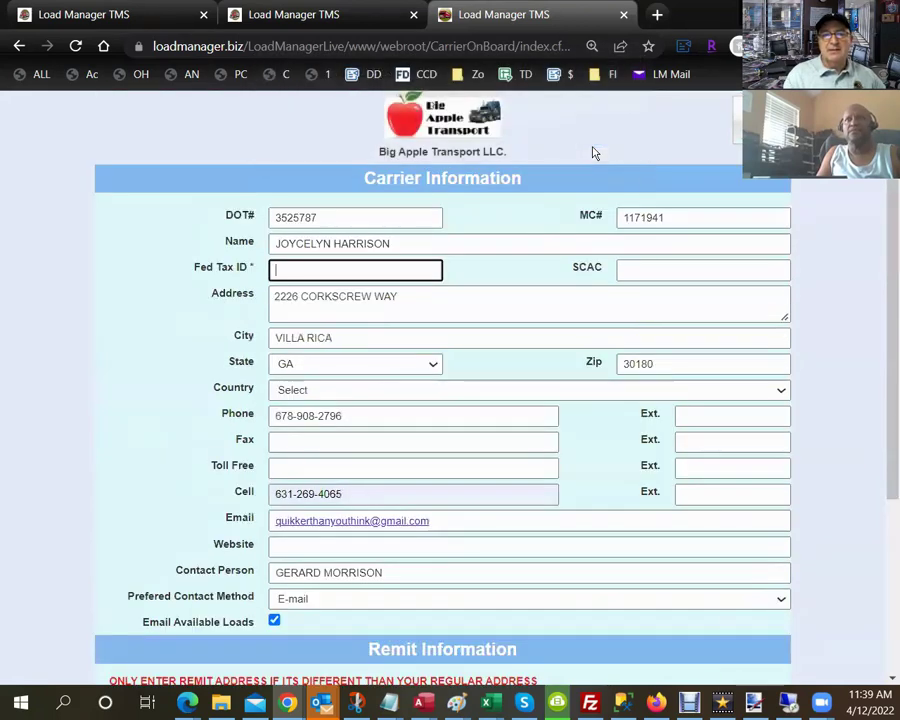
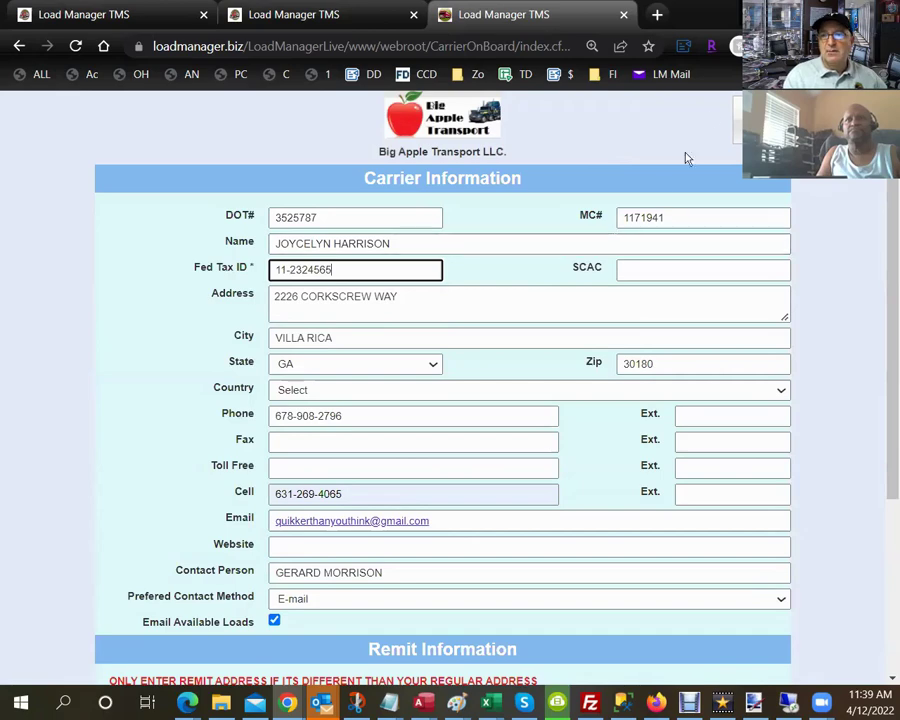
{"action": "left_click", "coordinate": [741, 127]}
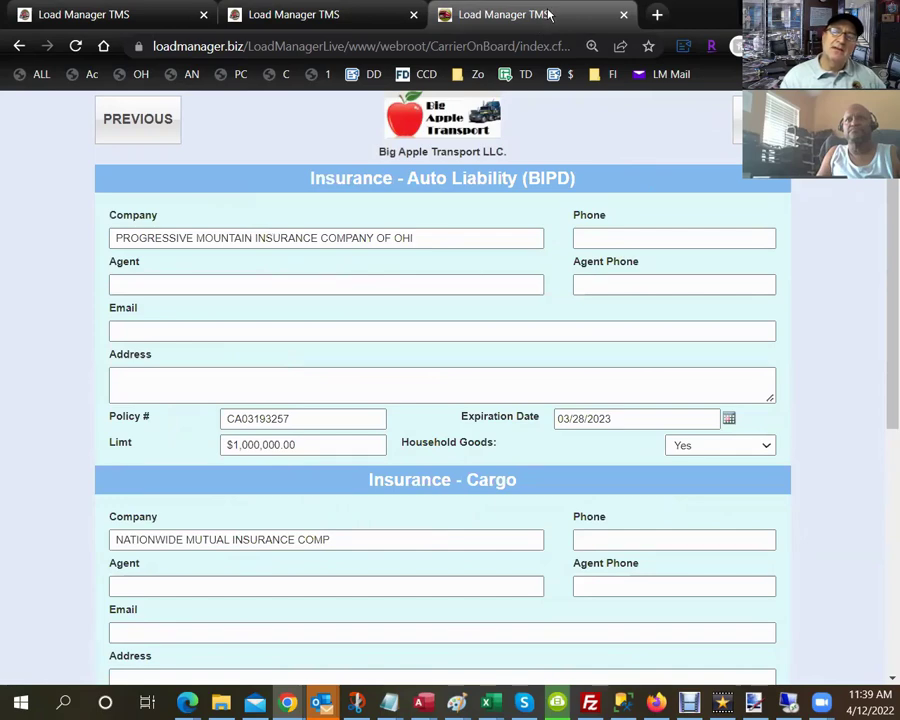
Move the onboarding form into its own resized window and advance past insurance to Add Driver.
{"action": "left_click_drag", "start_coordinate": [495, 14], "coordinate": [200, 103]}
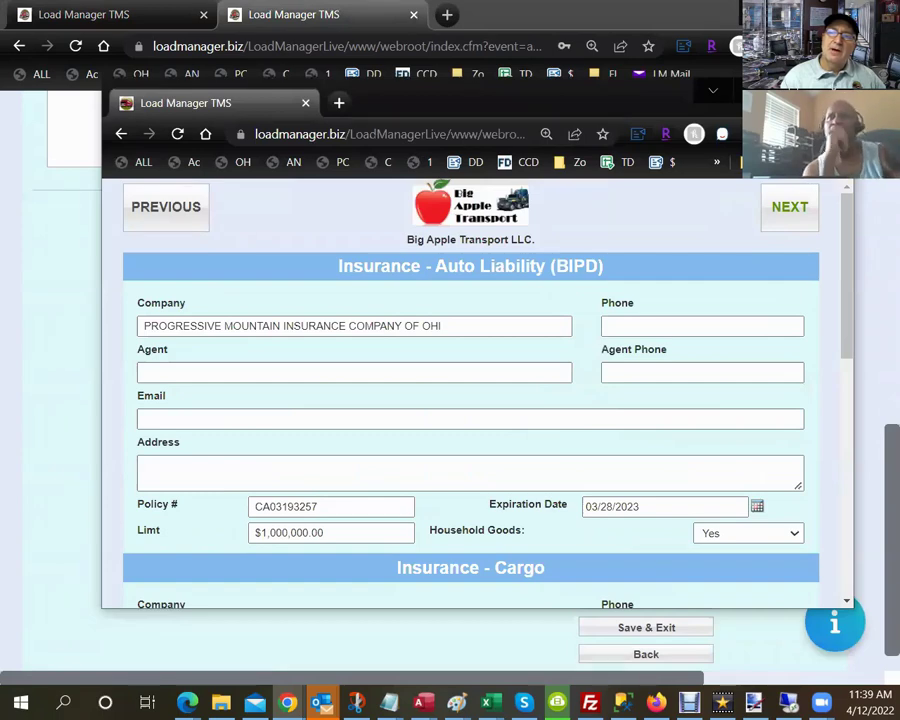
{"action": "double_click", "coordinate": [375, 103]}
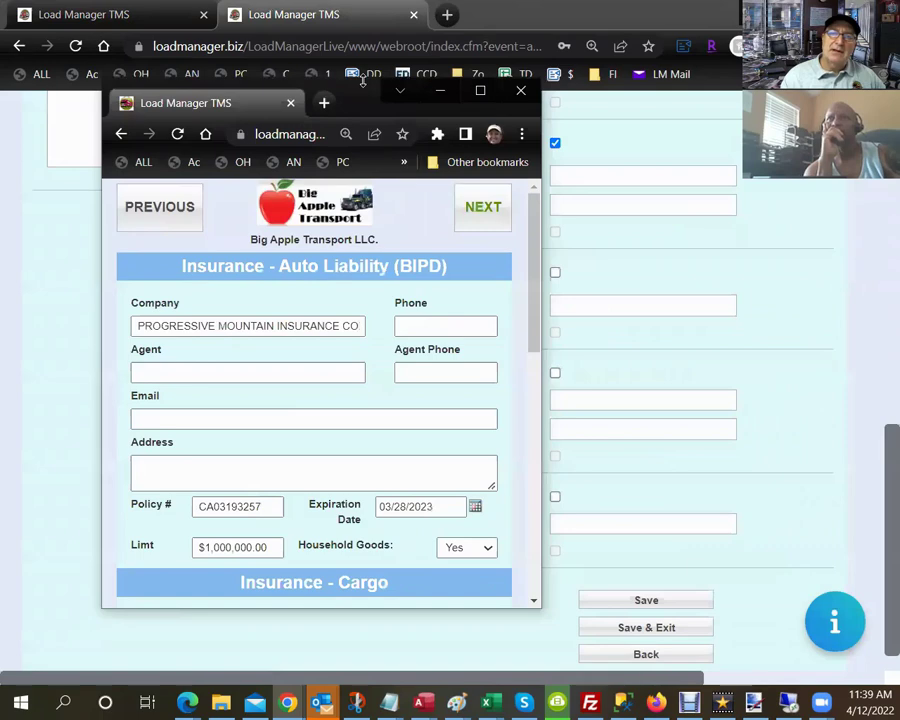
{"action": "left_click_drag", "start_coordinate": [363, 82], "coordinate": [363, 56]}
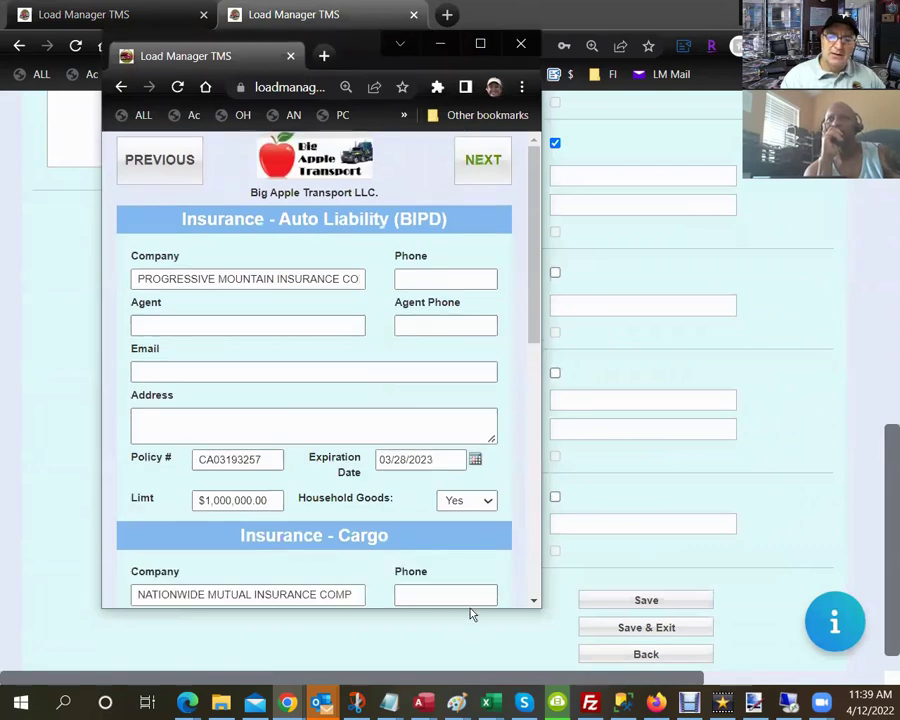
{"action": "left_click_drag", "start_coordinate": [467, 610], "coordinate": [464, 653]}
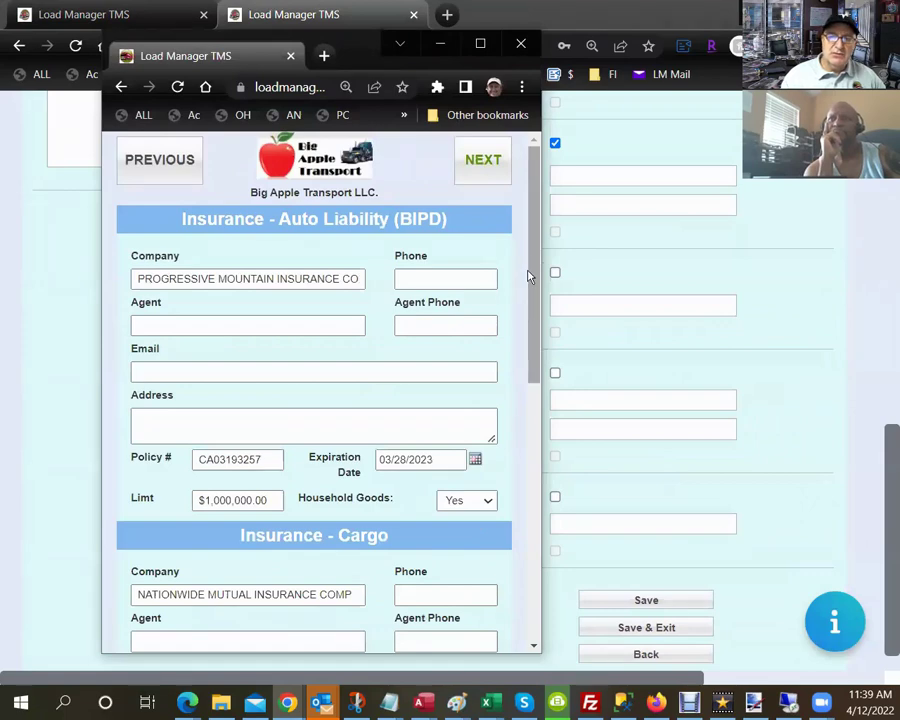
{"action": "left_click", "coordinate": [492, 183]}
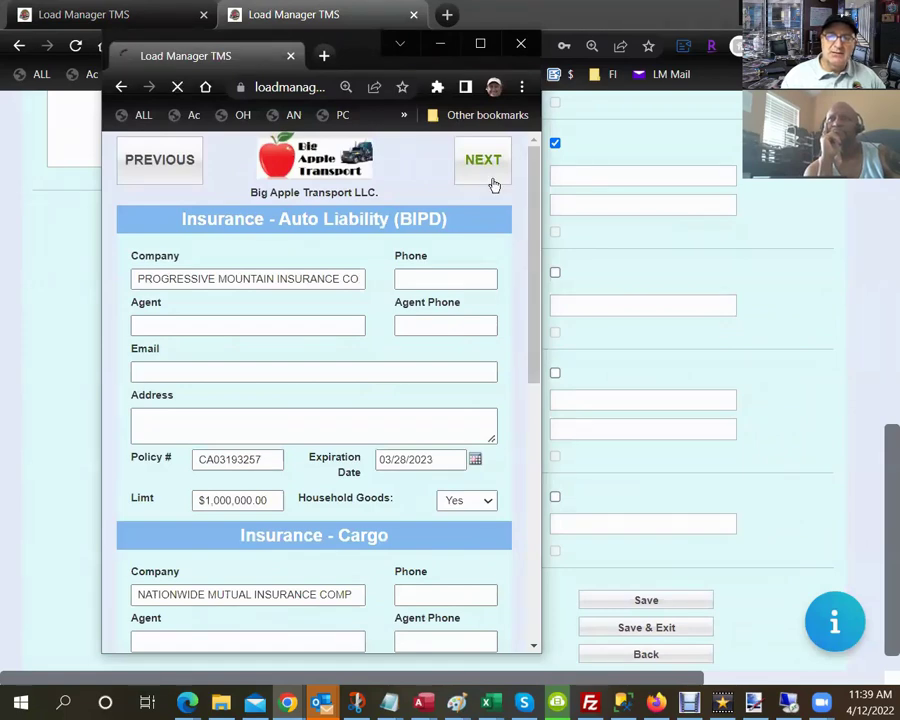
{"action": "left_click", "coordinate": [194, 170]}
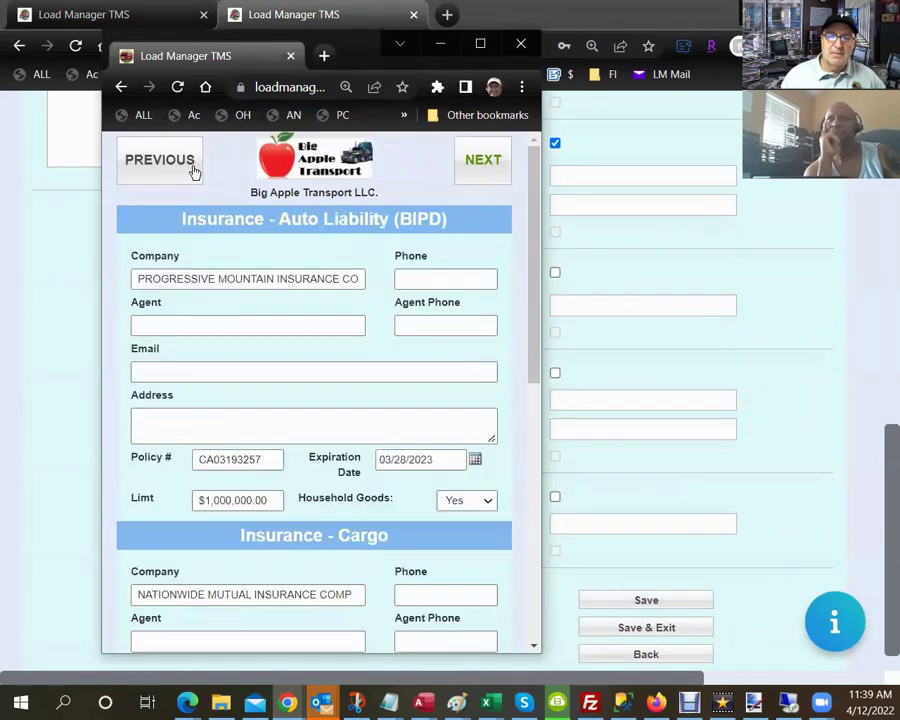
{"action": "left_click", "coordinate": [467, 177]}
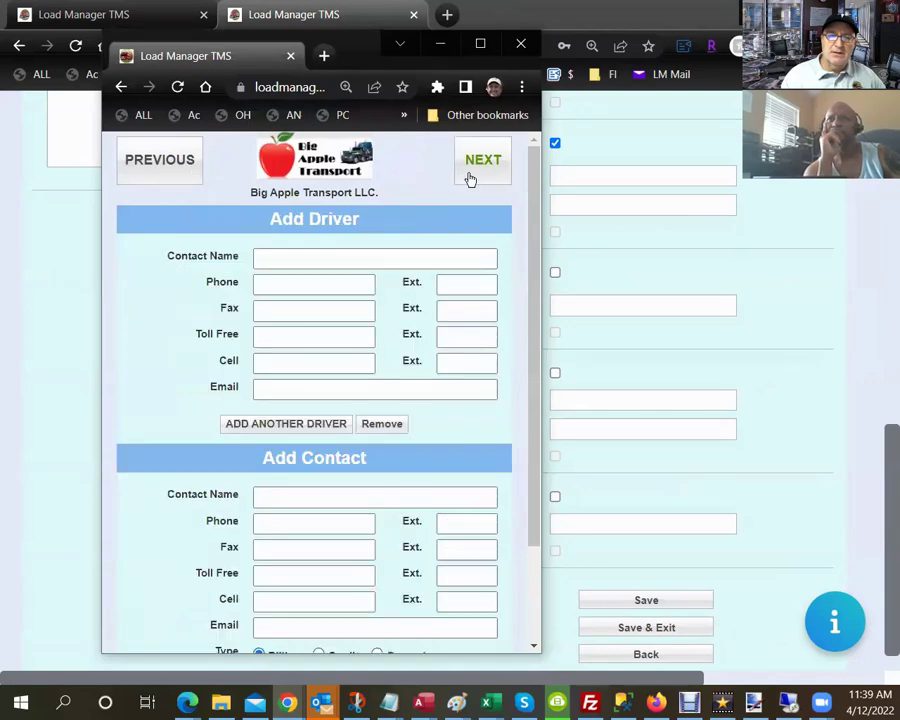
Enter the driver's contact name and phone number, then continue to the Covered Lanes page.
{"action": "left_click", "coordinate": [309, 265]}
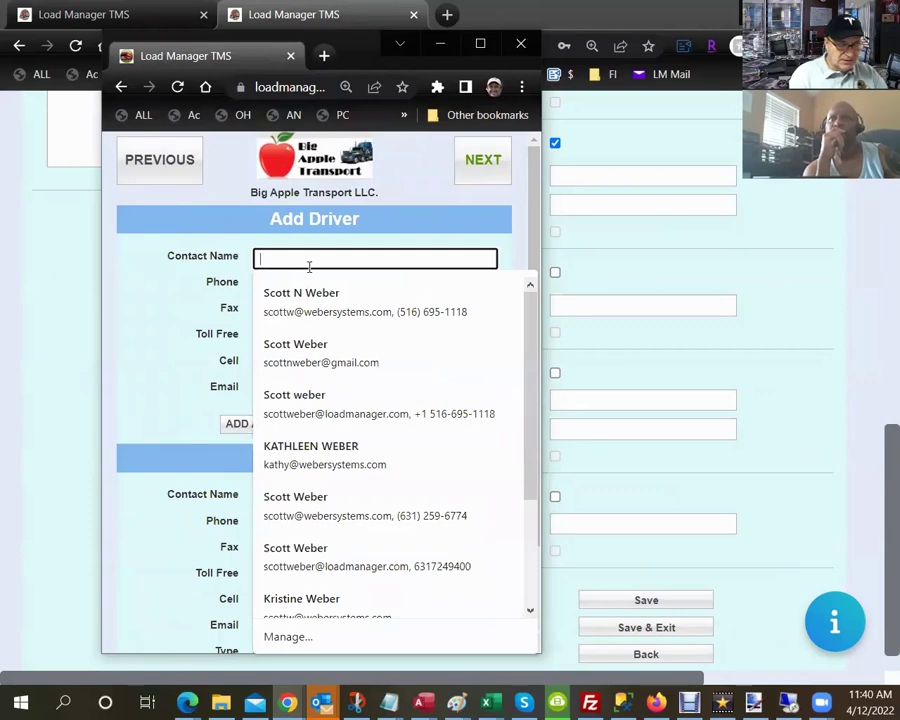
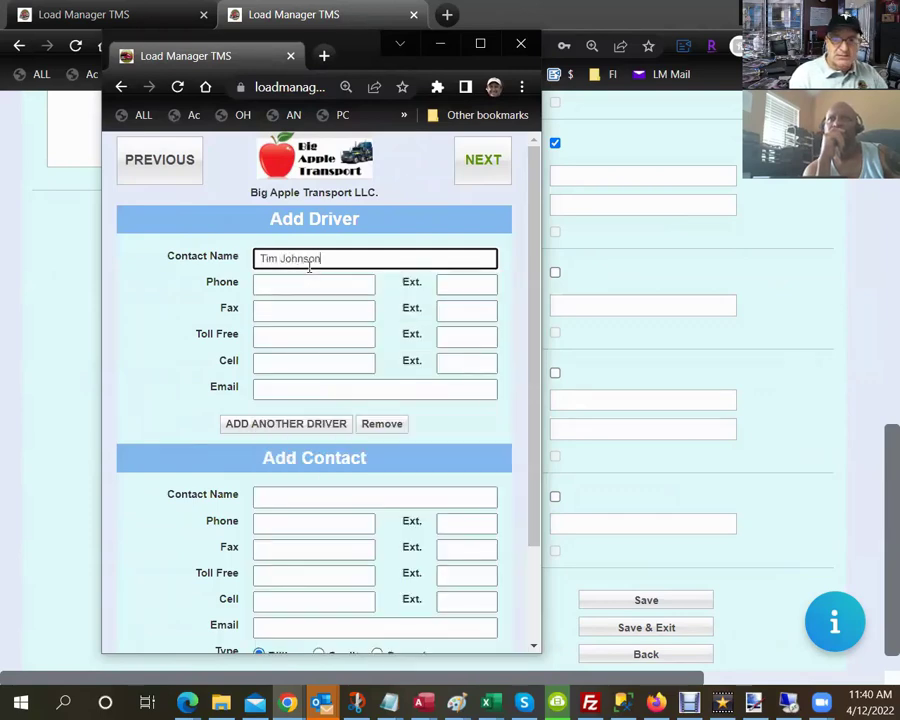
{"action": "key", "text": "Tab"}
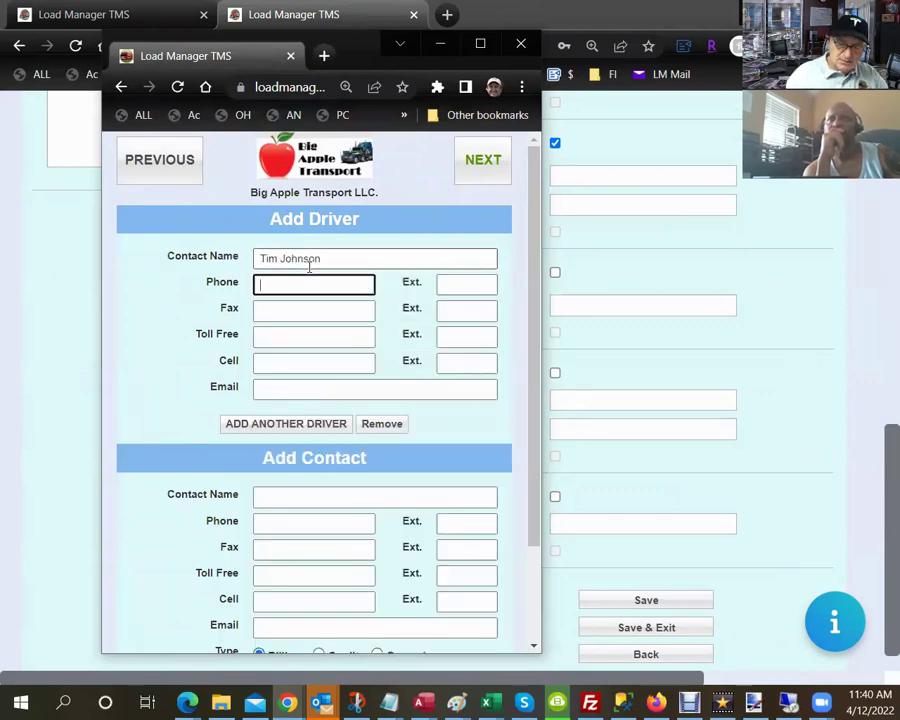
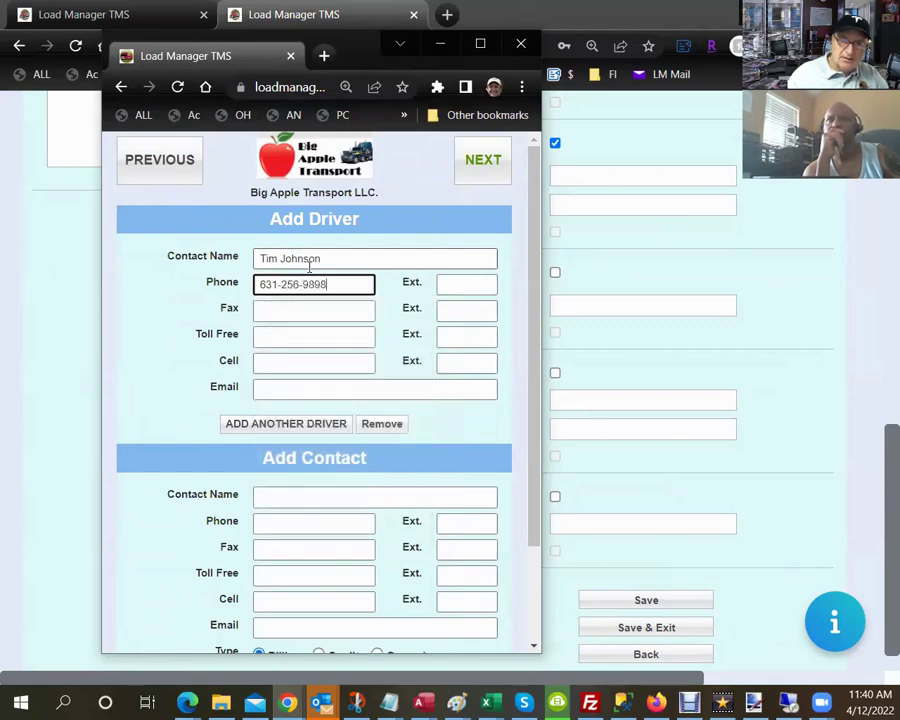
{"action": "key", "text": "Tab"}
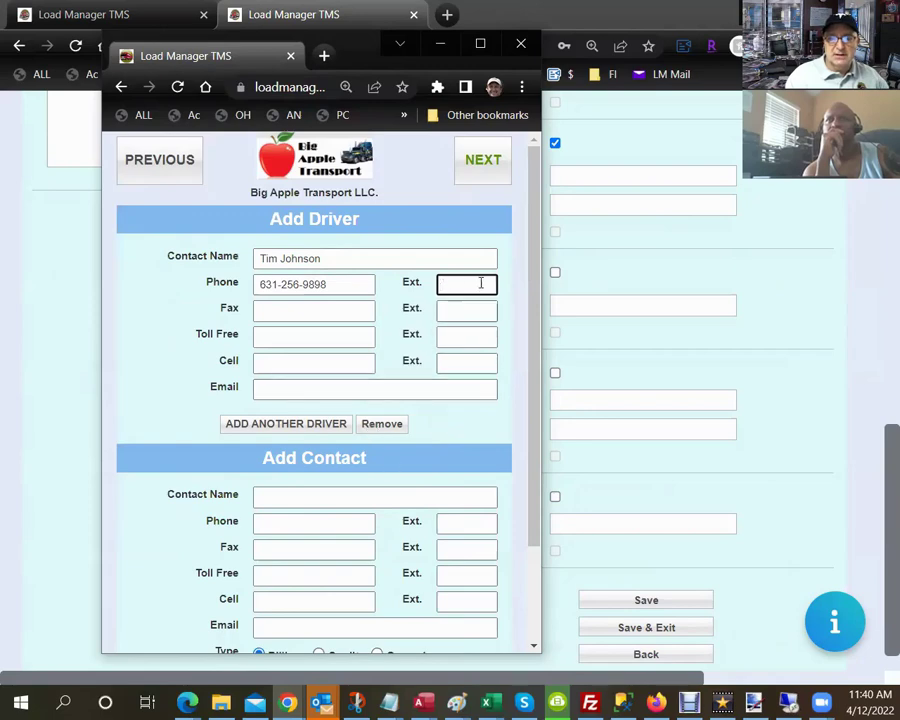
{"action": "left_click", "coordinate": [478, 178]}
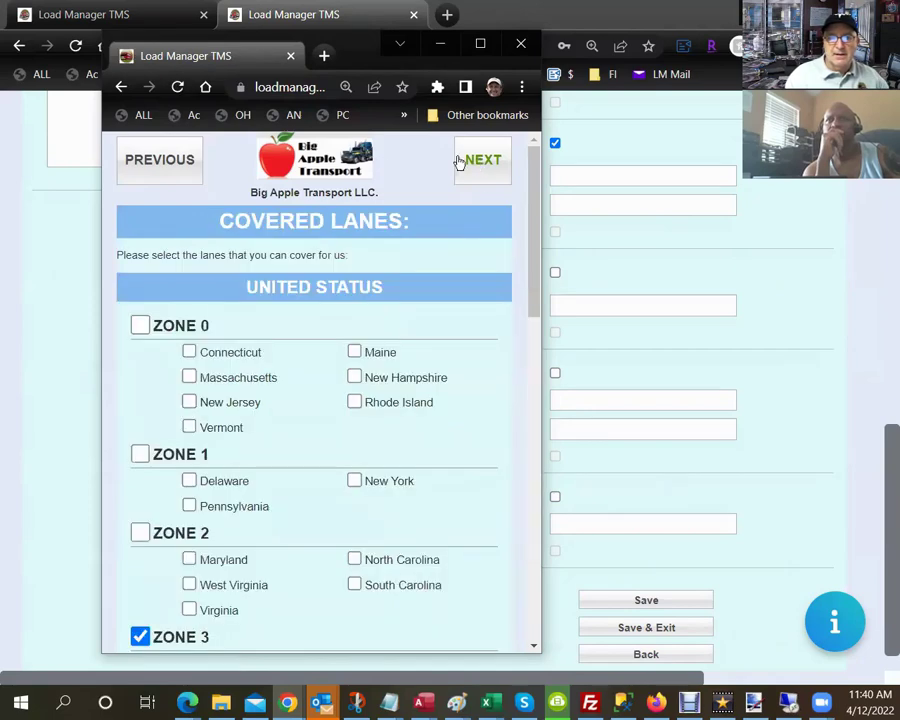
{"action": "left_click", "coordinate": [141, 176]}
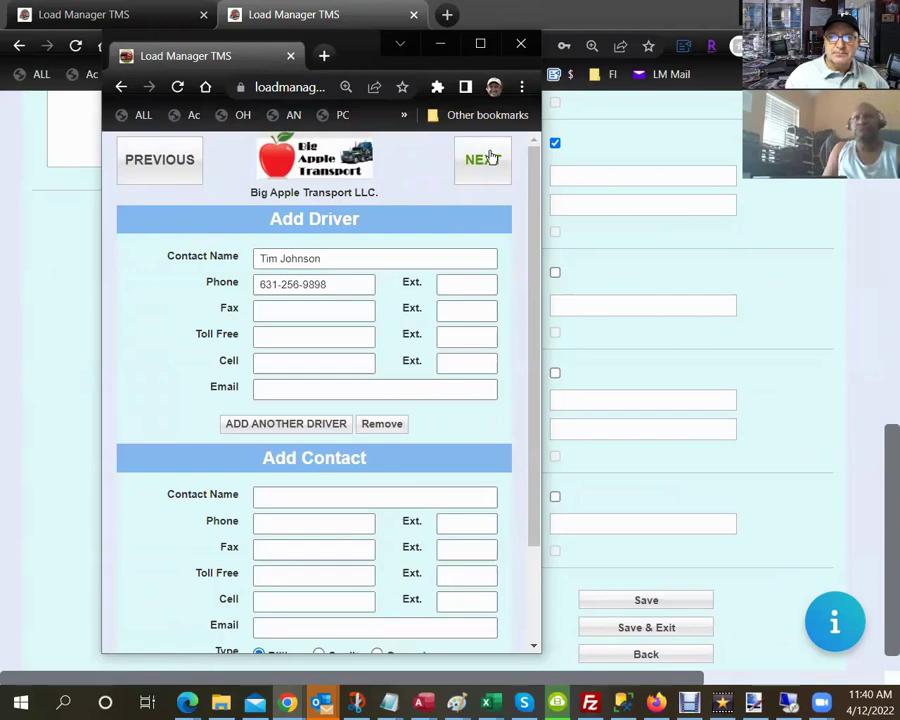
{"action": "left_click", "coordinate": [479, 158]}
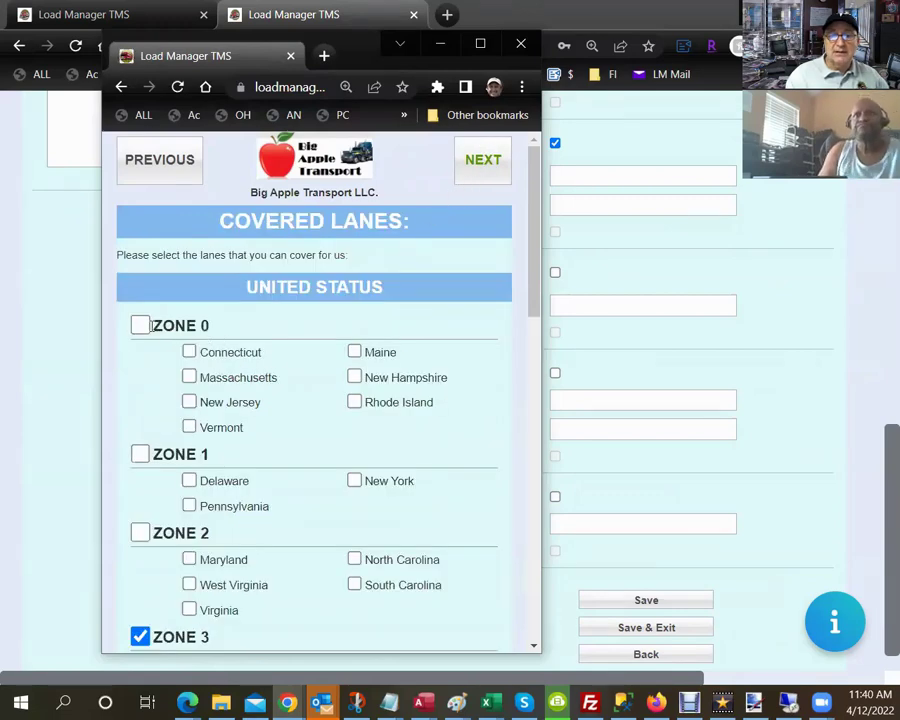
Maximize the onboarding window and cover all Zone 1 and Zone 2 states except Virginia and South Carolina.
{"action": "left_click", "coordinate": [482, 44]}
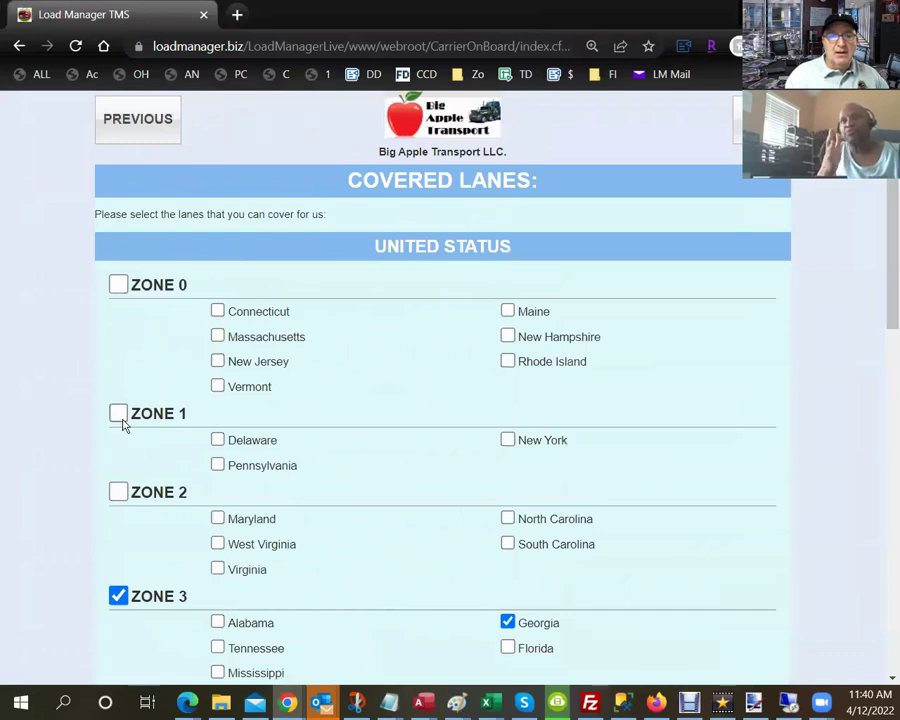
{"action": "left_click", "coordinate": [118, 415]}
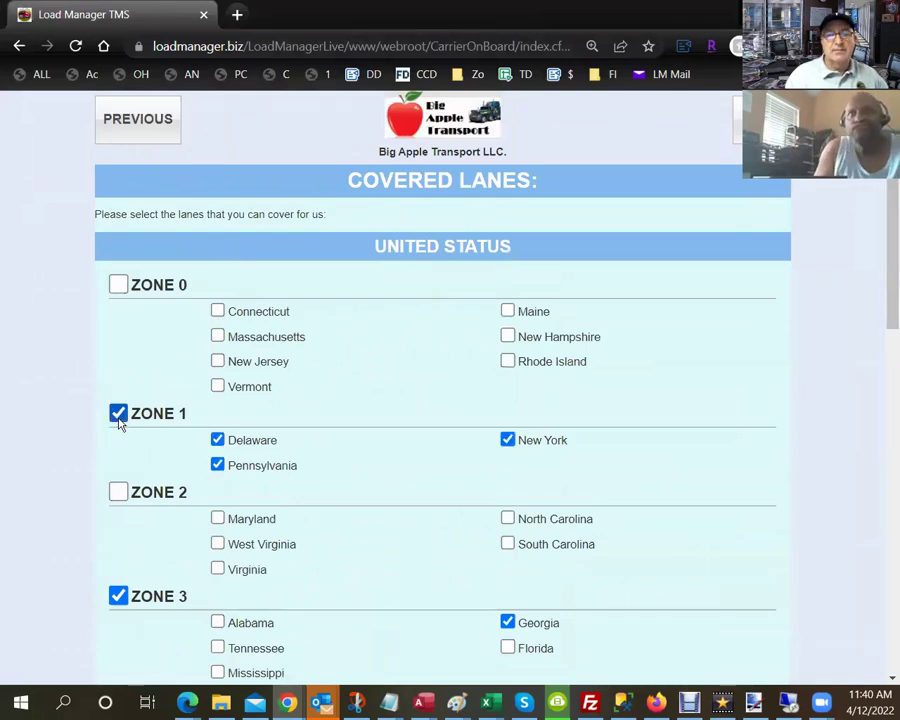
{"action": "left_click", "coordinate": [118, 491]}
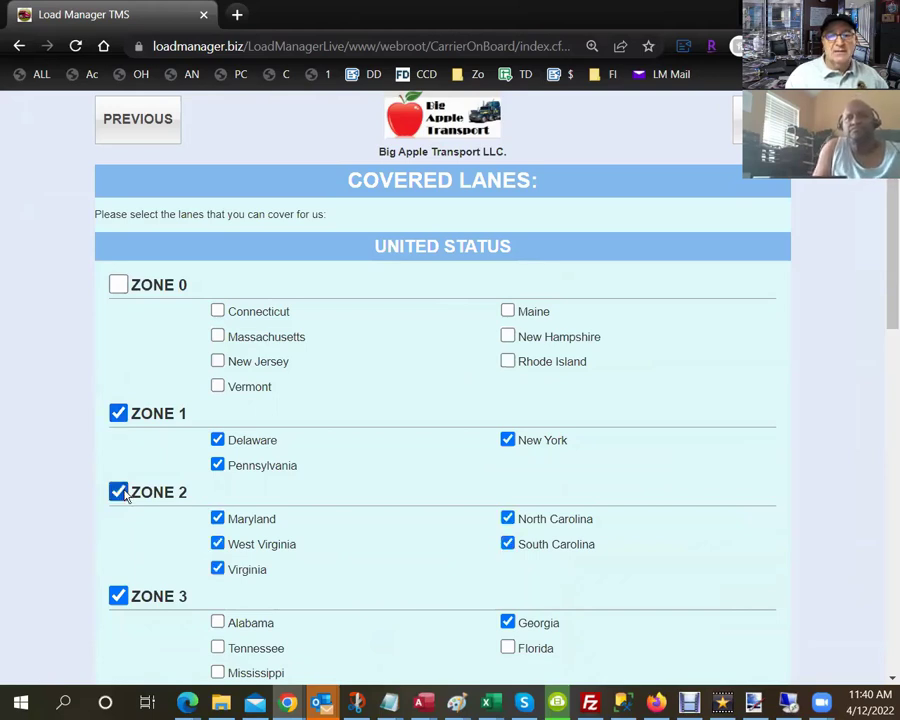
{"action": "left_click", "coordinate": [217, 568]}
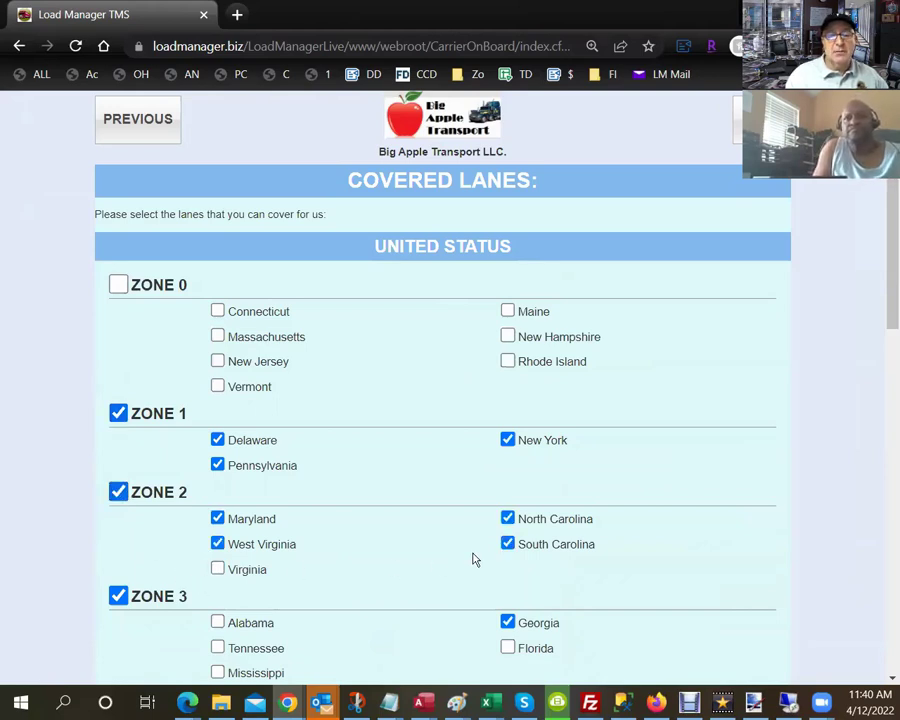
{"action": "left_click", "coordinate": [508, 545]}
{"action": "scroll", "coordinate": [218, 549], "scroll_direction": "down", "scroll_amount": 1}
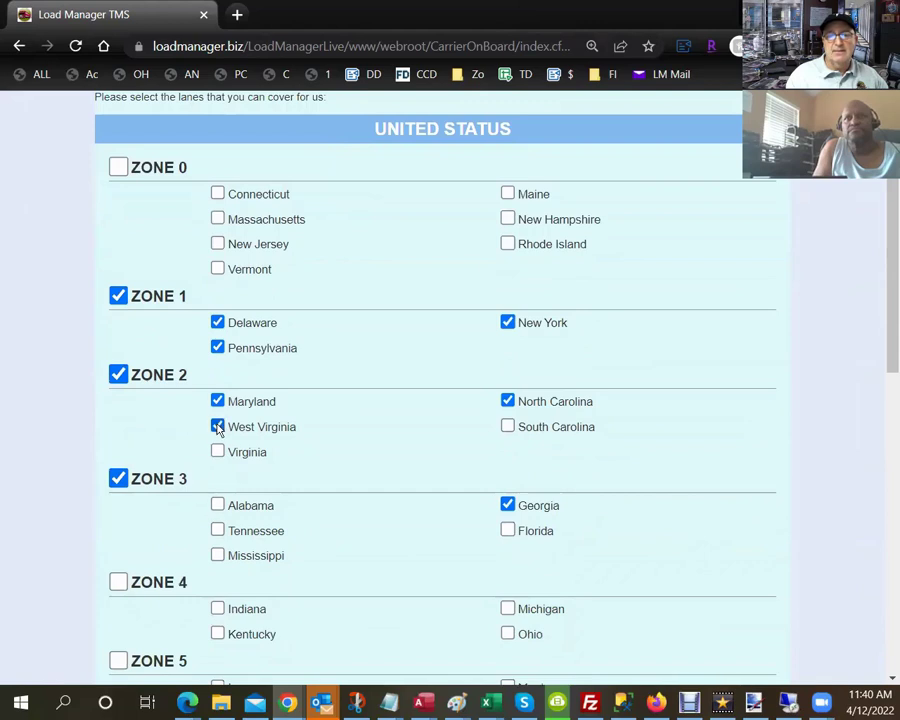
{"action": "scroll", "coordinate": [630, 158], "scroll_direction": "up", "scroll_amount": 1}
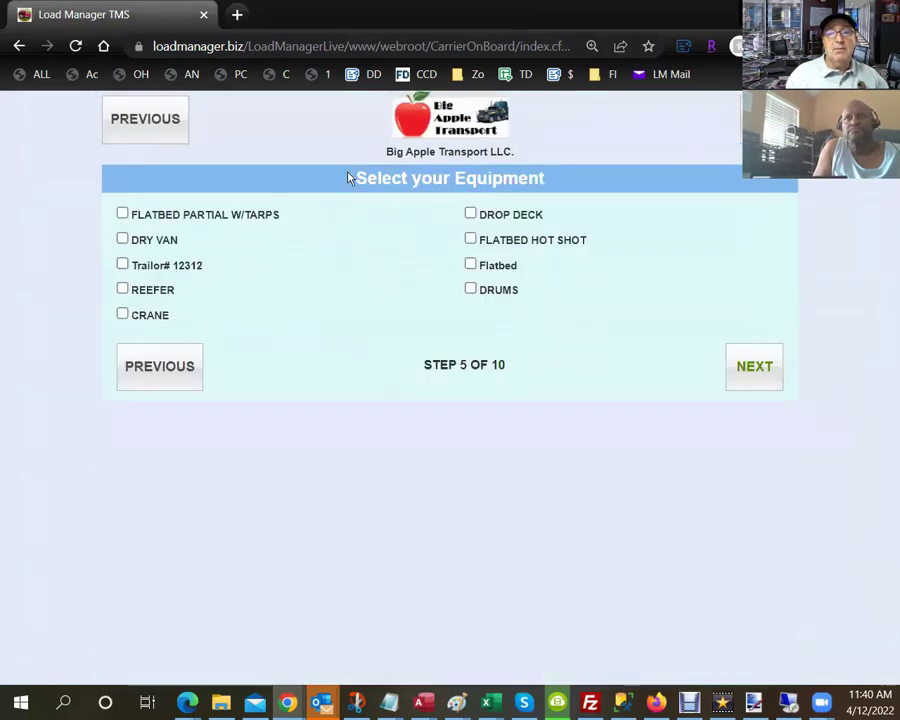
Choose CRANE, DRY VAN and DROP DECK as the carrier's equipment.
{"action": "left_click_drag", "start_coordinate": [350, 178], "coordinate": [565, 183]}
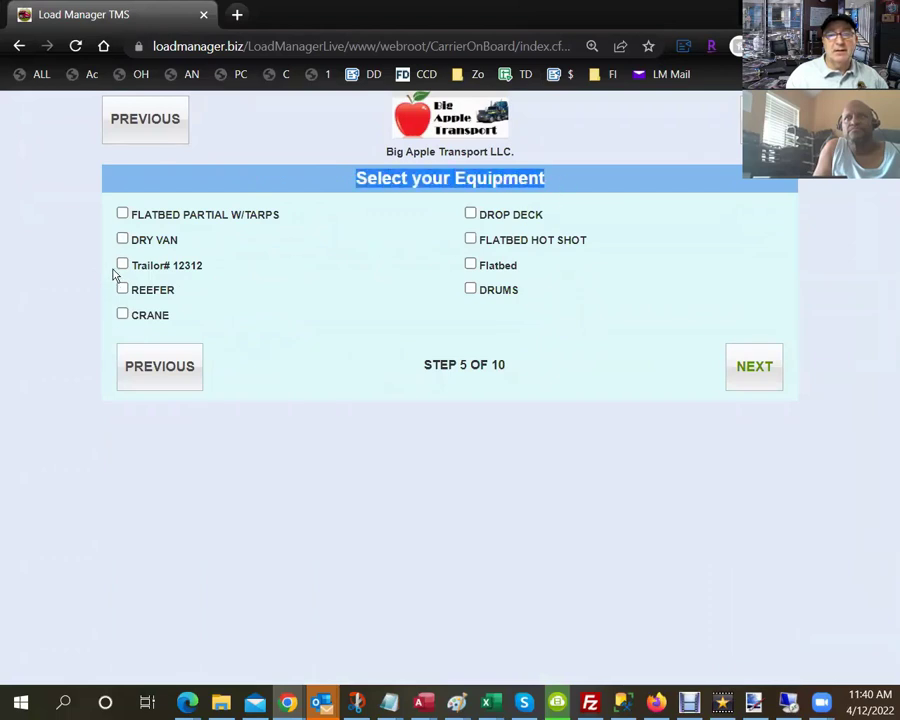
{"action": "left_click", "coordinate": [122, 314]}
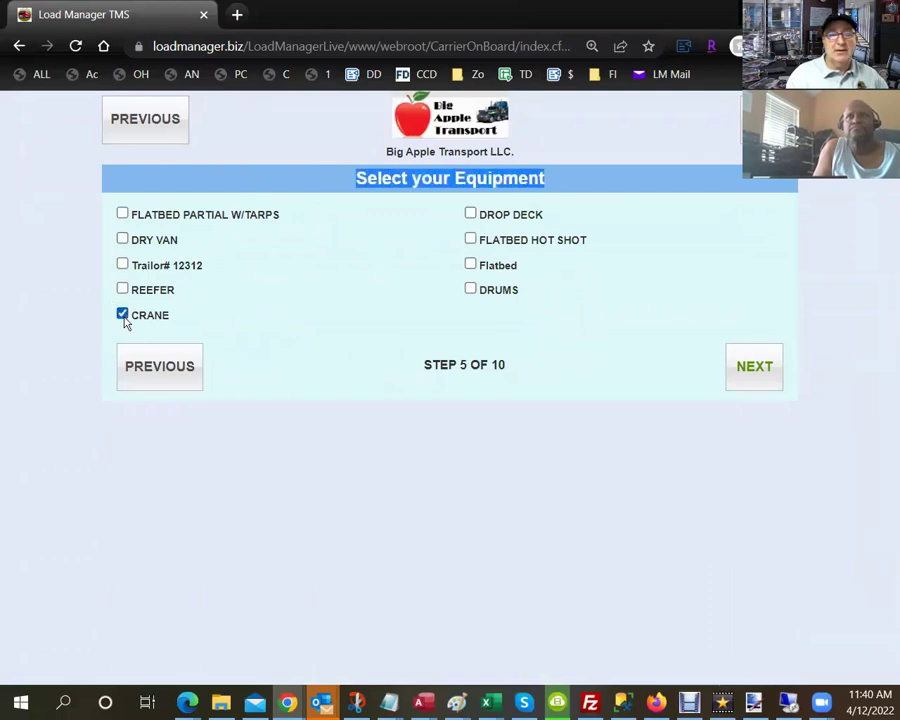
{"action": "left_click", "coordinate": [122, 240]}
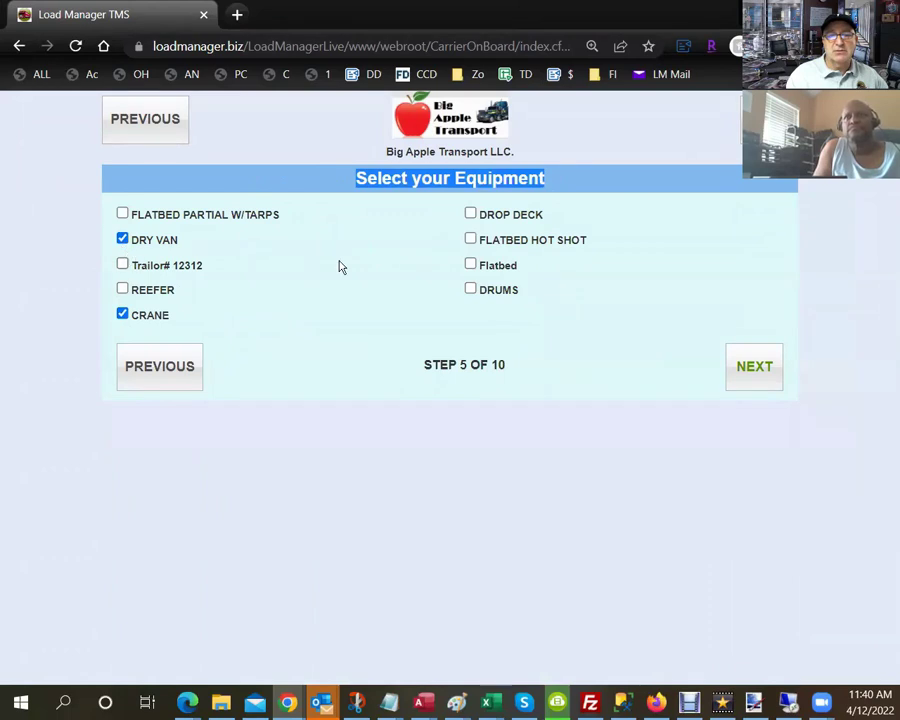
{"action": "left_click", "coordinate": [472, 213]}
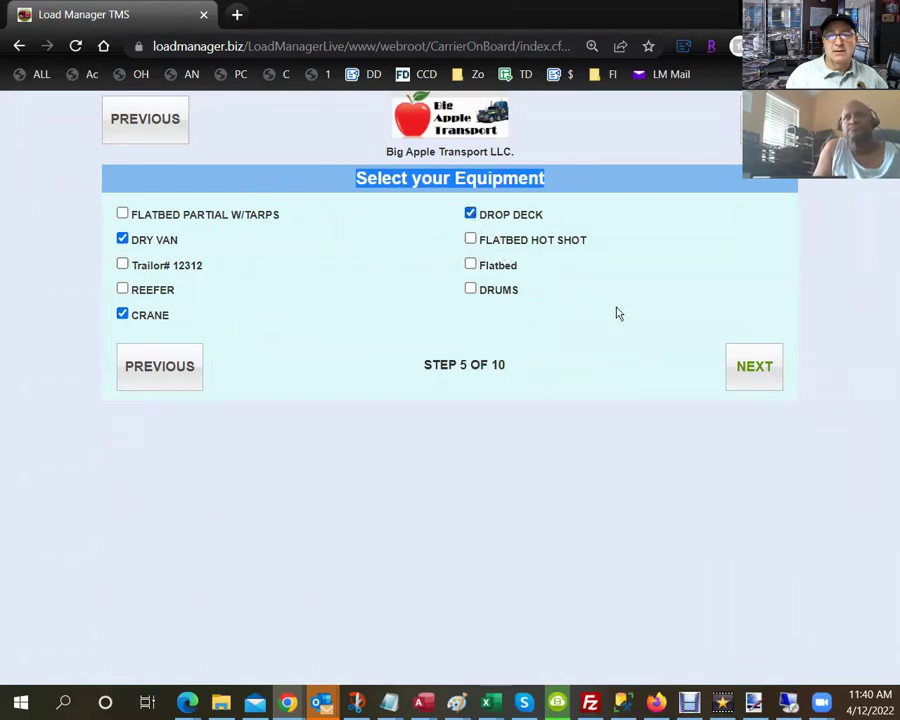
{"action": "left_click", "coordinate": [742, 366]}
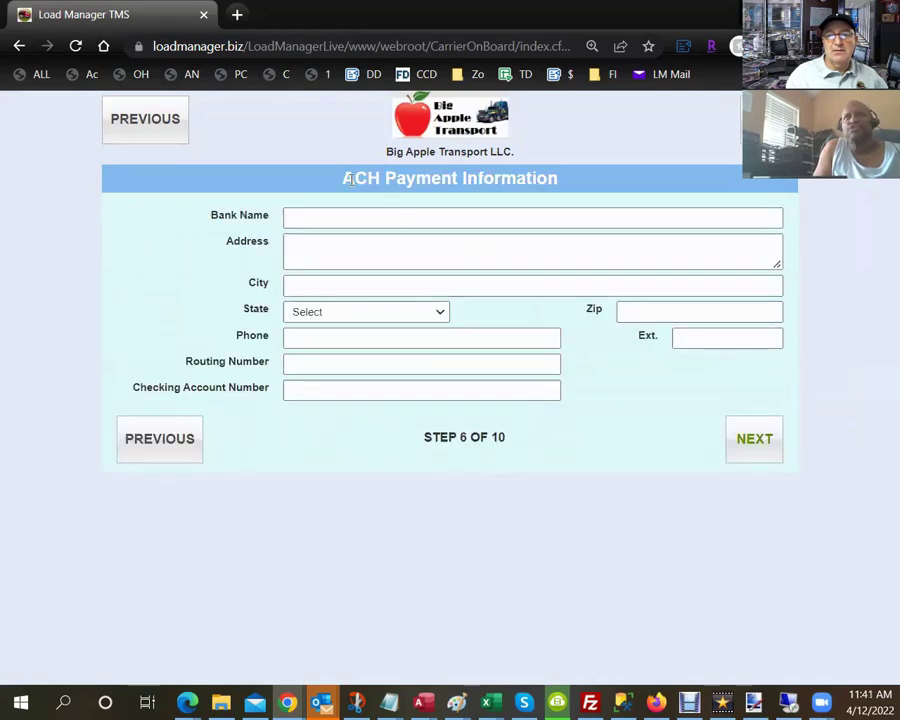
Fill the ACH bank name with USA Bank and advance to the ELD step.
{"action": "left_click_drag", "start_coordinate": [346, 178], "coordinate": [572, 179]}
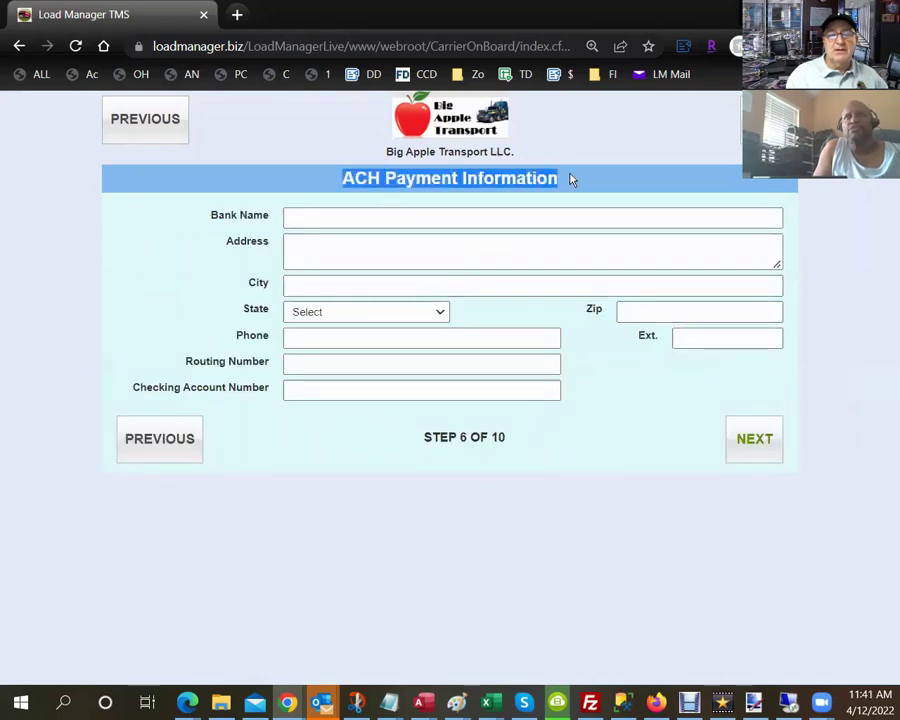
{"action": "left_click", "coordinate": [522, 217]}
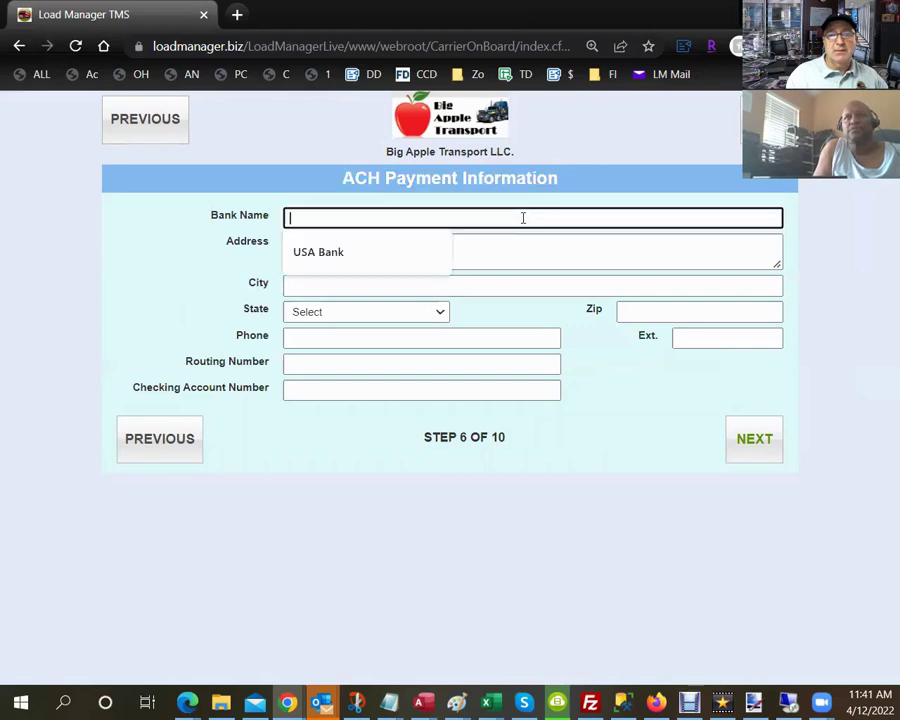
{"action": "left_click", "coordinate": [297, 254]}
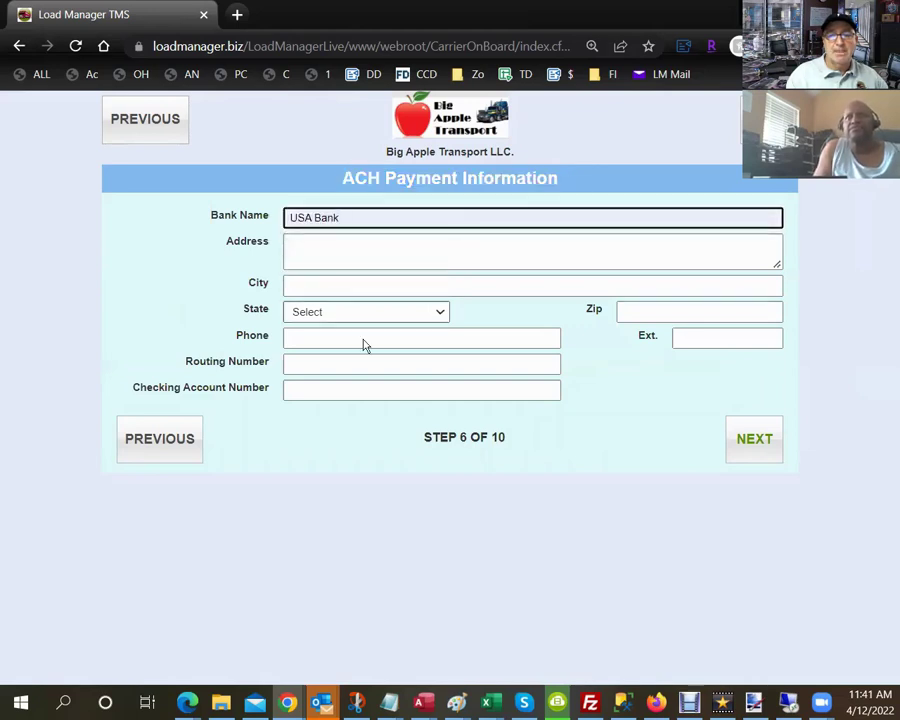
{"action": "left_click", "coordinate": [763, 449]}
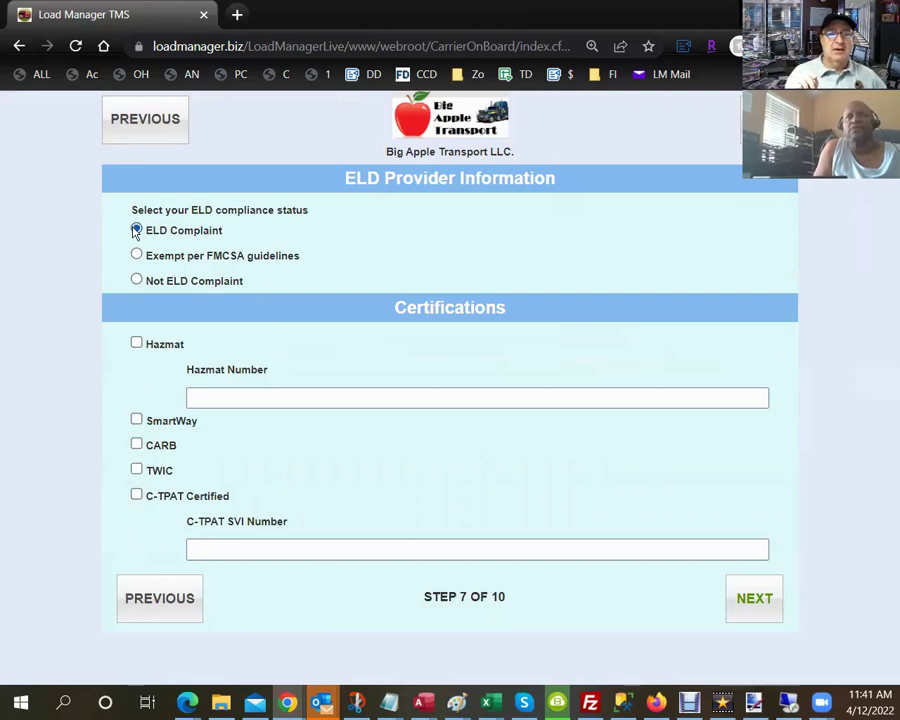
Mark the carrier ELD-exempt per FMCSA guidelines and check CARB certification.
{"action": "left_click", "coordinate": [137, 256]}
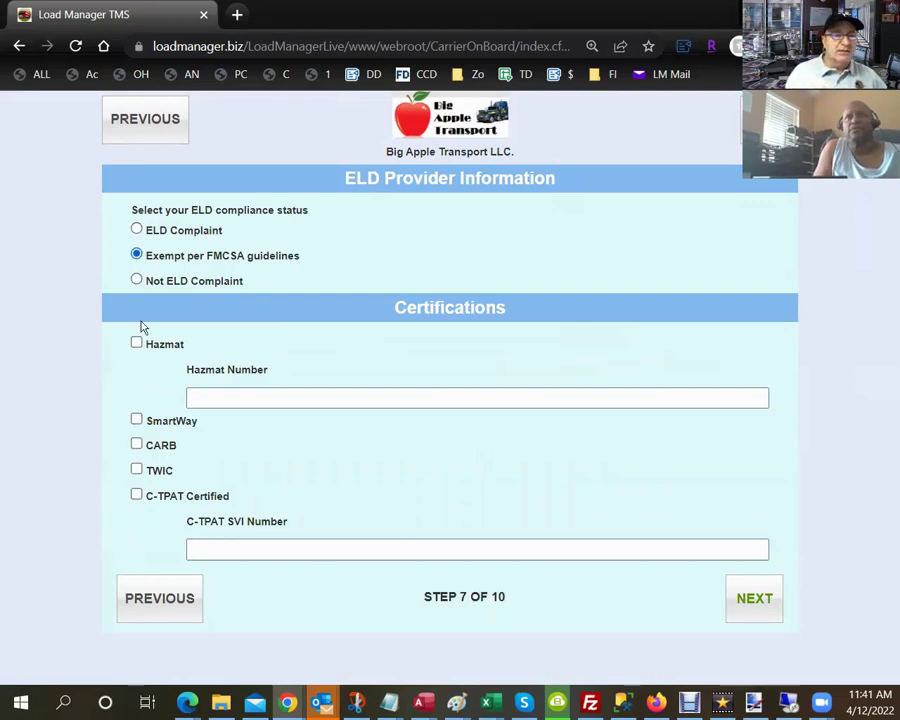
{"action": "left_click", "coordinate": [136, 444]}
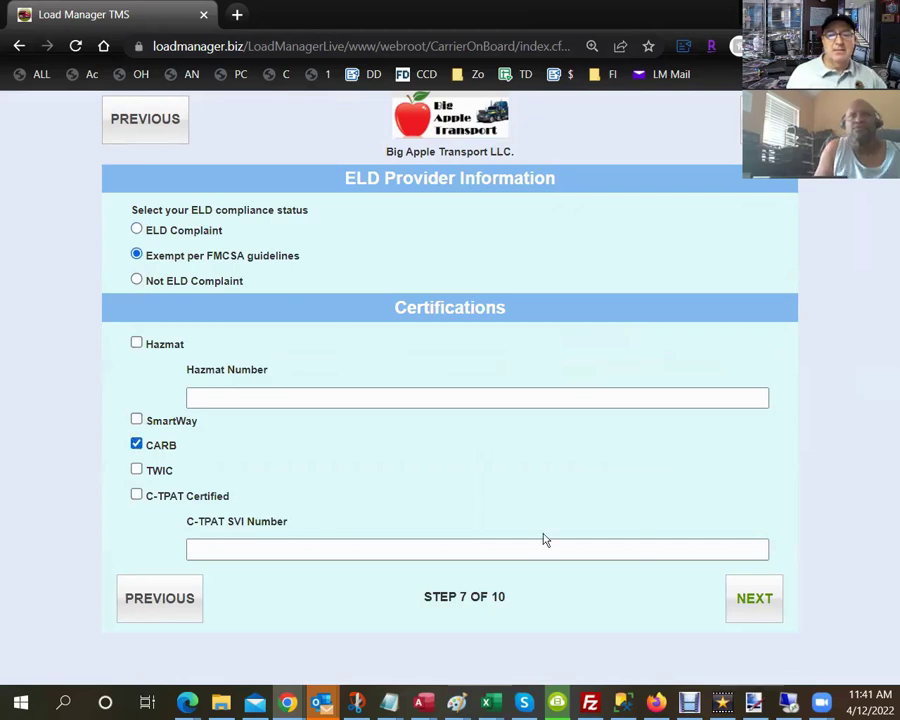
{"action": "left_click", "coordinate": [764, 600]}
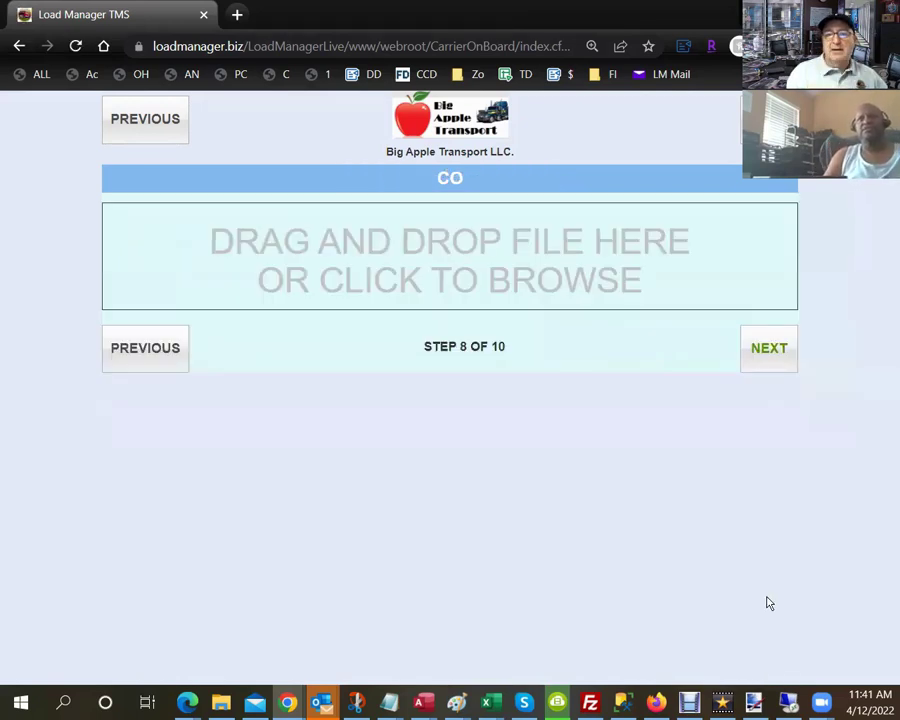
Skip the CO upload and attach Main Logo Large.png as the W9.
{"action": "double_click", "coordinate": [436, 178]}
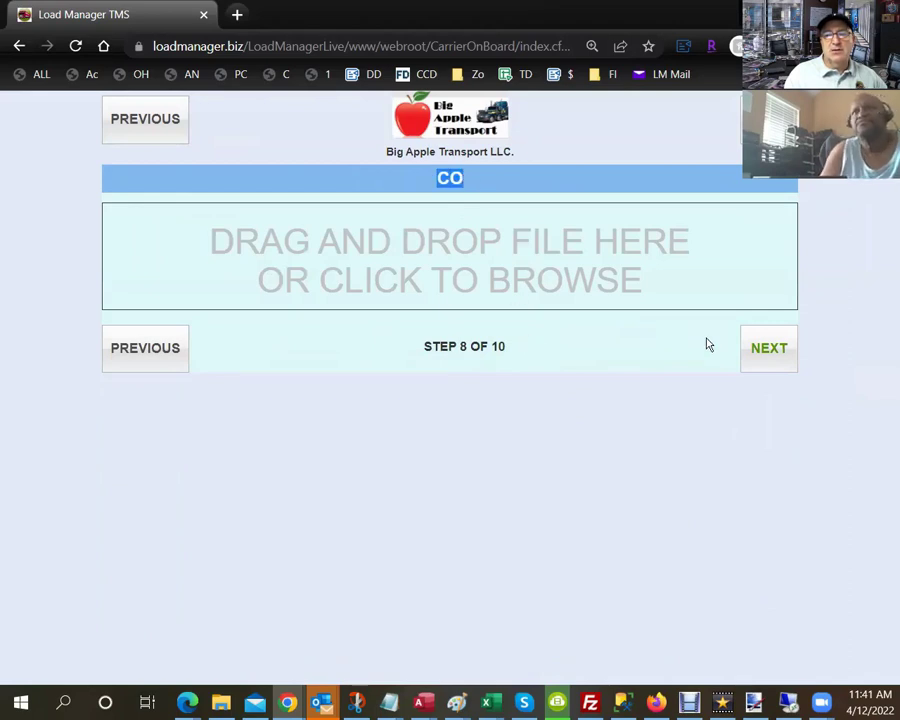
{"action": "left_click", "coordinate": [769, 350]}
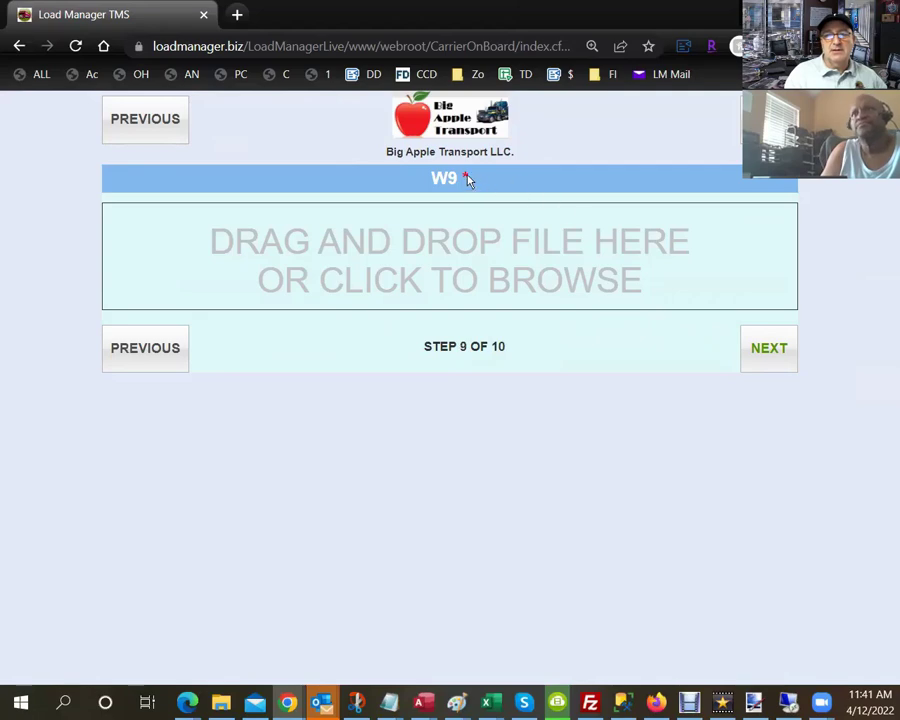
{"action": "left_click_drag", "start_coordinate": [468, 178], "coordinate": [428, 176]}
{"action": "left_click", "coordinate": [443, 257]}
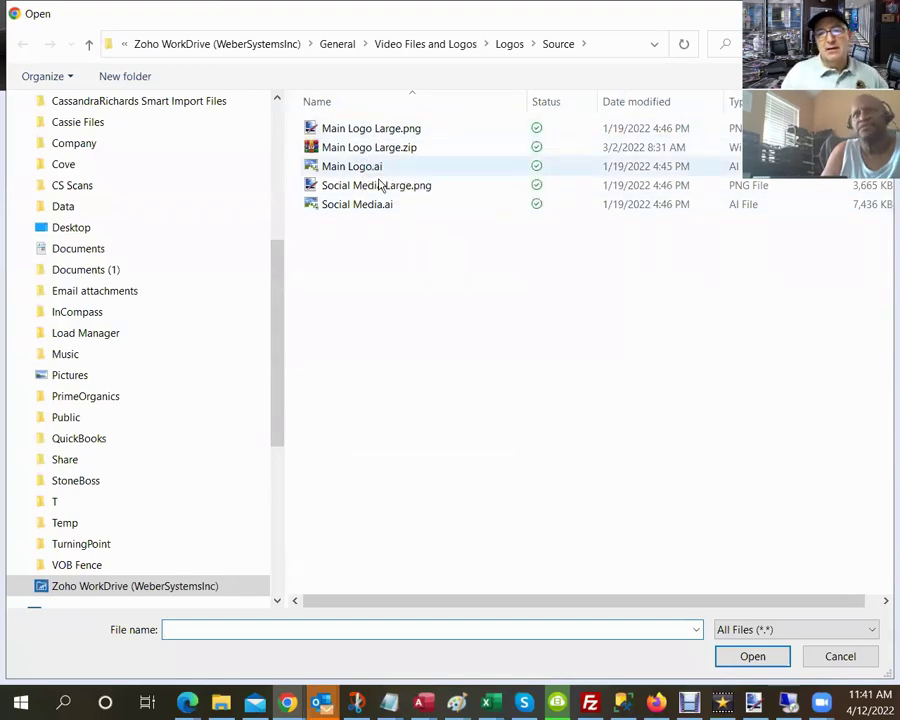
{"action": "double_click", "coordinate": [357, 130]}
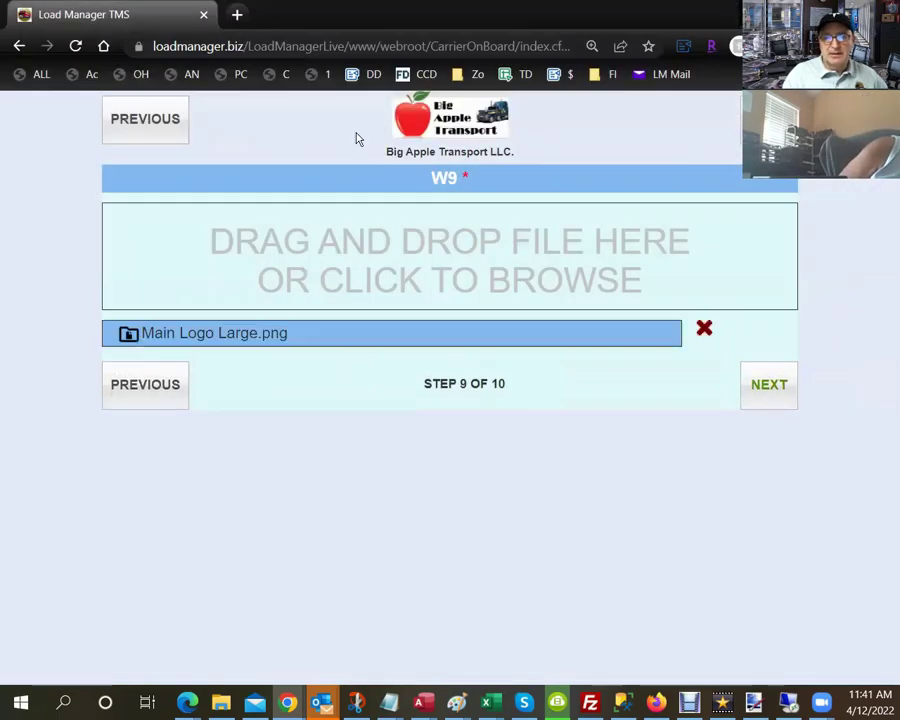
{"action": "left_click", "coordinate": [764, 401]}
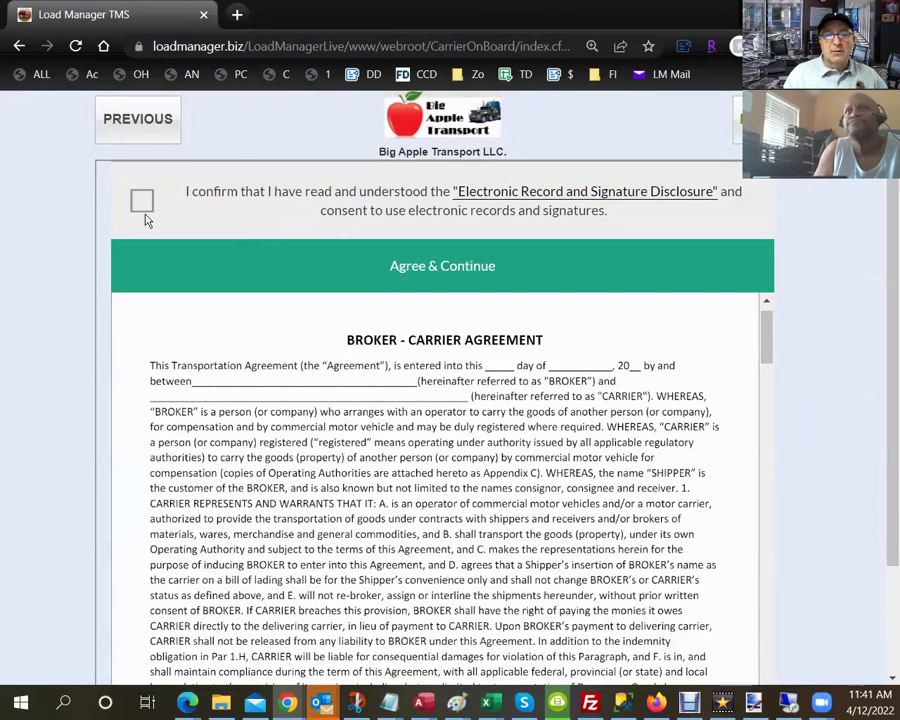
Accept the electronic records and signature disclosure.
{"action": "left_click", "coordinate": [142, 201]}
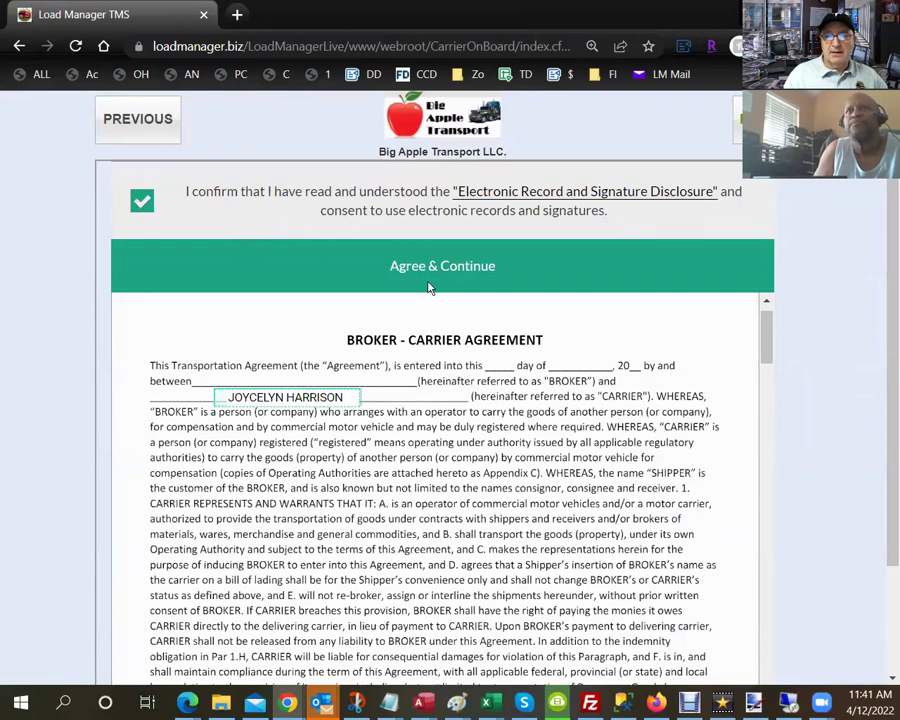
{"action": "left_click", "coordinate": [461, 266]}
{"action": "scroll", "coordinate": [512, 290], "scroll_direction": "down", "scroll_amount": 20}
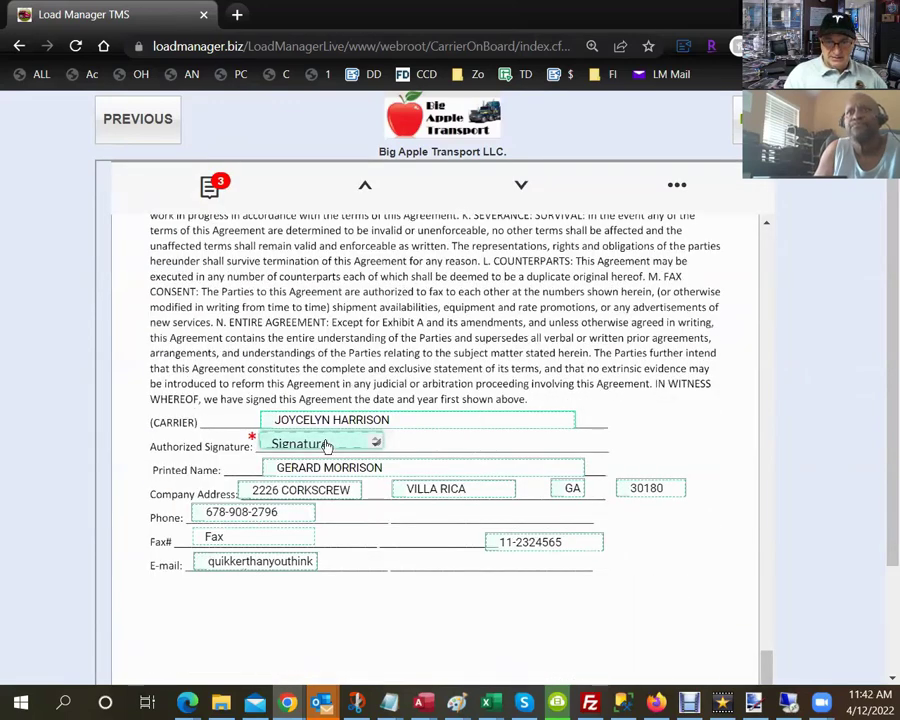
Adopt a typed signature with the signer's name and initials on the Authorized Signature line.
{"action": "left_click", "coordinate": [327, 447]}
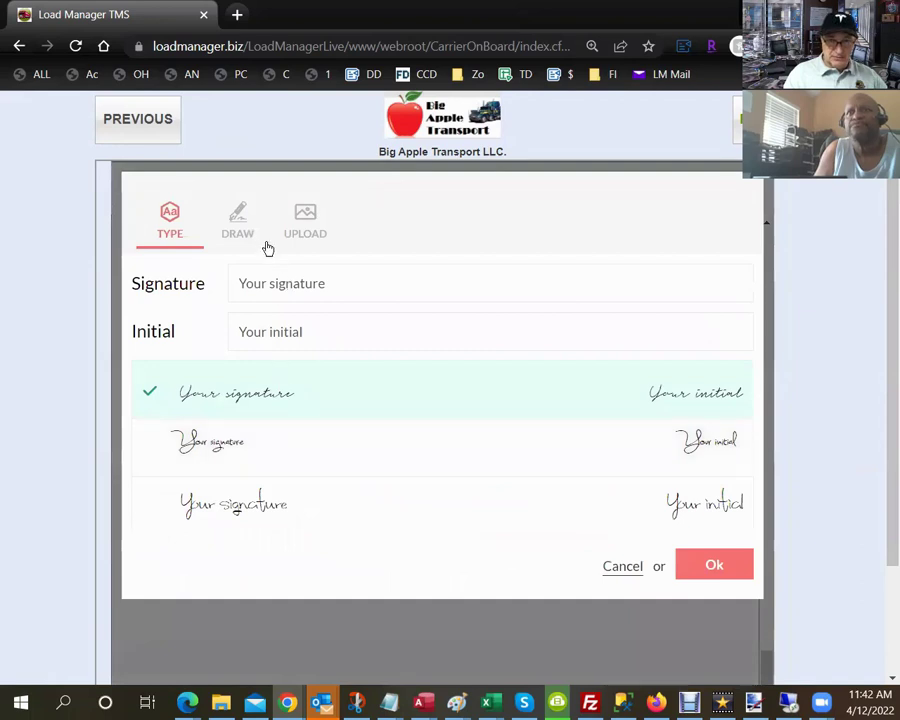
{"action": "left_click", "coordinate": [239, 222]}
{"action": "left_click", "coordinate": [184, 228]}
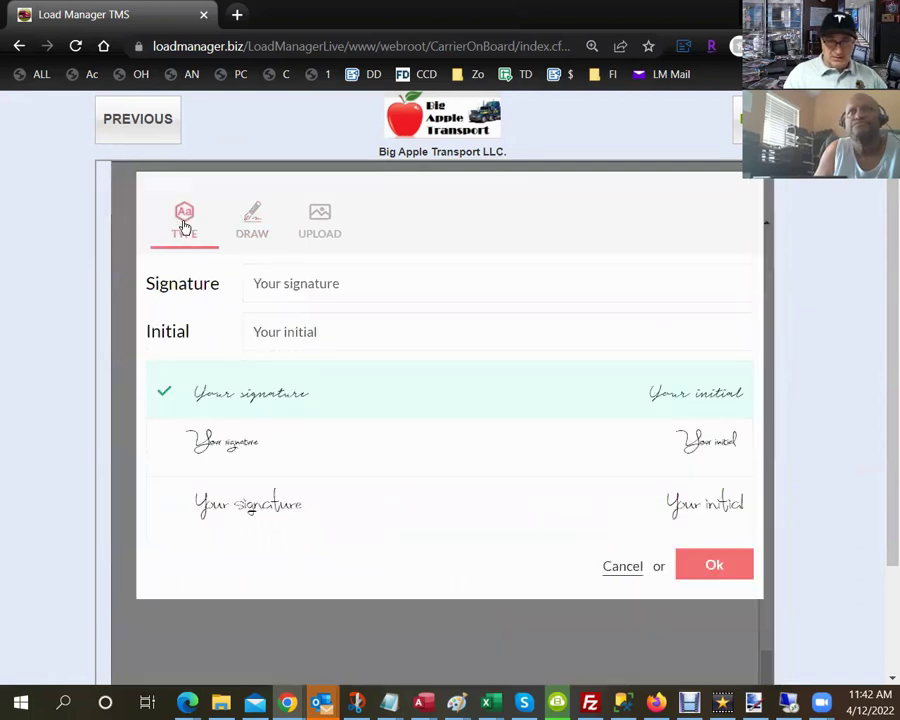
{"action": "left_click", "coordinate": [361, 286]}
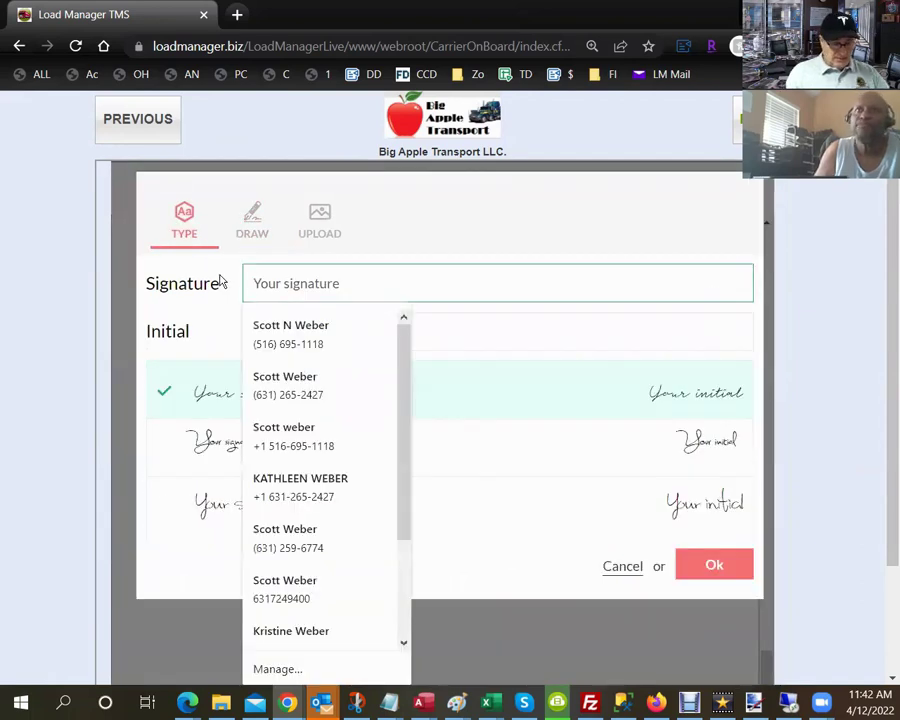
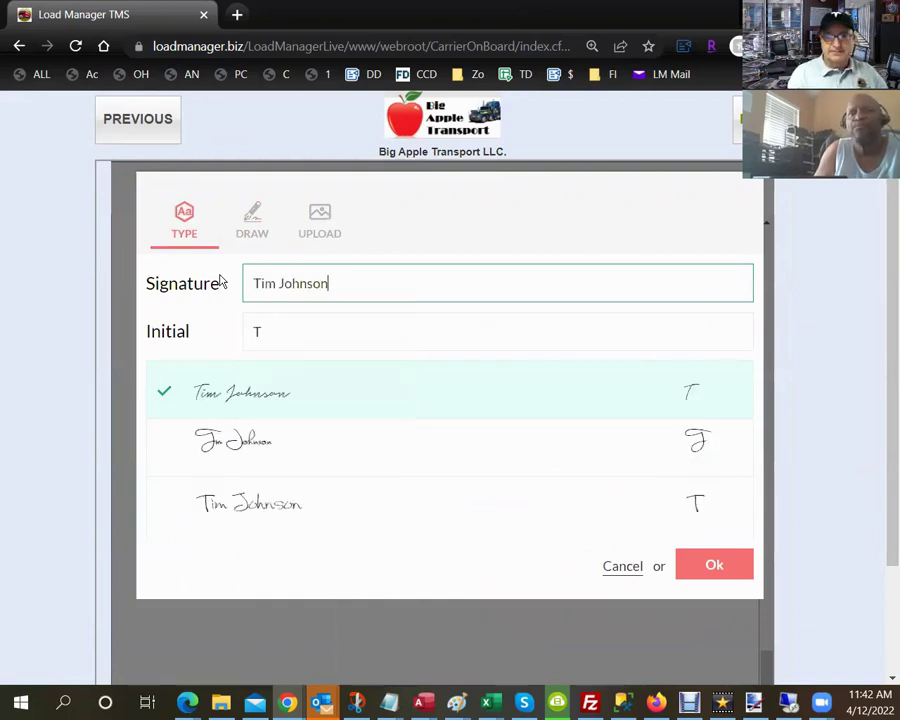
{"action": "key", "text": "Tab"}
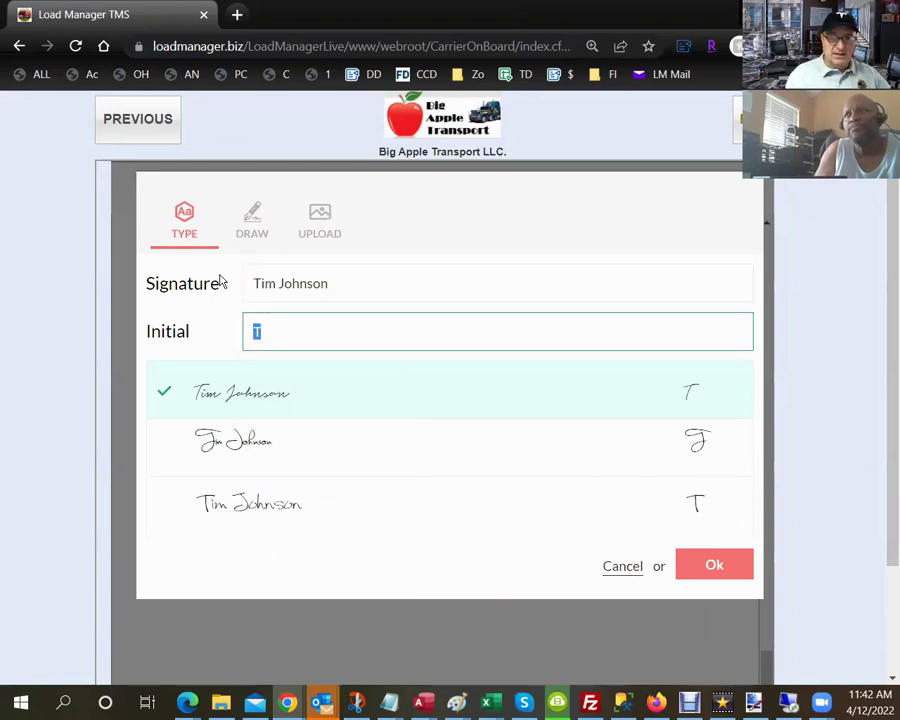
{"action": "type", "text": "J"}
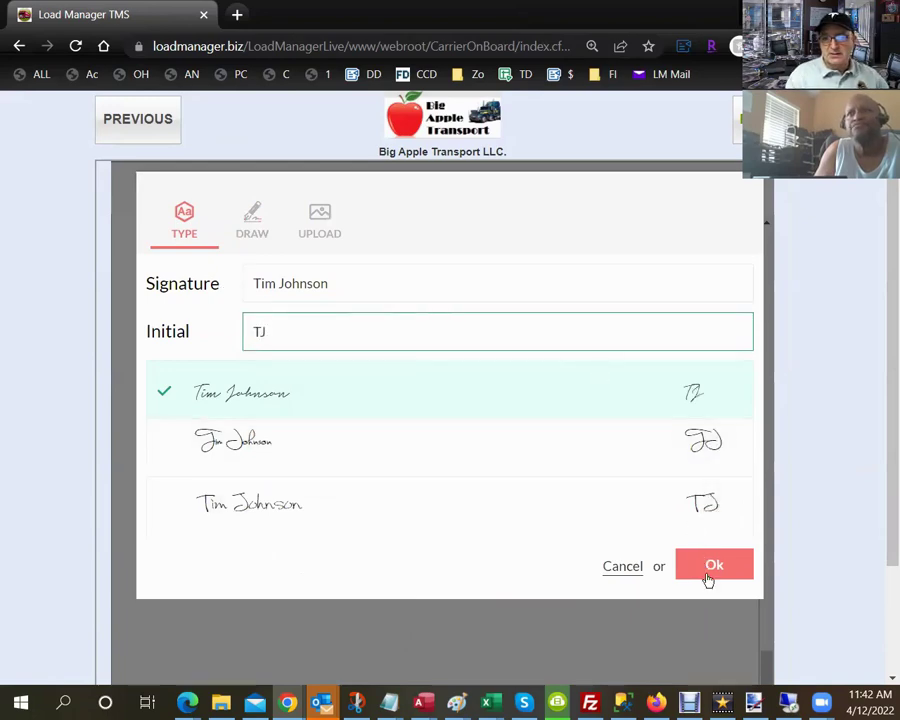
{"action": "left_click", "coordinate": [707, 576]}
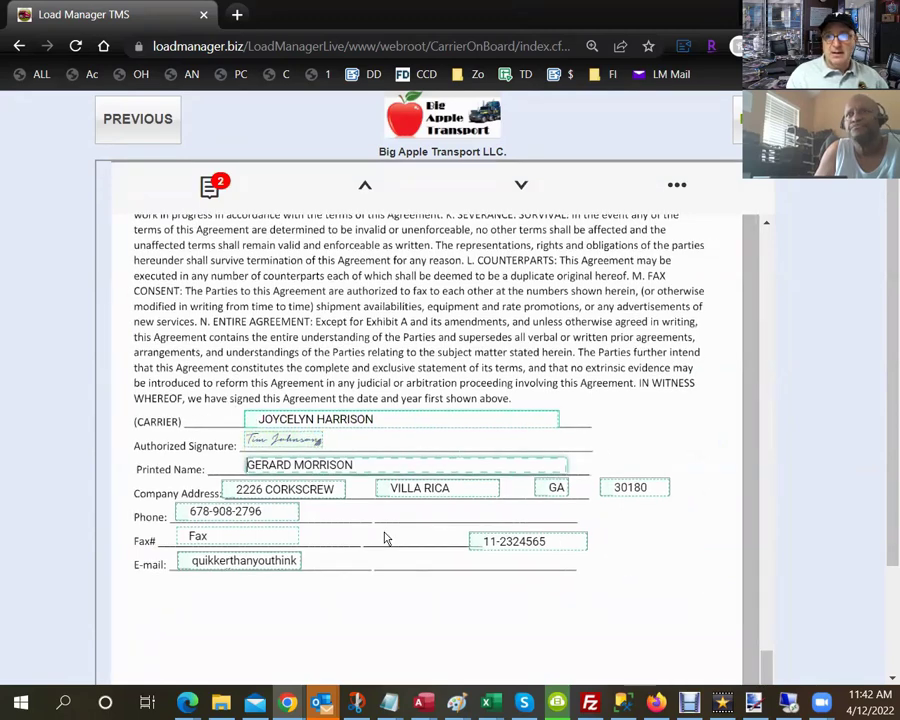
{"action": "scroll", "coordinate": [384, 537], "scroll_direction": "up", "scroll_amount": 1}
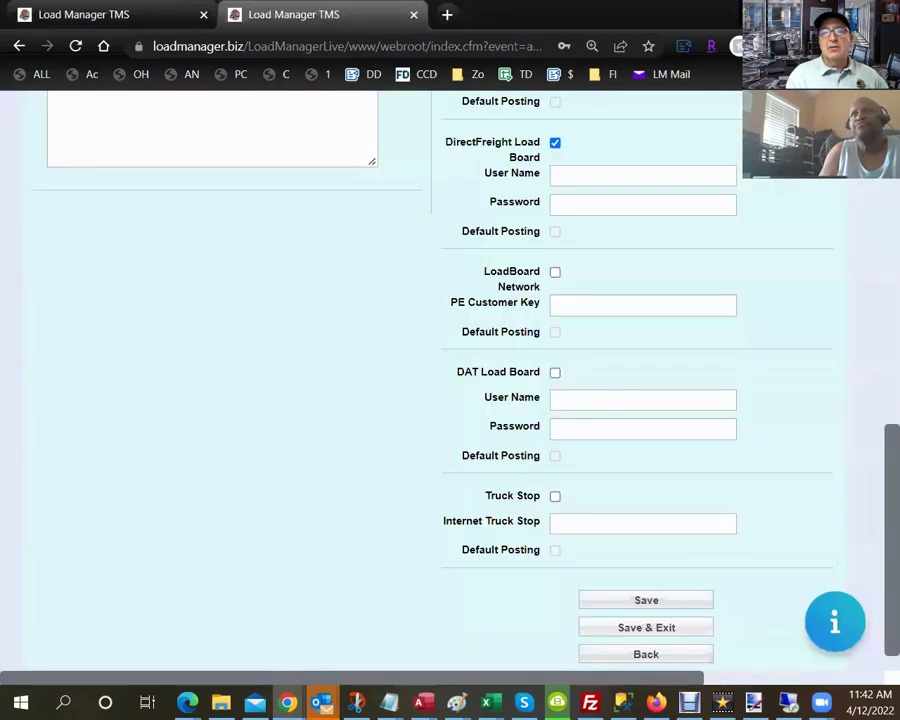
Refresh the carrier record and open its onboarding packet PDF.
{"action": "left_click", "coordinate": [122, 18]}
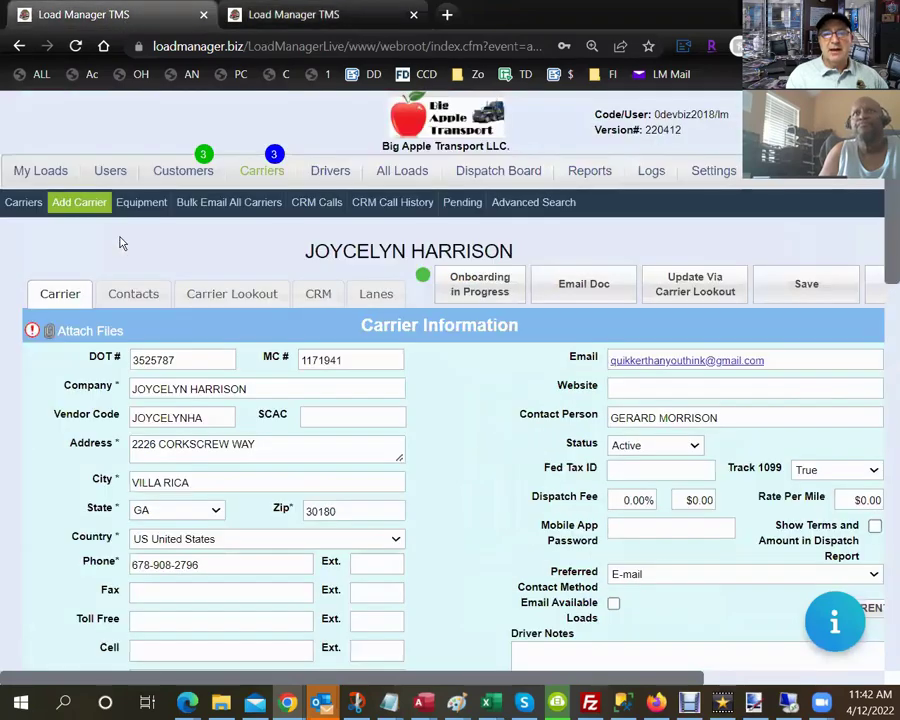
{"action": "left_click", "coordinate": [76, 46]}
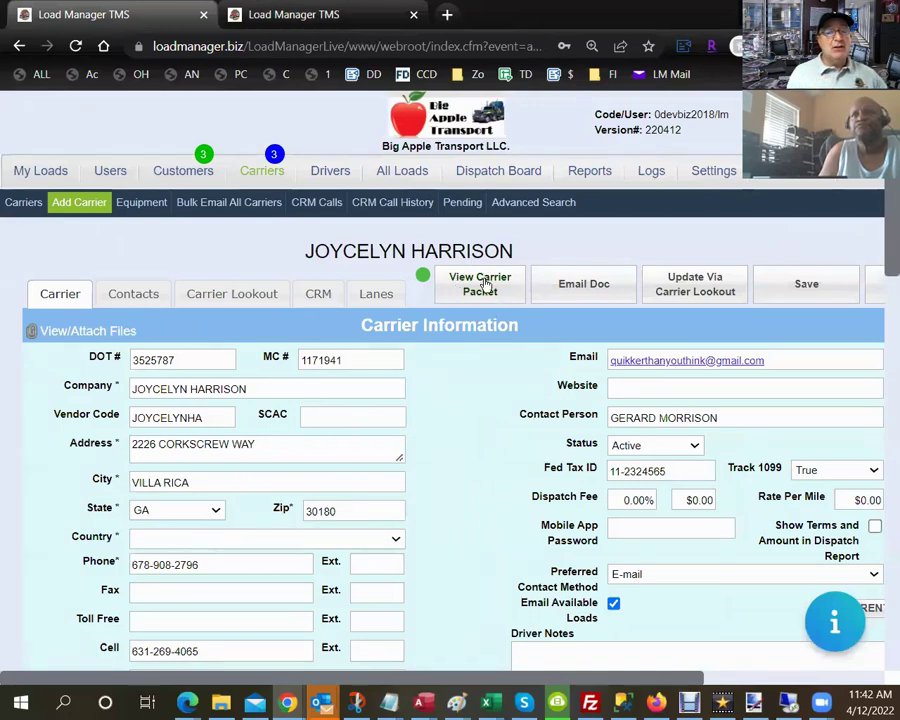
{"action": "left_click", "coordinate": [482, 285]}
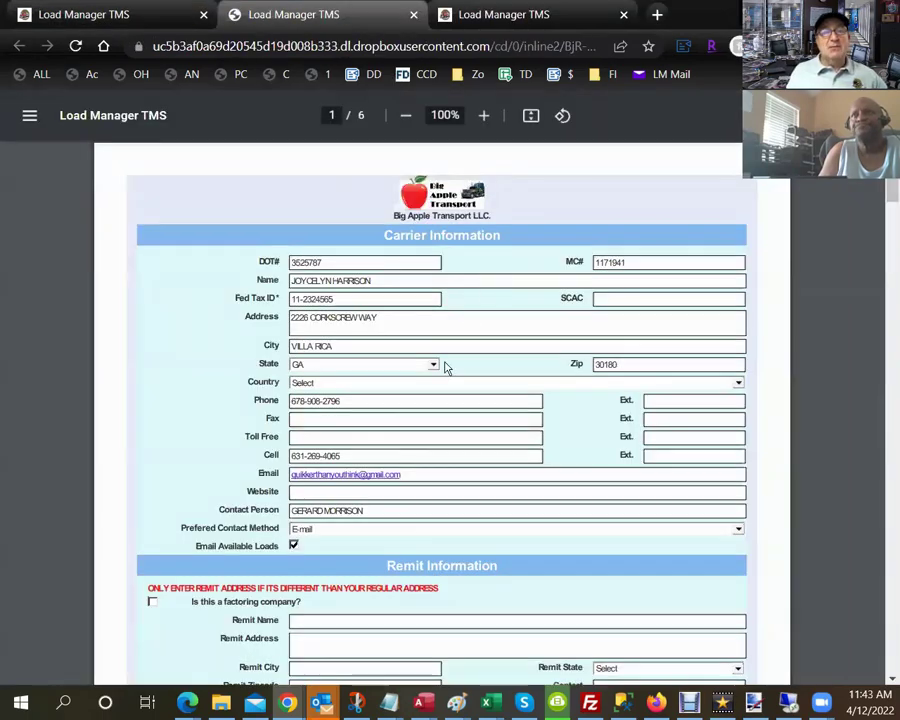
Zoom the packet to 150% and scroll through all six pages.
{"action": "scroll", "coordinate": [446, 368], "scroll_direction": "down", "scroll_amount": 2}
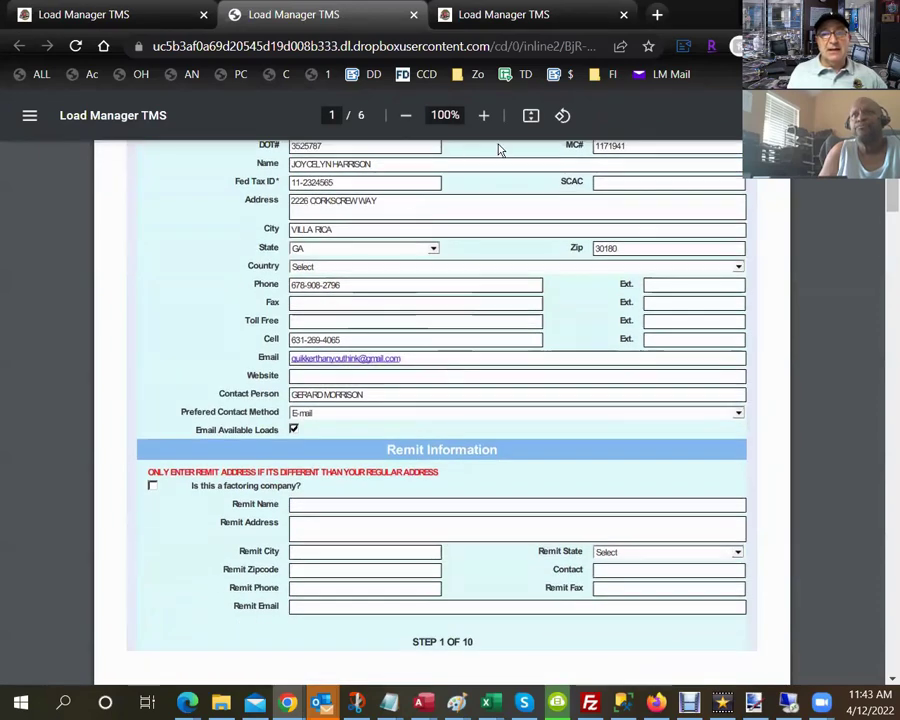
{"action": "left_click", "coordinate": [483, 117]}
{"action": "left_click", "coordinate": [483, 117]}
{"action": "left_click", "coordinate": [483, 117]}
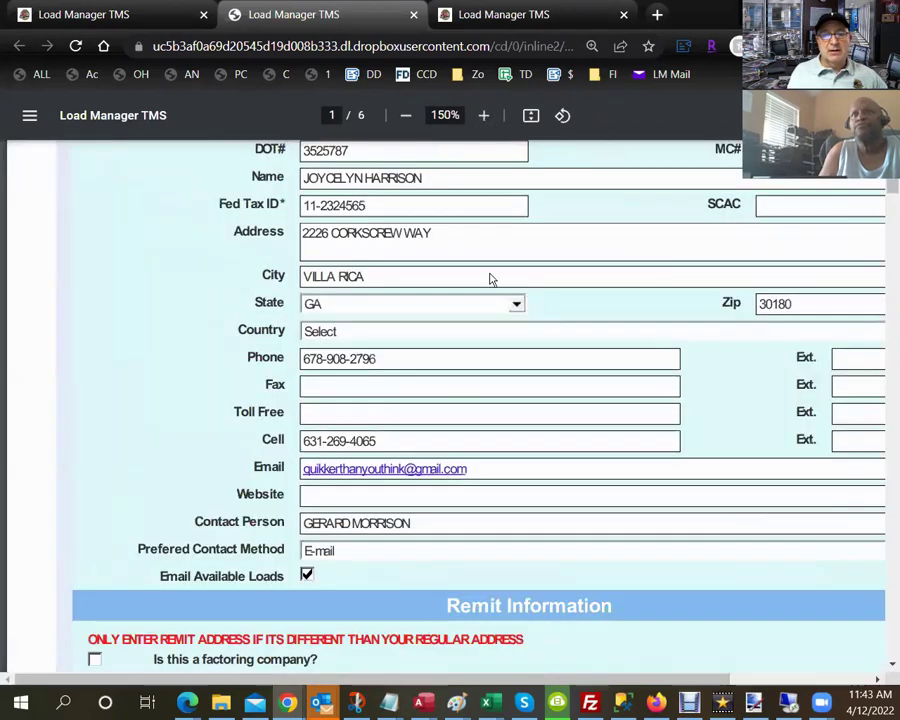
{"action": "scroll", "coordinate": [490, 460], "scroll_direction": "down", "scroll_amount": 5}
{"action": "scroll", "coordinate": [493, 462], "scroll_direction": "down", "scroll_amount": 10}
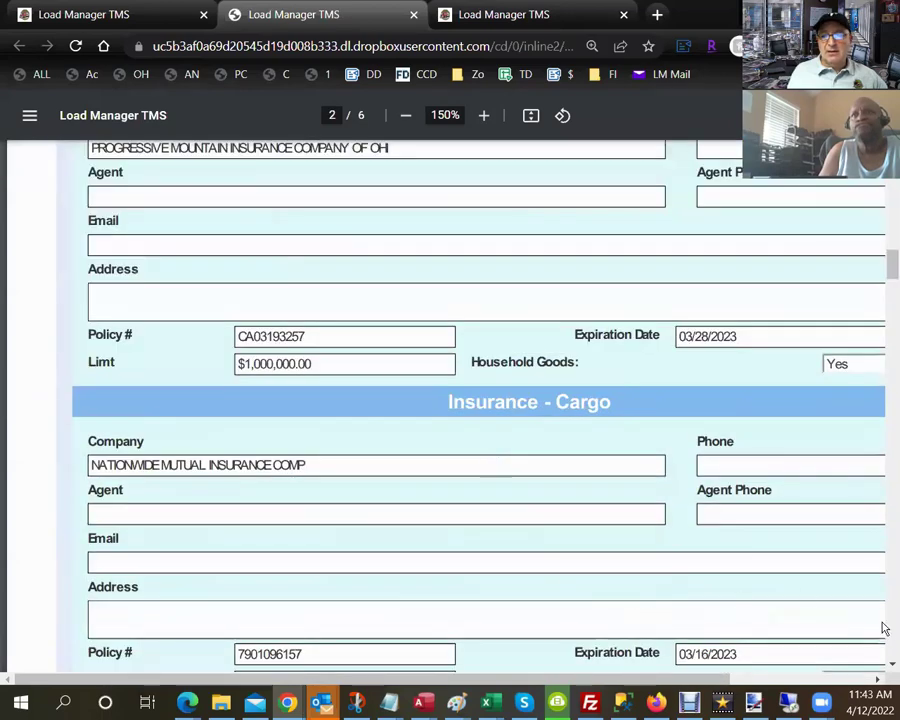
{"action": "scroll", "coordinate": [885, 635], "scroll_direction": "down", "scroll_amount": 12}
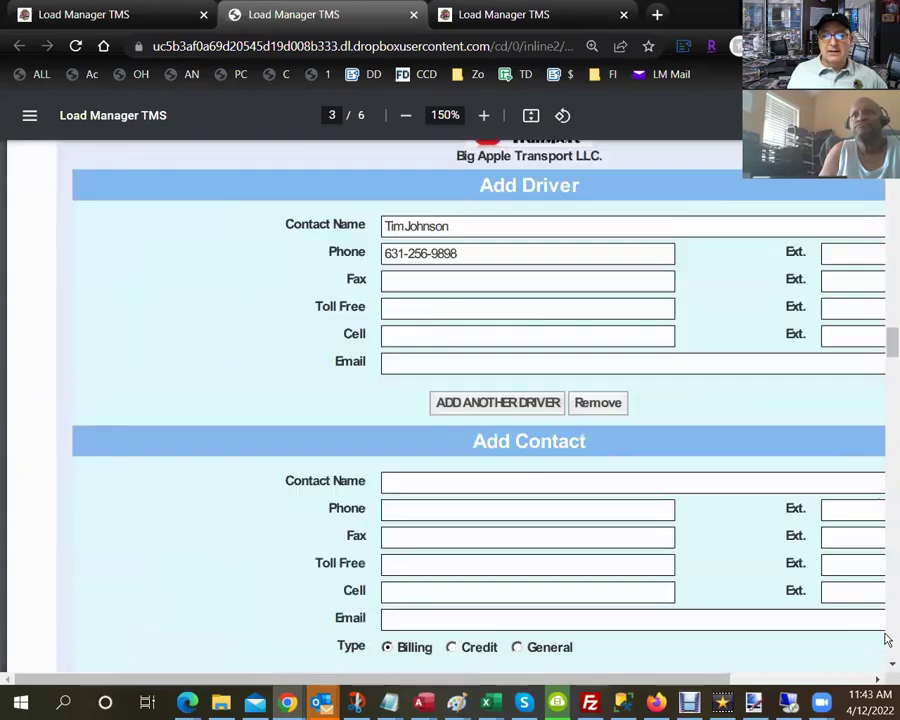
{"action": "scroll", "coordinate": [885, 638], "scroll_direction": "down", "scroll_amount": 20}
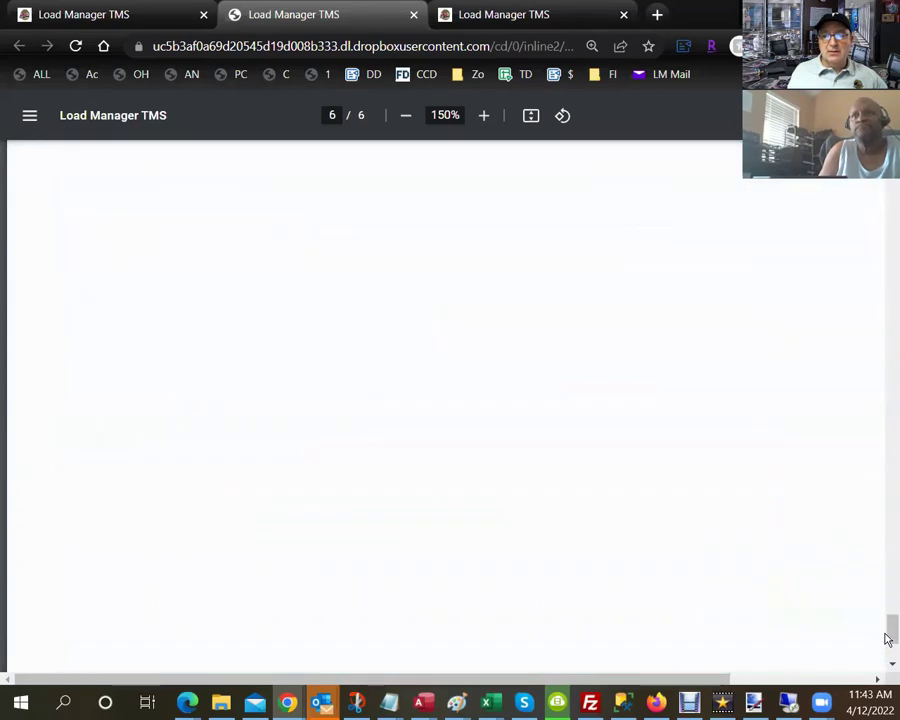
Close the packet PDF, check the W9 in the carrier's attached files, then go to All Loads.
{"action": "left_click", "coordinate": [413, 16]}
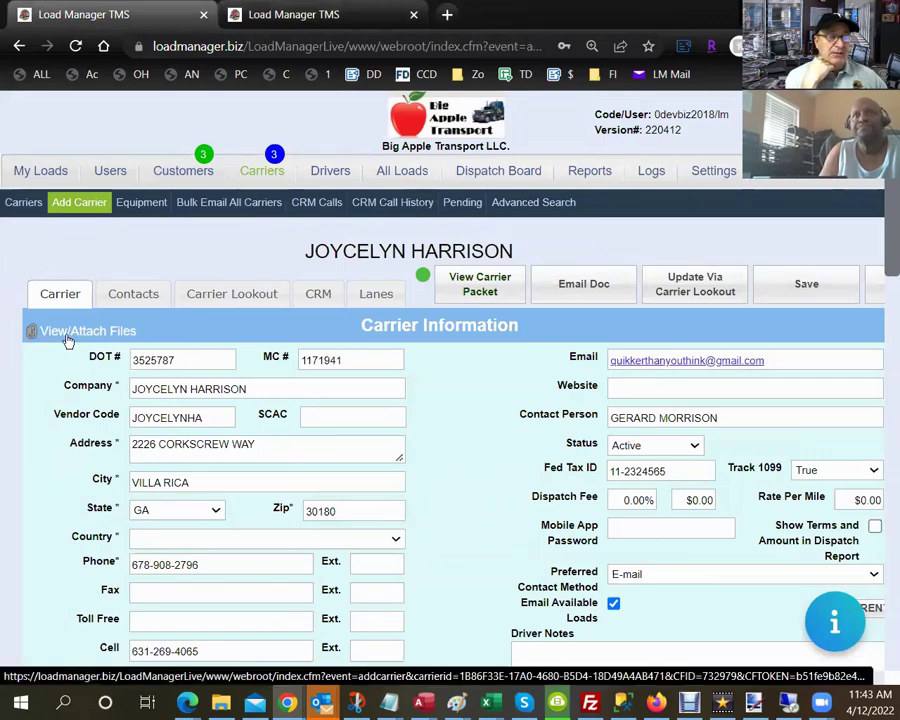
{"action": "left_click", "coordinate": [66, 333]}
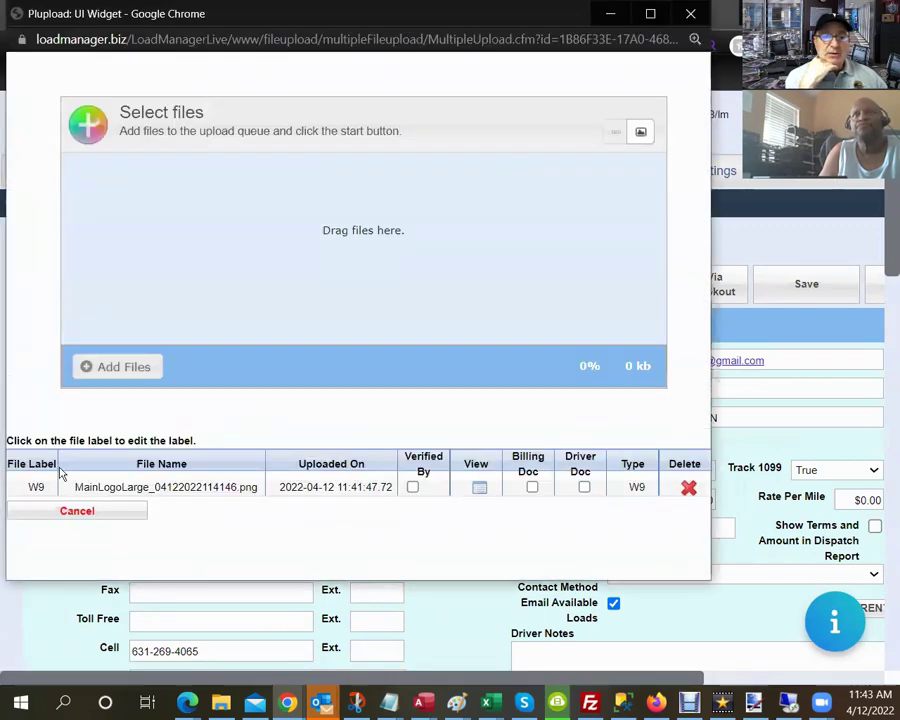
{"action": "left_click", "coordinate": [35, 486]}
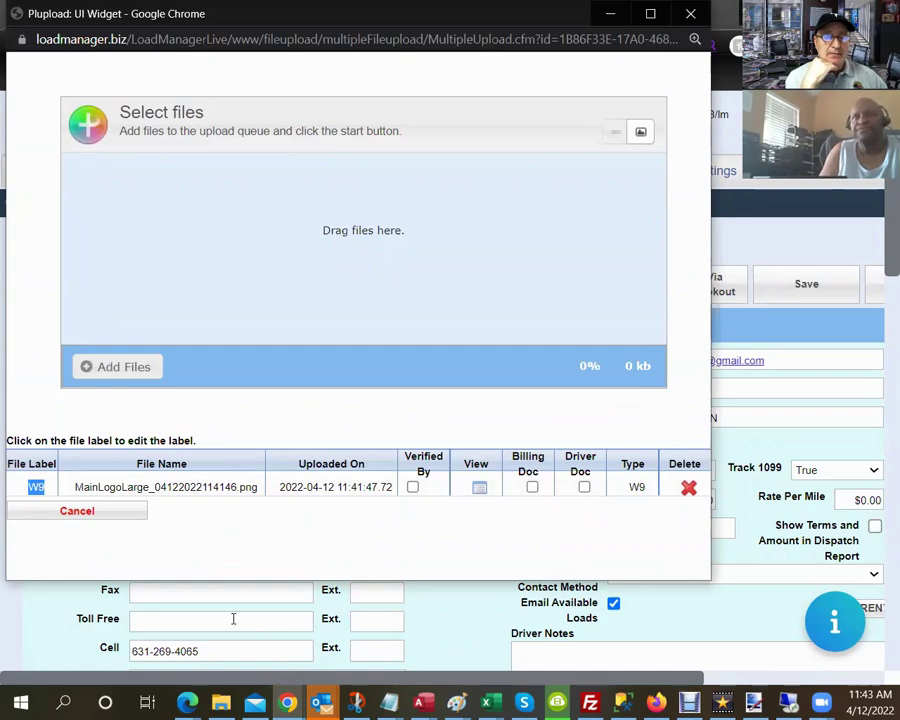
{"action": "left_click", "coordinate": [691, 14]}
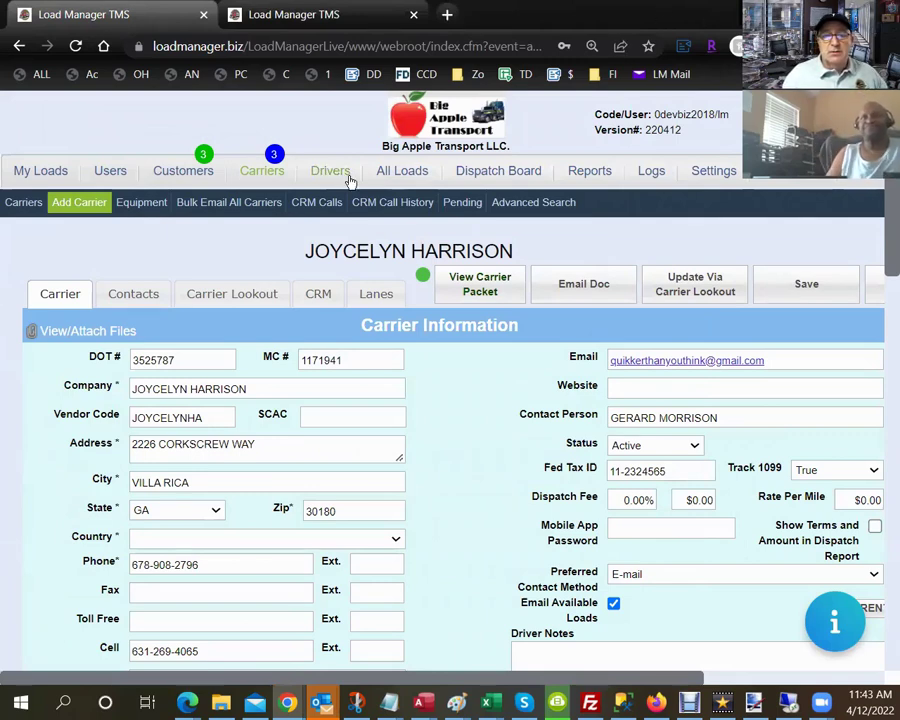
{"action": "left_click", "coordinate": [398, 173]}
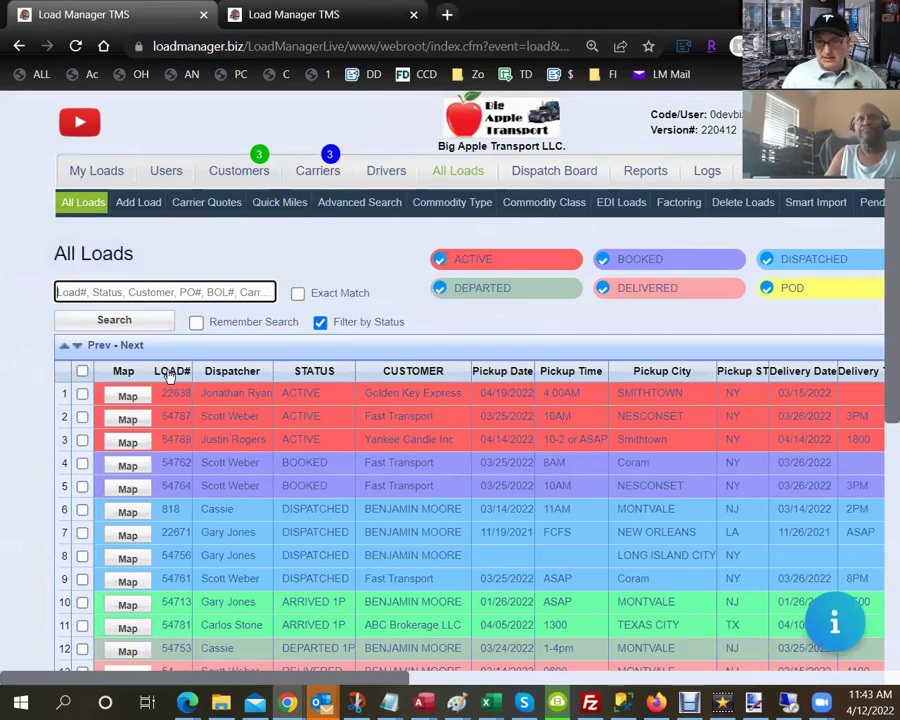
Open load 54789 and assign the new carrier as its driver.
{"action": "left_click", "coordinate": [221, 441]}
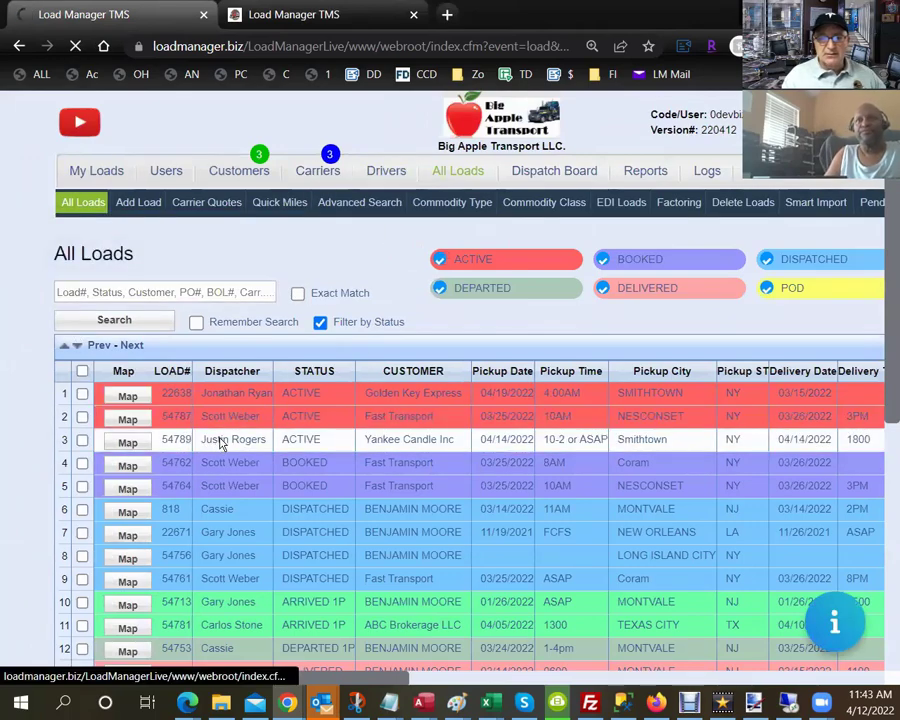
{"action": "scroll", "coordinate": [281, 378], "scroll_direction": "down", "scroll_amount": 8}
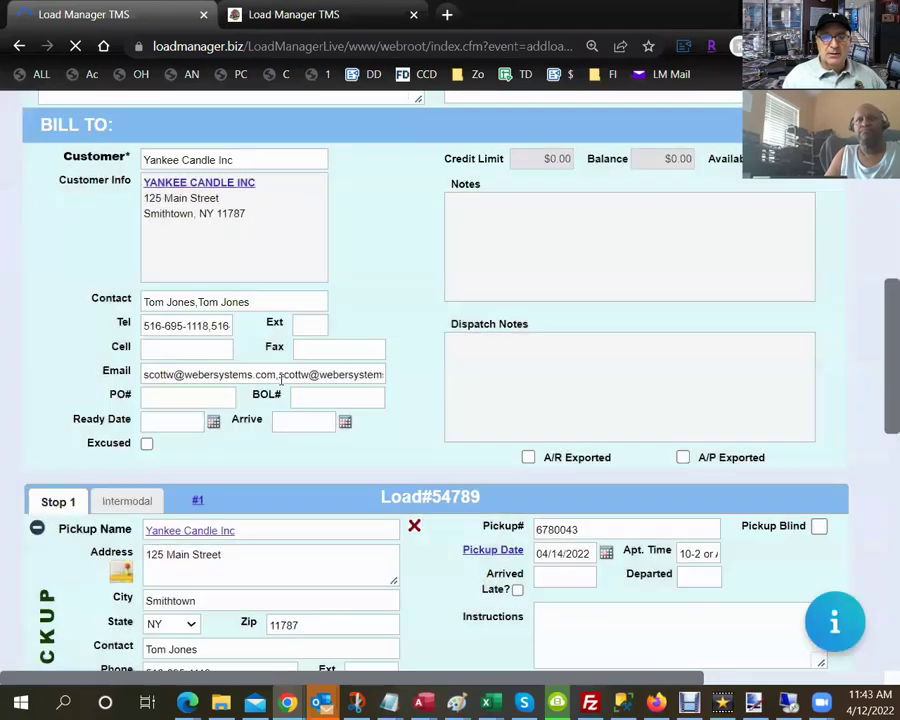
{"action": "scroll", "coordinate": [281, 378], "scroll_direction": "down", "scroll_amount": 7}
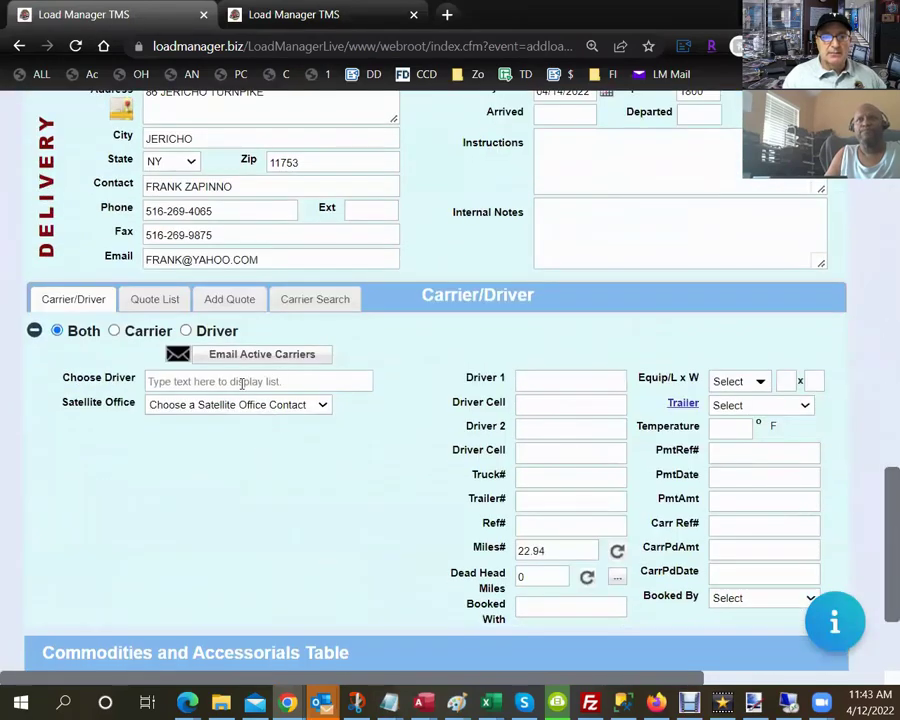
{"action": "left_click", "coordinate": [242, 381]}
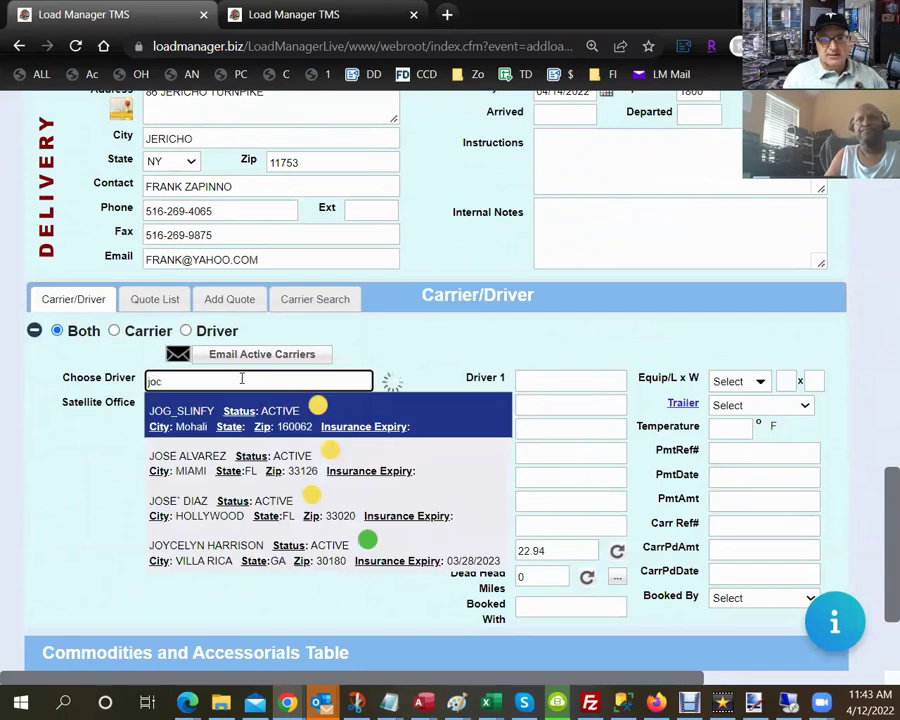
{"action": "key", "text": "BackSpace"}
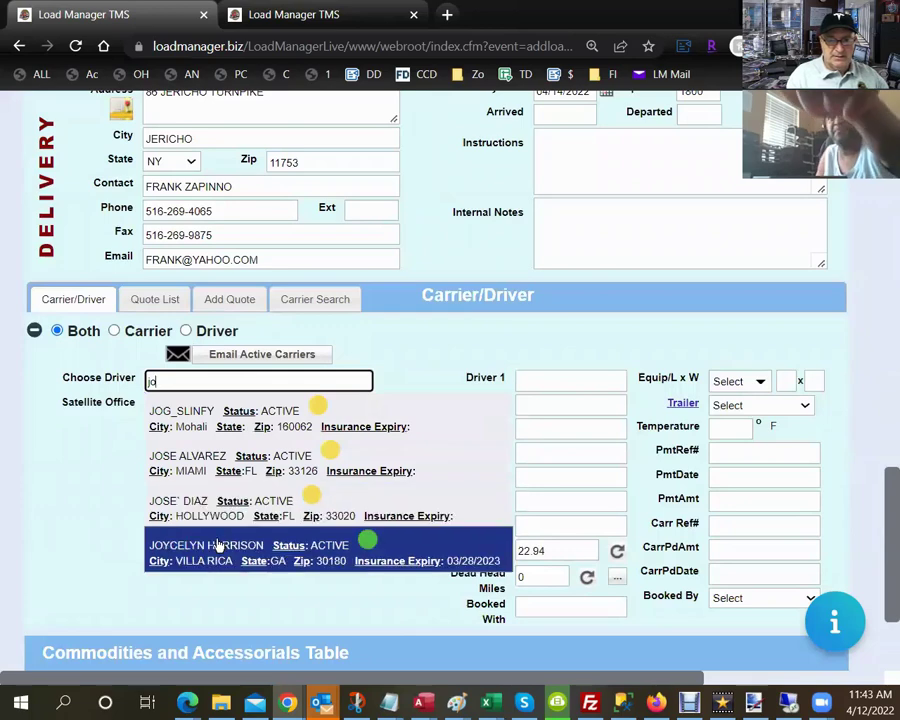
{"action": "left_click", "coordinate": [215, 543]}
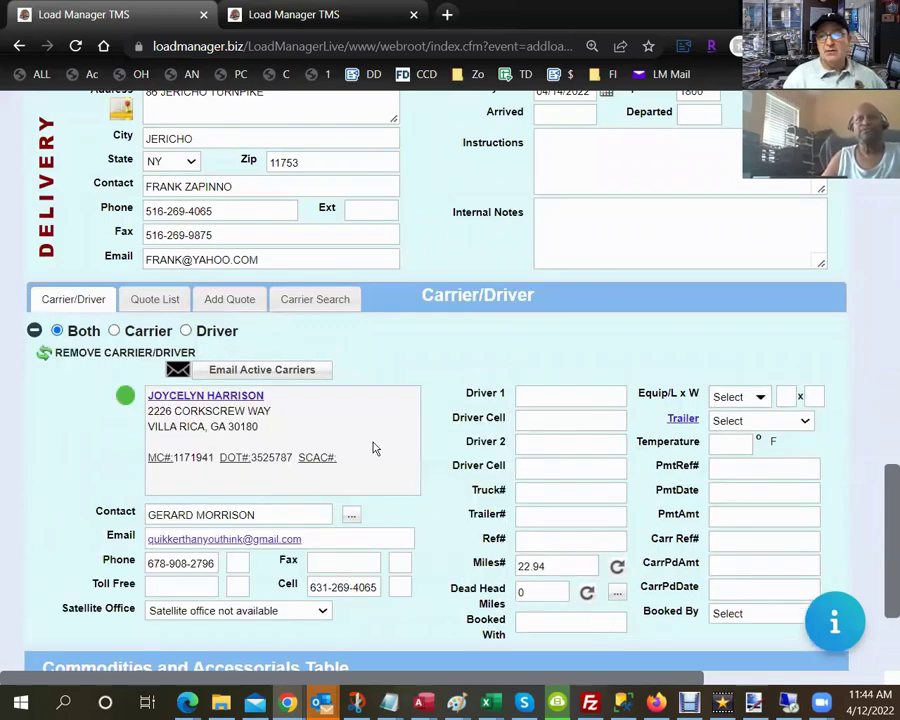
Set the load's trailer type to FLATBED PARTIAL W/TARPS.
{"action": "left_click", "coordinate": [777, 424]}
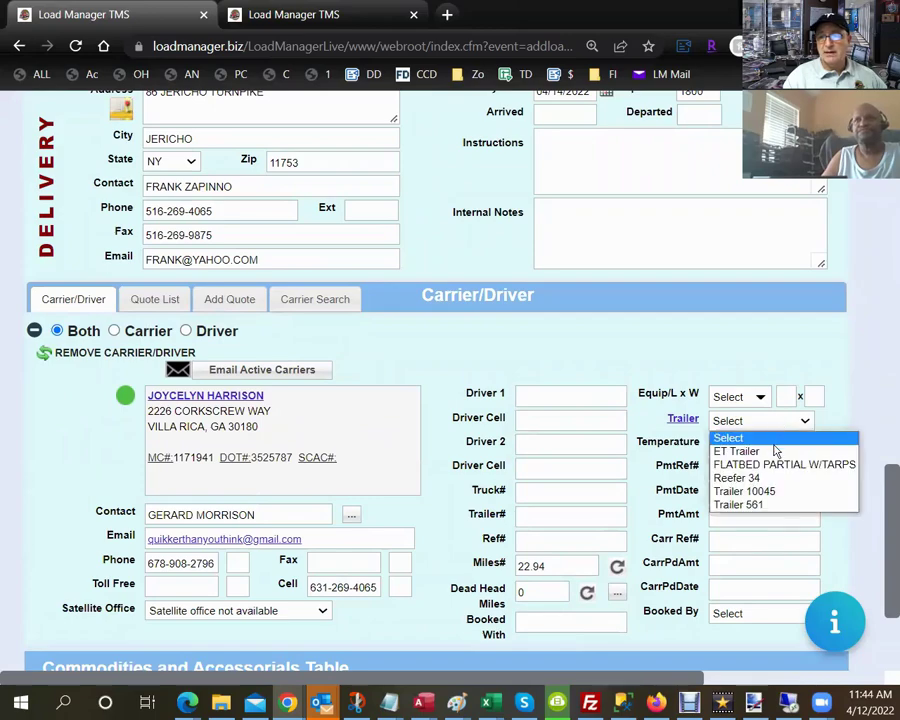
{"action": "left_click", "coordinate": [773, 465]}
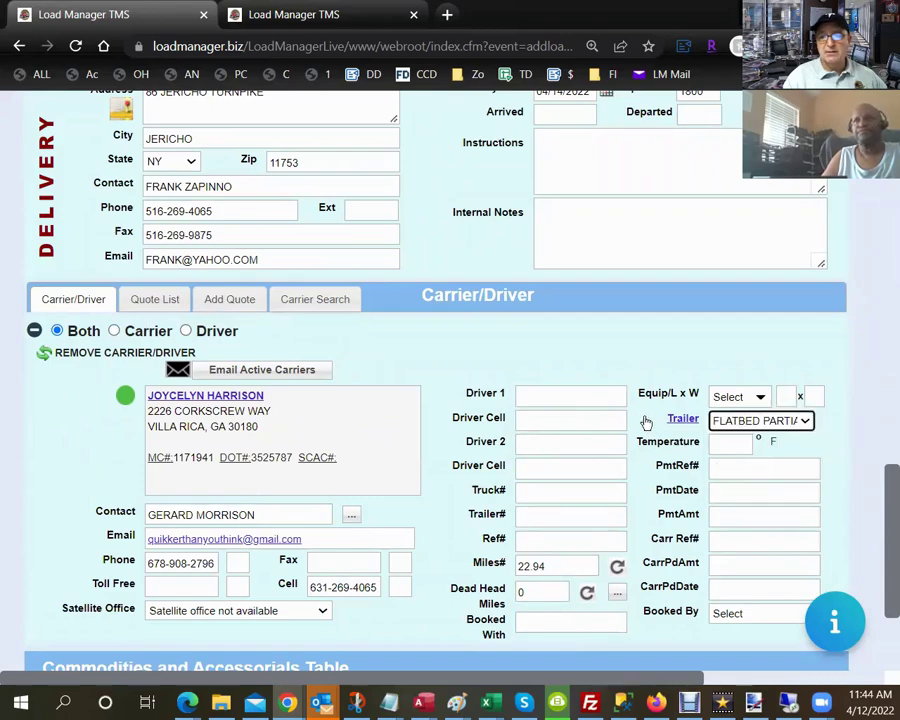
{"action": "scroll", "coordinate": [642, 419], "scroll_direction": "up", "scroll_amount": 10}
{"action": "scroll", "coordinate": [642, 414], "scroll_direction": "up", "scroll_amount": 10}
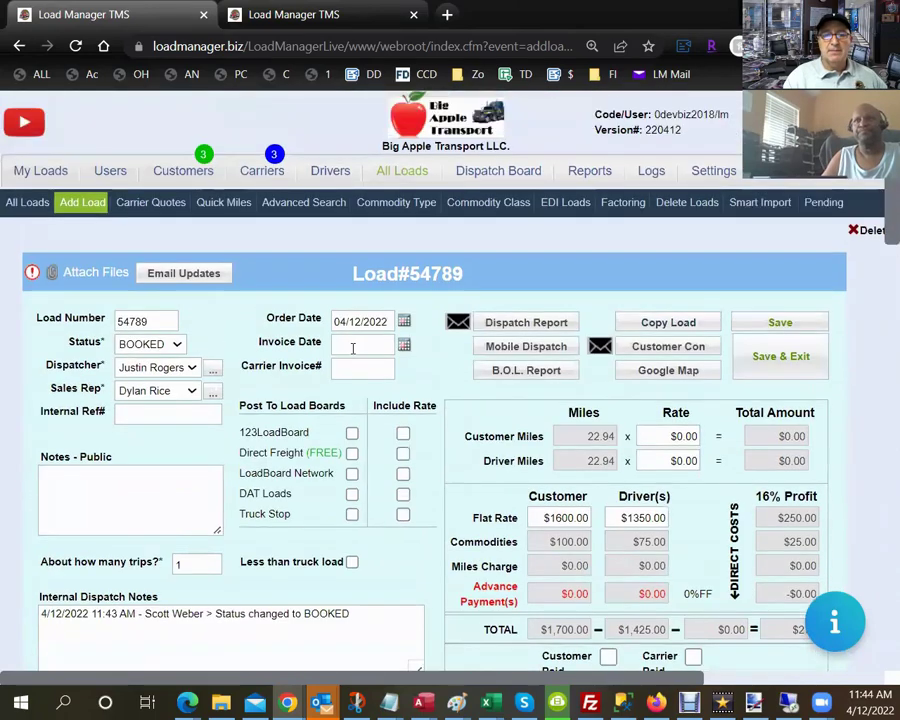
Keep load 54789's status as BOOKED, review the dispatch notes, and save the load.
{"action": "left_click", "coordinate": [178, 344]}
{"action": "left_click", "coordinate": [180, 346]}
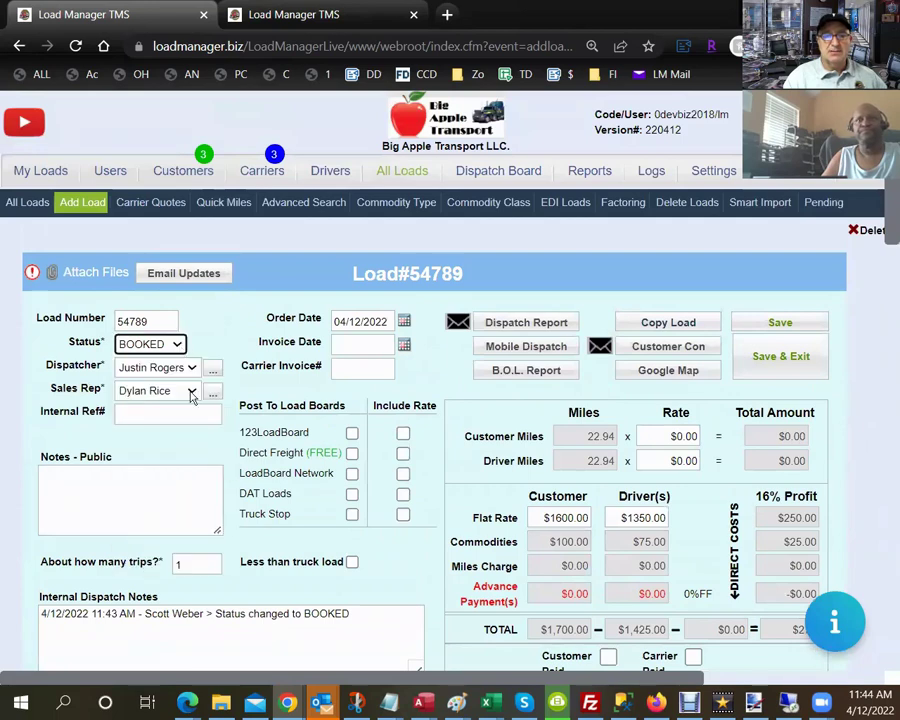
{"action": "left_click_drag", "start_coordinate": [30, 604], "coordinate": [30, 589]}
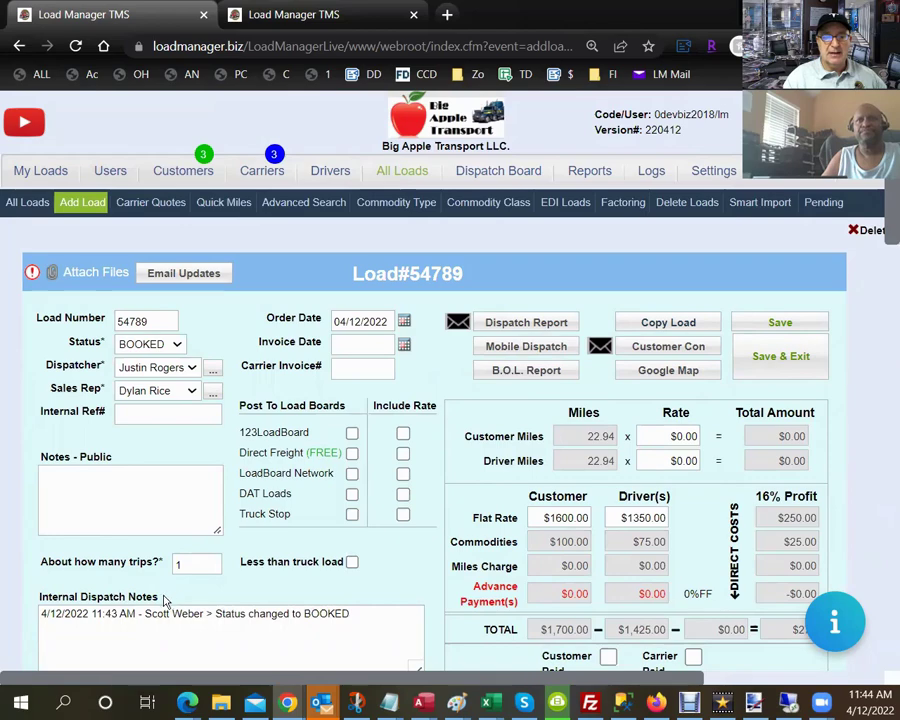
{"action": "left_click_drag", "start_coordinate": [167, 597], "coordinate": [60, 596]}
{"action": "scroll", "coordinate": [85, 585], "scroll_direction": "down", "scroll_amount": 2}
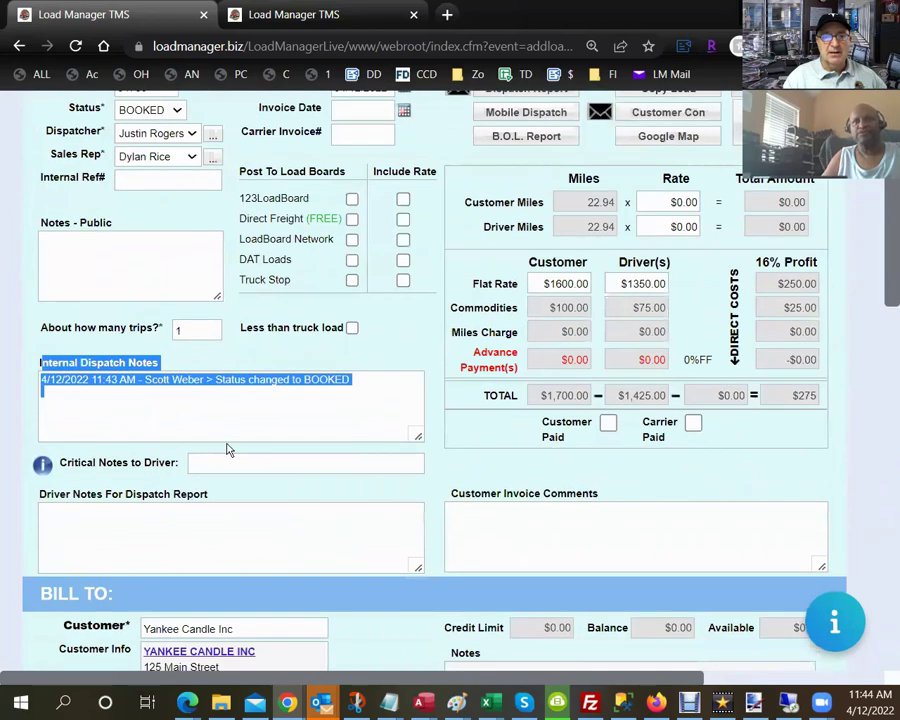
{"action": "left_click", "coordinate": [323, 370]}
{"action": "scroll", "coordinate": [346, 366], "scroll_direction": "up", "scroll_amount": 2}
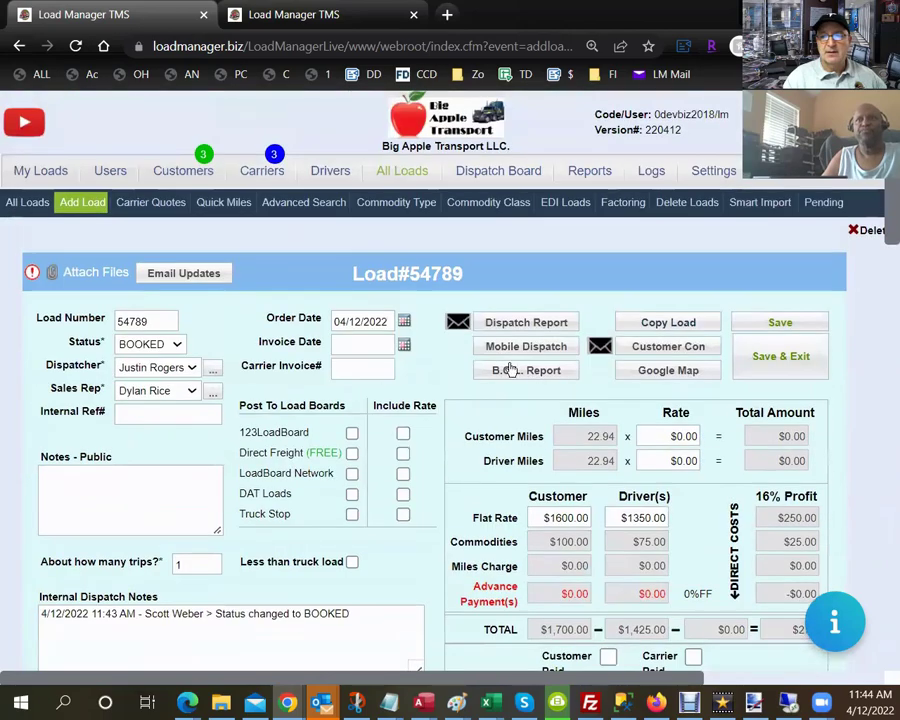
{"action": "left_click", "coordinate": [754, 328]}
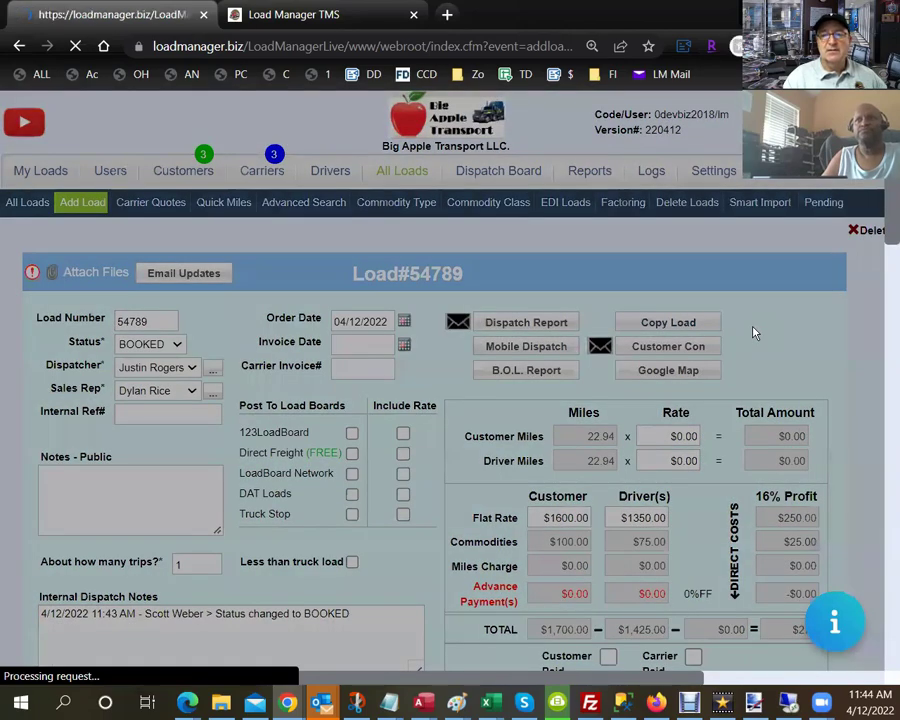
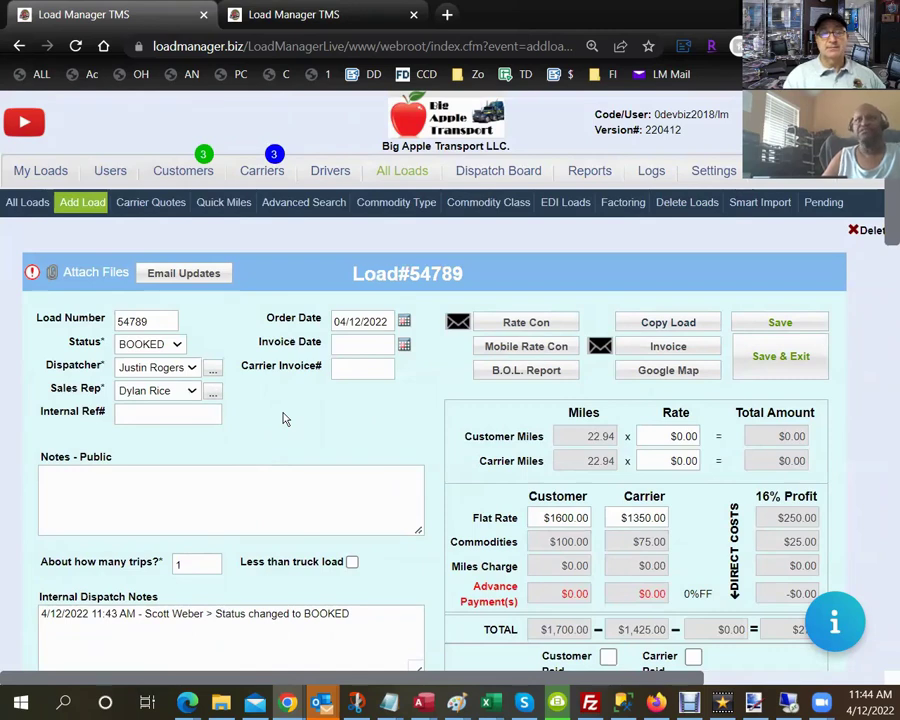
Open the rate confirmation and highlight the broker, Big Apple Transport LLC, carrier, and pickup/delivery headings.
{"action": "left_click", "coordinate": [532, 322]}
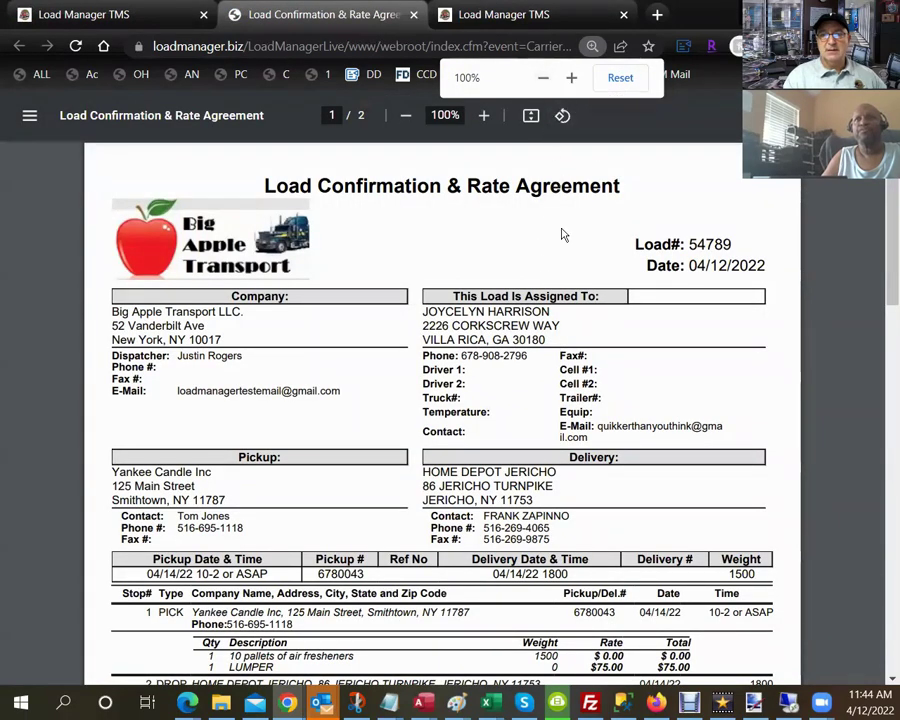
{"action": "left_click_drag", "start_coordinate": [224, 340], "coordinate": [118, 310]}
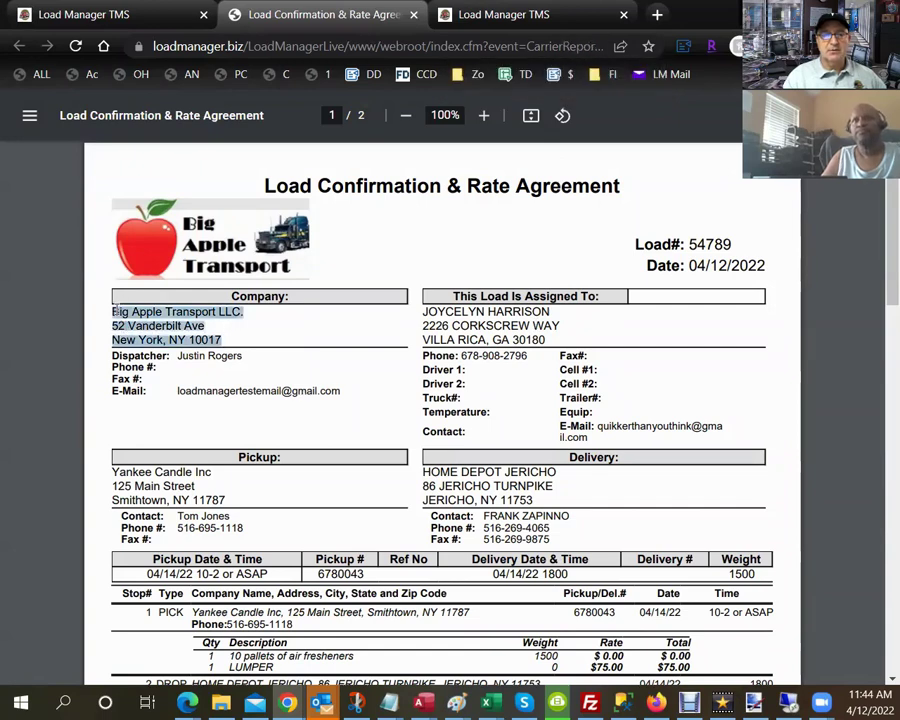
{"action": "left_click", "coordinate": [115, 308]}
{"action": "left_click_drag", "start_coordinate": [115, 310], "coordinate": [243, 313]}
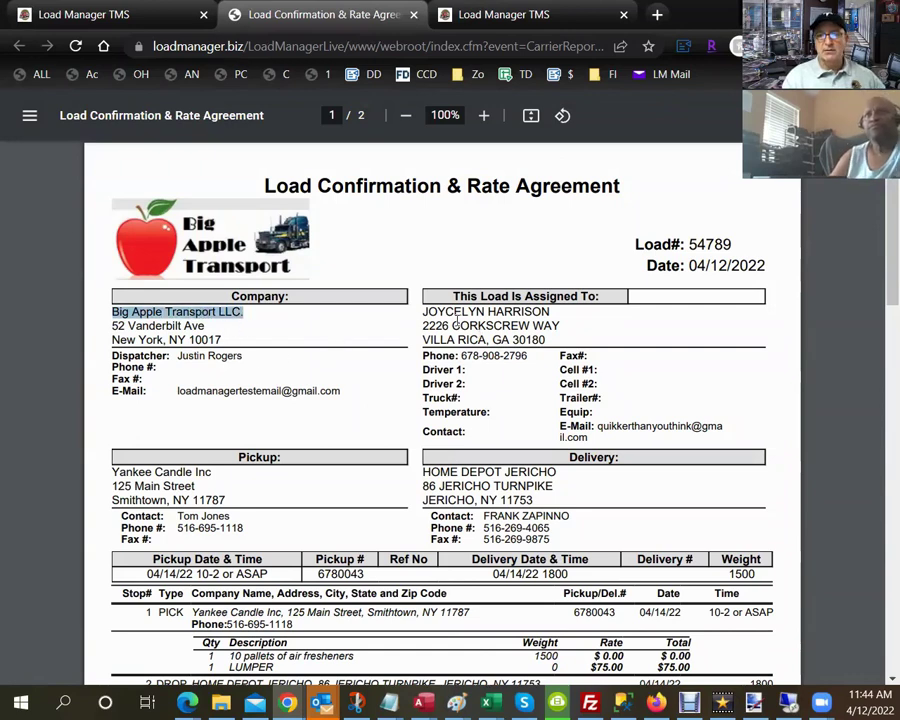
{"action": "left_click", "coordinate": [423, 310]}
{"action": "left_click_drag", "start_coordinate": [423, 310], "coordinate": [555, 318]}
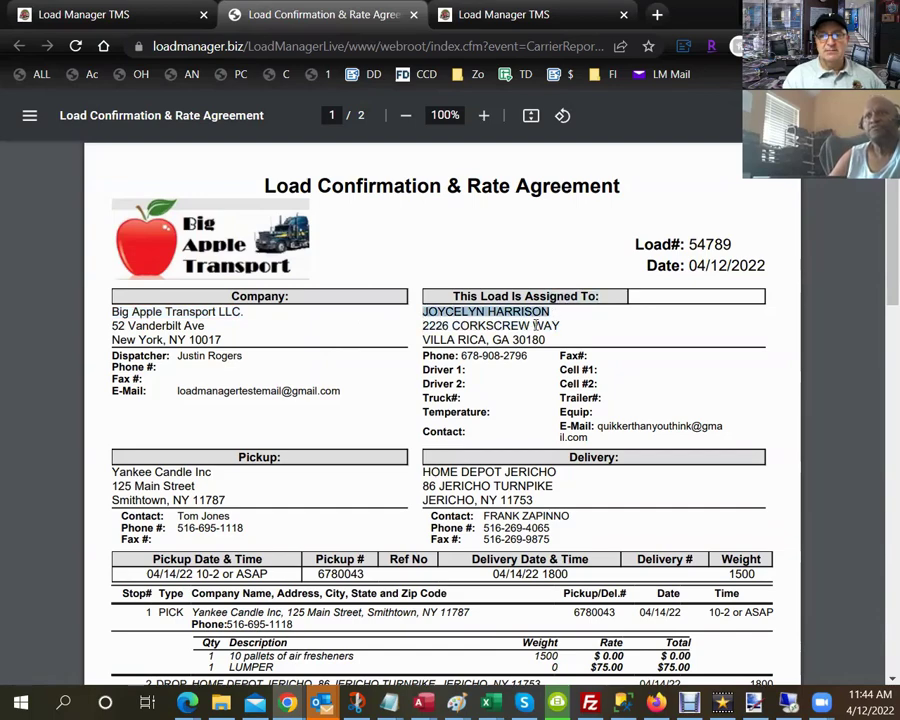
{"action": "left_click", "coordinate": [536, 325]}
{"action": "scroll", "coordinate": [536, 325], "scroll_direction": "down", "scroll_amount": 5}
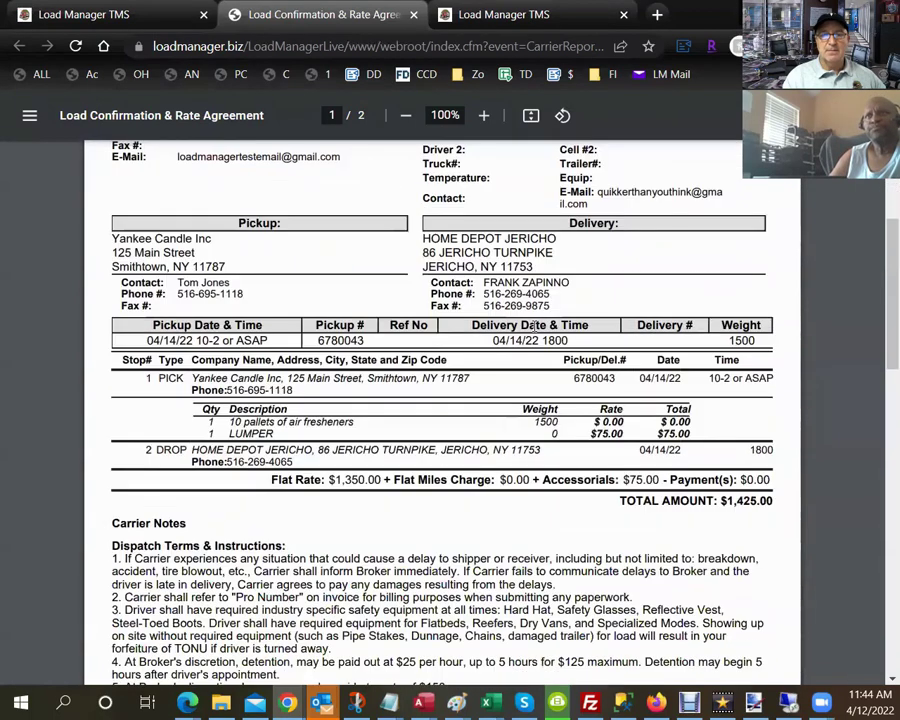
{"action": "double_click", "coordinate": [489, 239]}
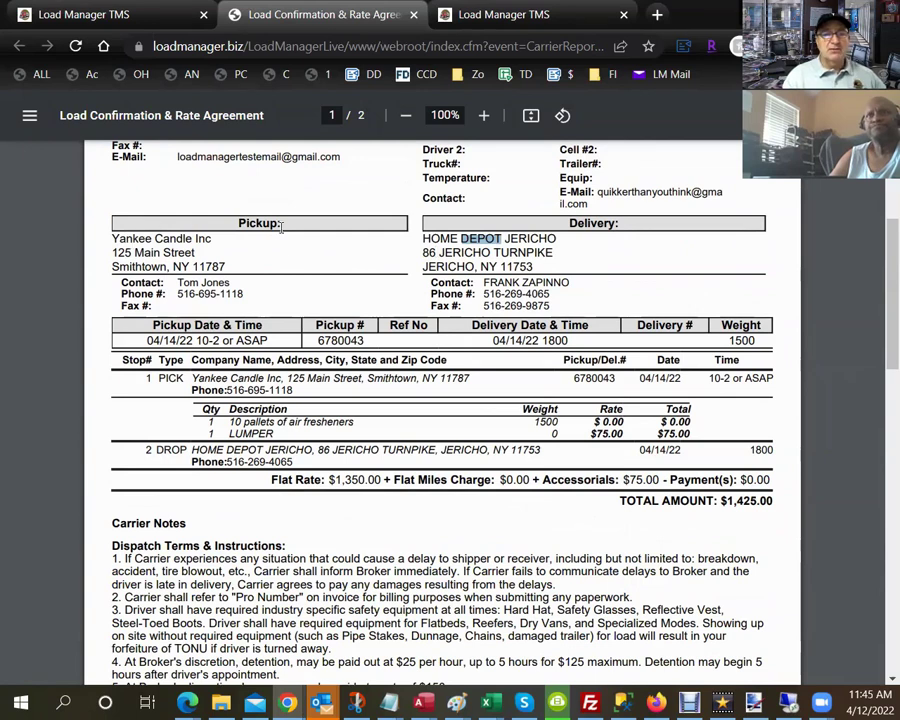
{"action": "left_click_drag", "start_coordinate": [281, 226], "coordinate": [225, 228]}
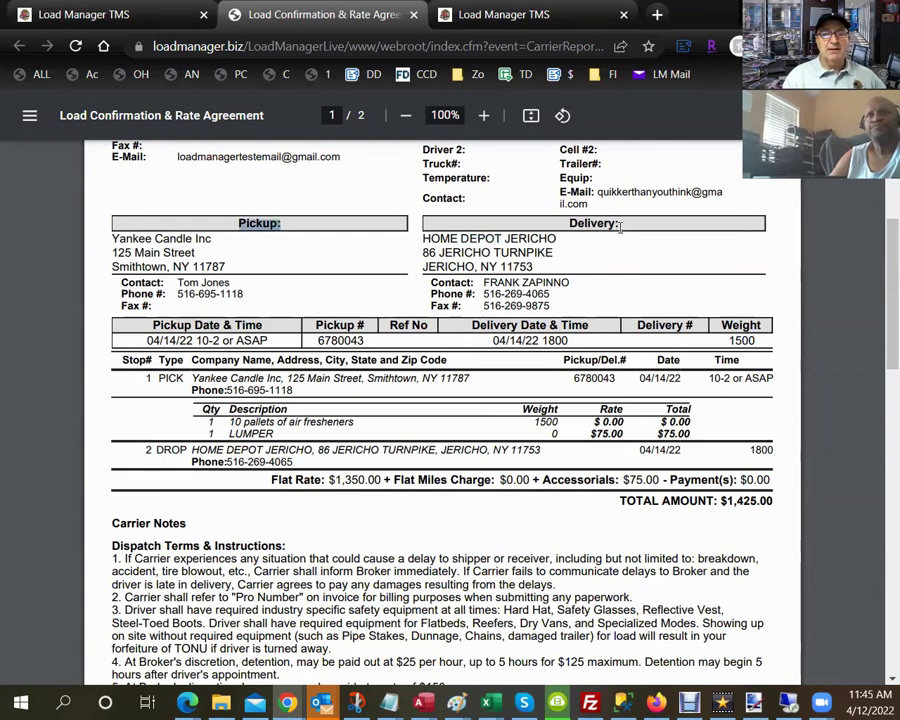
{"action": "left_click_drag", "start_coordinate": [620, 226], "coordinate": [566, 227]}
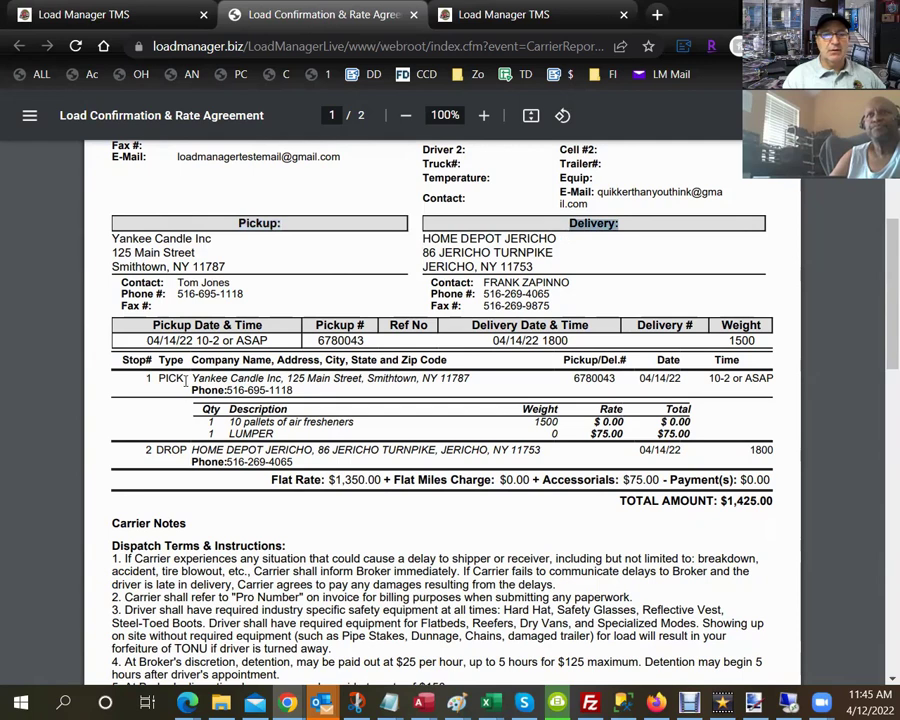
Highlight the stops and line items, then the $1,350.00 flat rate, $75.00 accessorials and $1,425.00 total.
{"action": "left_click_drag", "start_coordinate": [158, 378], "coordinate": [535, 478]}
{"action": "left_click", "coordinate": [286, 402]}
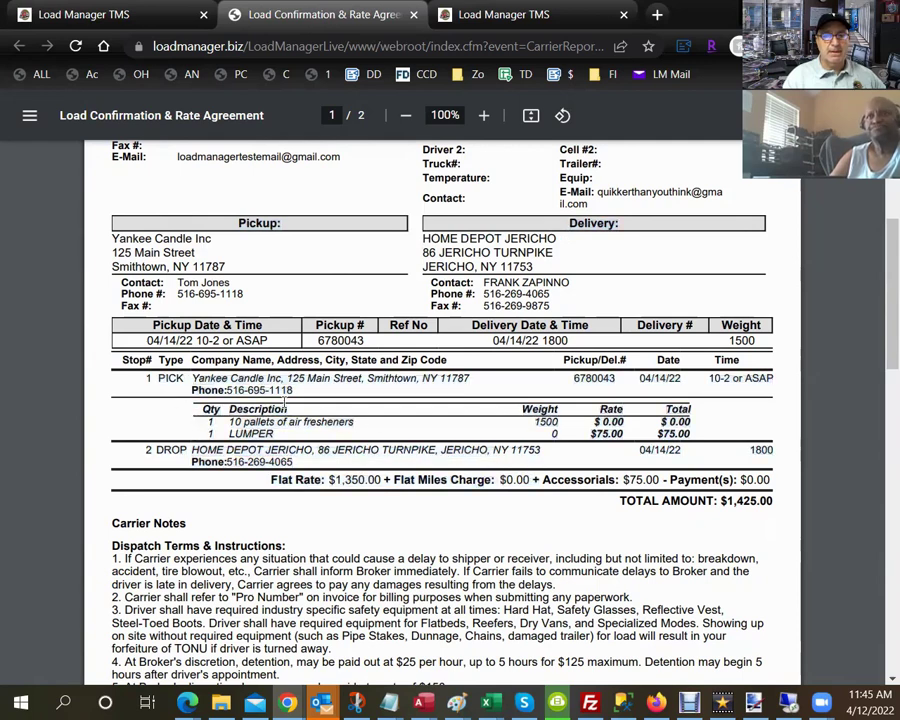
{"action": "left_click_drag", "start_coordinate": [355, 422], "coordinate": [236, 421]}
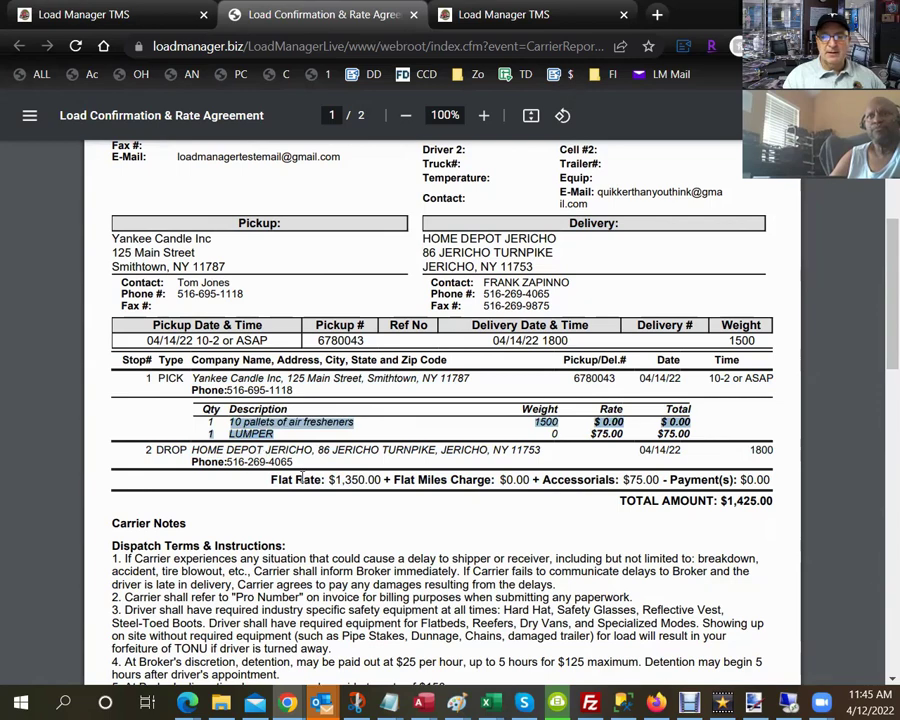
{"action": "scroll", "coordinate": [302, 478], "scroll_direction": "down", "scroll_amount": 2}
{"action": "left_click", "coordinate": [323, 362]}
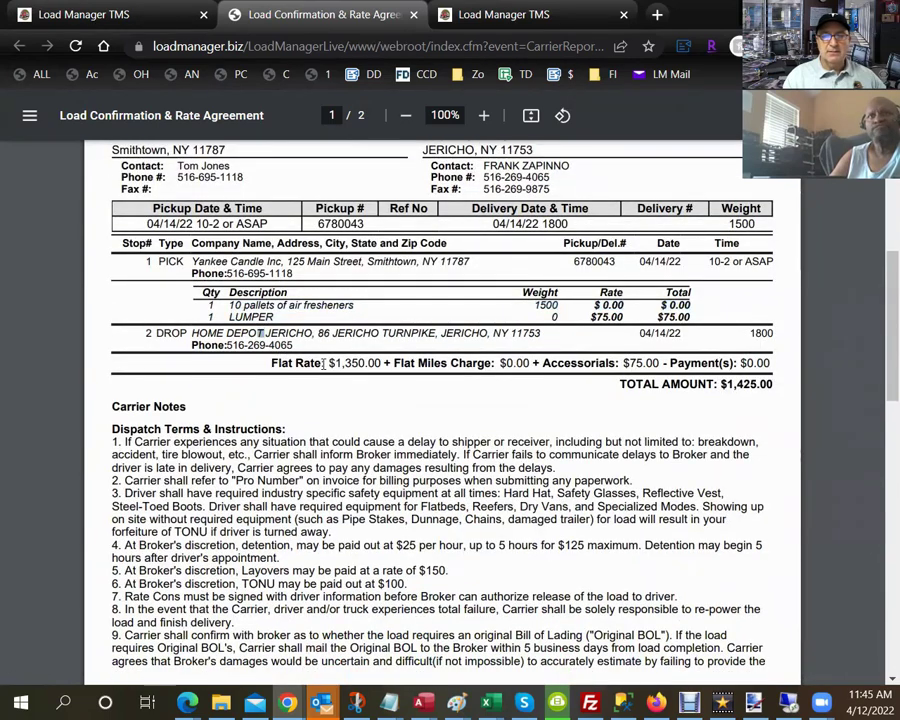
{"action": "left_click_drag", "start_coordinate": [326, 363], "coordinate": [388, 364]}
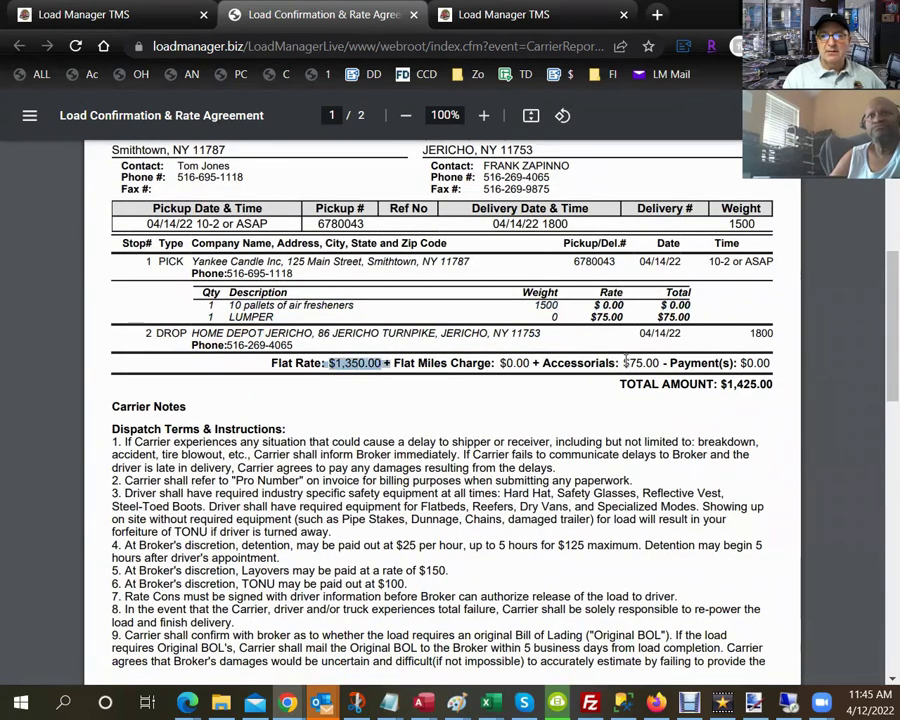
{"action": "left_click_drag", "start_coordinate": [623, 363], "coordinate": [663, 364]}
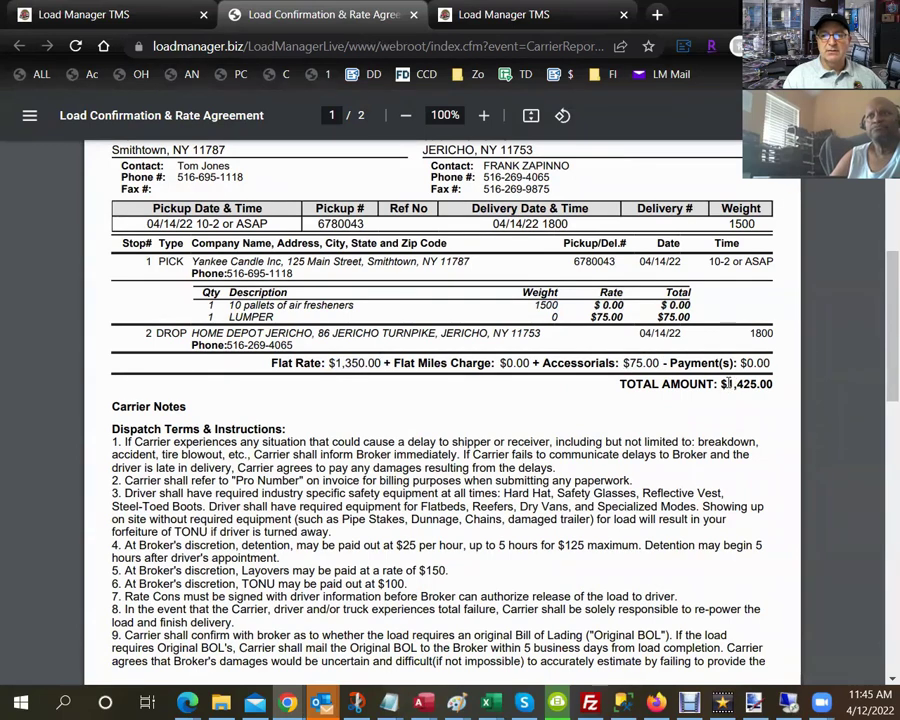
{"action": "left_click_drag", "start_coordinate": [726, 384], "coordinate": [778, 383]}
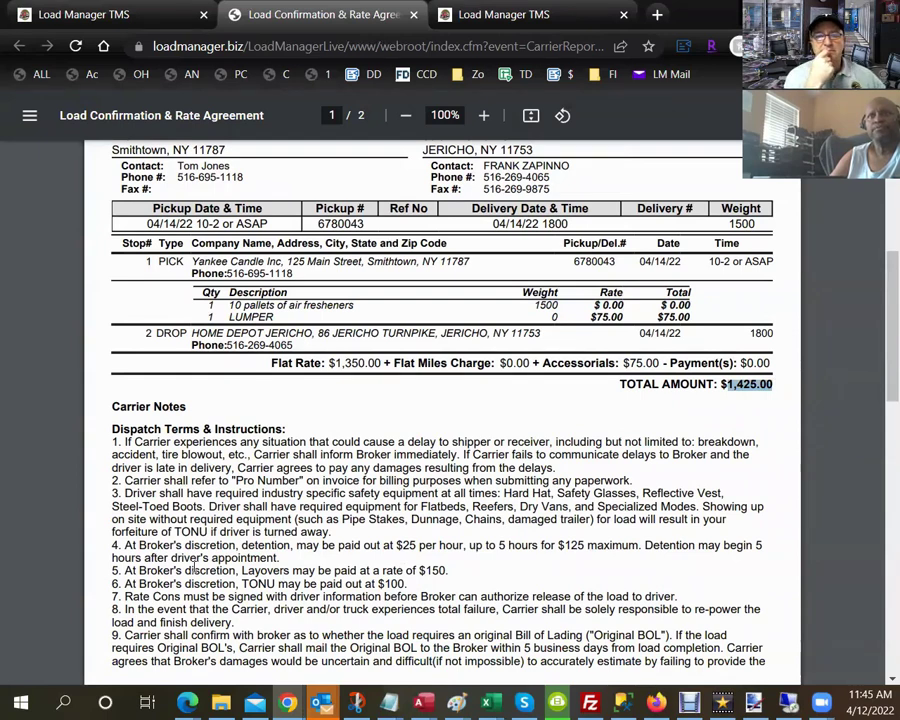
{"action": "scroll", "coordinate": [193, 568], "scroll_direction": "down", "scroll_amount": 2}
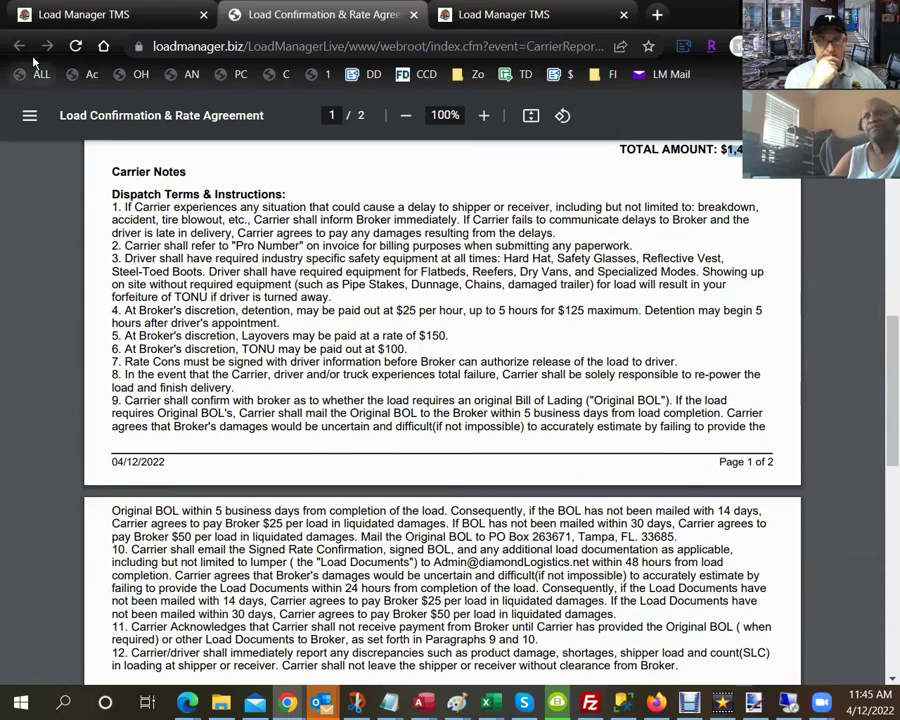
Generate the customer invoice for load 54789 and highlight its From and Bill To details.
{"action": "left_click", "coordinate": [114, 28]}
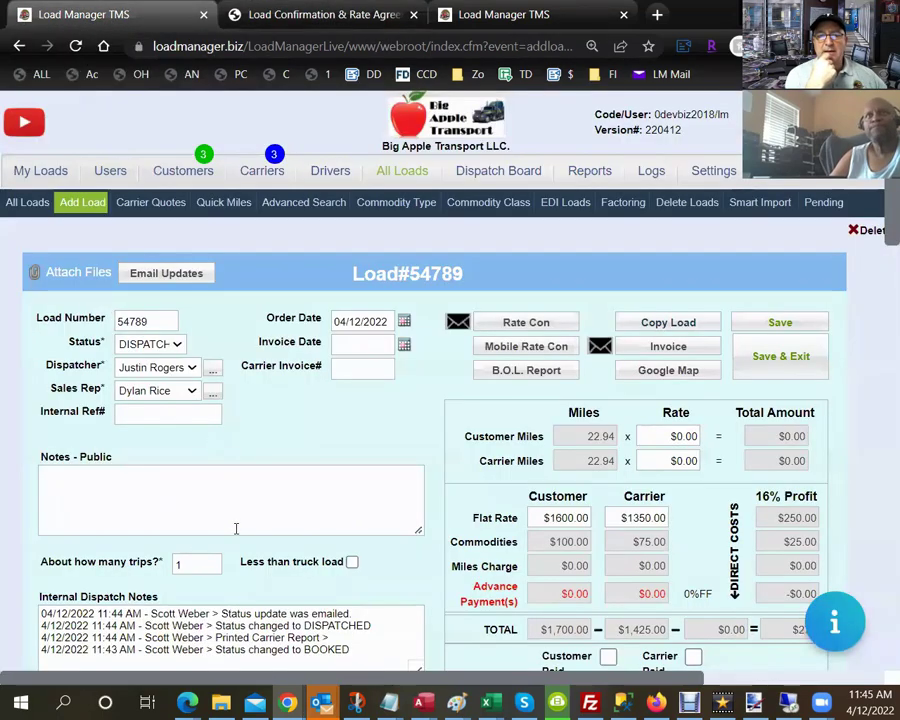
{"action": "left_click", "coordinate": [704, 354]}
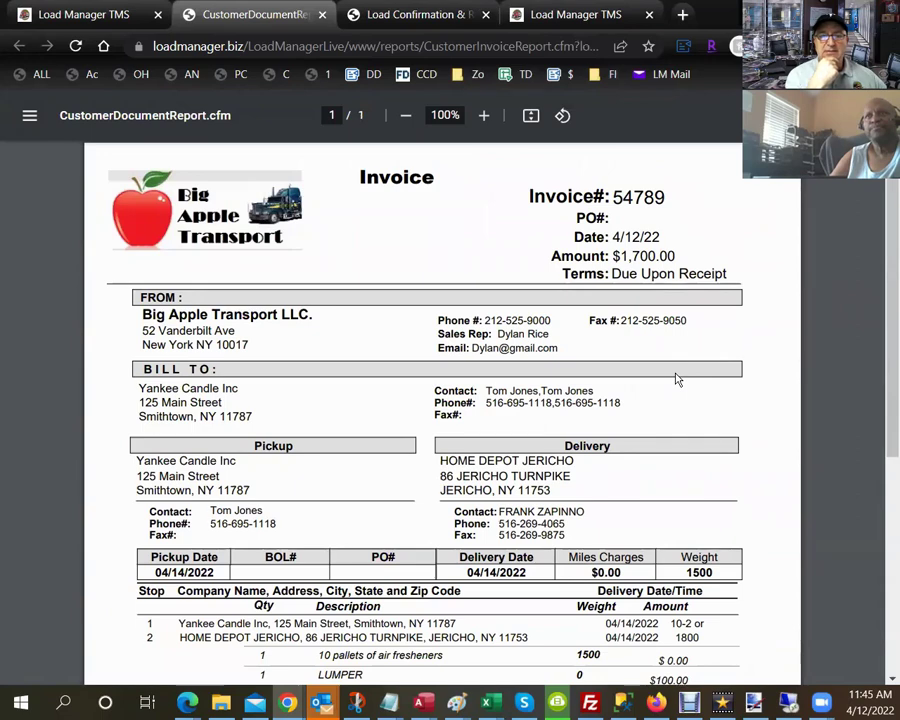
{"action": "left_click_drag", "start_coordinate": [95, 268], "coordinate": [183, 405]}
{"action": "left_click", "coordinate": [183, 406]}
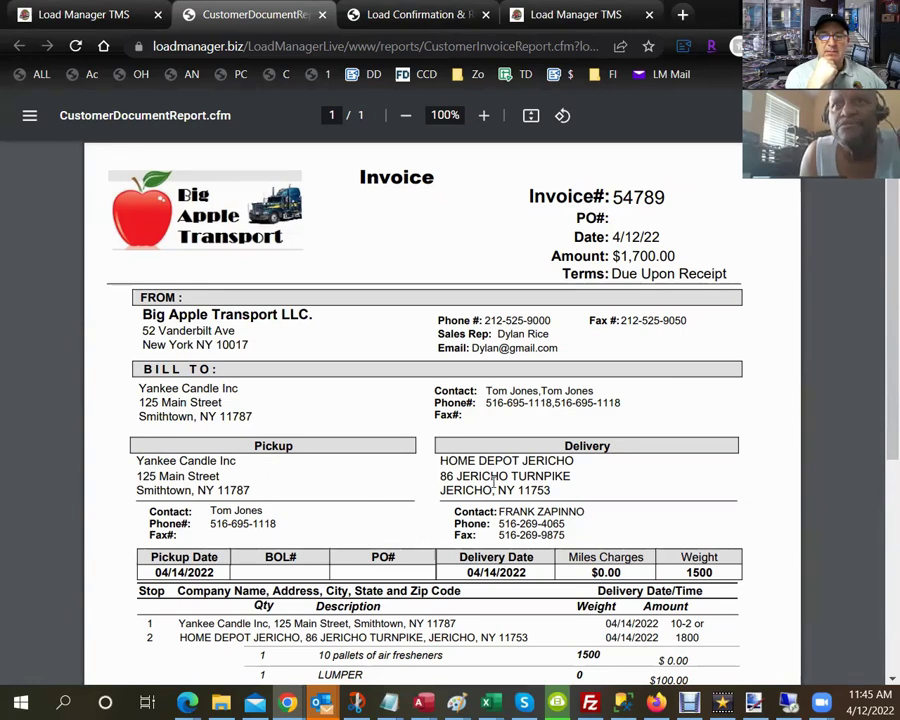
Highlight the $1,600.00 Flat Rate line and the $1,700.00 Amount Due.
{"action": "scroll", "coordinate": [490, 480], "scroll_direction": "down", "scroll_amount": 3}
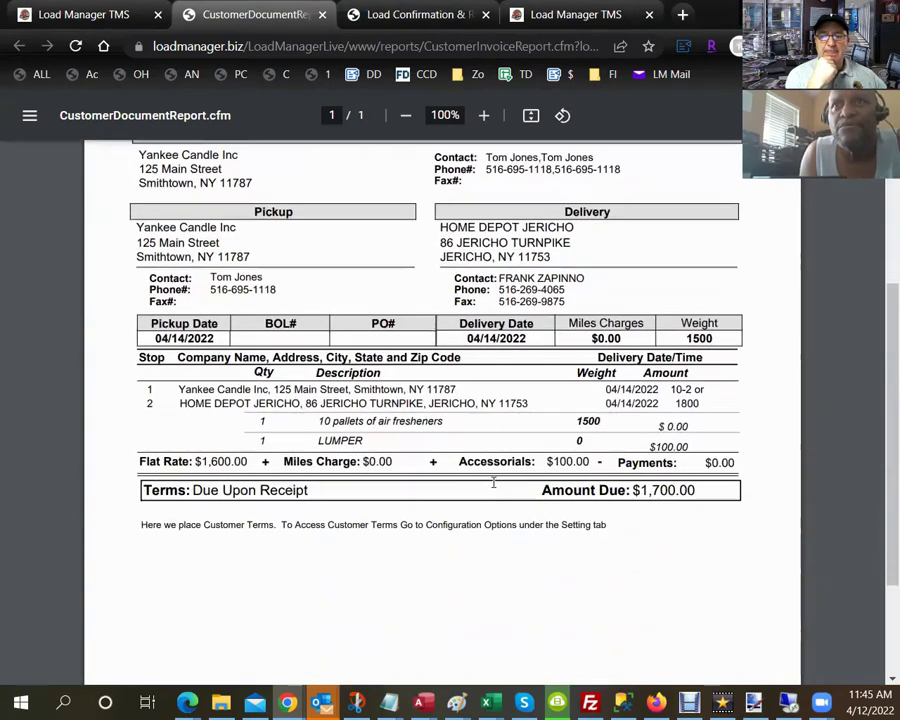
{"action": "left_click_drag", "start_coordinate": [628, 449], "coordinate": [632, 462]}
{"action": "left_click", "coordinate": [587, 417]}
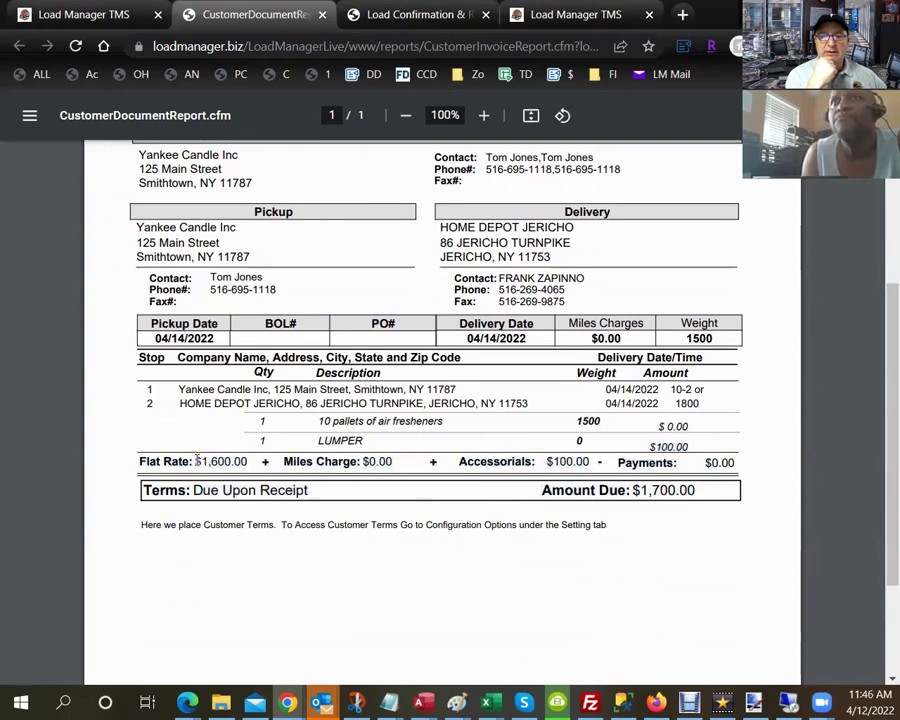
{"action": "left_click_drag", "start_coordinate": [196, 461], "coordinate": [248, 462]}
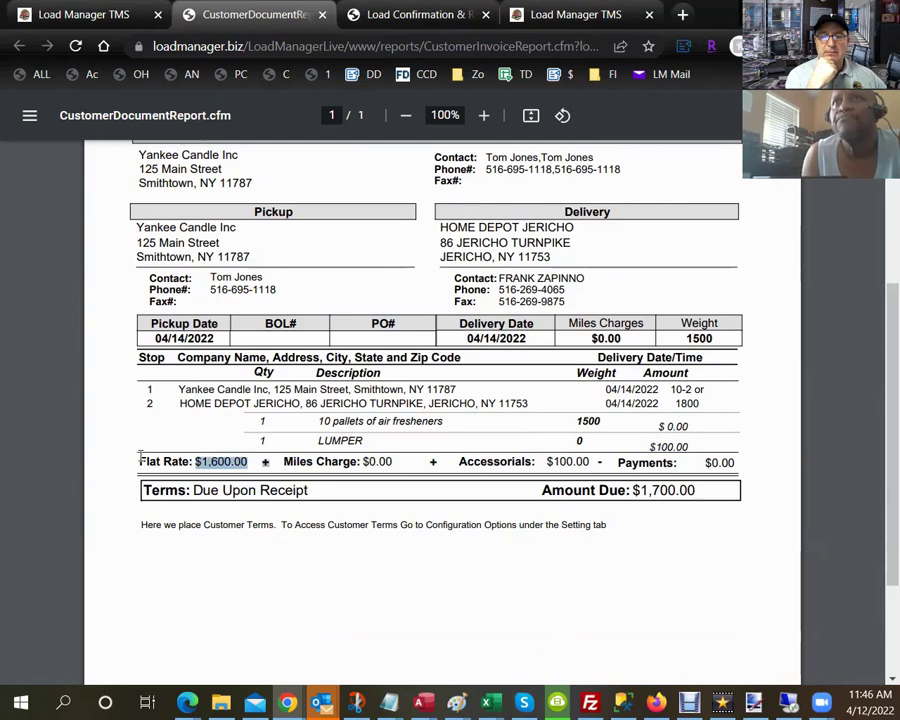
{"action": "left_click_drag", "start_coordinate": [141, 459], "coordinate": [247, 461]}
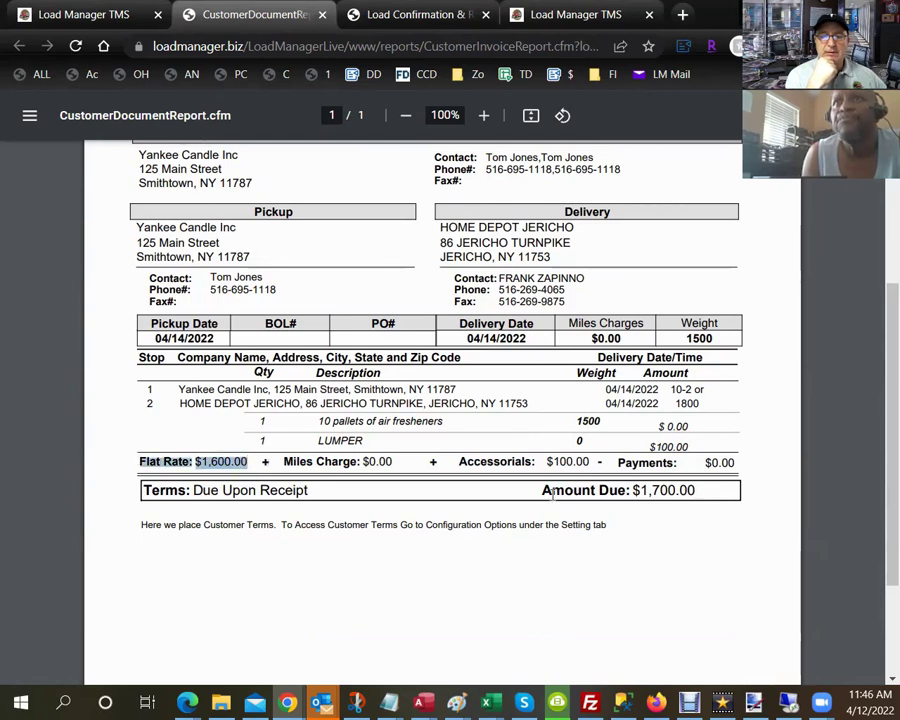
{"action": "left_click_drag", "start_coordinate": [543, 490], "coordinate": [714, 507]}
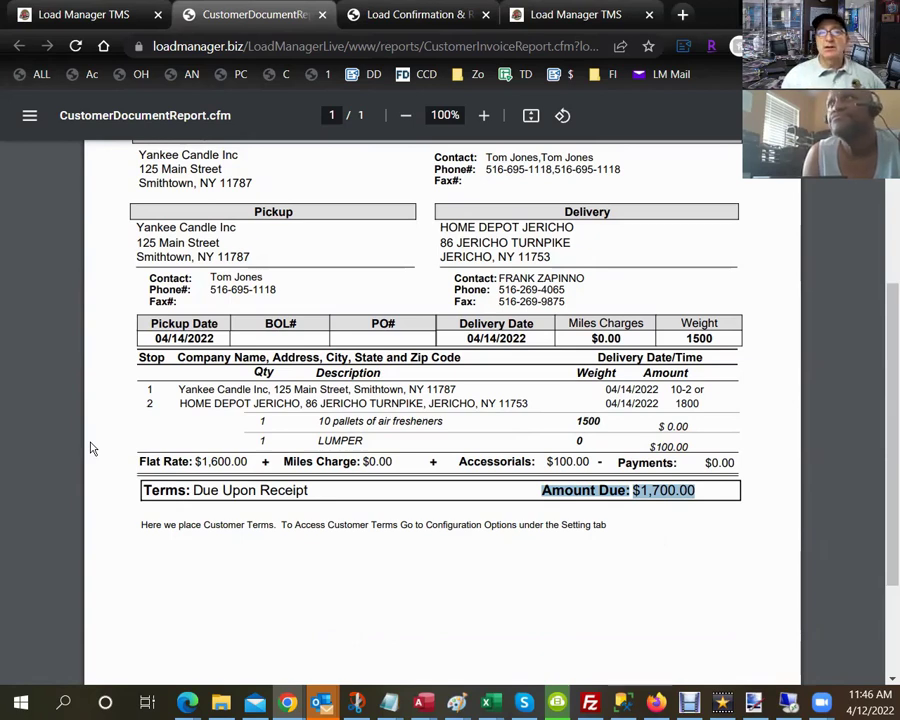
Open the Mobile Rate Con popup, drafting the 'E-Dispatch - #54789' email with a load link.
{"action": "left_click", "coordinate": [128, 16]}
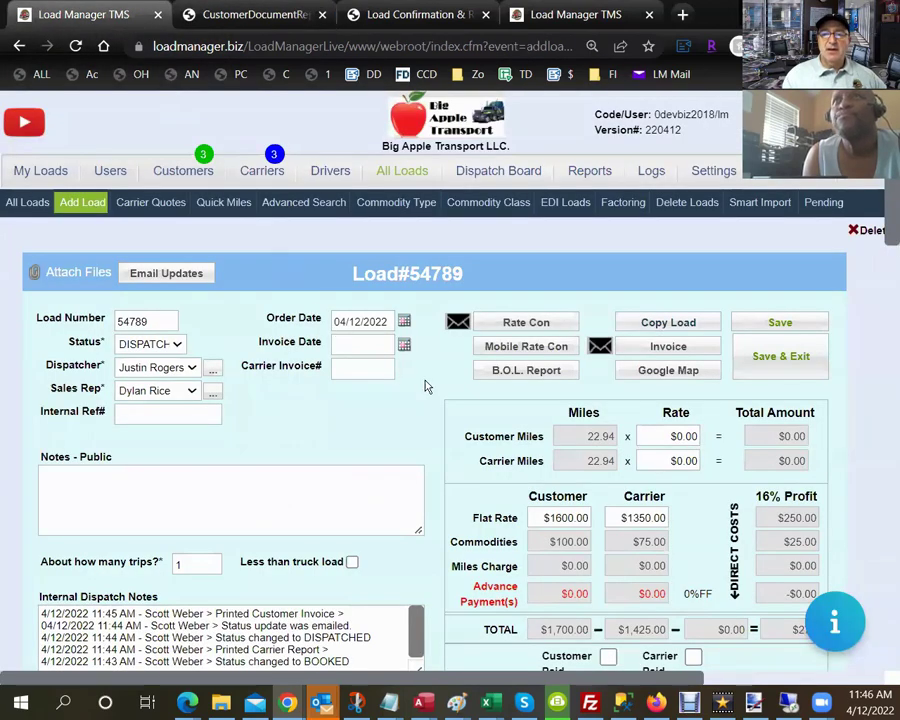
{"action": "left_click", "coordinate": [566, 354]}
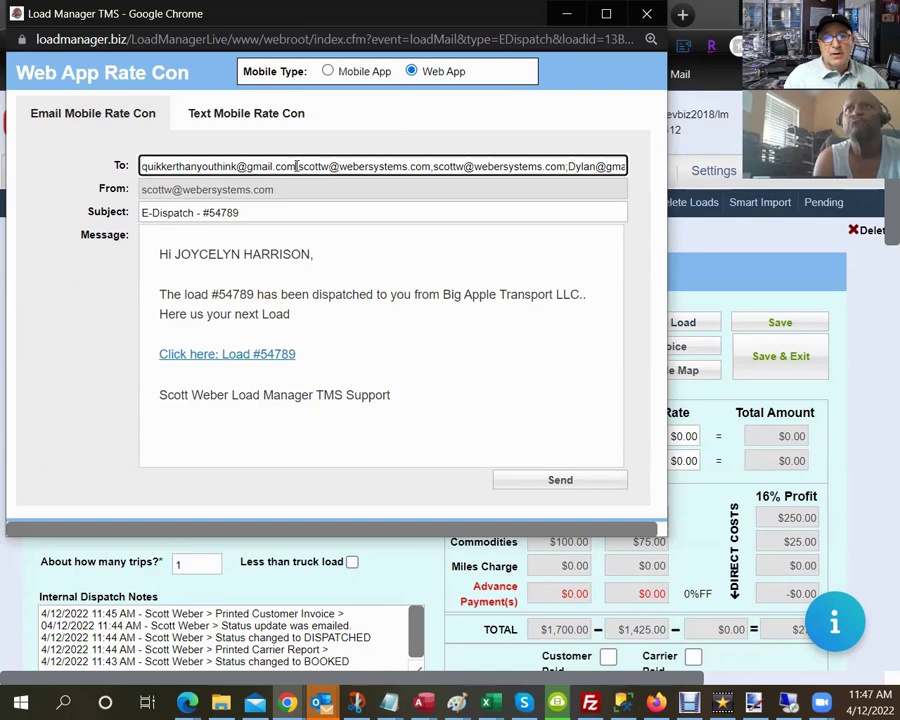
Address the text rate con to the driver's phone number and send it.
{"action": "left_click", "coordinate": [246, 113]}
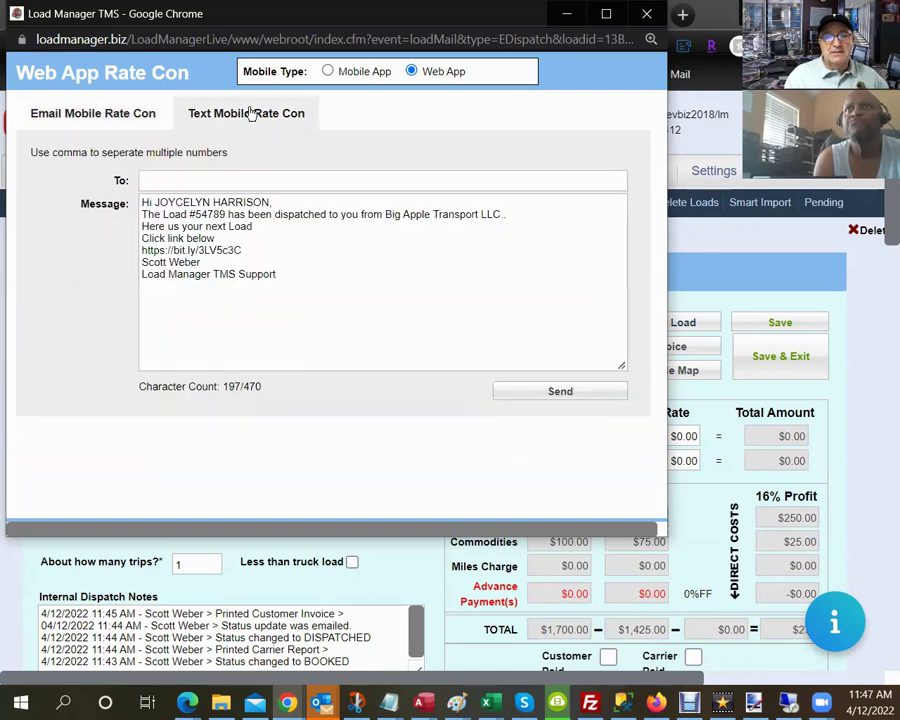
{"action": "left_click", "coordinate": [237, 182]}
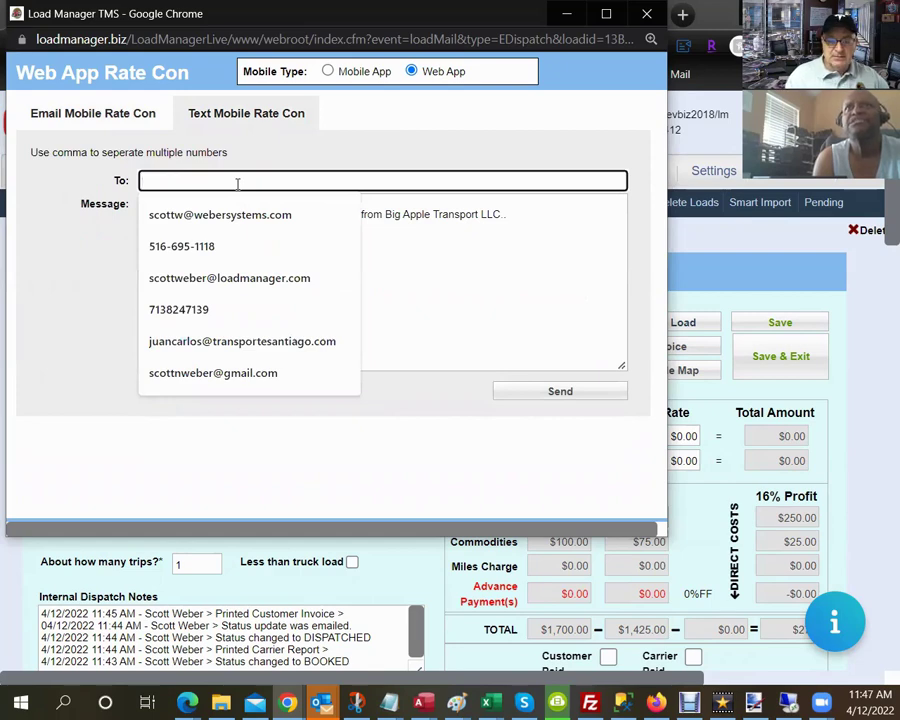
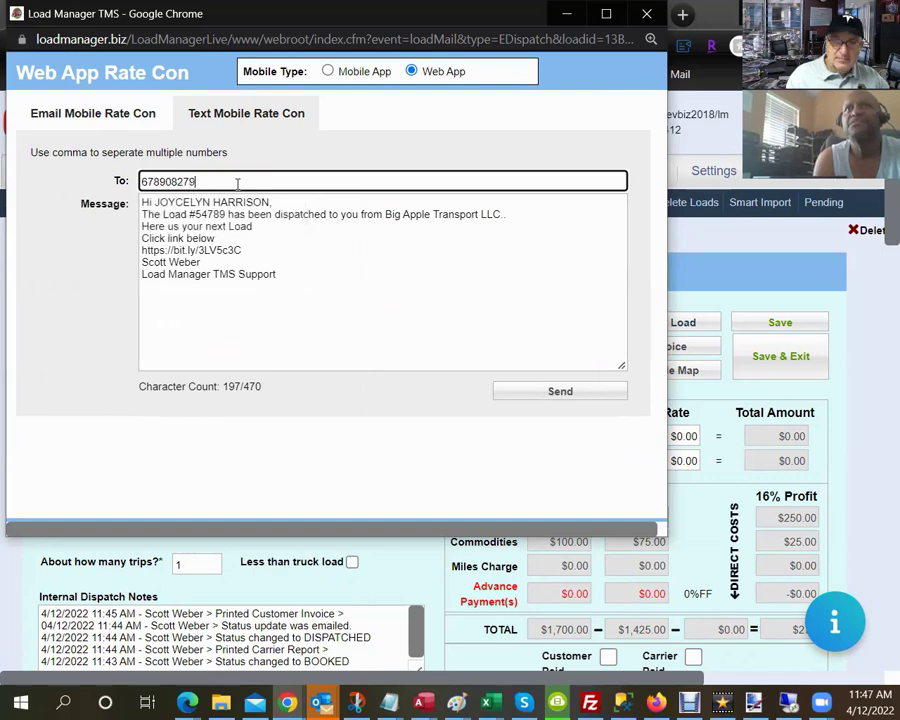
{"action": "left_click", "coordinate": [572, 391]}
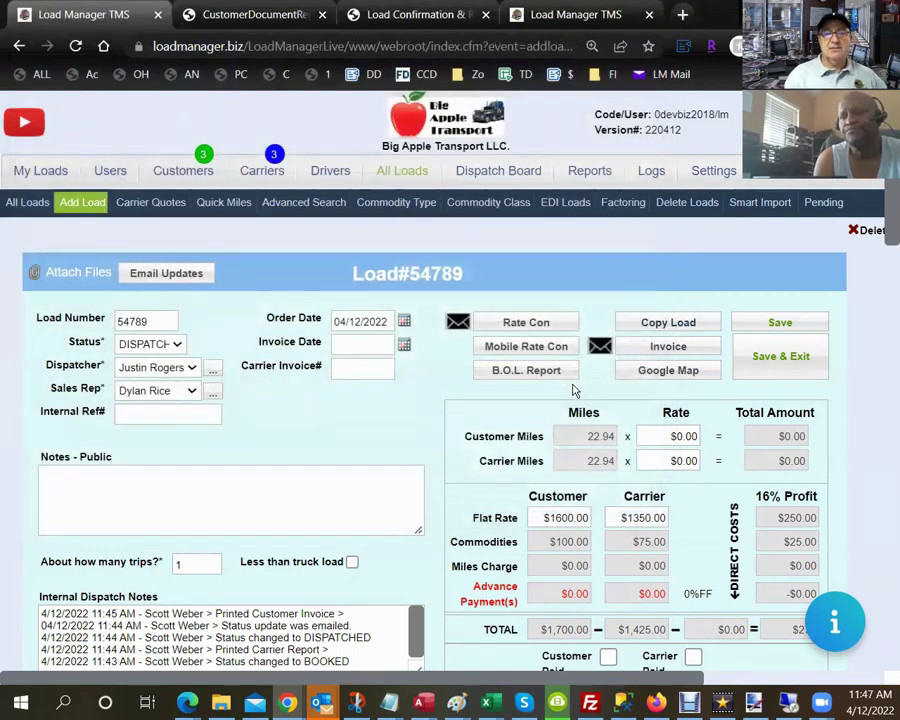
Copy the bit.ly link from the rate con text message and close the popup.
{"action": "left_click", "coordinate": [519, 347]}
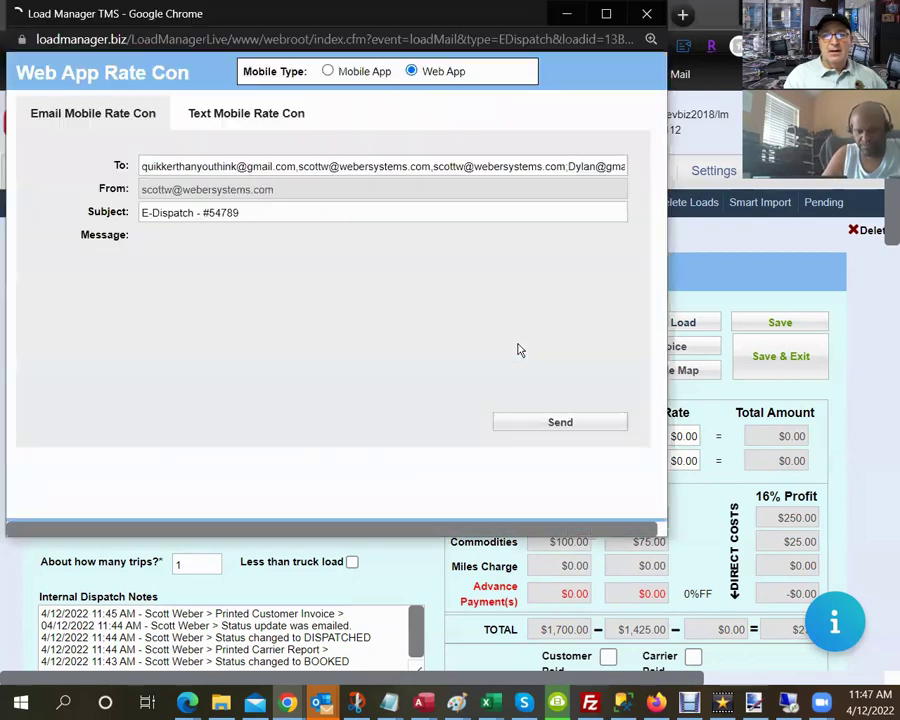
{"action": "left_click", "coordinate": [217, 114]}
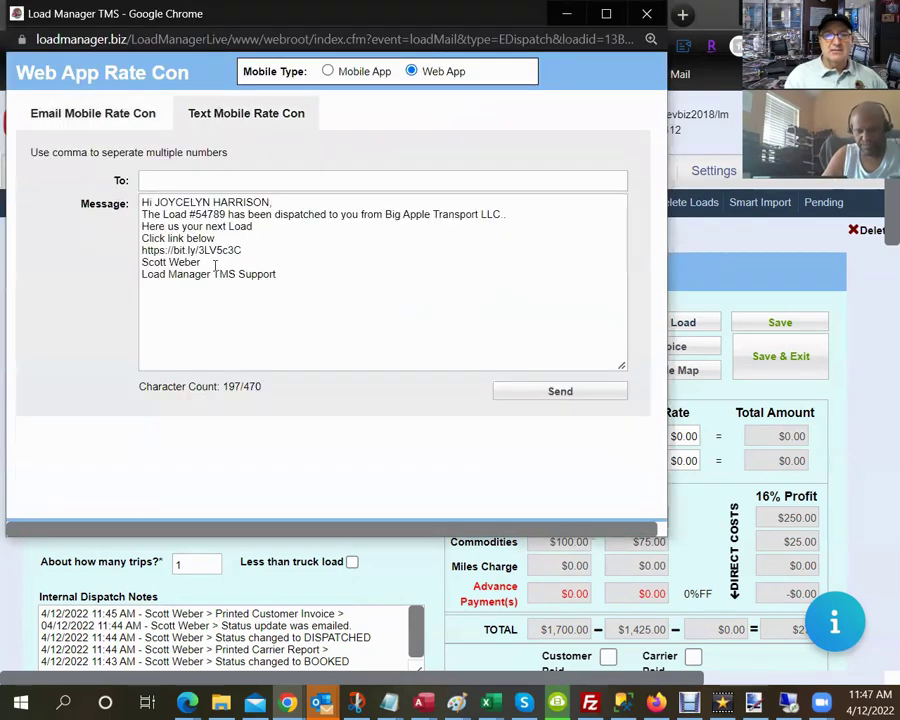
{"action": "left_click_drag", "start_coordinate": [240, 249], "coordinate": [140, 248]}
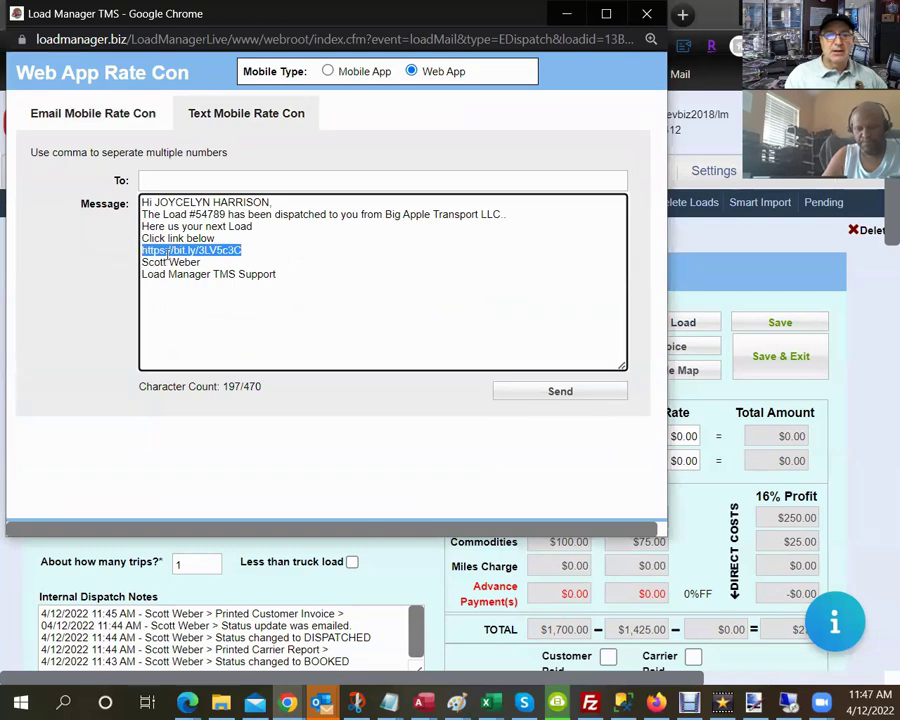
{"action": "right_click", "coordinate": [167, 249]}
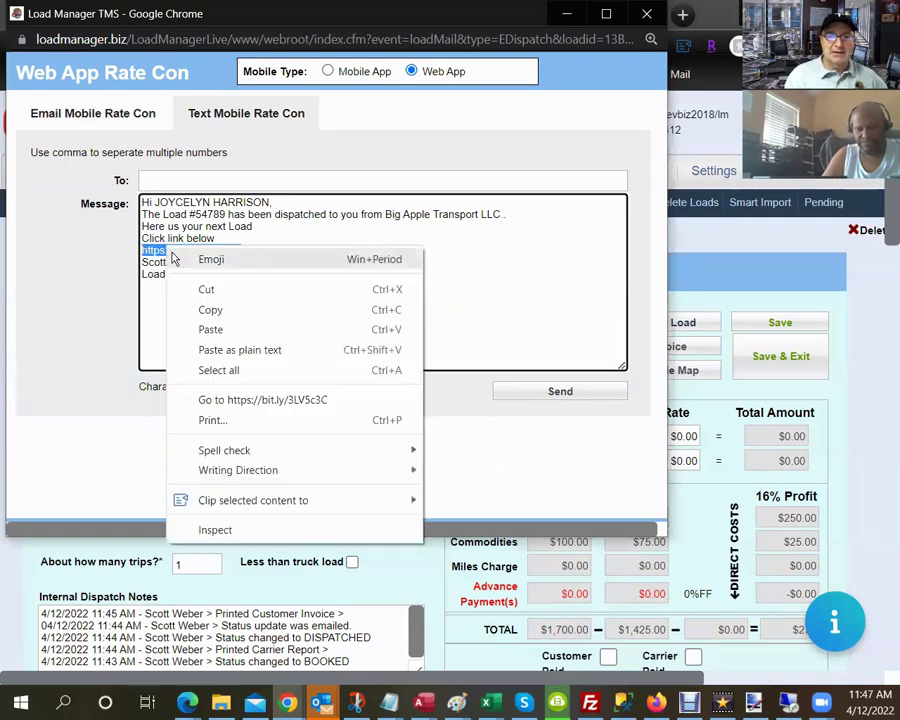
{"action": "left_click", "coordinate": [213, 311]}
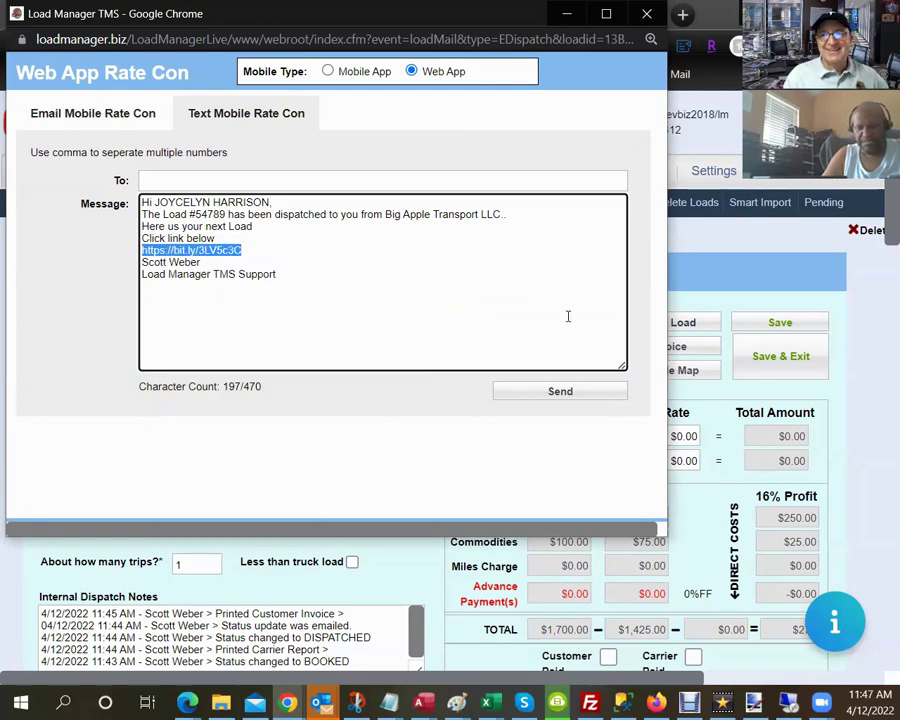
{"action": "left_click", "coordinate": [646, 16]}
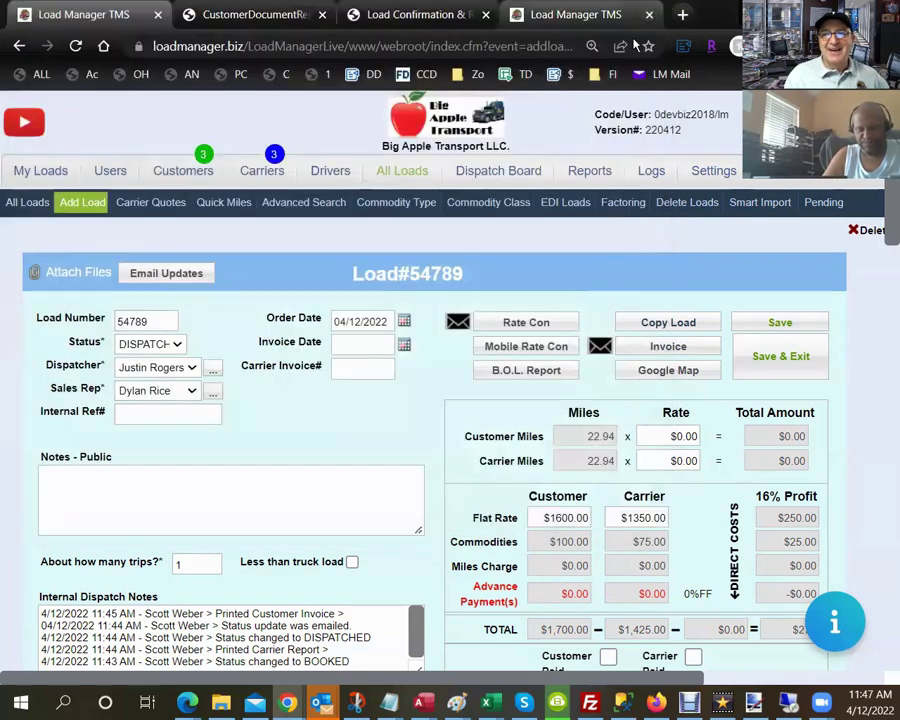
Load the copied link in a new tab and detach it into its own window.
{"action": "left_click", "coordinate": [683, 14]}
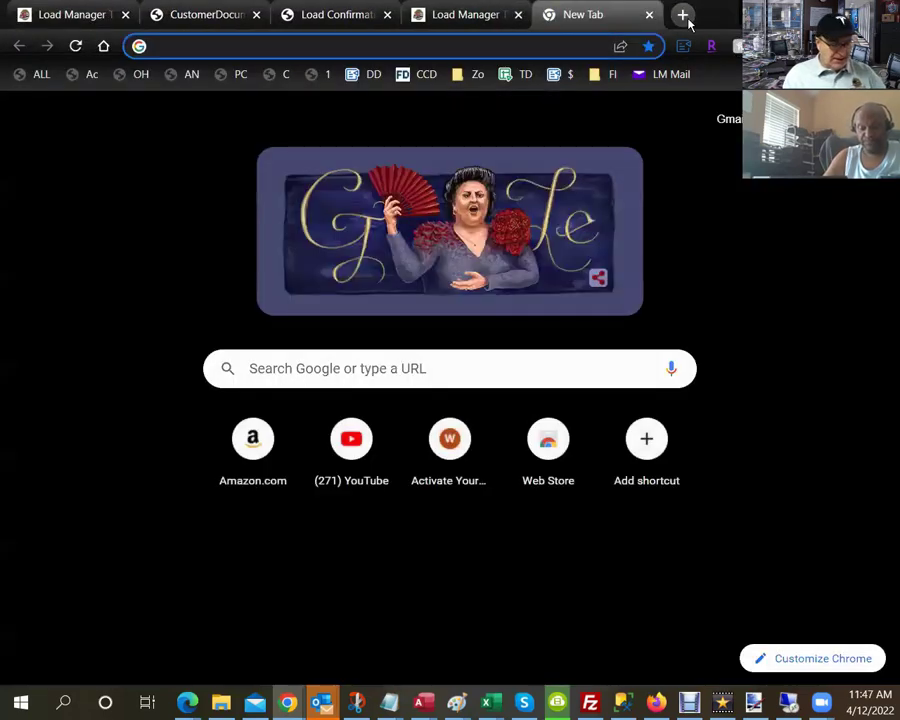
{"action": "key", "text": "ctrl+v"}
{"action": "key", "text": "Return"}
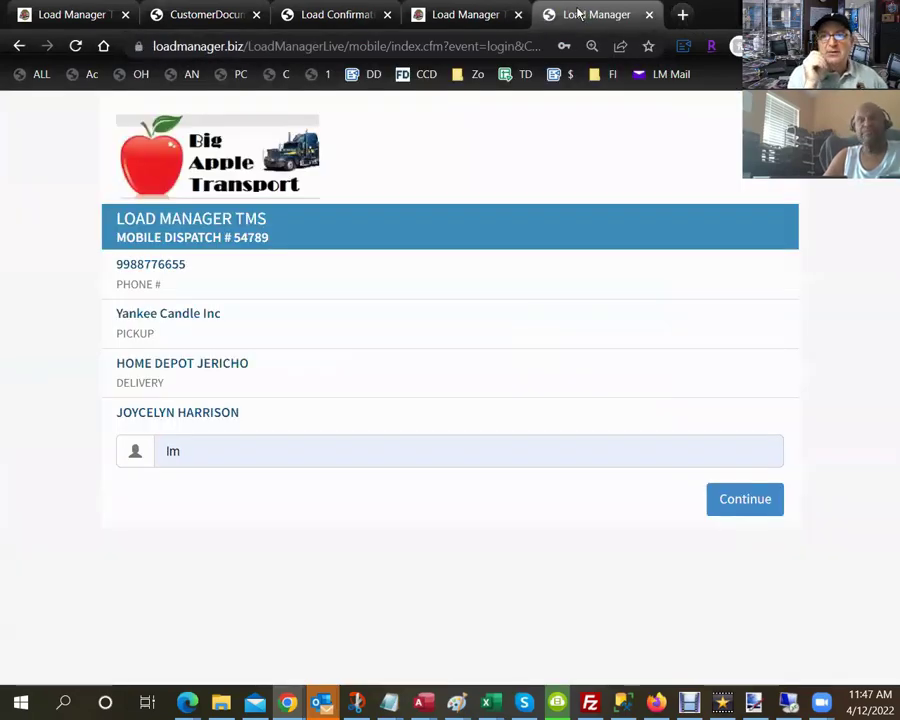
{"action": "left_click_drag", "start_coordinate": [572, 14], "coordinate": [545, 75]}
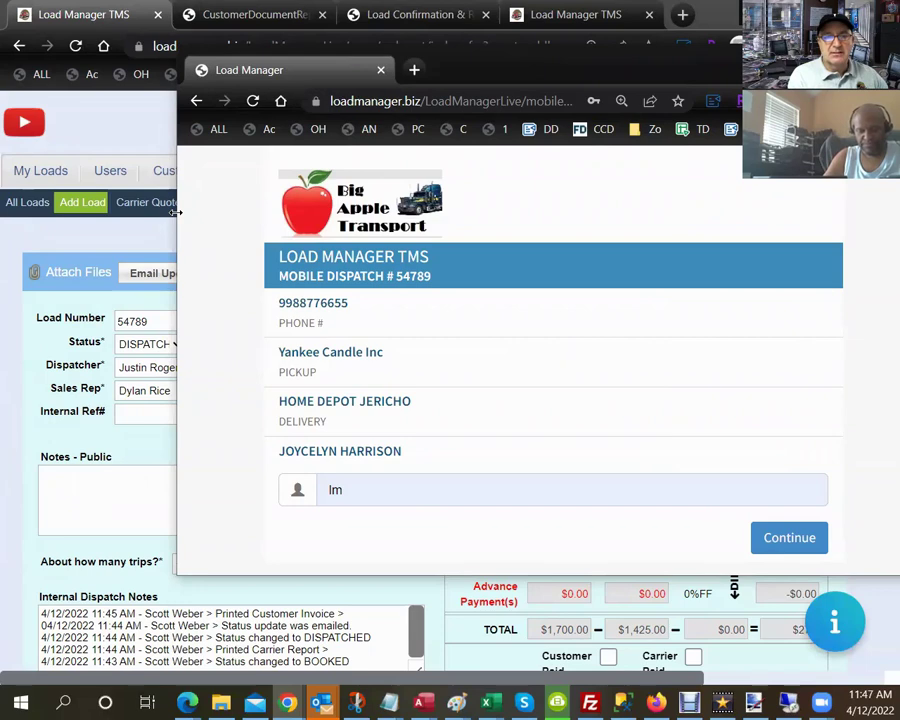
Narrow the dispatch window, move it to the left, and continue past the driver login.
{"action": "left_click_drag", "start_coordinate": [176, 212], "coordinate": [490, 212]}
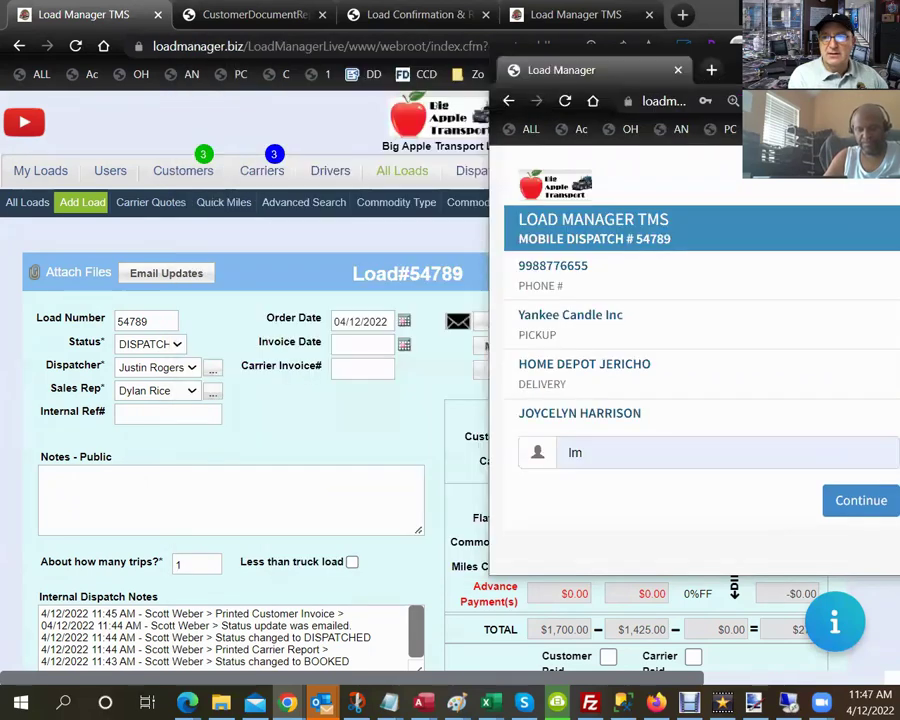
{"action": "left_click_drag", "start_coordinate": [700, 70], "coordinate": [445, 40]}
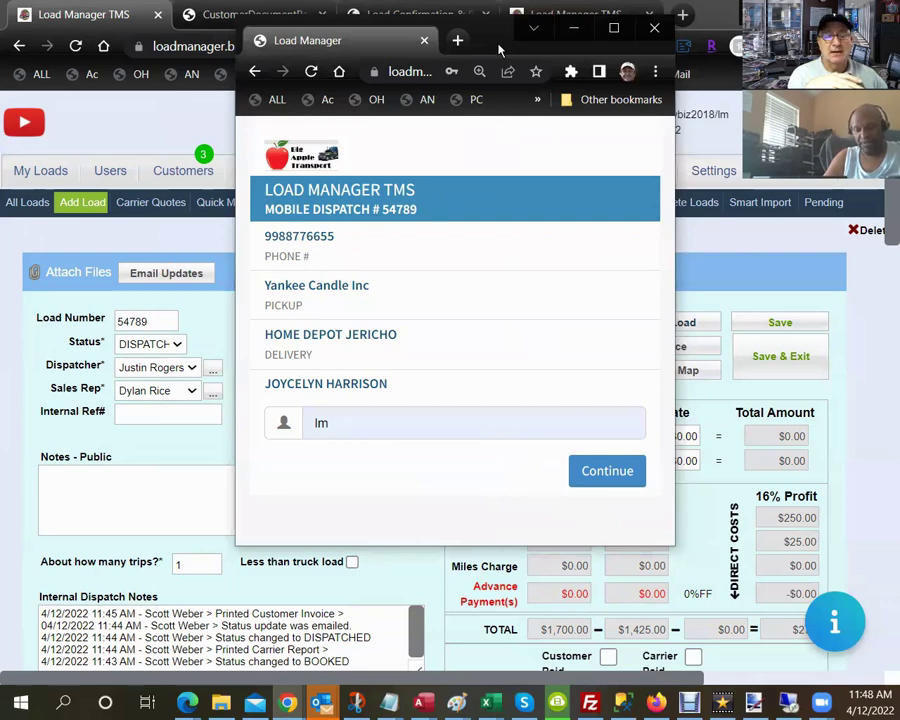
{"action": "left_click_drag", "start_coordinate": [500, 50], "coordinate": [289, 126]}
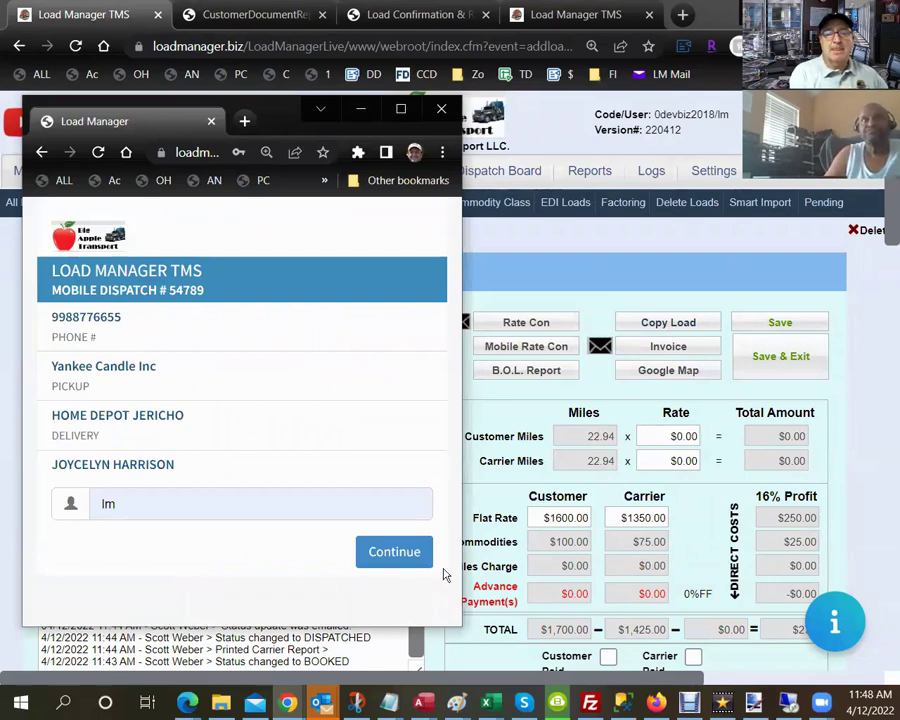
{"action": "left_click", "coordinate": [383, 553]}
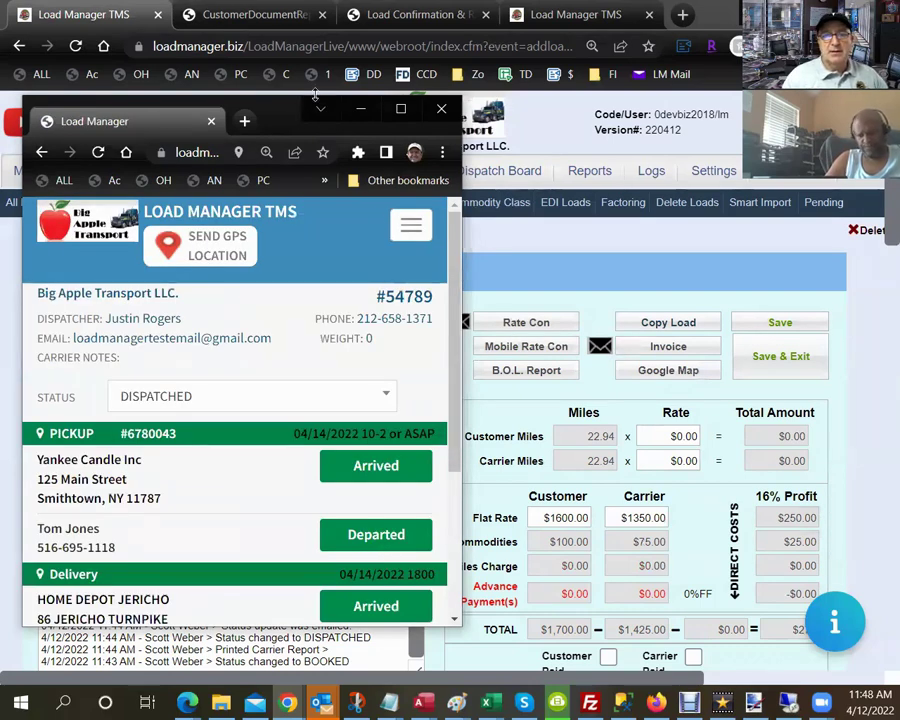
Make the dispatch window taller and hide its bookmarks bar.
{"action": "left_click_drag", "start_coordinate": [315, 95], "coordinate": [315, 30]}
{"action": "left_click", "coordinate": [442, 85]}
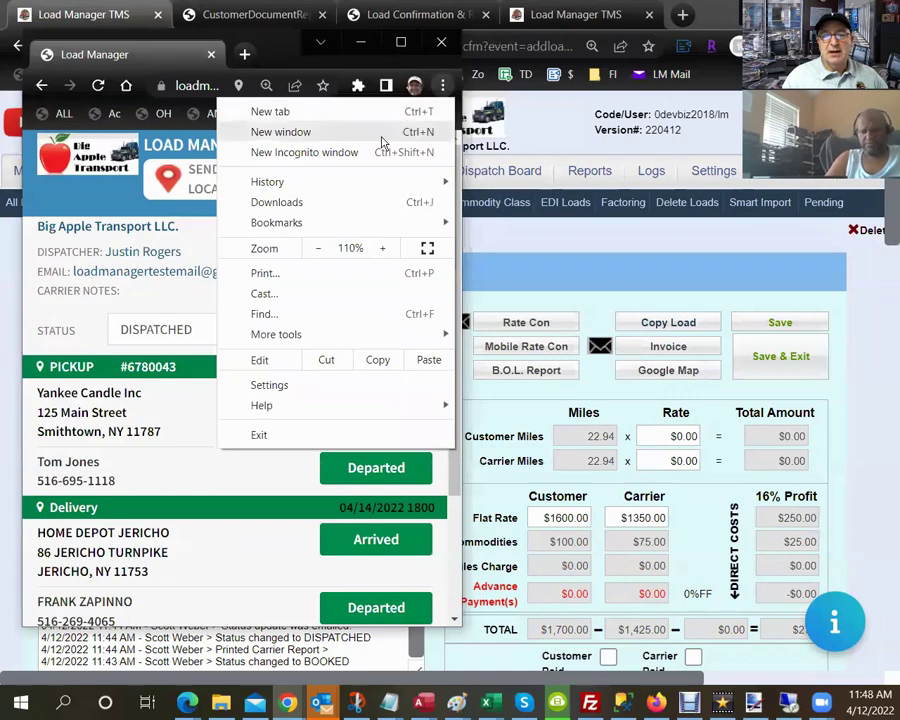
{"action": "mouse_move", "coordinate": [336, 224]}
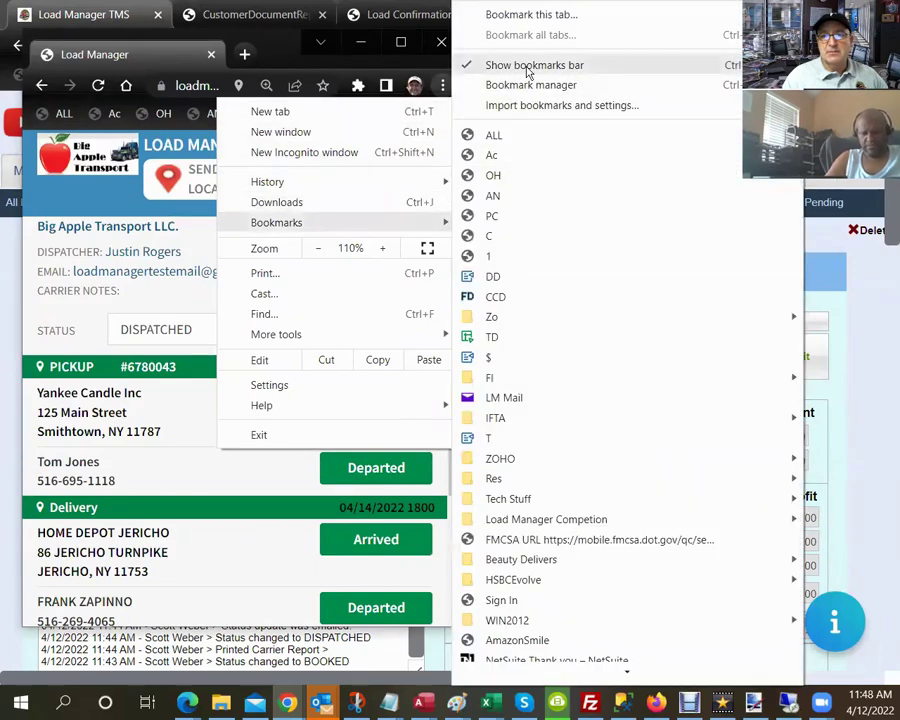
{"action": "left_click", "coordinate": [527, 66]}
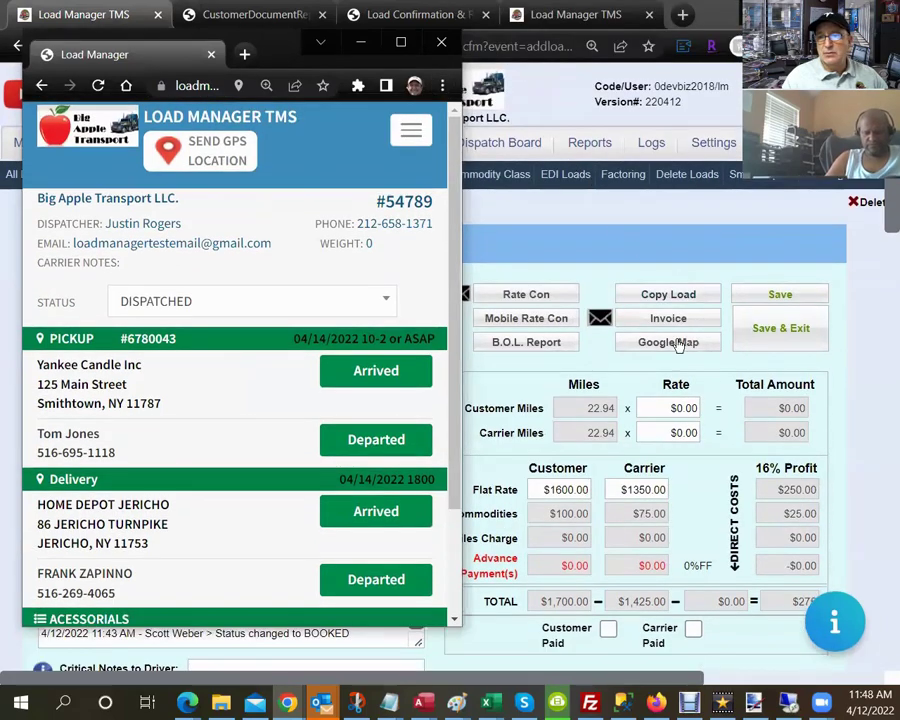
{"action": "left_click", "coordinate": [678, 342]}
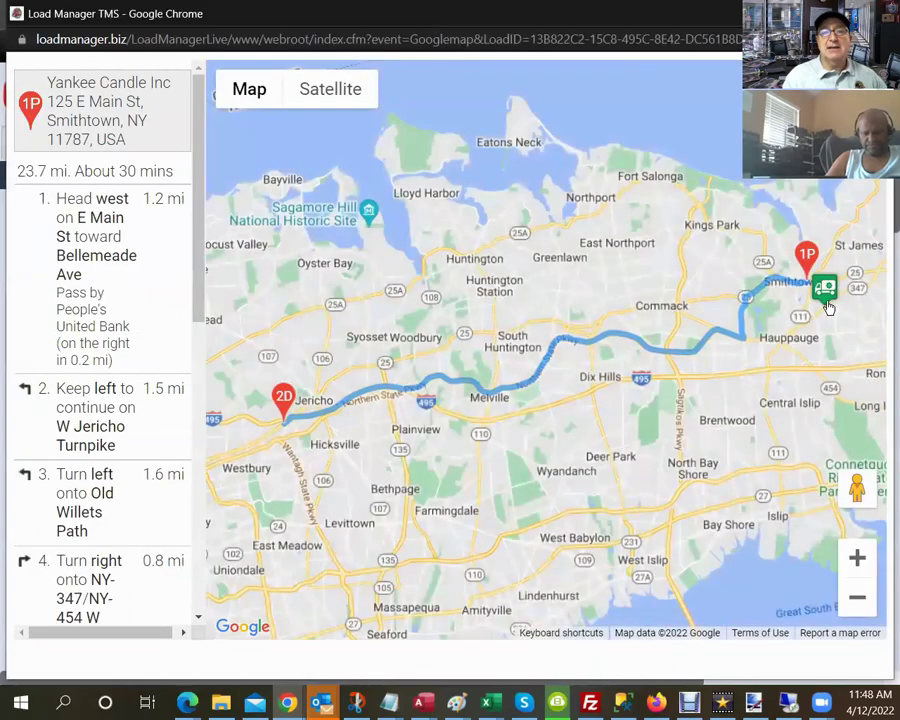
{"action": "scroll", "coordinate": [826, 308], "scroll_direction": "up", "scroll_amount": 3}
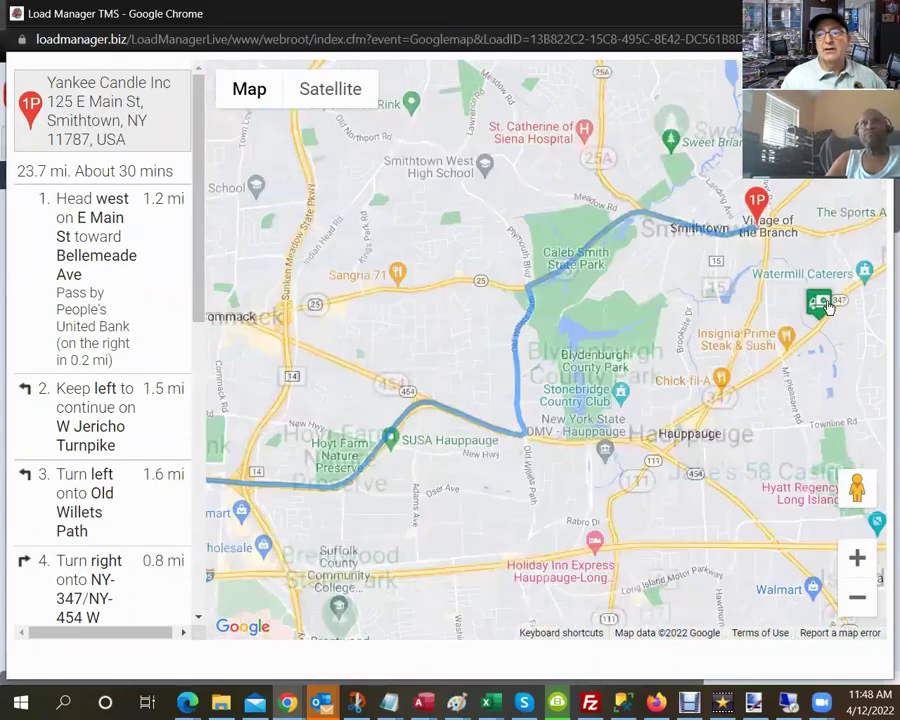
{"action": "left_click", "coordinate": [822, 307]}
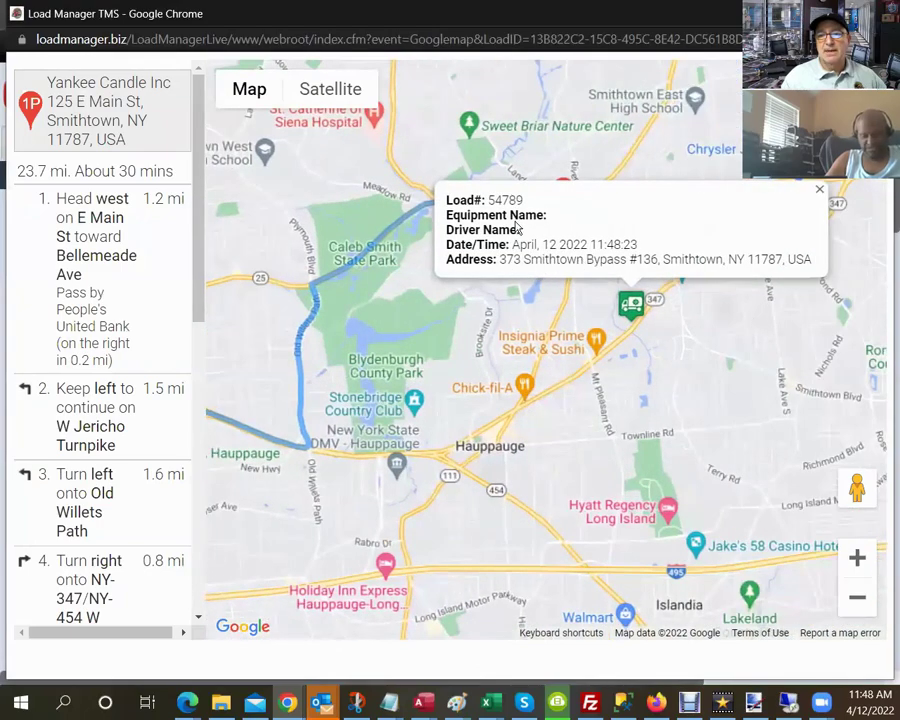
{"action": "left_click_drag", "start_coordinate": [517, 244], "coordinate": [632, 244]}
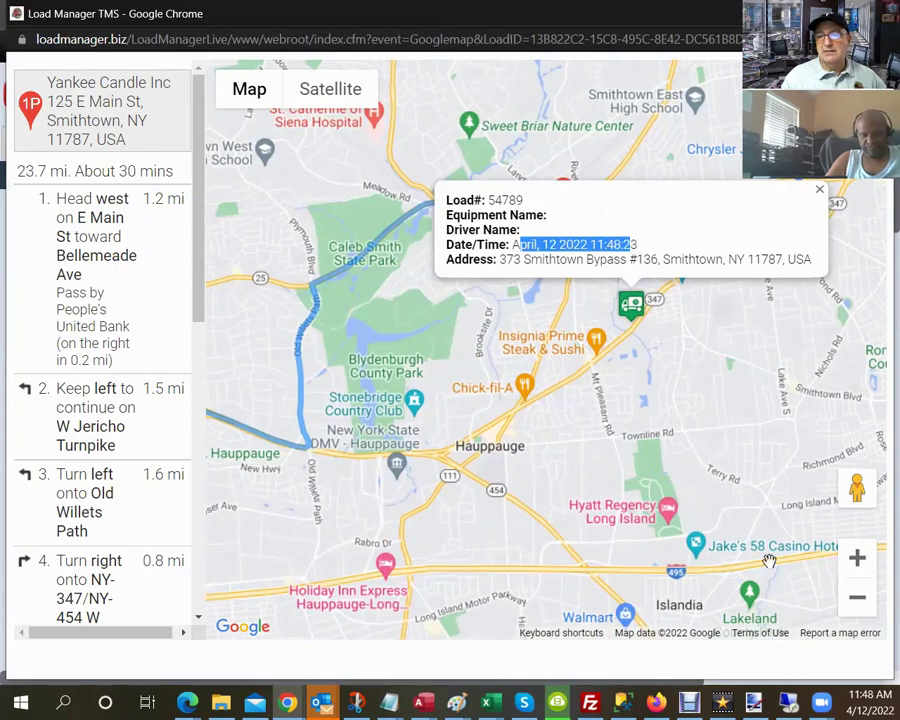
{"action": "left_click", "coordinate": [855, 697]}
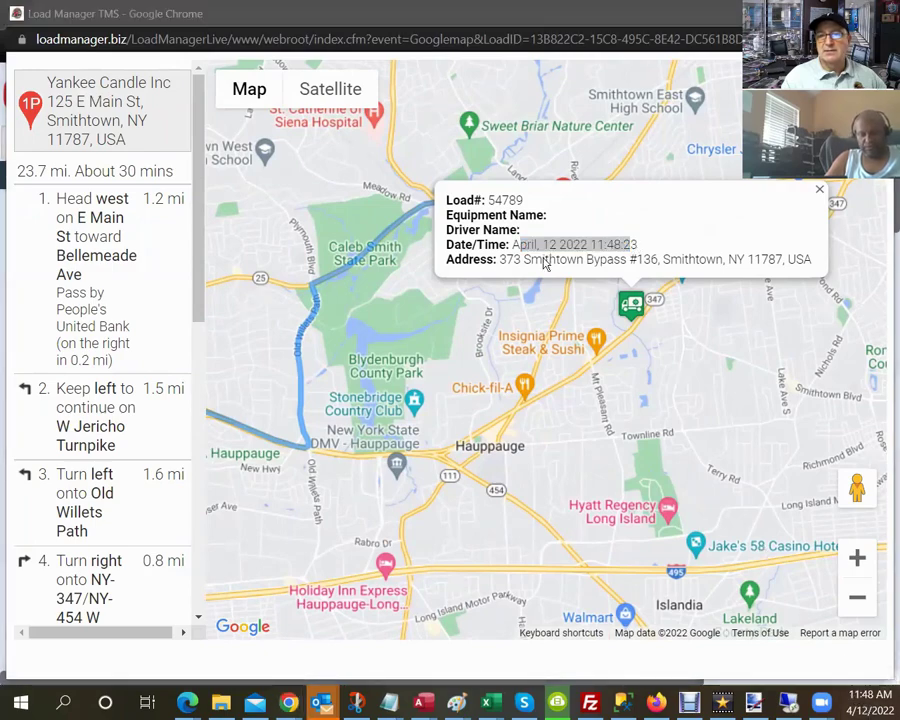
{"action": "left_click", "coordinate": [405, 174]}
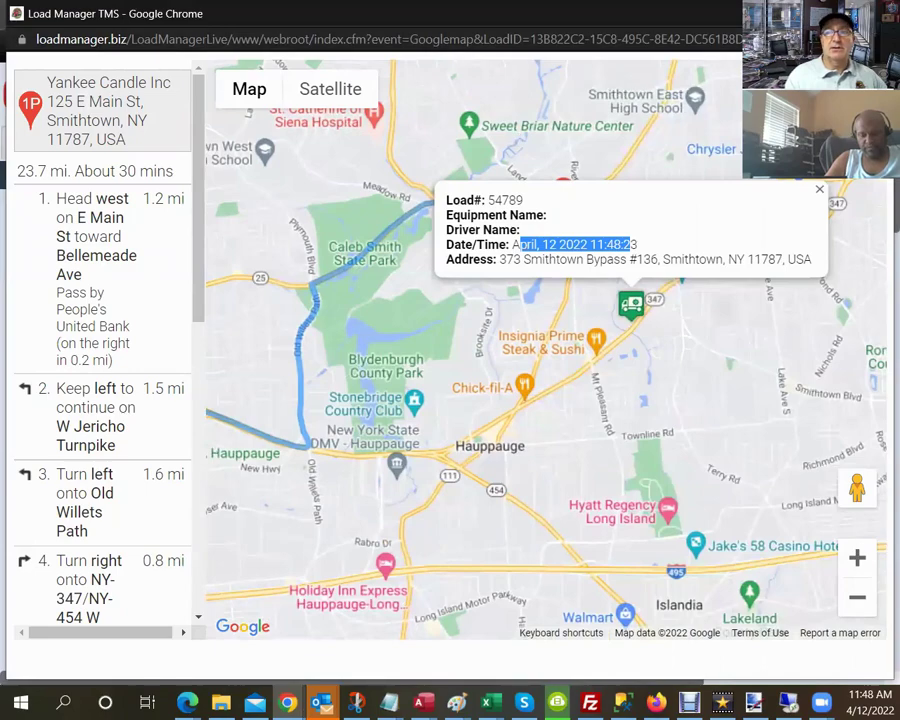
{"action": "key", "text": "ctrl+w"}
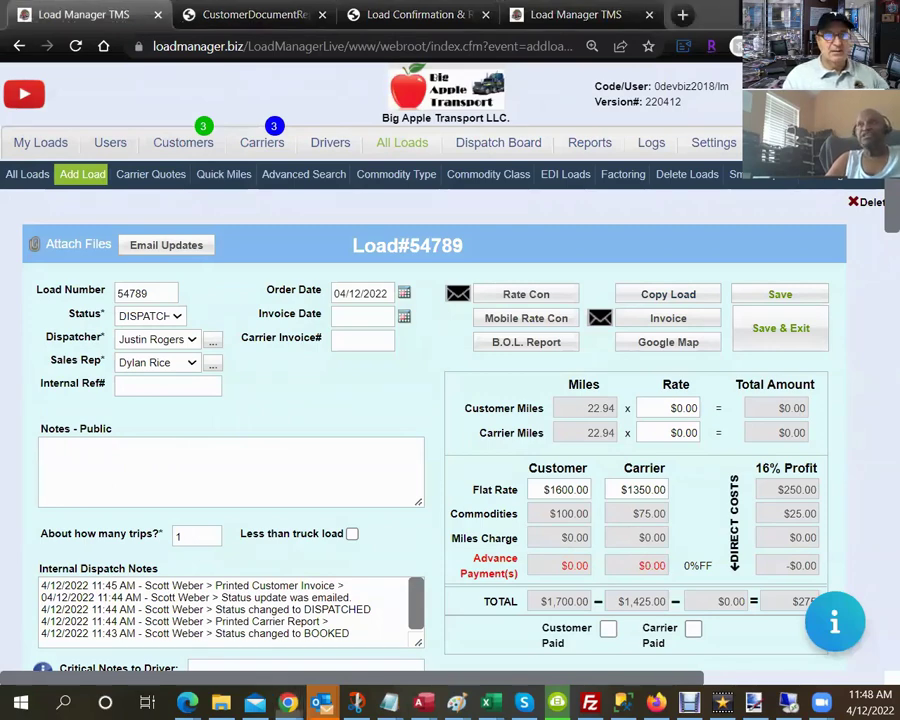
{"action": "key", "text": "alt+Tab"}
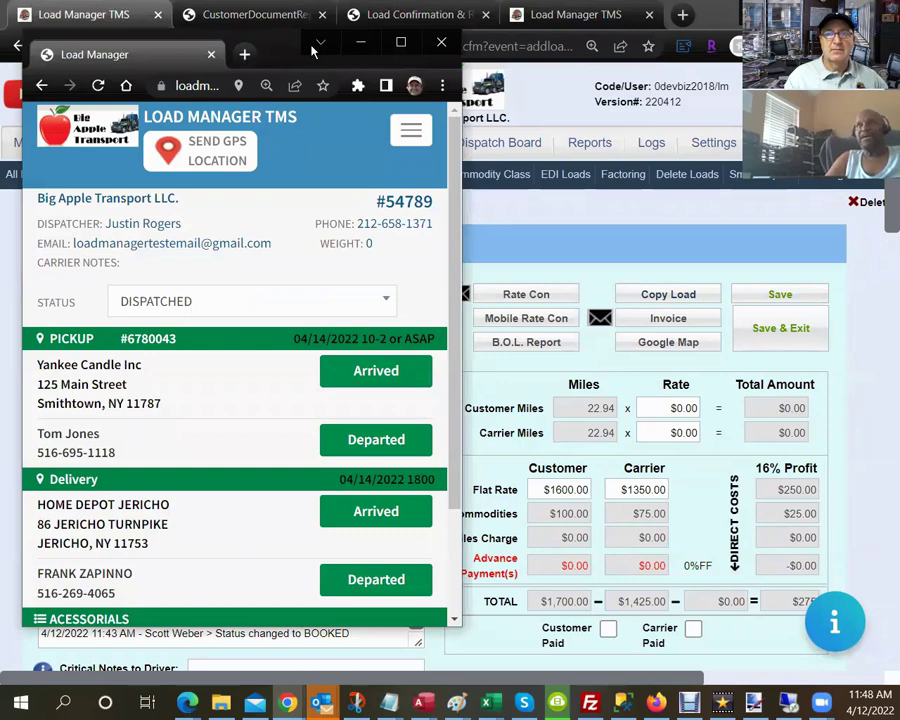
{"action": "left_click_drag", "start_coordinate": [313, 52], "coordinate": [410, 28]}
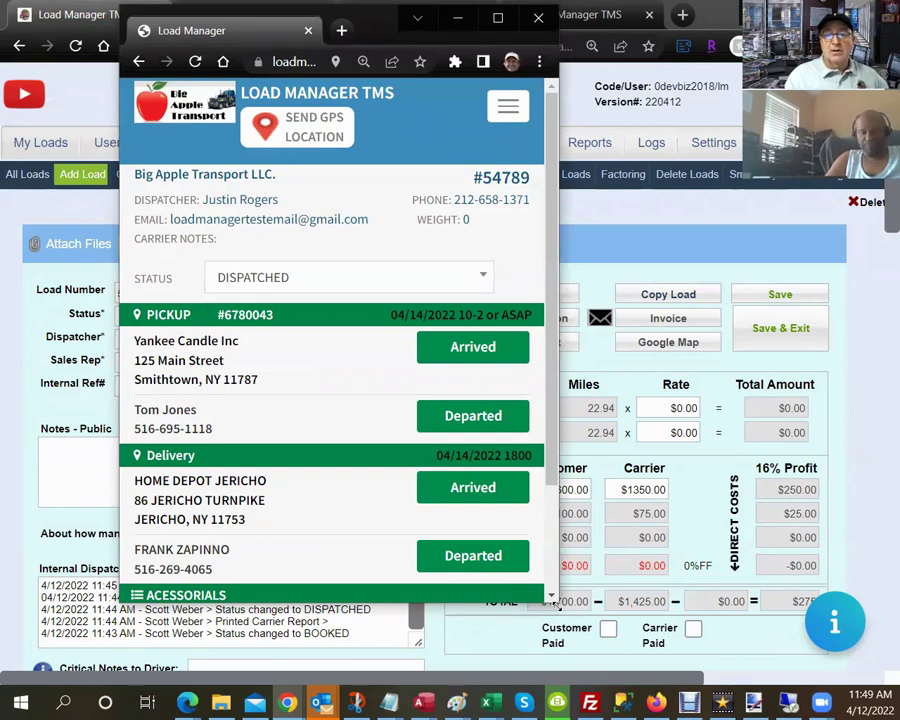
{"action": "left_click_drag", "start_coordinate": [556, 603], "coordinate": [556, 680]}
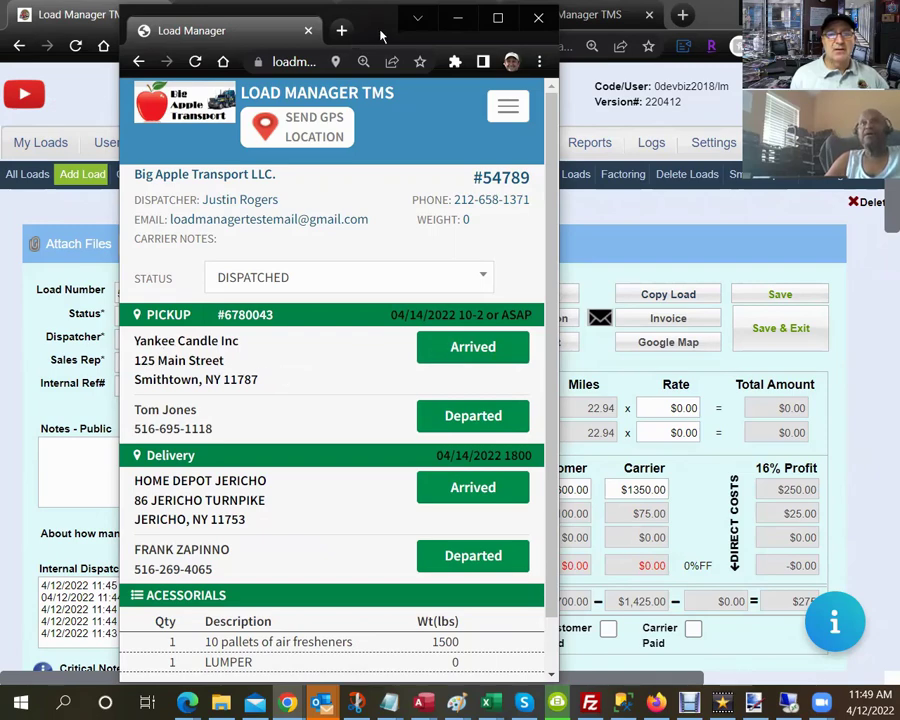
{"action": "left_click_drag", "start_coordinate": [384, 34], "coordinate": [529, 55]}
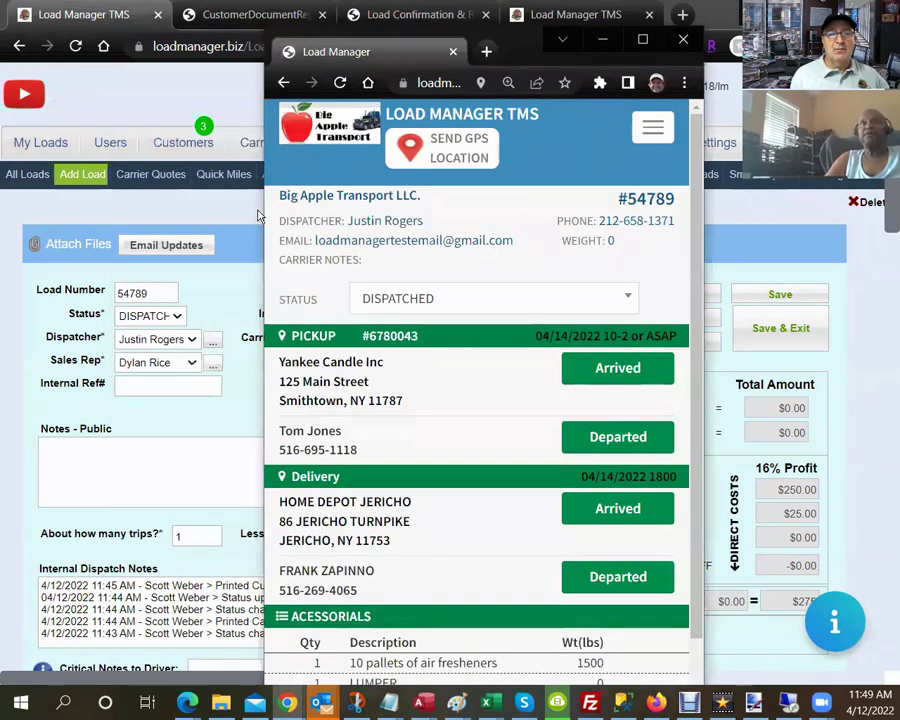
{"action": "left_click", "coordinate": [180, 318]}
{"action": "left_click", "coordinate": [180, 318]}
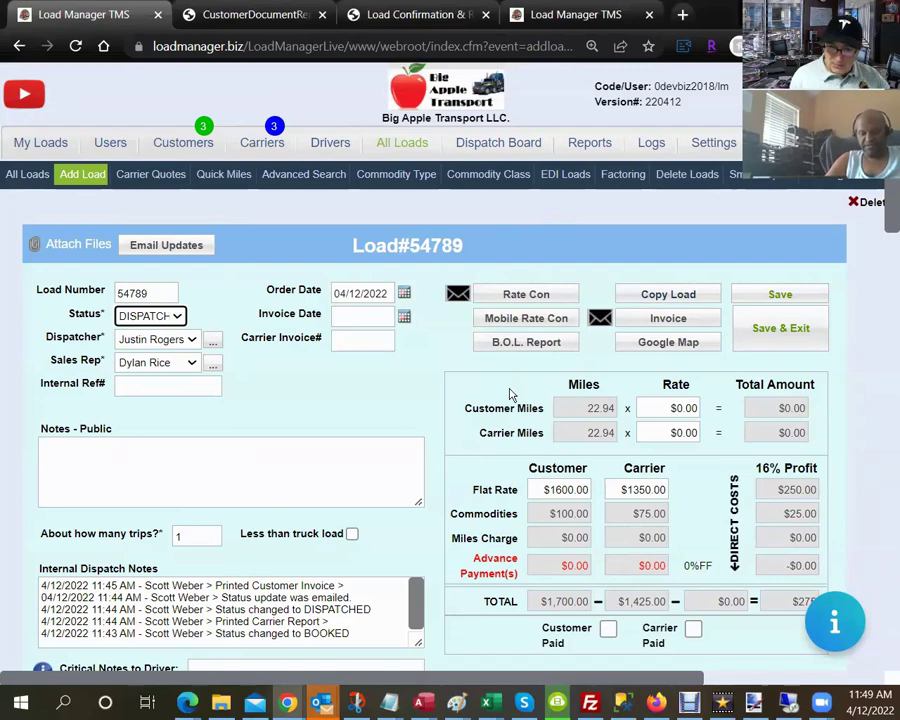
{"action": "scroll", "coordinate": [515, 386], "scroll_direction": "down", "scroll_amount": 10}
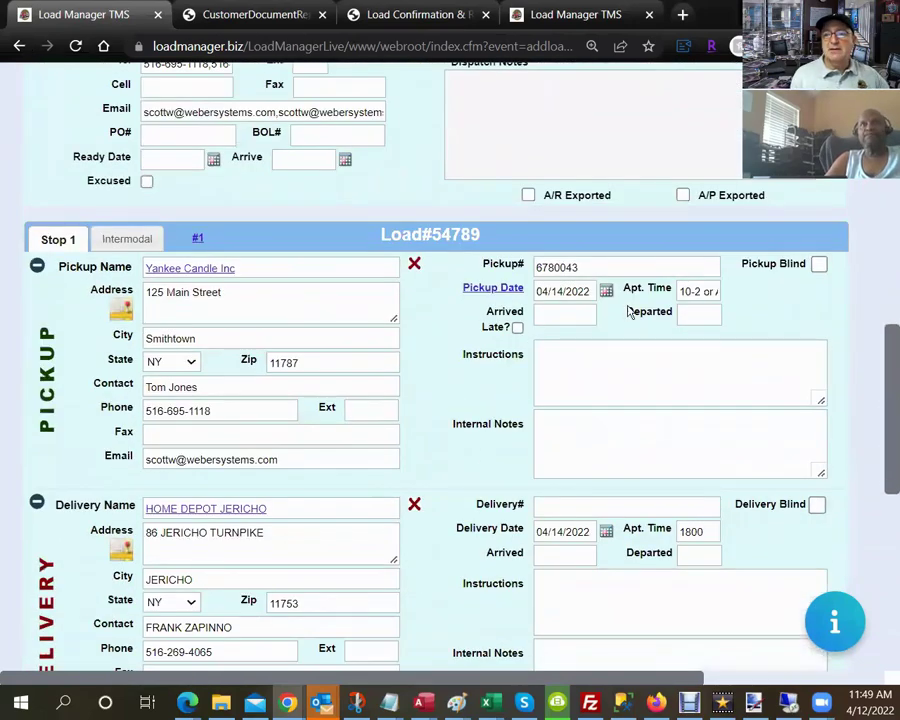
{"action": "left_click", "coordinate": [552, 318]}
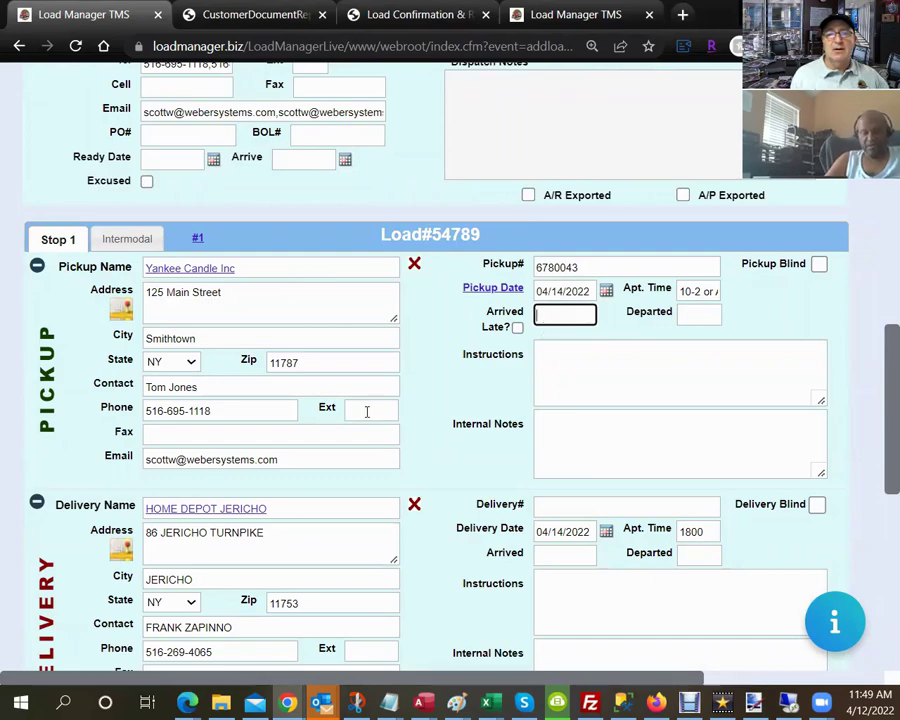
{"action": "scroll", "coordinate": [340, 408], "scroll_direction": "up", "scroll_amount": 1}
{"action": "scroll", "coordinate": [334, 406], "scroll_direction": "up", "scroll_amount": 15}
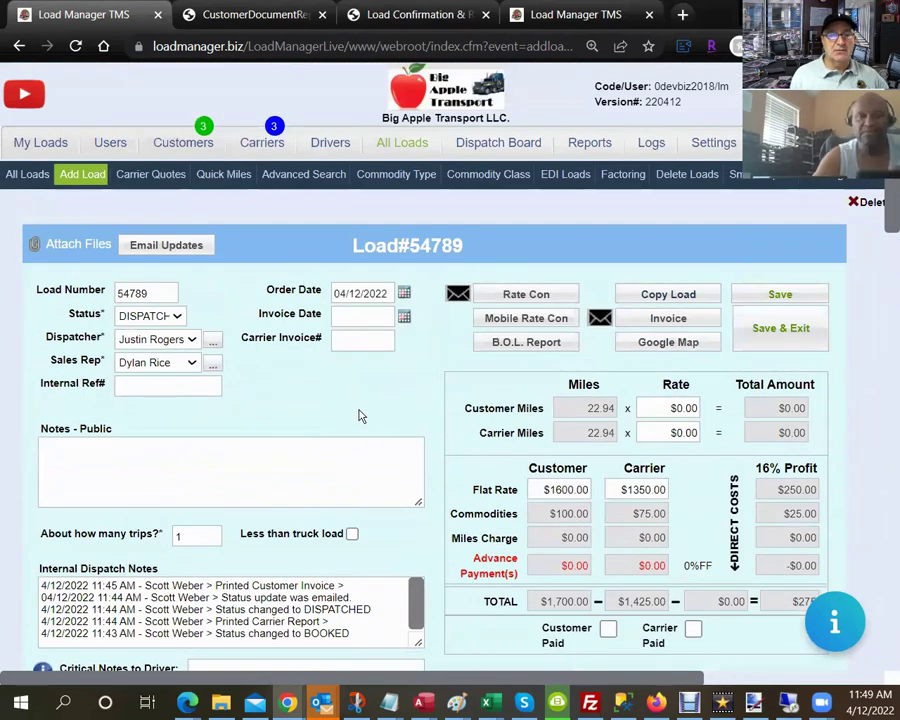
{"action": "left_click", "coordinate": [75, 48]}
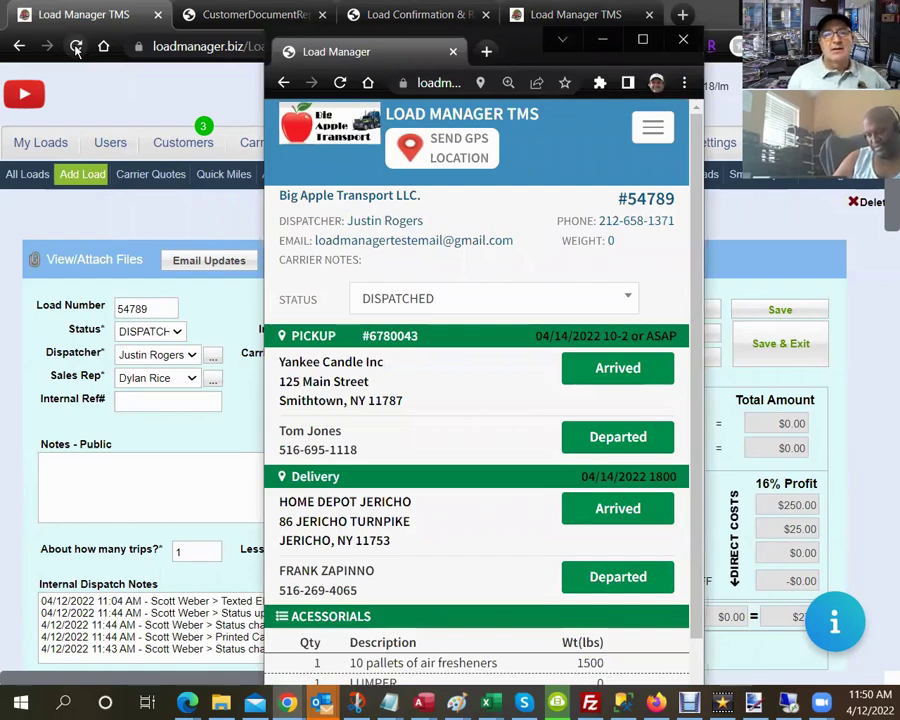
Mark the driver arrived at pickup and refresh the load page to show ARRIVED at 11:50 AM.
{"action": "left_click", "coordinate": [76, 47]}
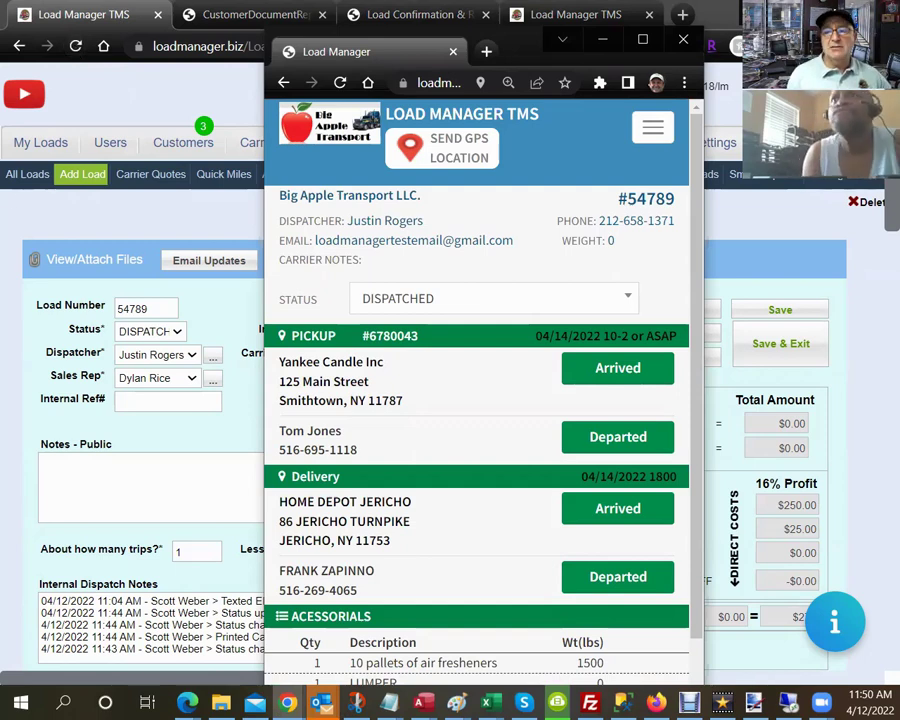
{"action": "left_click", "coordinate": [641, 386]}
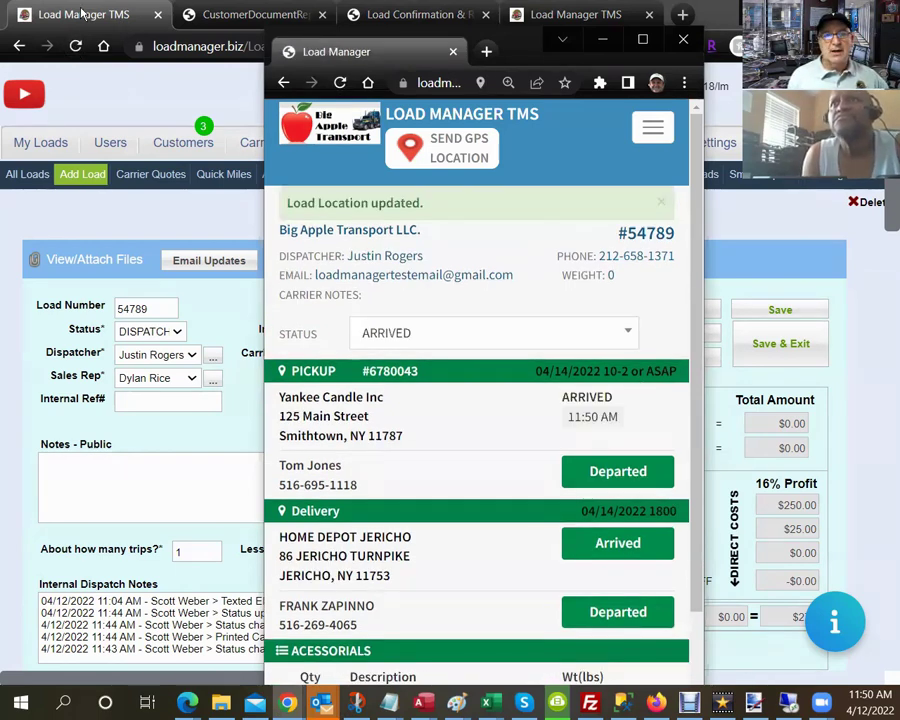
{"action": "left_click", "coordinate": [75, 47]}
{"action": "left_click", "coordinate": [75, 47]}
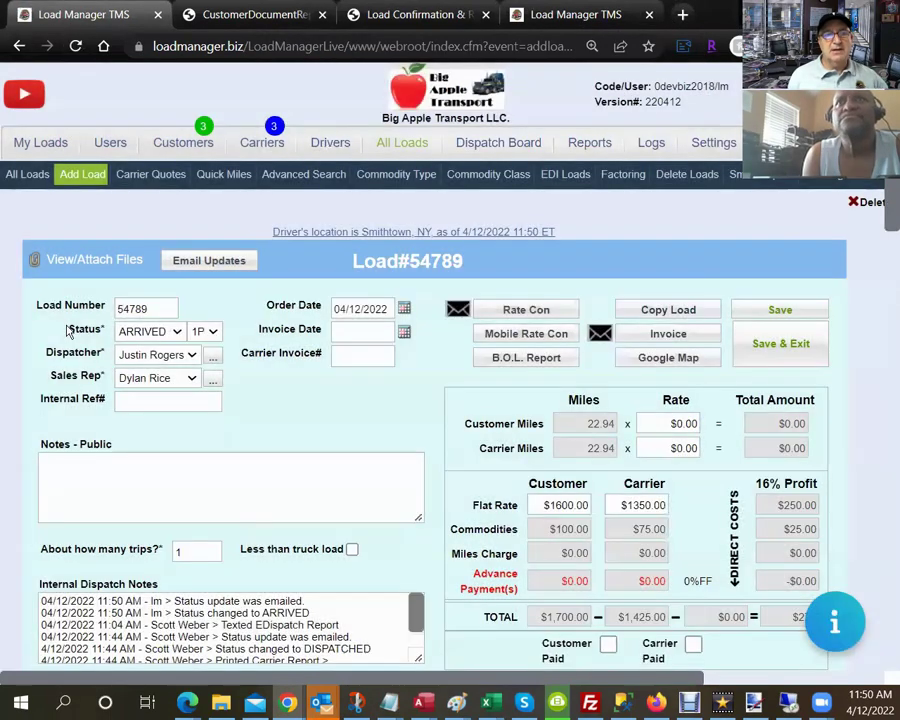
Check Stop 1's Arrived time of 1150, then return to the driver's mobile view.
{"action": "left_click_drag", "start_coordinate": [68, 329], "coordinate": [104, 330]}
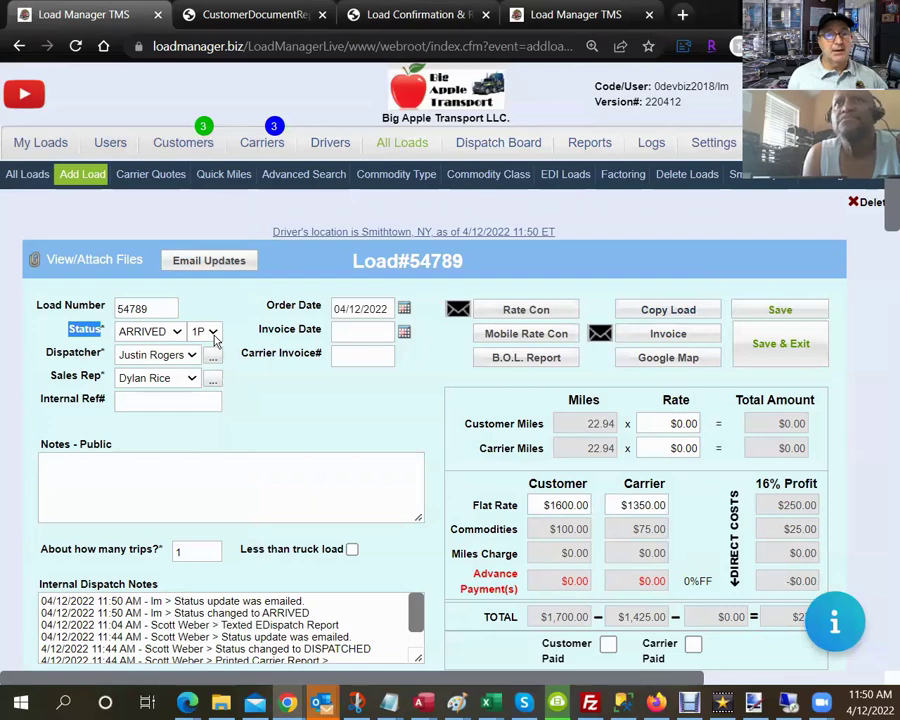
{"action": "scroll", "coordinate": [394, 456], "scroll_direction": "down", "scroll_amount": 10}
{"action": "scroll", "coordinate": [391, 454], "scroll_direction": "down", "scroll_amount": 6}
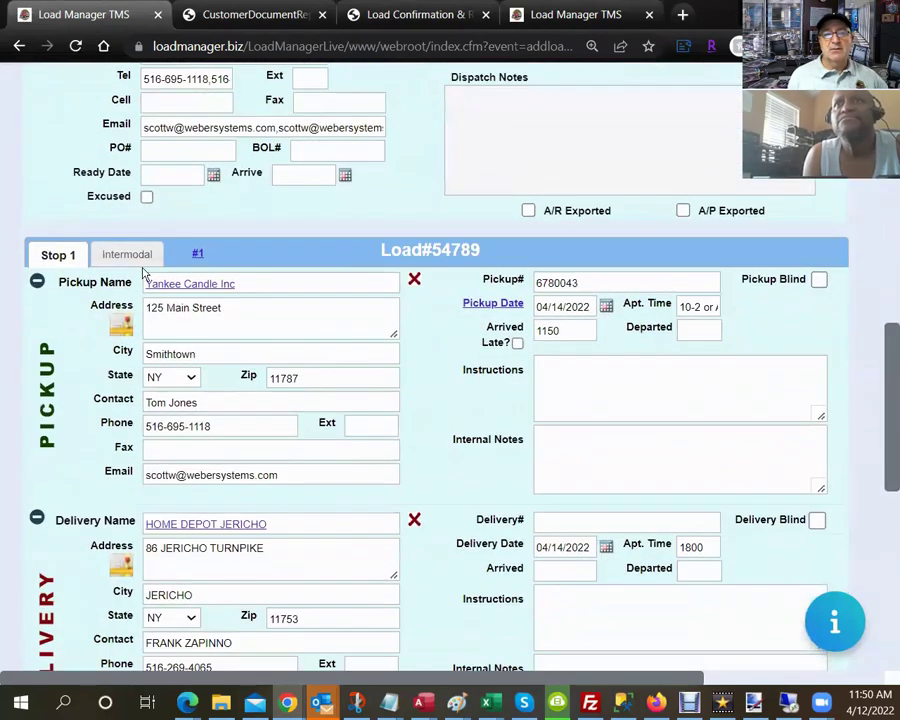
{"action": "left_click_drag", "start_coordinate": [45, 256], "coordinate": [210, 300]}
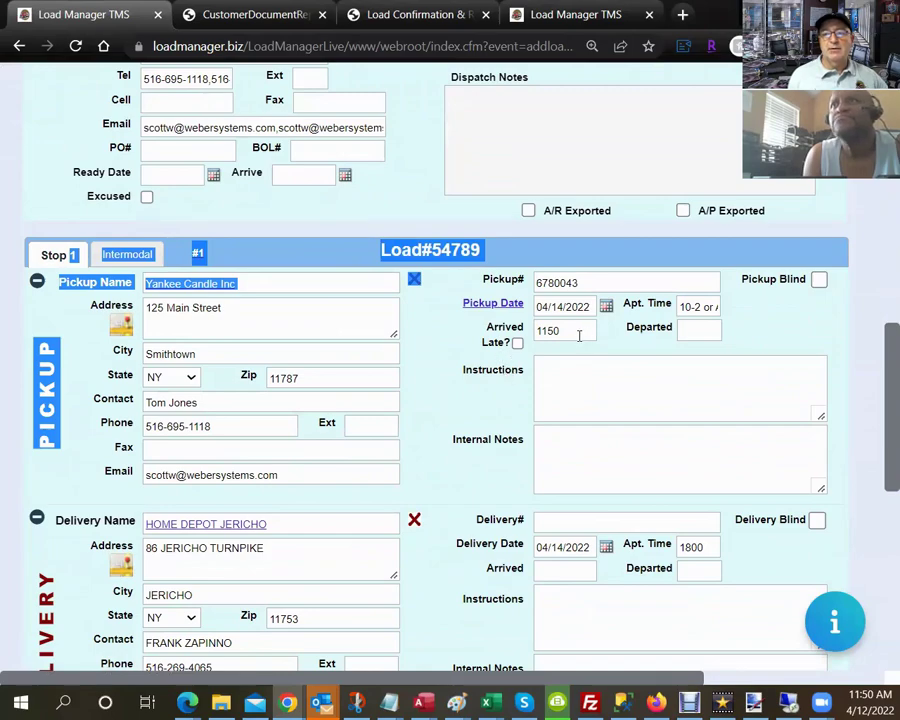
{"action": "double_click", "coordinate": [565, 331]}
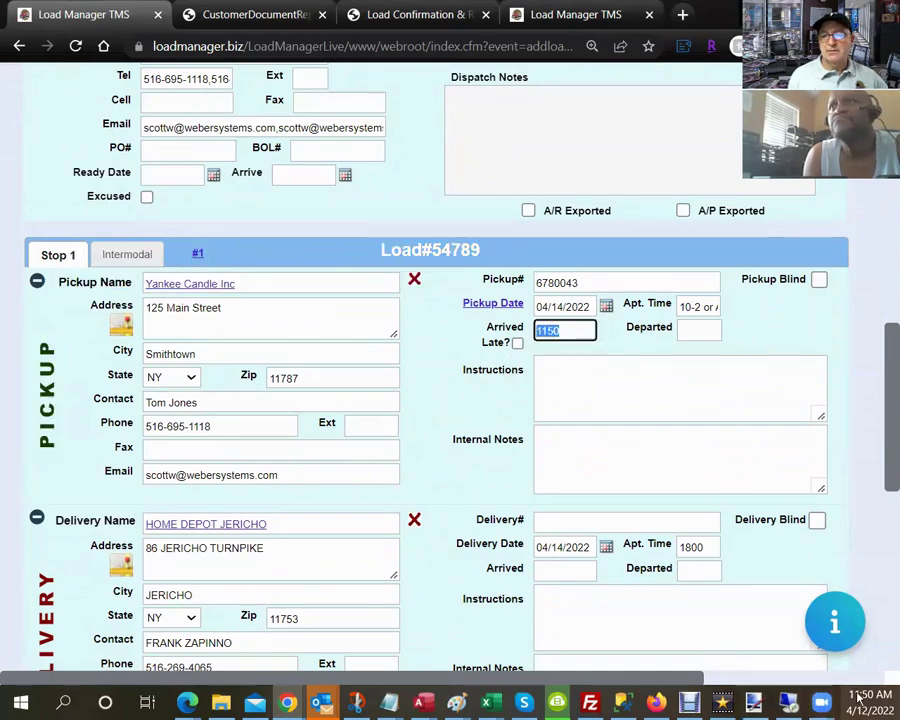
{"action": "scroll", "coordinate": [426, 468], "scroll_direction": "up", "scroll_amount": 5}
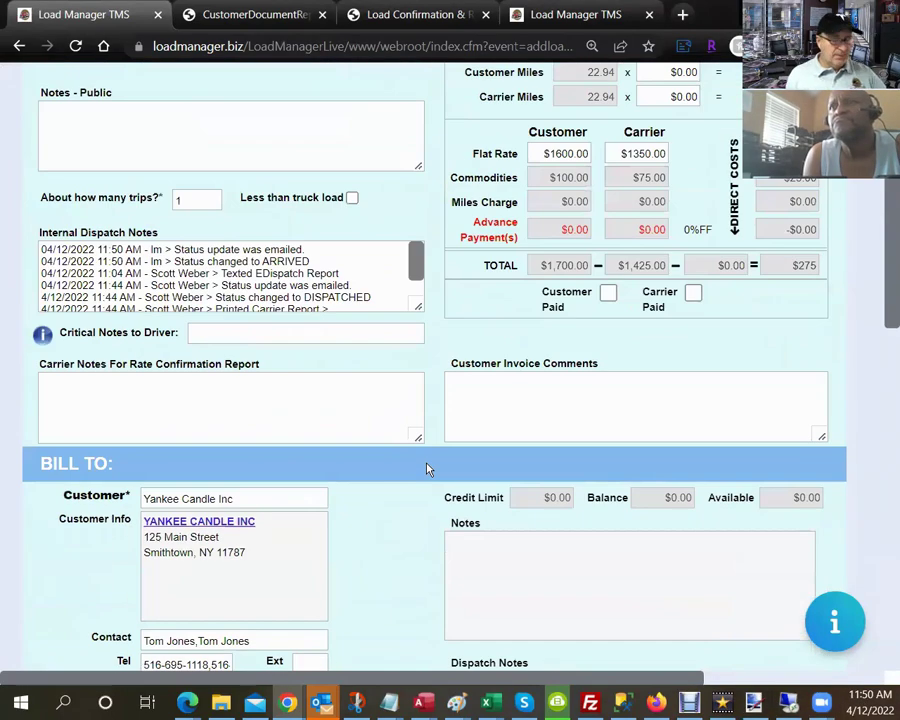
{"action": "key", "text": "alt+Tab"}
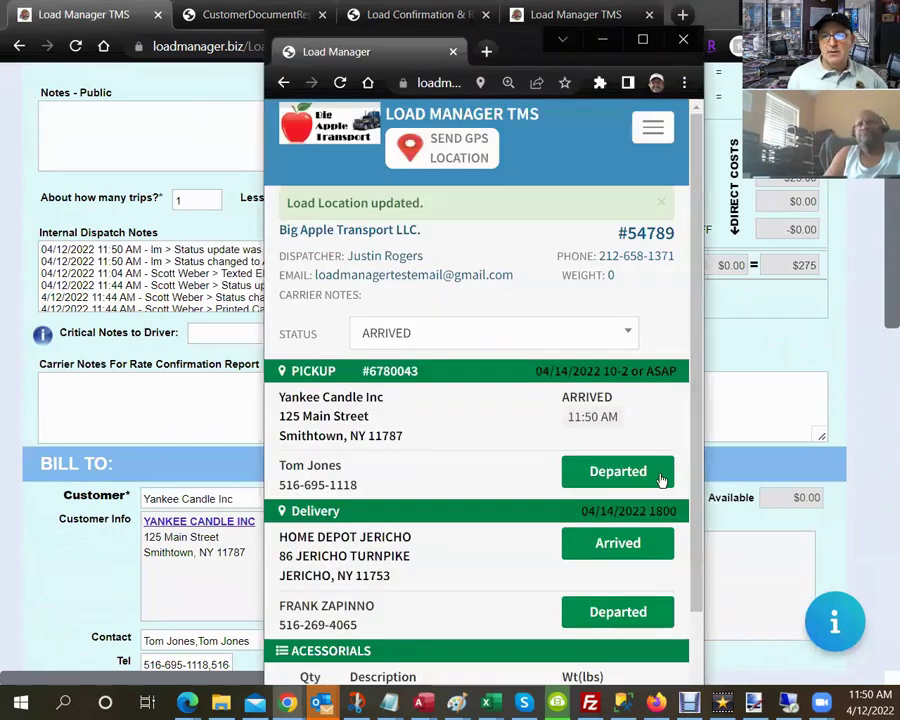
Mark the driver departed from pickup and return to the load page, now DEPARTED at 11:50 AM.
{"action": "left_click", "coordinate": [647, 472]}
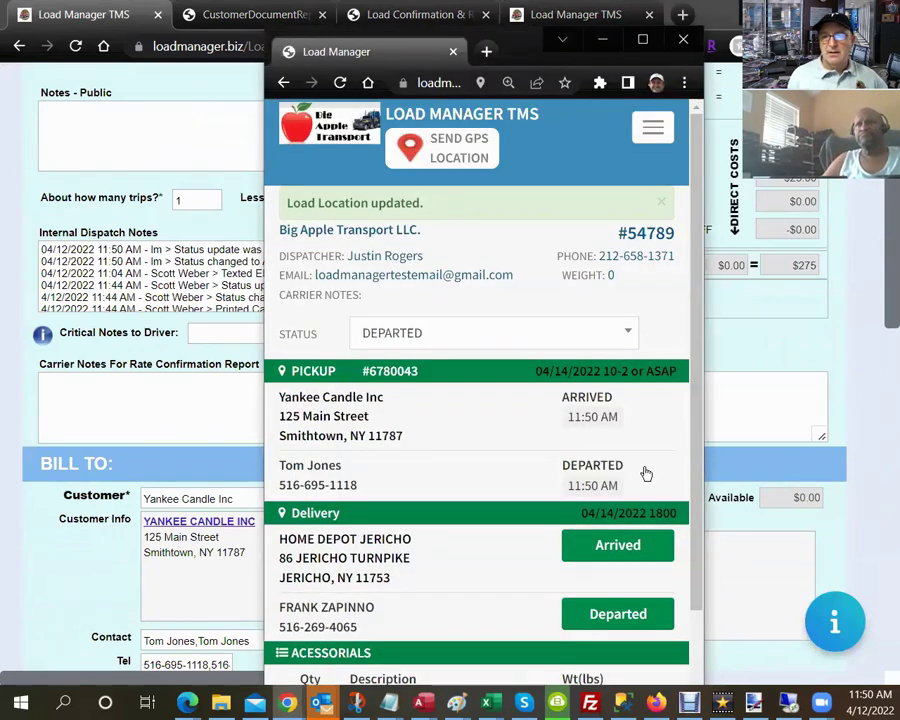
{"action": "scroll", "coordinate": [90, 344], "scroll_direction": "up", "scroll_amount": 3}
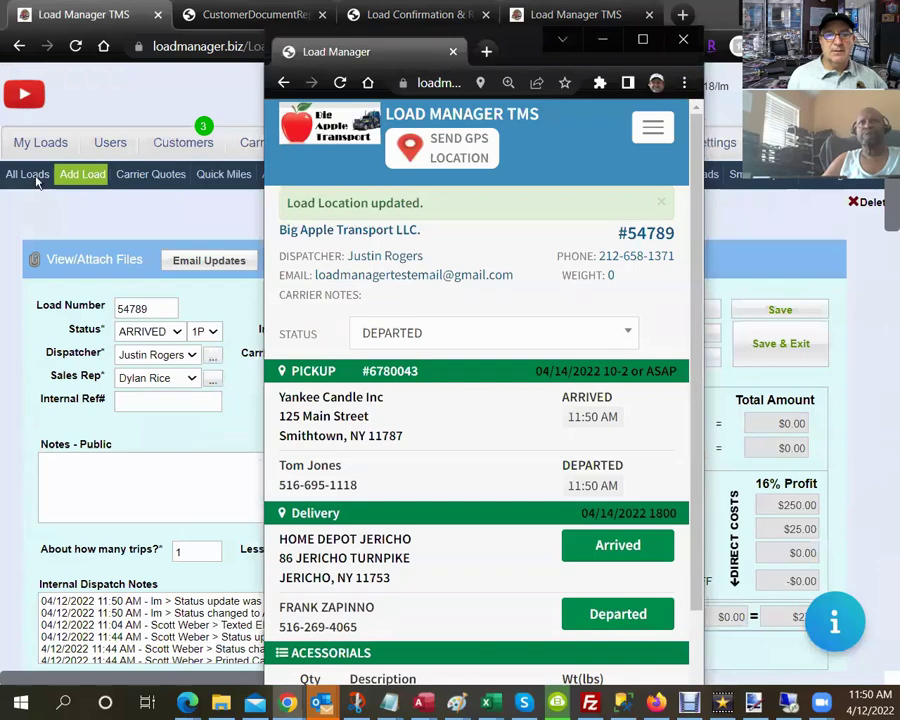
{"action": "left_click", "coordinate": [75, 45]}
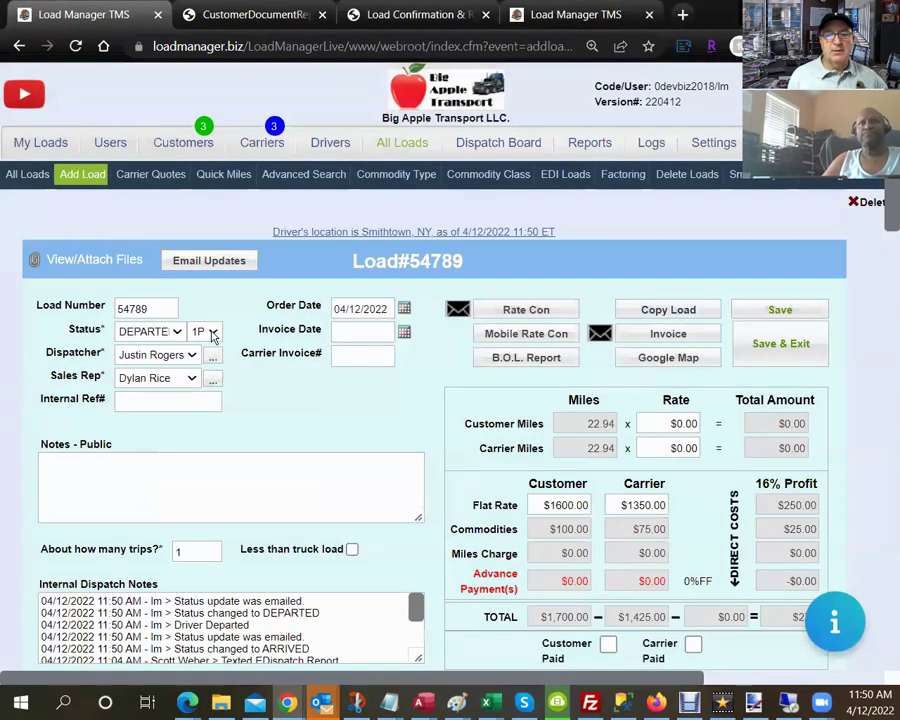
In the driver's mobile view, mark load #54789 Delivery Arrived and Delivery Departed at Home Depot Jericho.
{"action": "scroll", "coordinate": [319, 396], "scroll_direction": "down", "scroll_amount": 10}
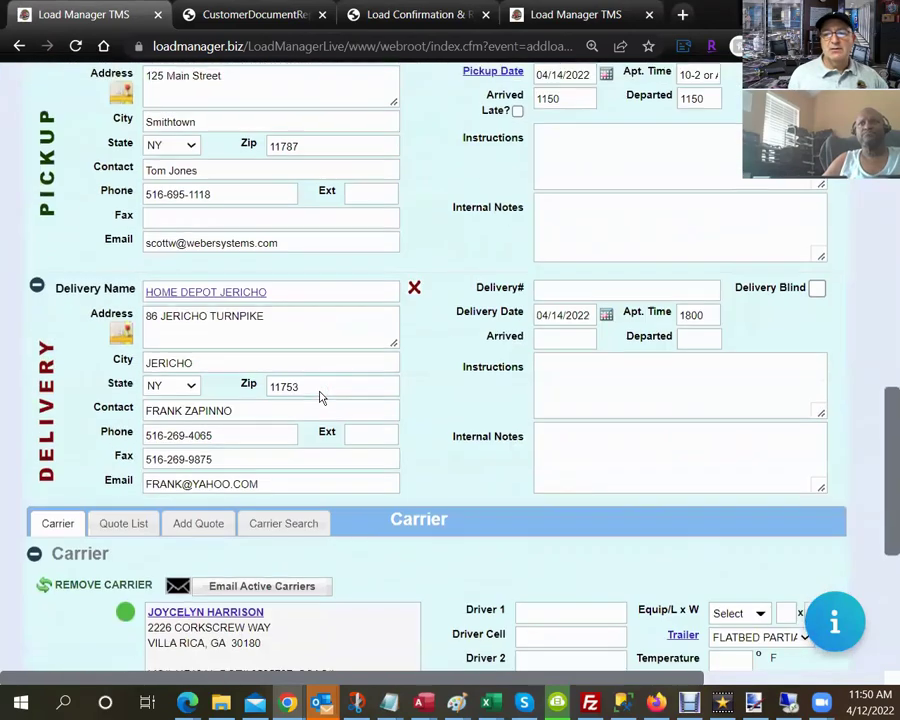
{"action": "key", "text": "alt+Tab"}
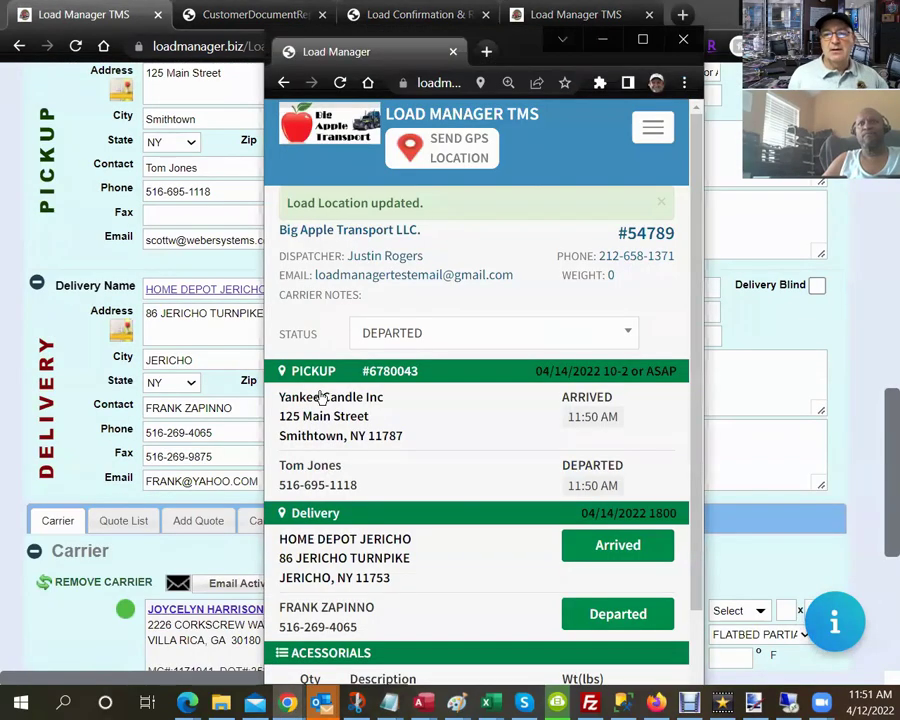
{"action": "scroll", "coordinate": [490, 520], "scroll_direction": "down", "scroll_amount": 1}
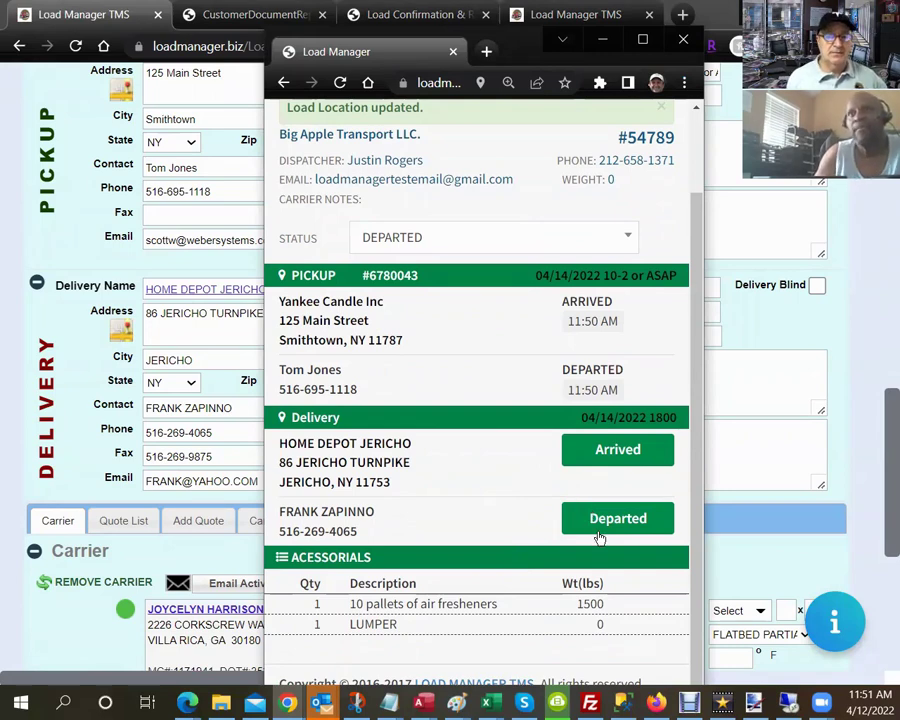
{"action": "left_click", "coordinate": [616, 458]}
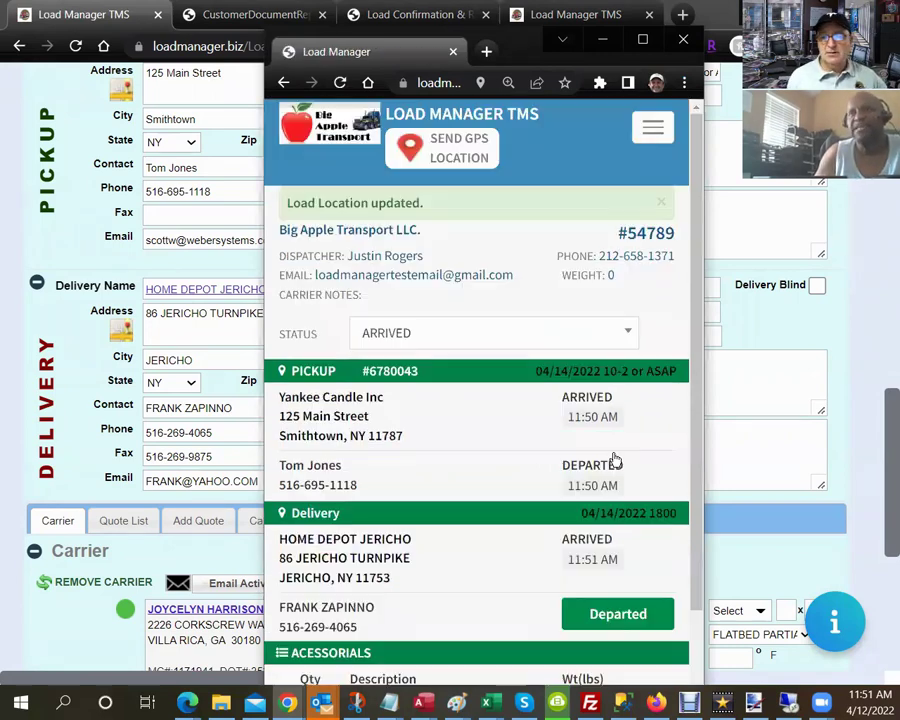
{"action": "left_click", "coordinate": [629, 615]}
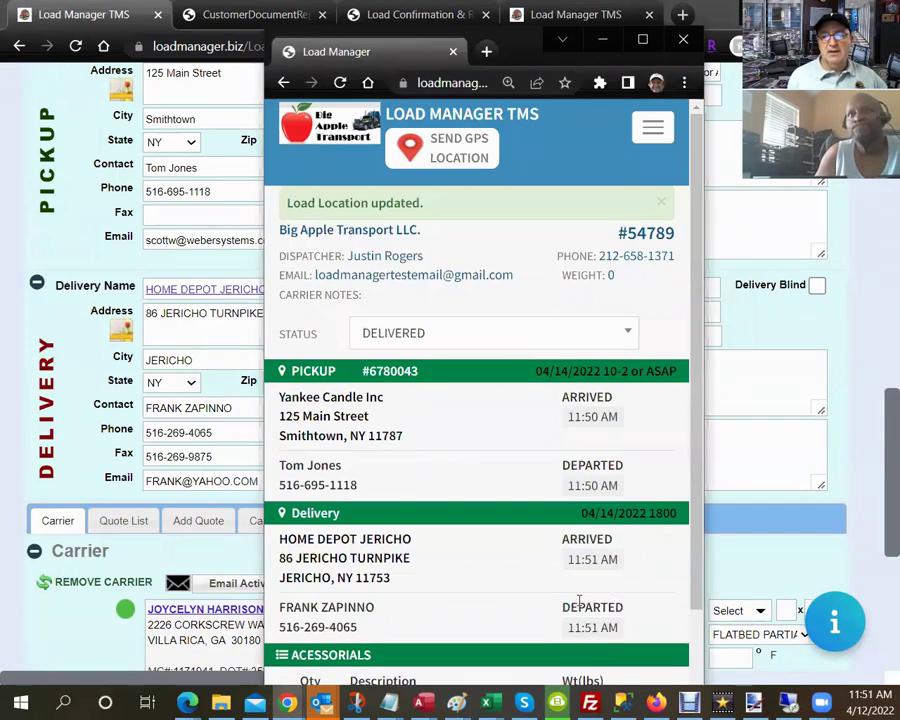
{"action": "left_click", "coordinate": [76, 145]}
{"action": "scroll", "coordinate": [78, 145], "scroll_direction": "up", "scroll_amount": 5}
{"action": "scroll", "coordinate": [76, 145], "scroll_direction": "up", "scroll_amount": 6}
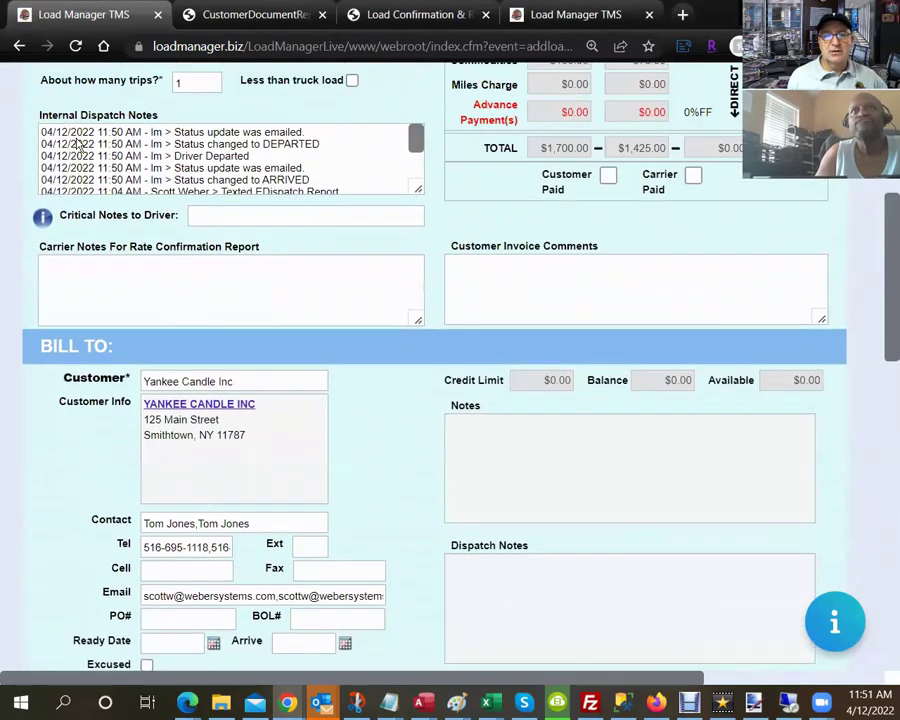
{"action": "left_click", "coordinate": [75, 46]}
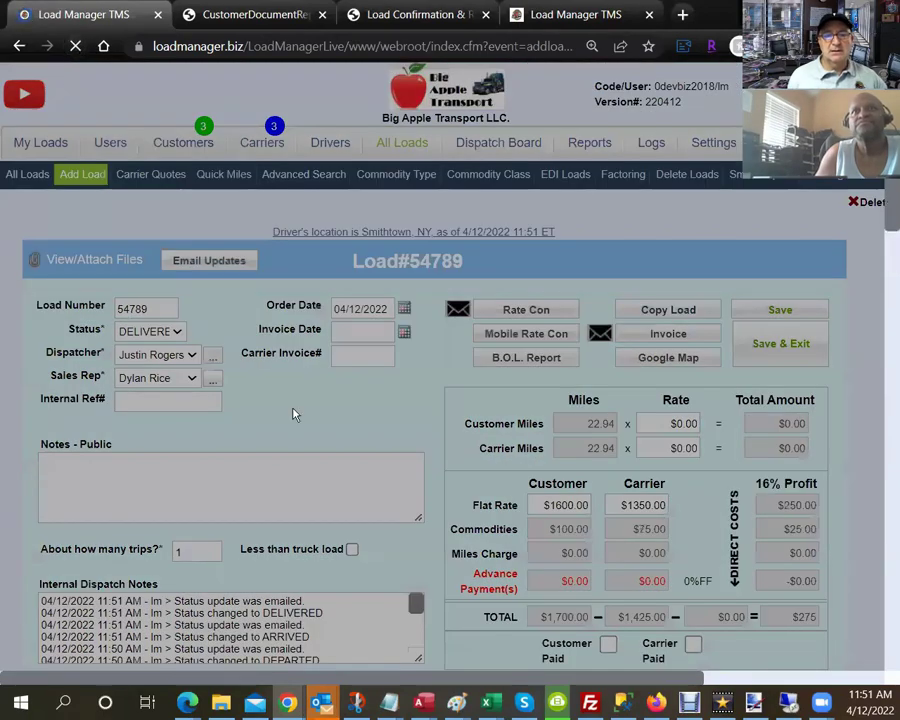
{"action": "scroll", "coordinate": [293, 412], "scroll_direction": "down", "scroll_amount": 1}
{"action": "scroll", "coordinate": [293, 412], "scroll_direction": "down", "scroll_amount": 3}
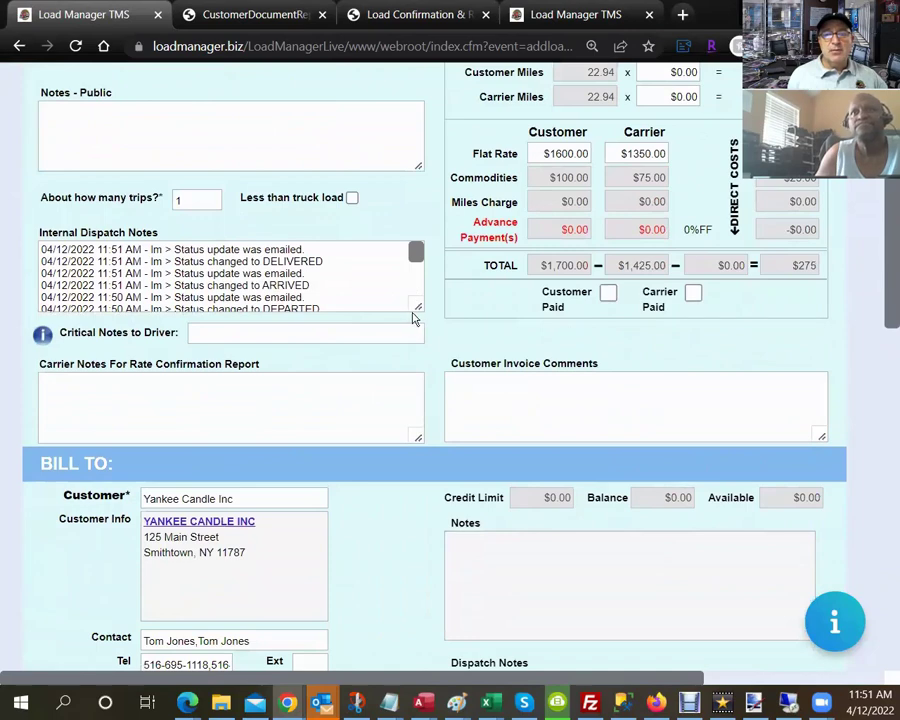
{"action": "left_click_drag", "start_coordinate": [417, 306], "coordinate": [423, 442]}
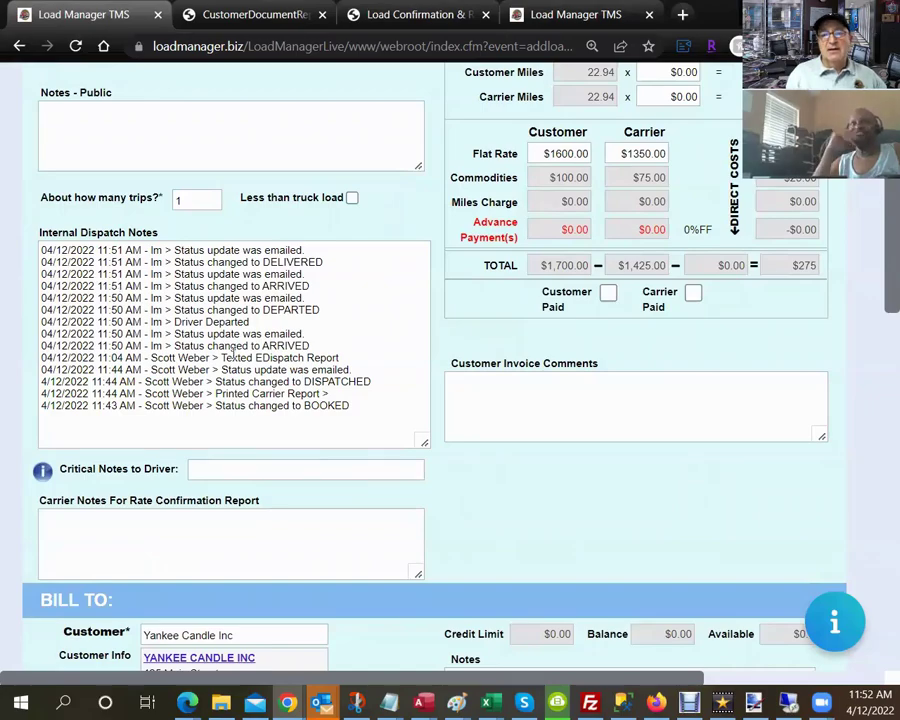
{"action": "scroll", "coordinate": [231, 356], "scroll_direction": "down", "scroll_amount": 9}
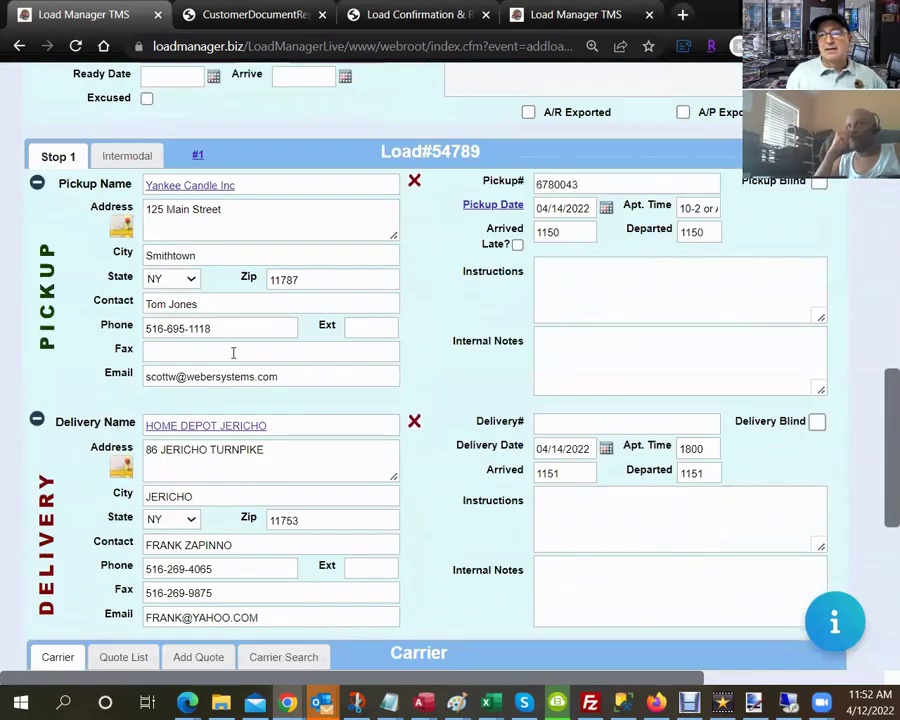
{"action": "scroll", "coordinate": [233, 352], "scroll_direction": "down", "scroll_amount": 5}
{"action": "scroll", "coordinate": [233, 352], "scroll_direction": "up", "scroll_amount": 4}
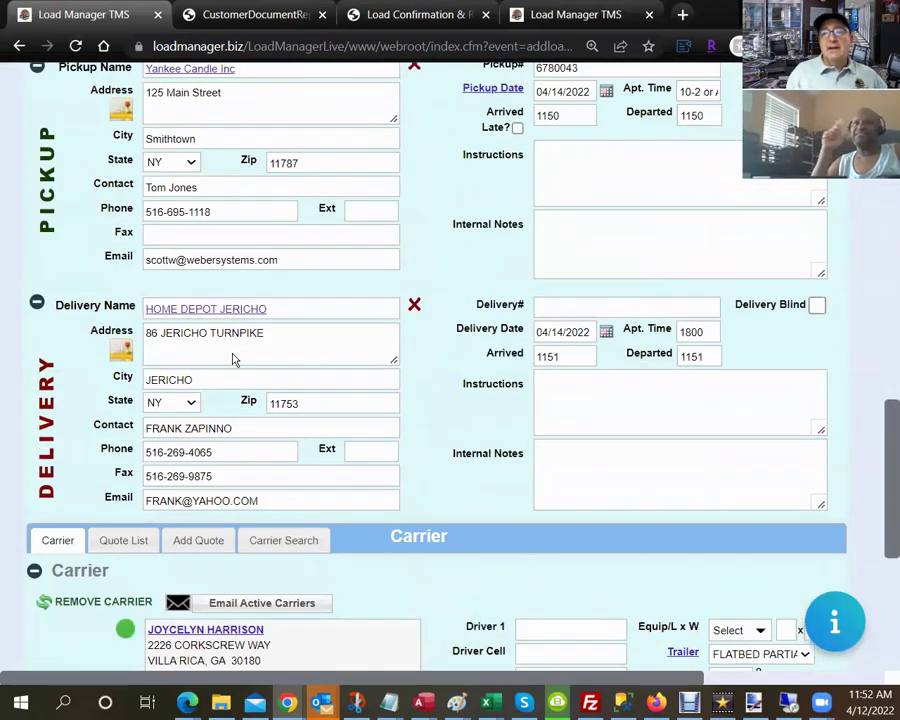
{"action": "scroll", "coordinate": [232, 352], "scroll_direction": "up", "scroll_amount": 2}
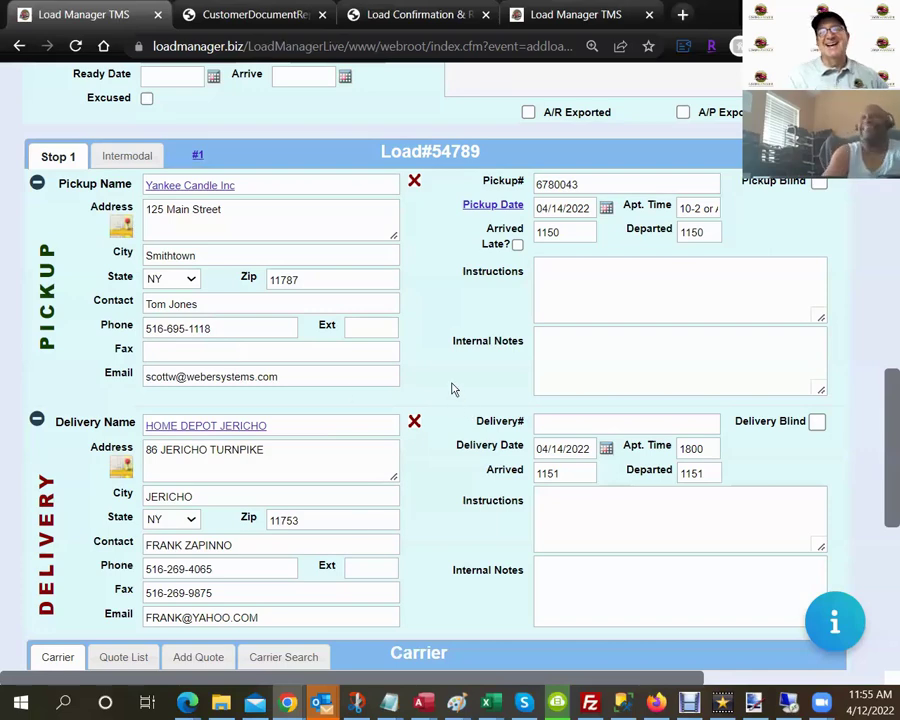
{"action": "scroll", "coordinate": [451, 388], "scroll_direction": "up", "scroll_amount": 5}
{"action": "scroll", "coordinate": [451, 388], "scroll_direction": "down", "scroll_amount": 4}
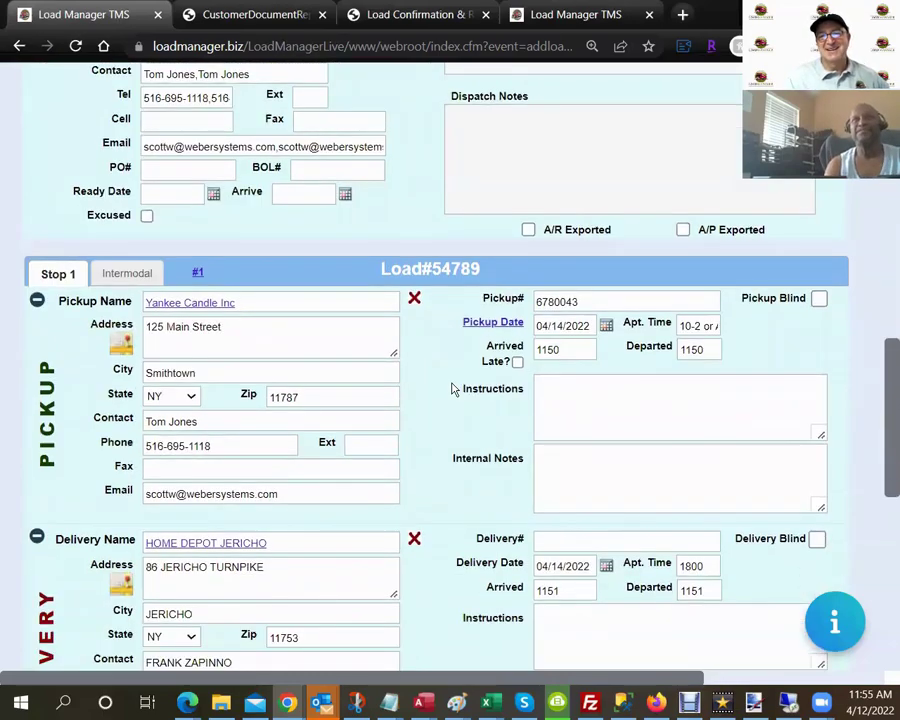
{"action": "scroll", "coordinate": [451, 388], "scroll_direction": "down", "scroll_amount": 2}
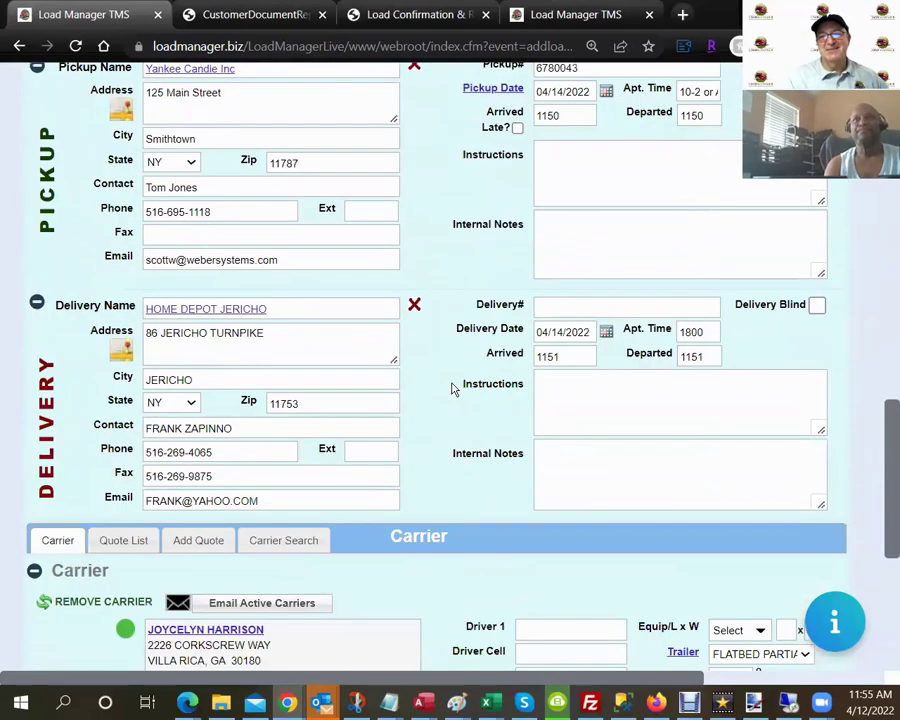
{"action": "scroll", "coordinate": [451, 388], "scroll_direction": "down", "scroll_amount": 1}
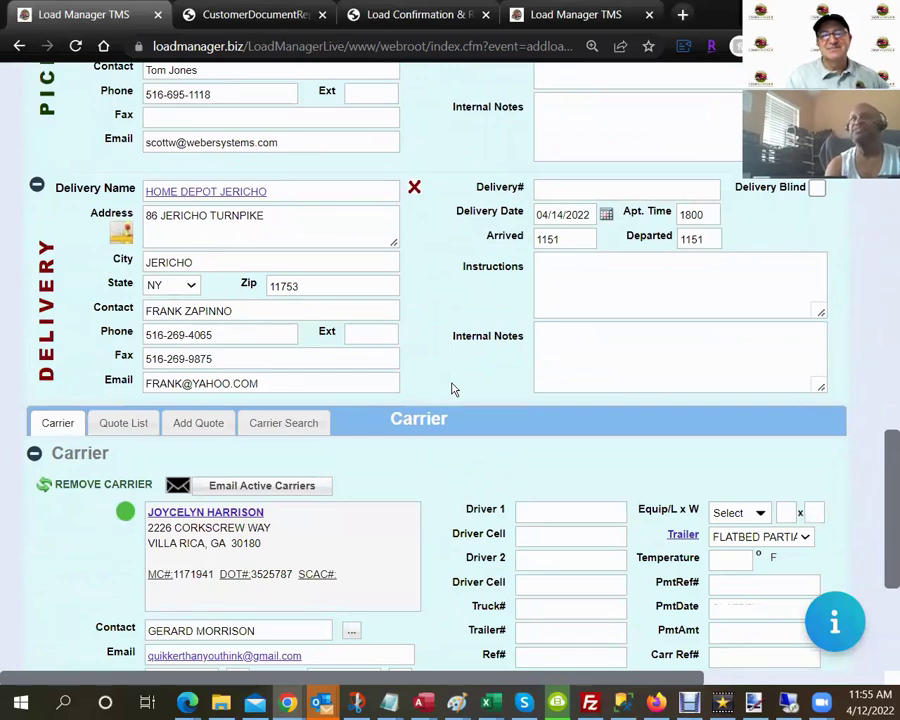
{"action": "scroll", "coordinate": [451, 388], "scroll_direction": "down", "scroll_amount": 1}
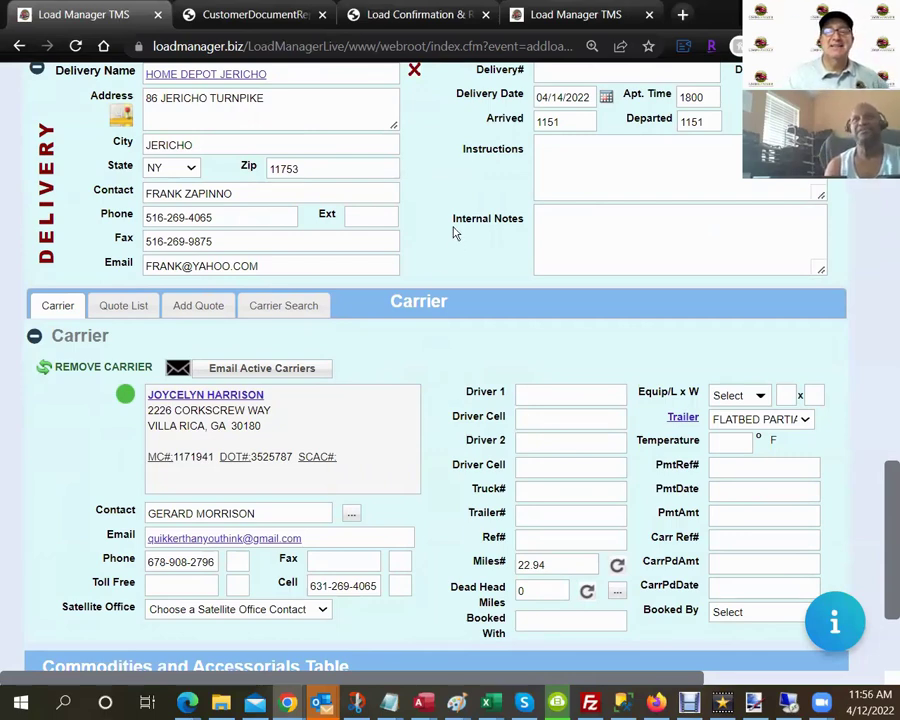
{"action": "scroll", "coordinate": [455, 232], "scroll_direction": "up", "scroll_amount": 10}
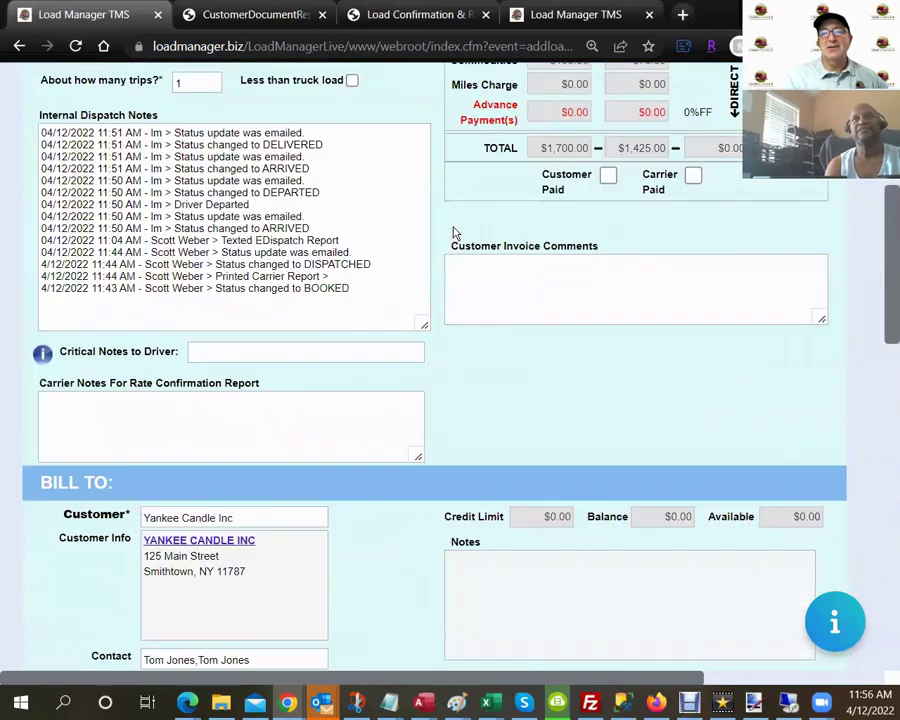
{"action": "scroll", "coordinate": [455, 232], "scroll_direction": "up", "scroll_amount": 5}
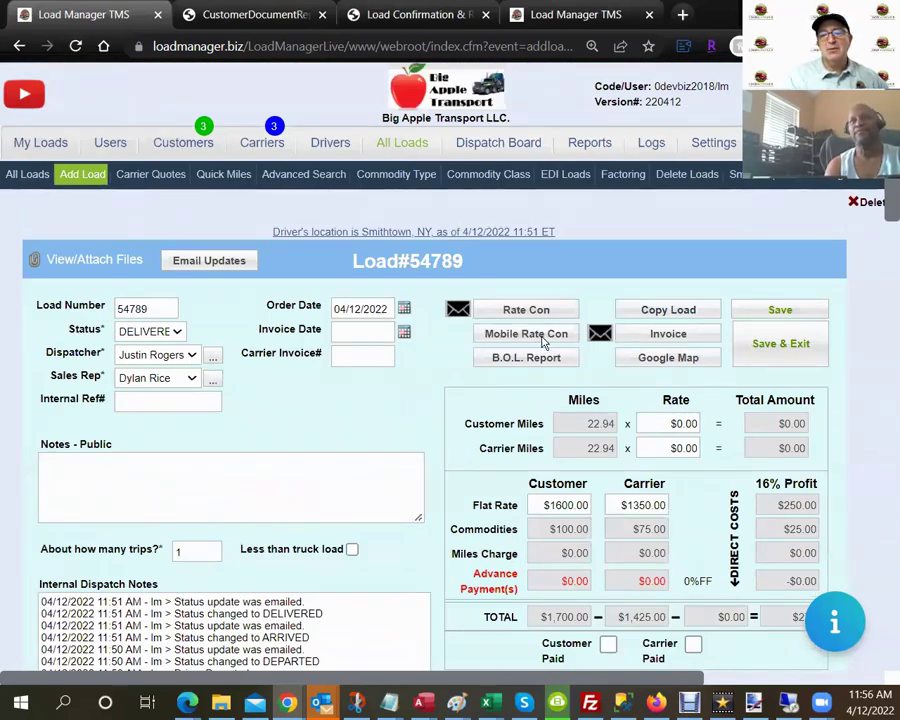
Open the Mobile Rate Con window for load #54789.
{"action": "left_click", "coordinate": [543, 337]}
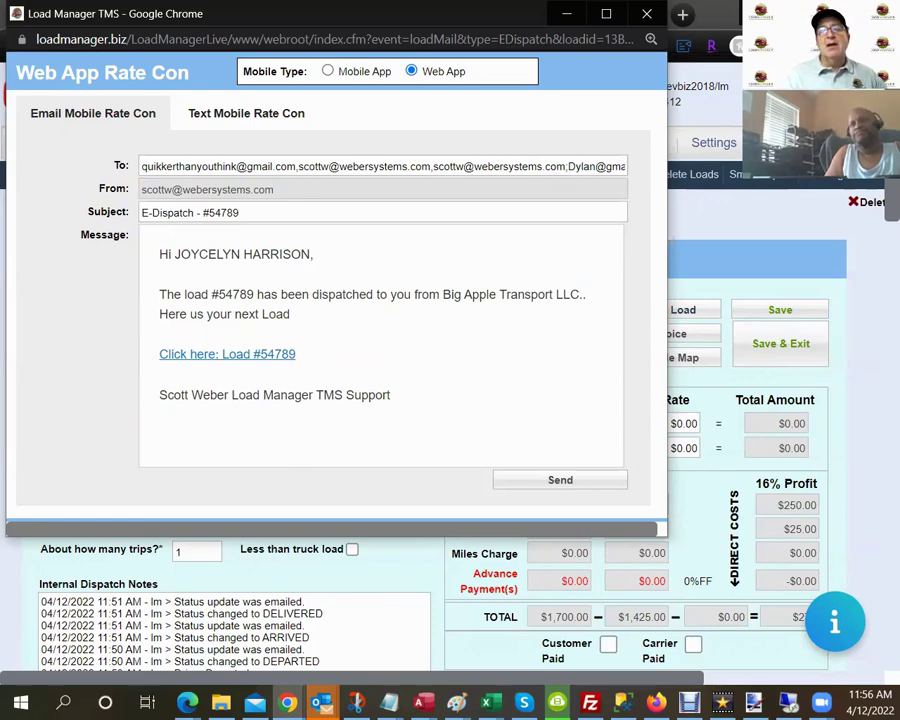
Switch the rate con to the Mobile App SMS version, review its text, and close it unsent.
{"action": "left_click", "coordinate": [328, 72]}
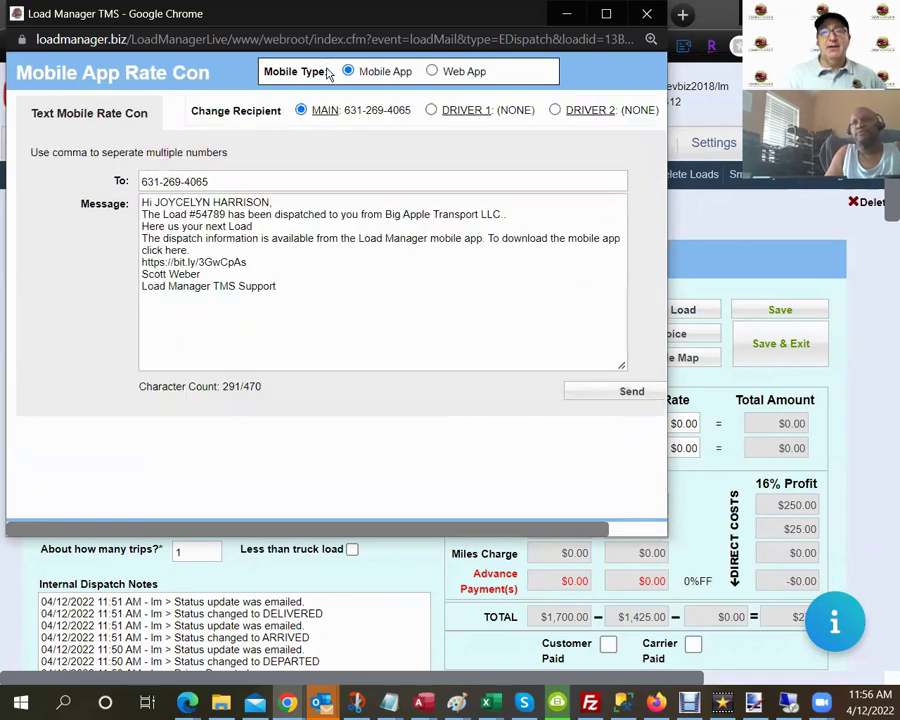
{"action": "double_click", "coordinate": [505, 85]}
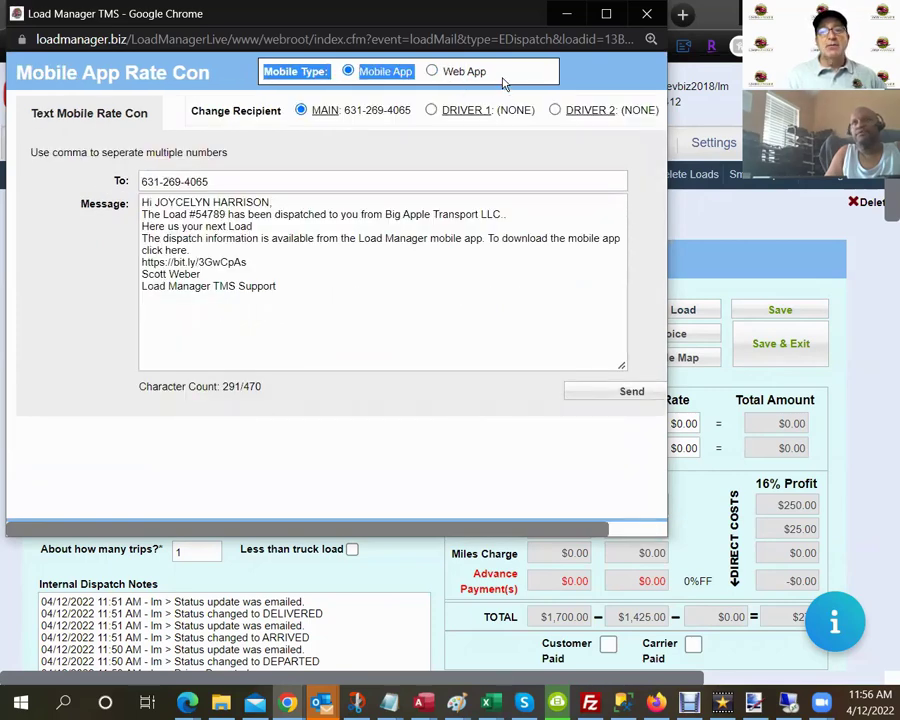
{"action": "left_click", "coordinate": [444, 72]}
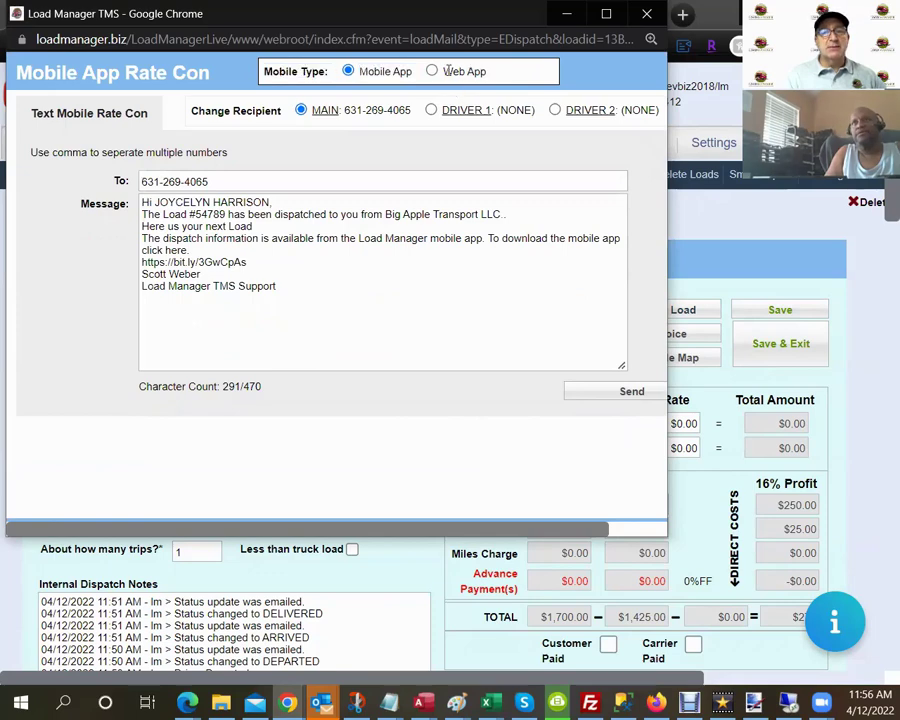
{"action": "left_click_drag", "start_coordinate": [446, 71], "coordinate": [487, 80]}
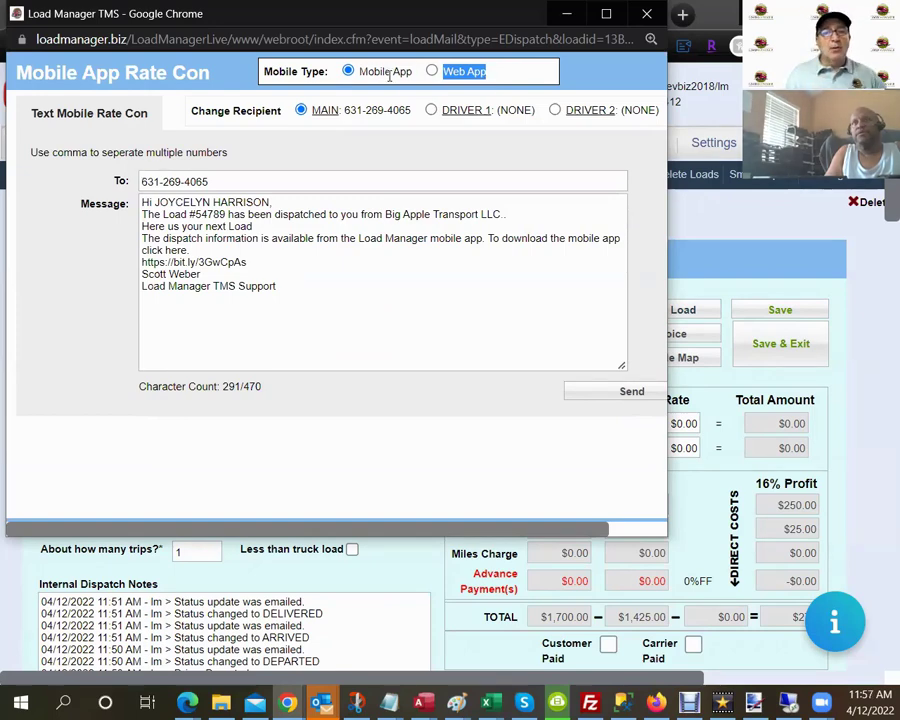
{"action": "left_click_drag", "start_coordinate": [359, 71], "coordinate": [408, 68]}
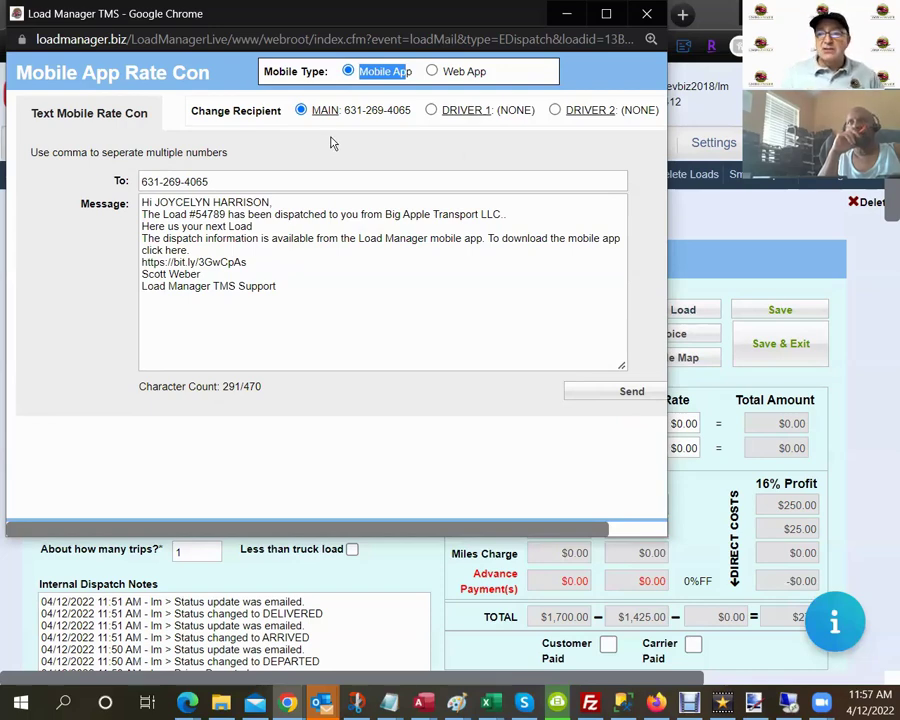
{"action": "key", "text": "ctrl+w"}
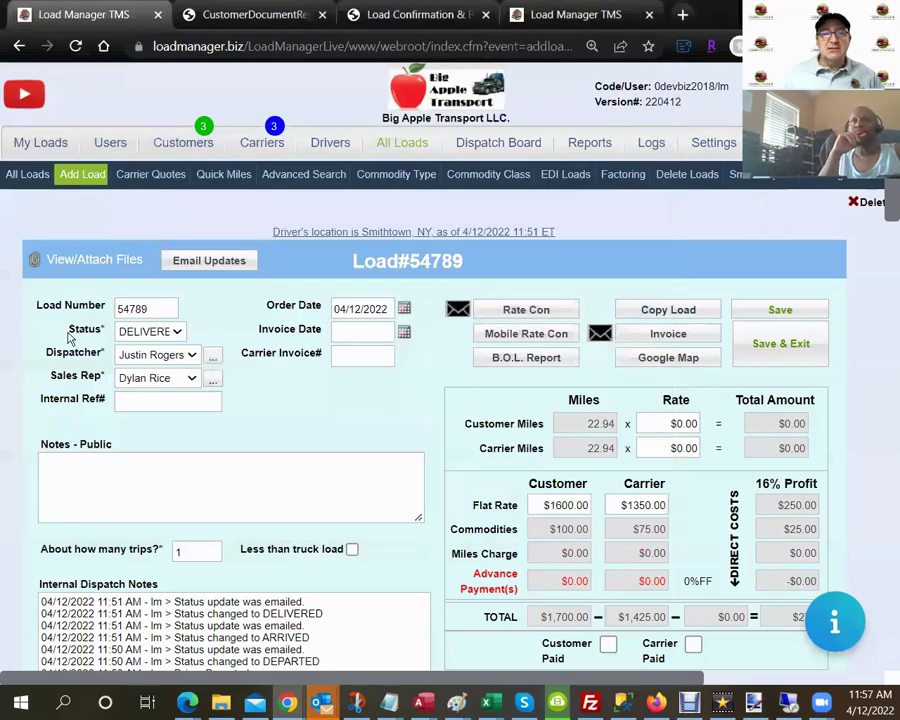
{"action": "left_click", "coordinate": [177, 332]}
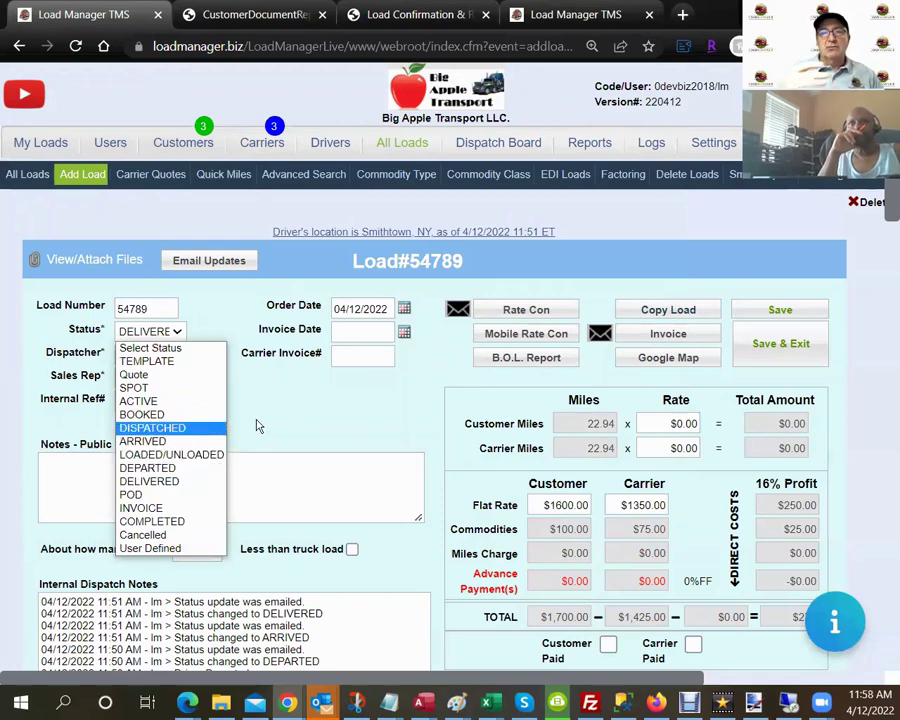
{"action": "left_click", "coordinate": [256, 426]}
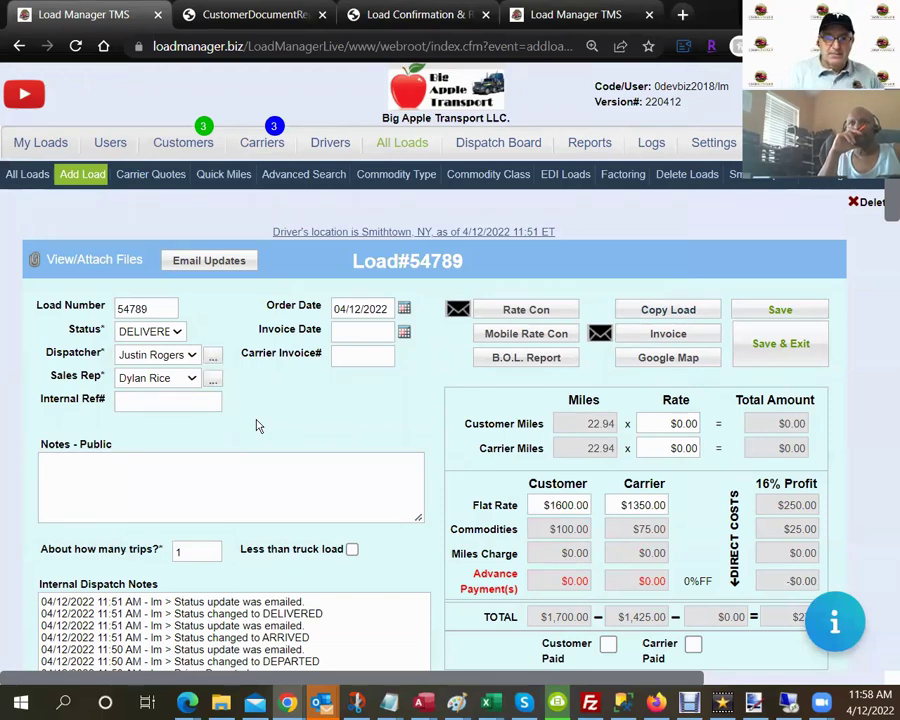
{"action": "scroll", "coordinate": [256, 426], "scroll_direction": "down", "scroll_amount": 2}
{"action": "scroll", "coordinate": [256, 426], "scroll_direction": "down", "scroll_amount": 2}
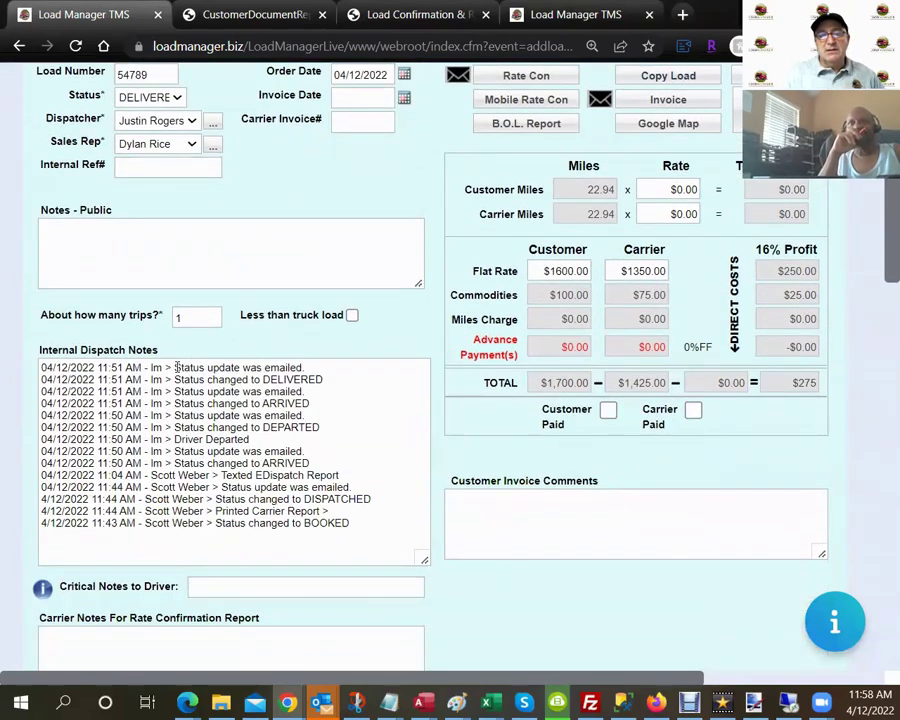
{"action": "left_click_drag", "start_coordinate": [177, 367], "coordinate": [375, 372]}
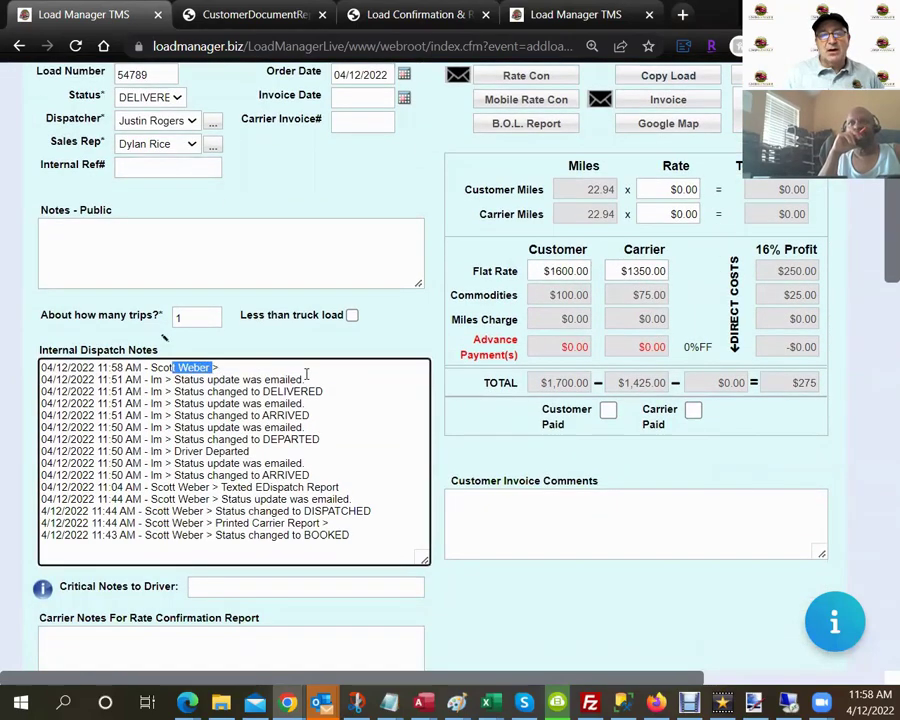
{"action": "left_click_drag", "start_coordinate": [305, 379], "coordinate": [177, 380]}
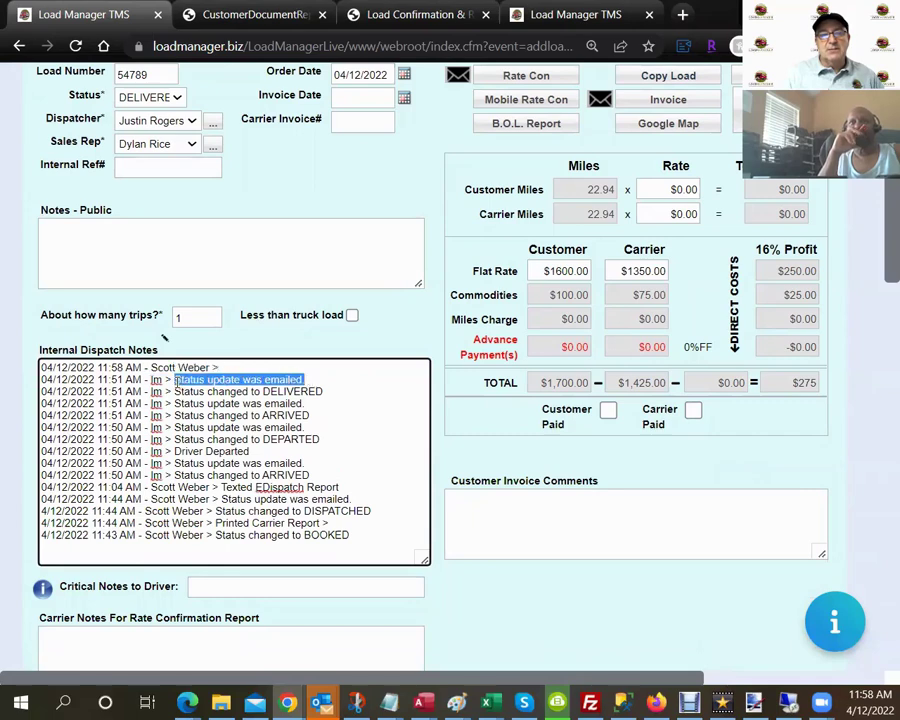
{"action": "left_click_drag", "start_coordinate": [305, 403], "coordinate": [166, 403]}
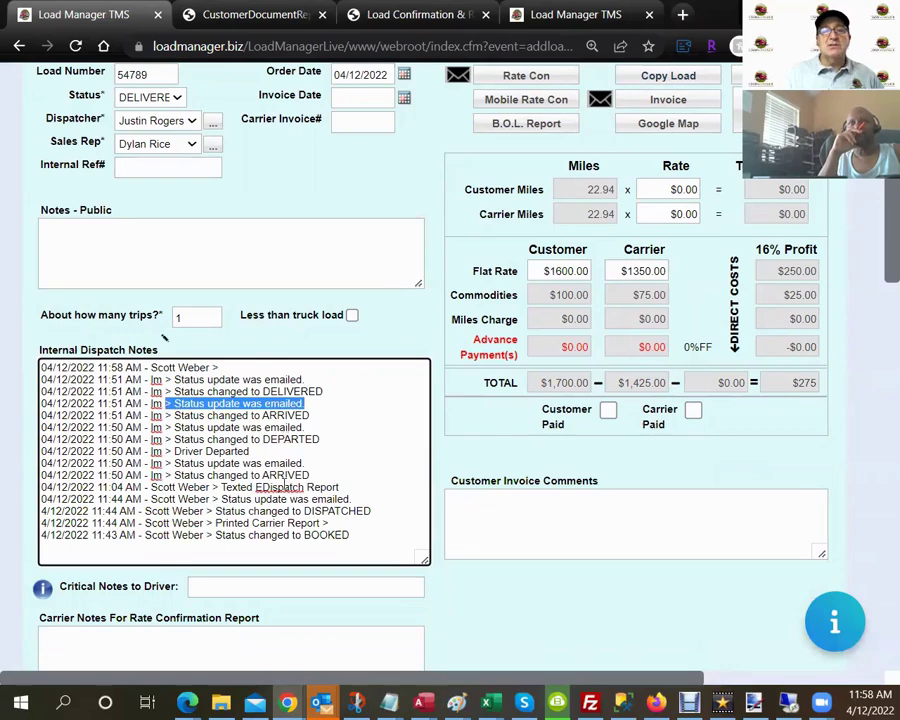
{"action": "scroll", "coordinate": [285, 484], "scroll_direction": "up", "scroll_amount": 3}
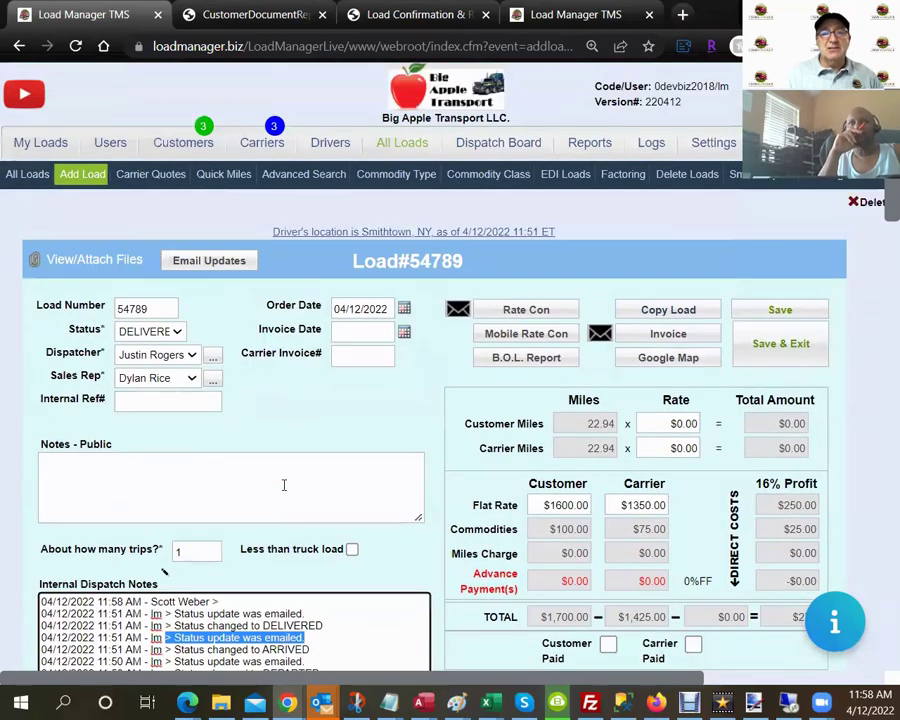
{"action": "left_click", "coordinate": [218, 262]}
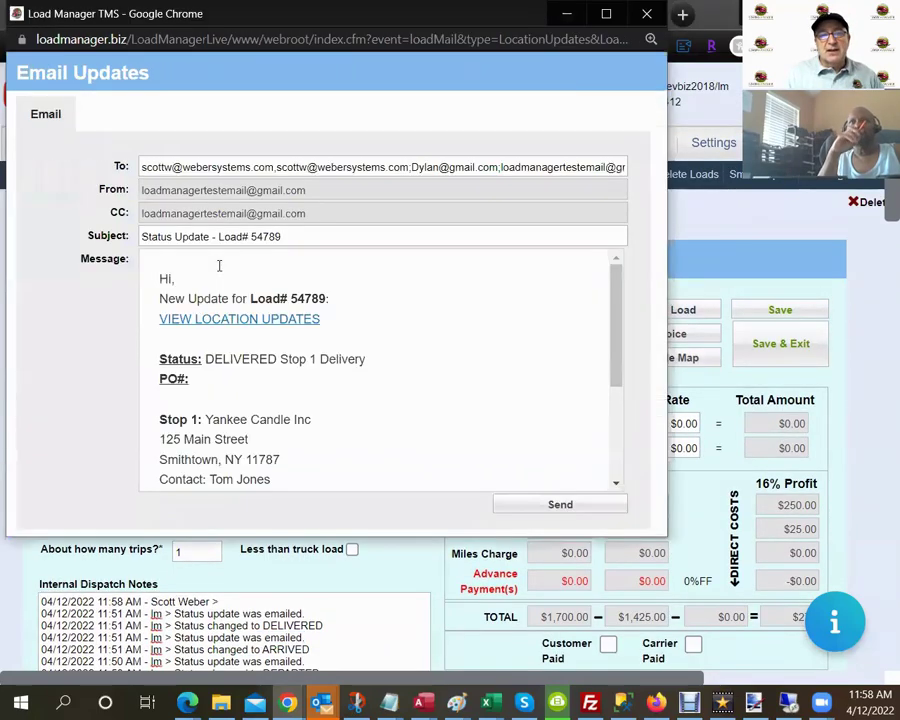
{"action": "left_click_drag", "start_coordinate": [141, 166], "coordinate": [618, 166]}
{"action": "left_click", "coordinate": [646, 13]}
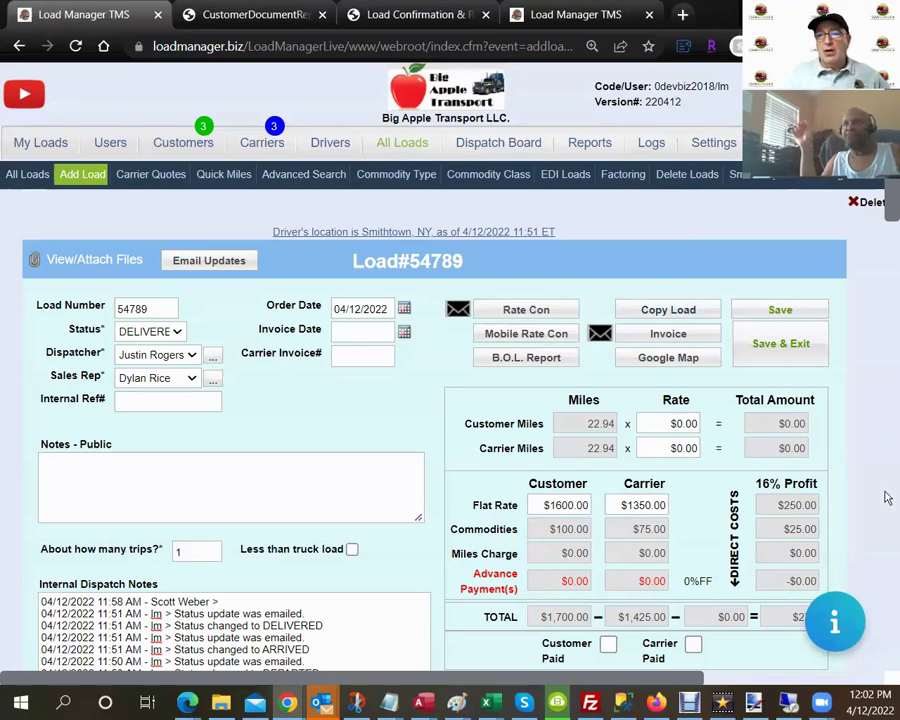
Go to Settings > Onboard Carrier Setup to see the Carrier Agreement listed for signing.
{"action": "left_click", "coordinate": [708, 146]}
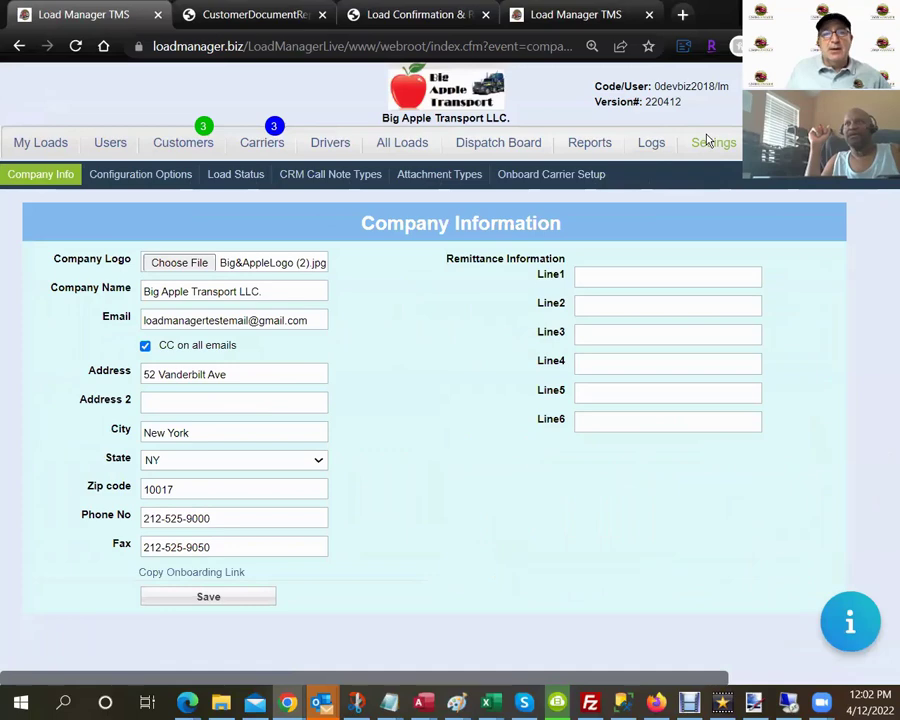
{"action": "left_click", "coordinate": [530, 178]}
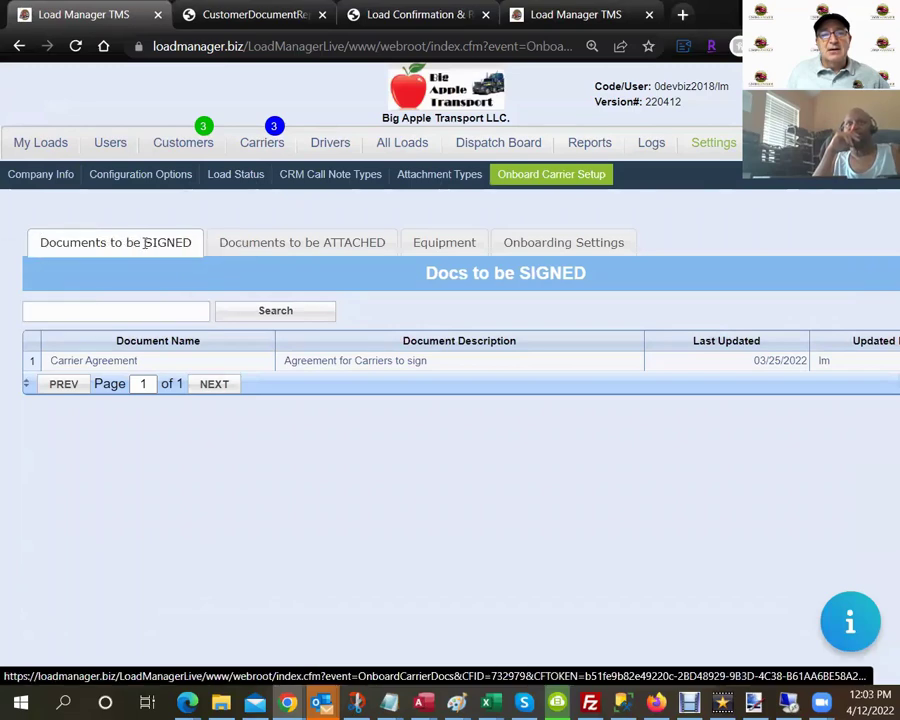
Review the documents carriers must sign and attach, then go to the All Loads list.
{"action": "left_click", "coordinate": [150, 240]}
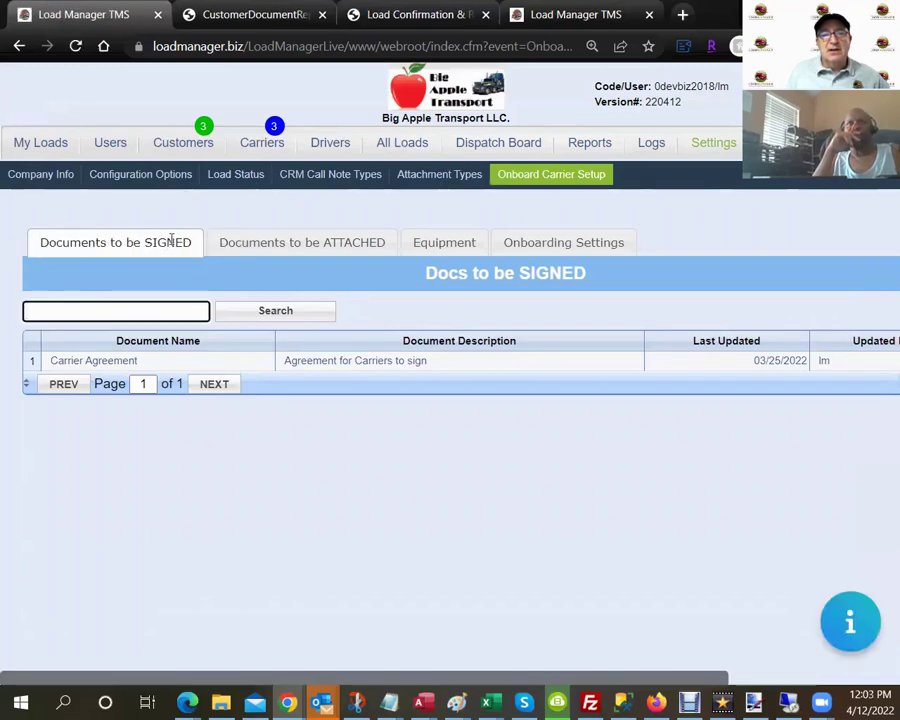
{"action": "left_click", "coordinate": [233, 246]}
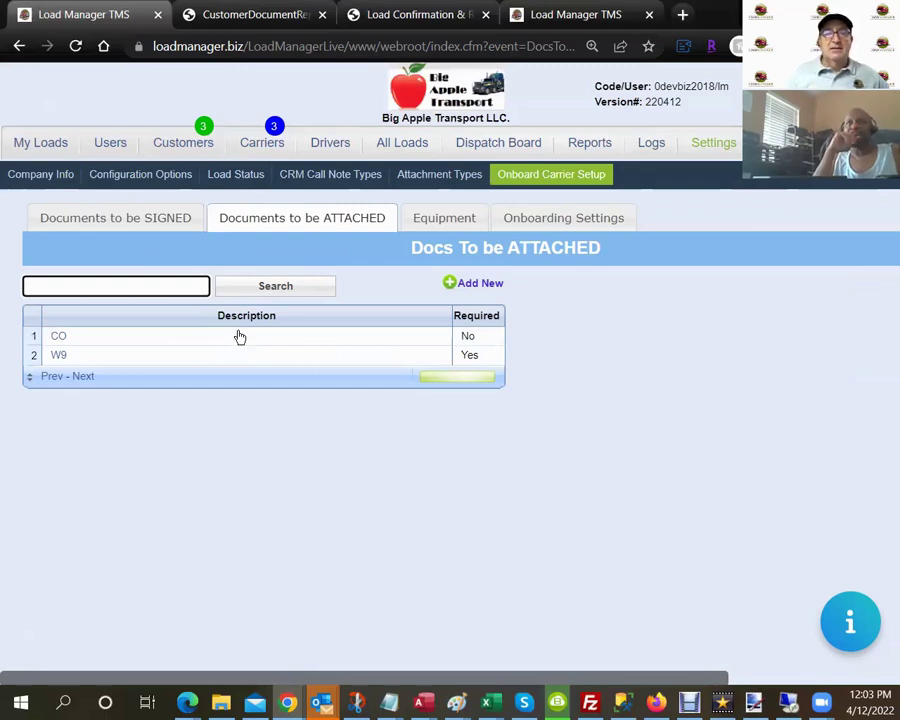
{"action": "left_click", "coordinate": [409, 149]}
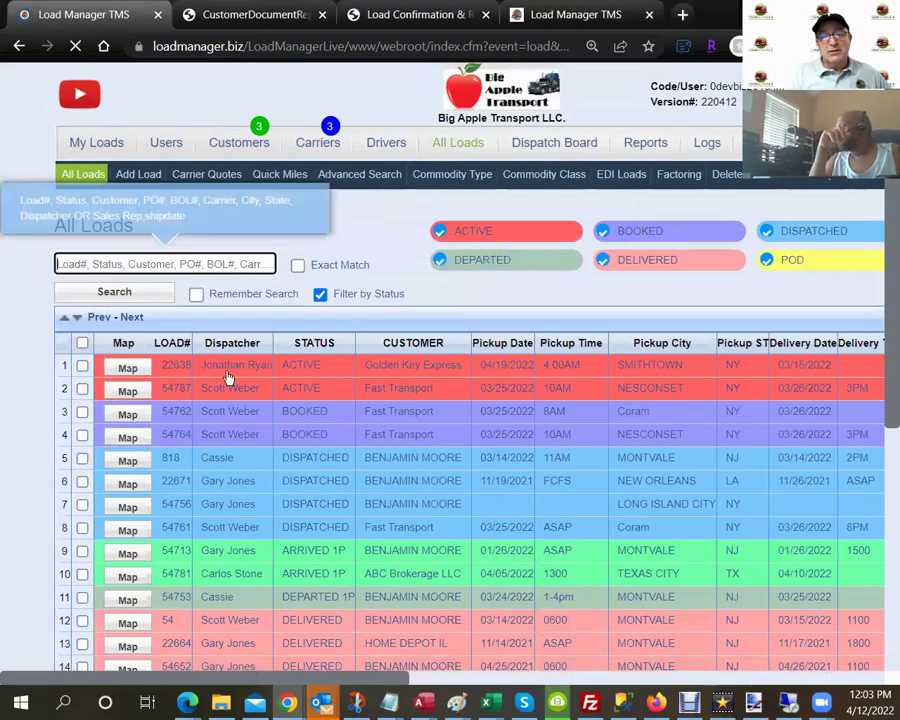
Search loads for 'joy' and open Yankee Candle load 54789 in the driver's mobile view.
{"action": "left_click", "coordinate": [171, 262]}
{"action": "type", "text": "jo"}
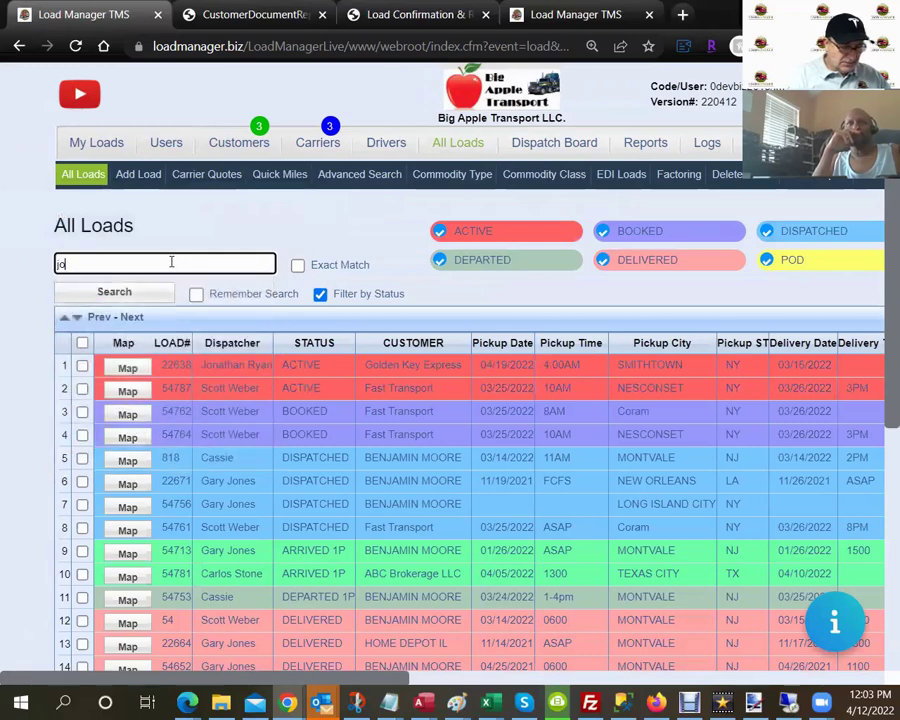
{"action": "type", "text": "y"}
{"action": "key", "text": "Return"}
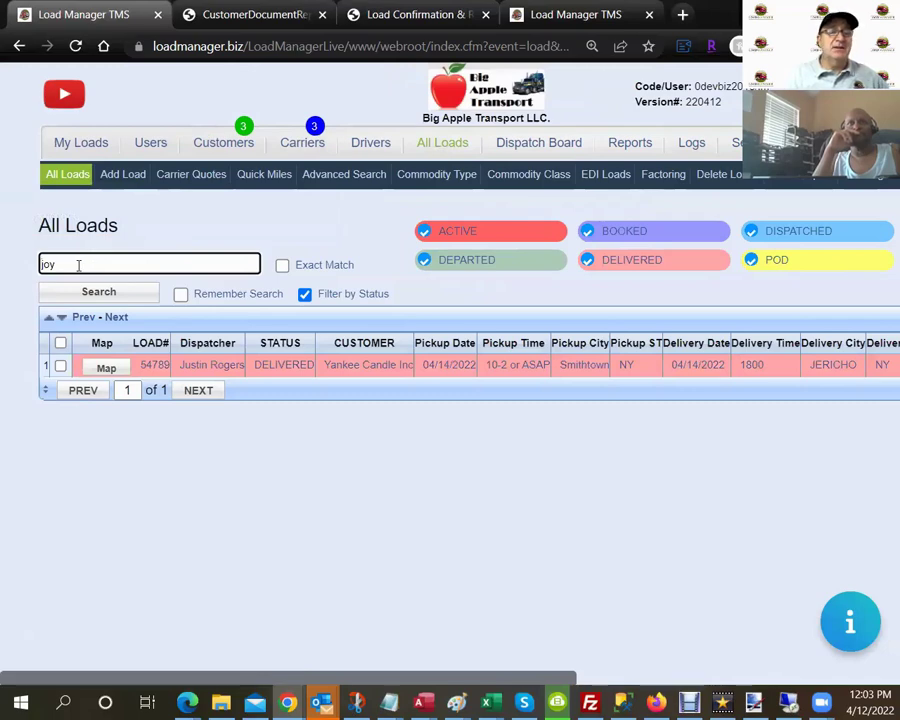
{"action": "left_click_drag", "start_coordinate": [77, 264], "coordinate": [38, 272]}
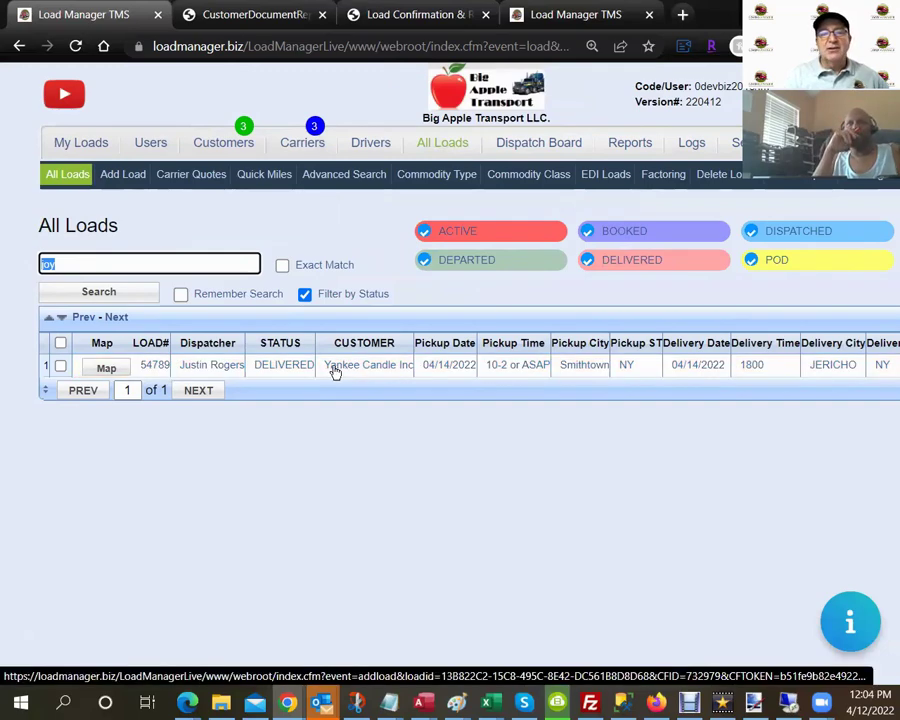
{"action": "left_click", "coordinate": [197, 366]}
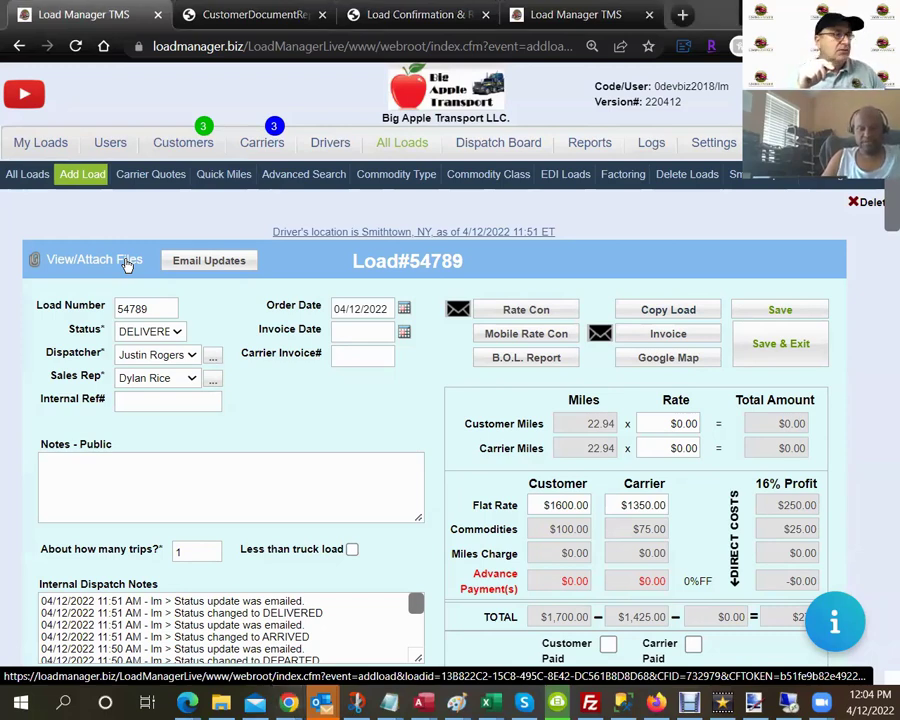
{"action": "left_click", "coordinate": [128, 263]}
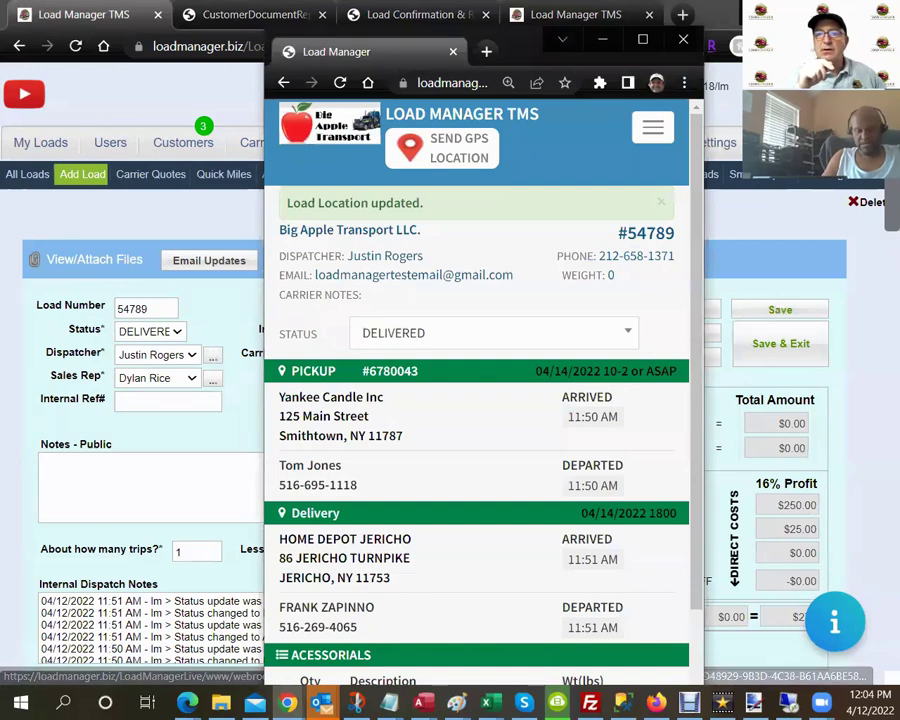
{"action": "left_click", "coordinate": [659, 128]}
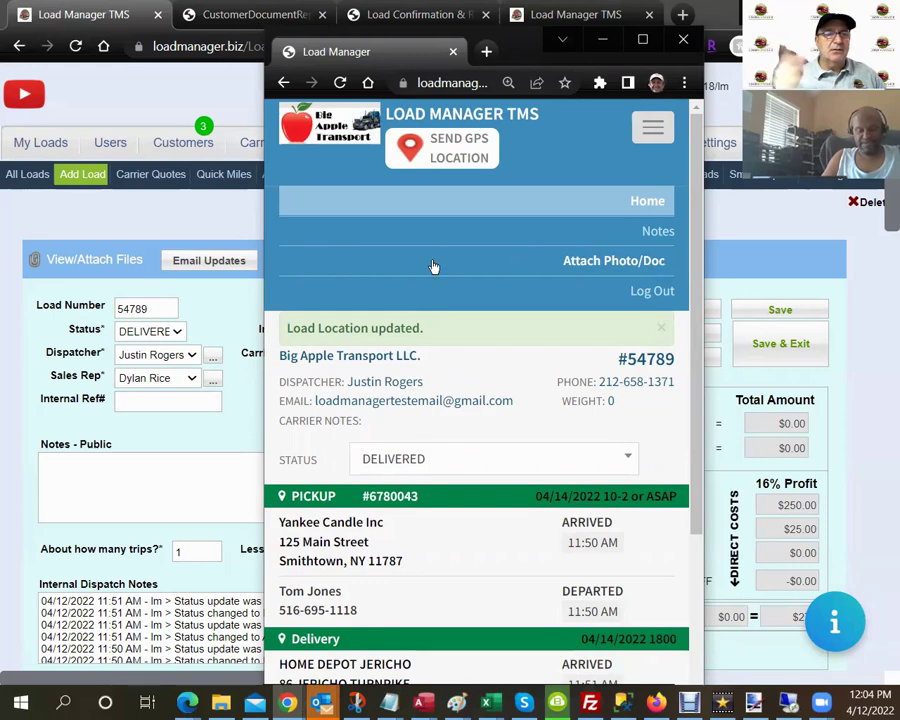
{"action": "left_click", "coordinate": [180, 228]}
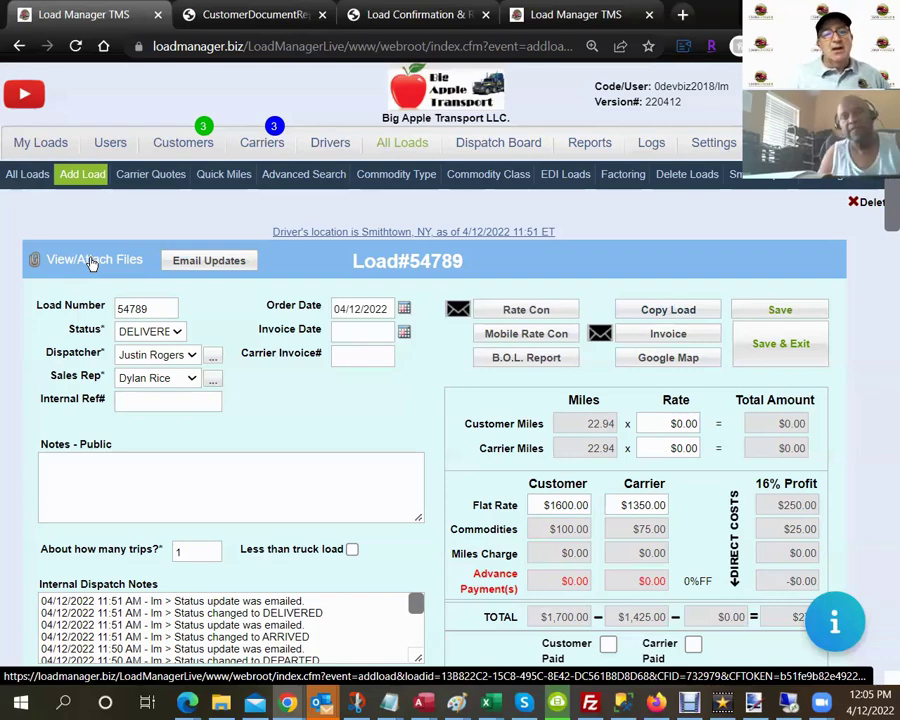
Label the third attached file of load #54789 'POD' as a billing document and preview it.
{"action": "left_click", "coordinate": [90, 262]}
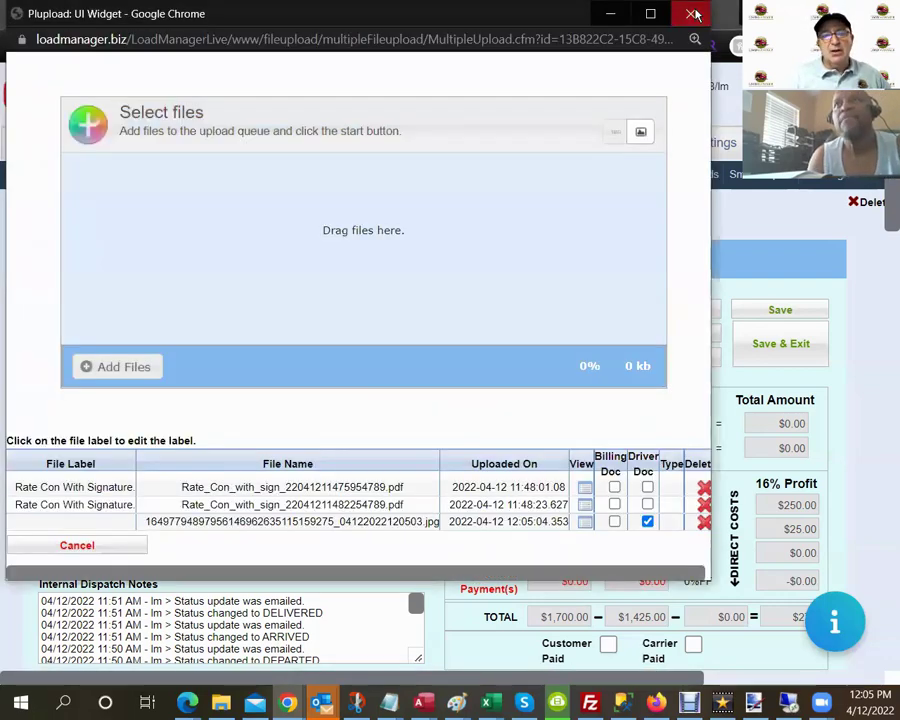
{"action": "left_click", "coordinate": [694, 12]}
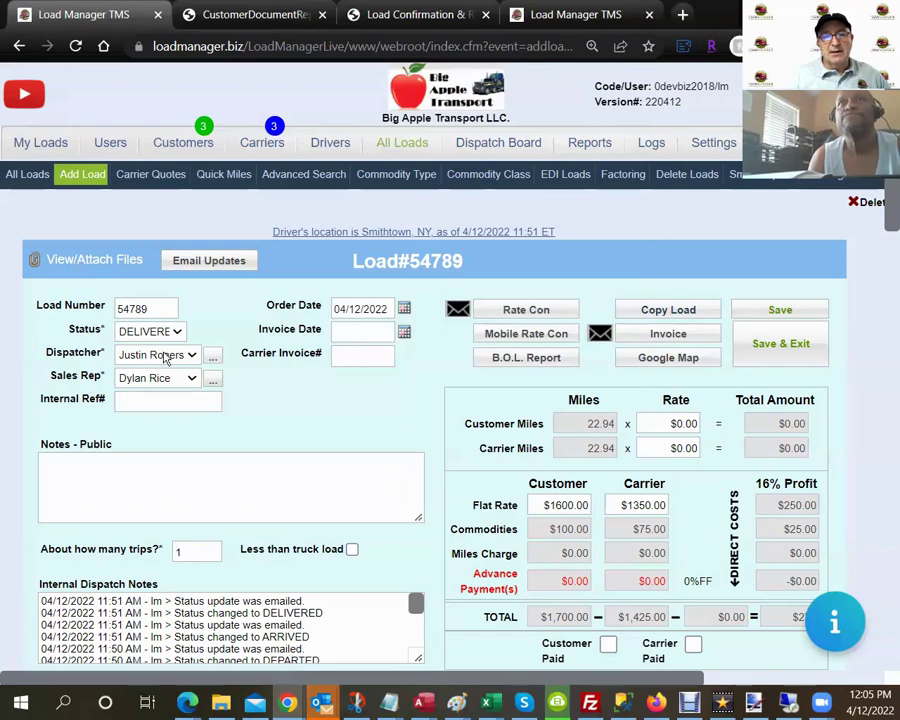
{"action": "left_click", "coordinate": [106, 259]}
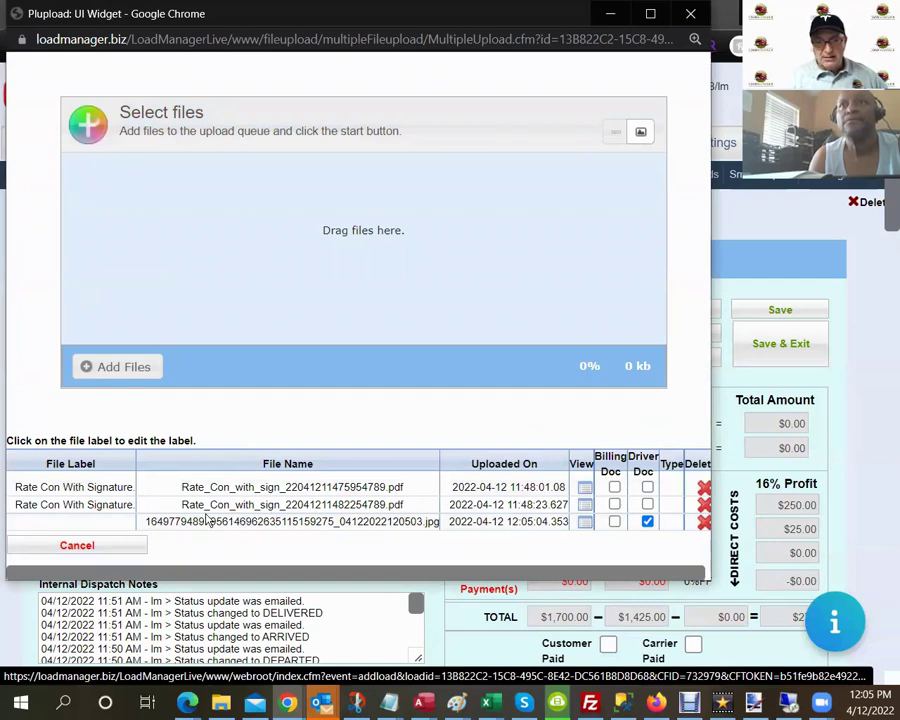
{"action": "left_click", "coordinate": [113, 521]}
{"action": "type", "text": "POD"}
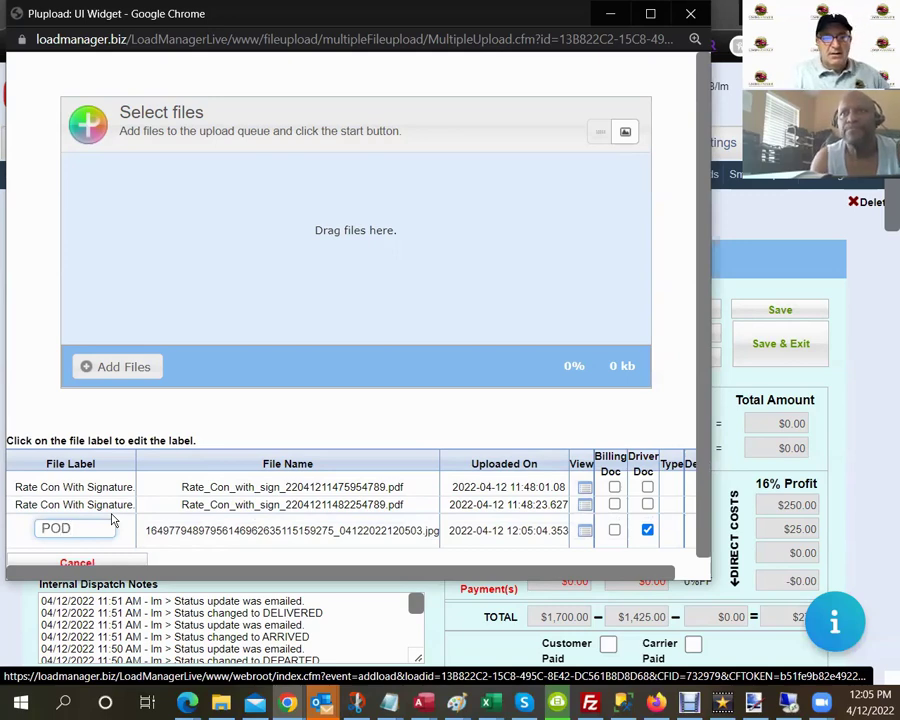
{"action": "left_click", "coordinate": [585, 531]}
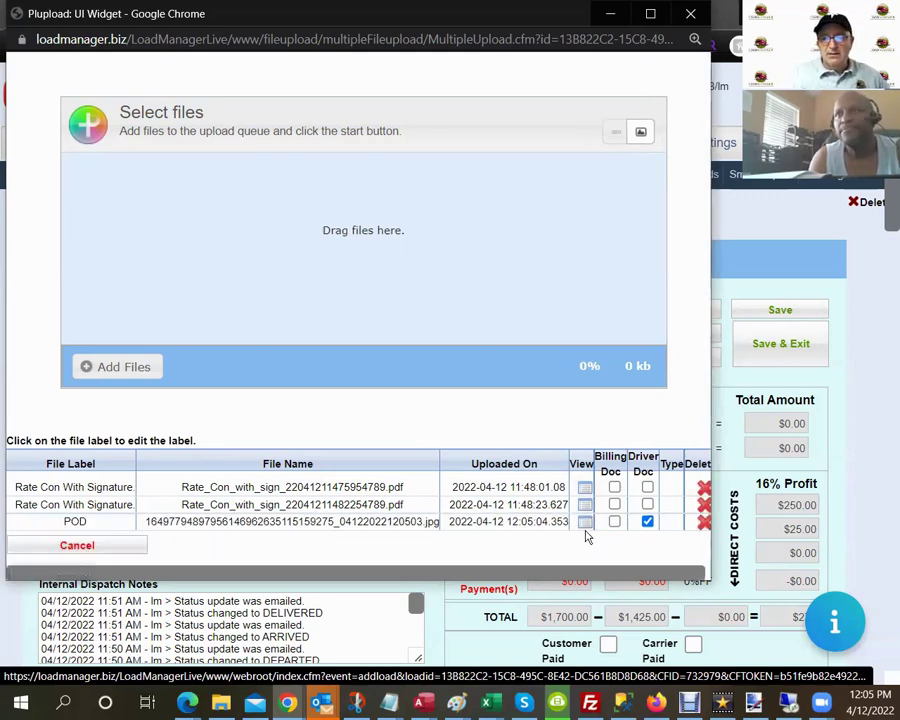
{"action": "left_click", "coordinate": [585, 524]}
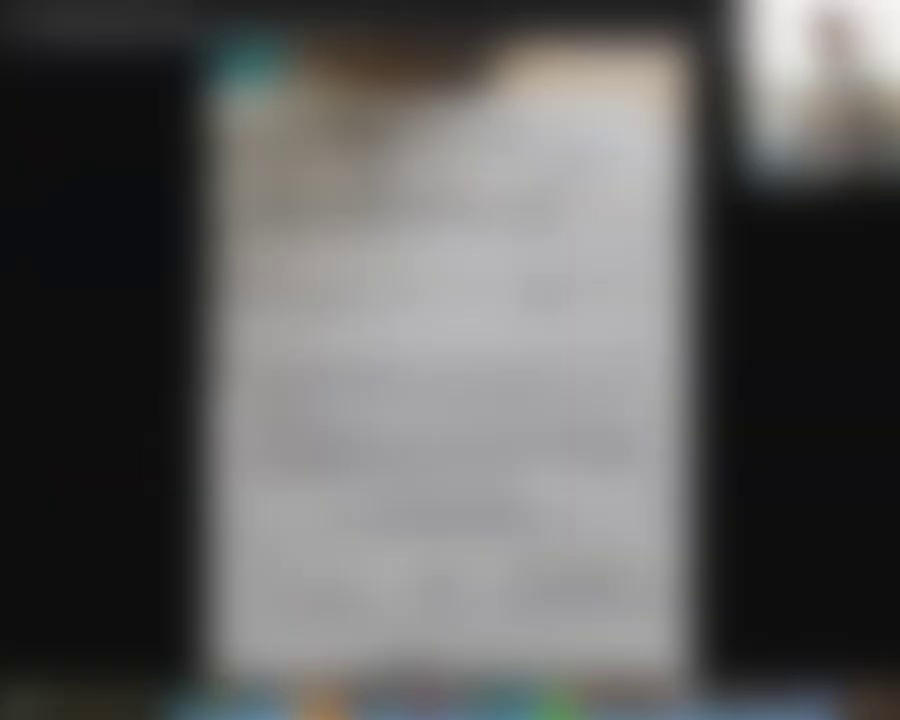
{"action": "key", "text": "ctrl+w"}
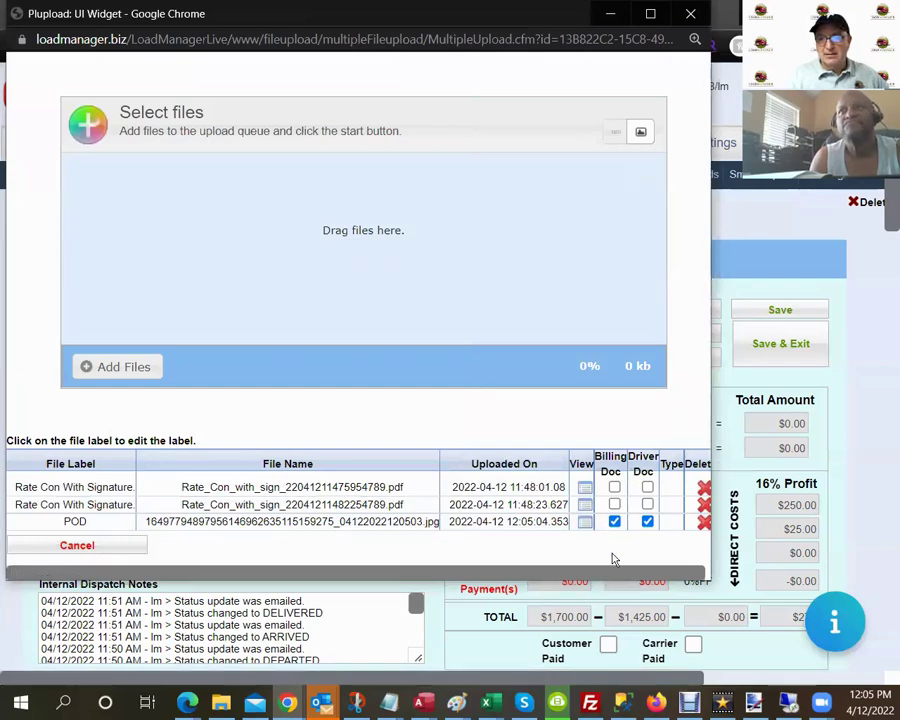
{"action": "left_click", "coordinate": [691, 15]}
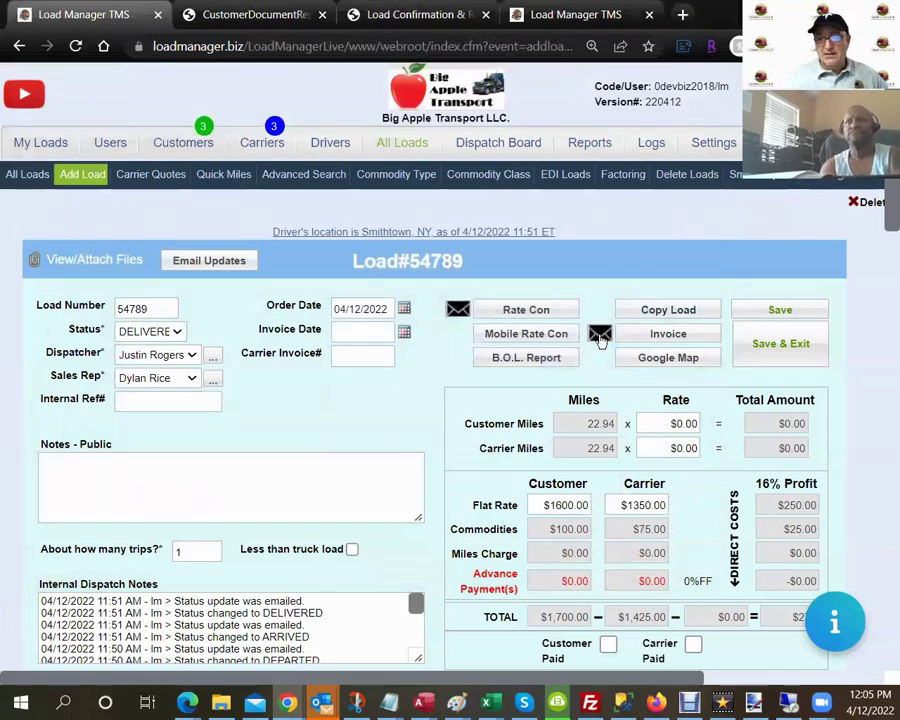
Generate the load #54789 customer invoice and start an invoice e-mail with billing documents attached.
{"action": "left_click", "coordinate": [640, 340]}
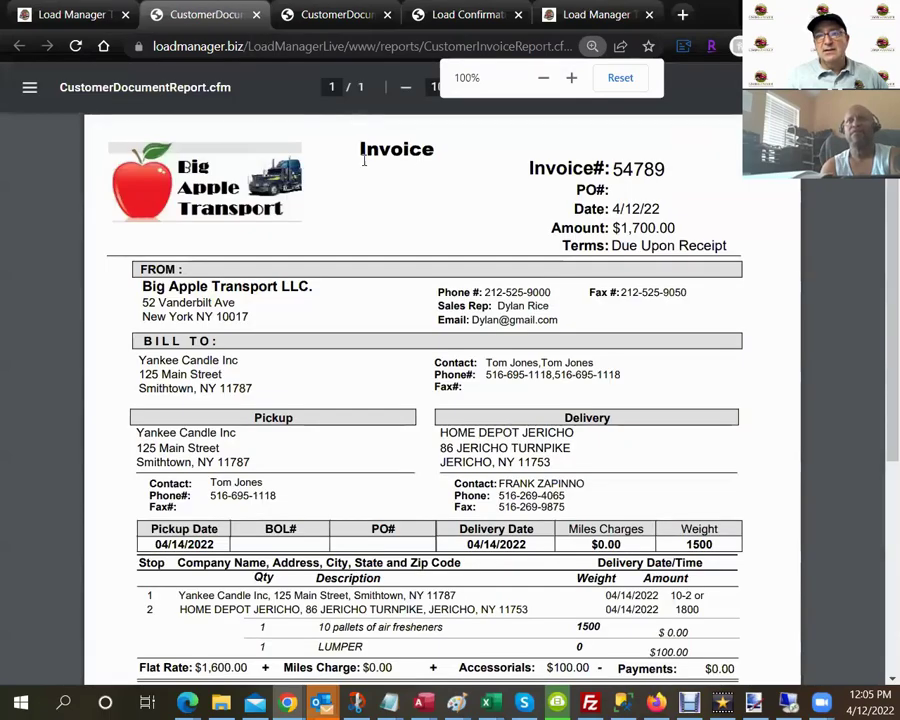
{"action": "left_click", "coordinate": [256, 15]}
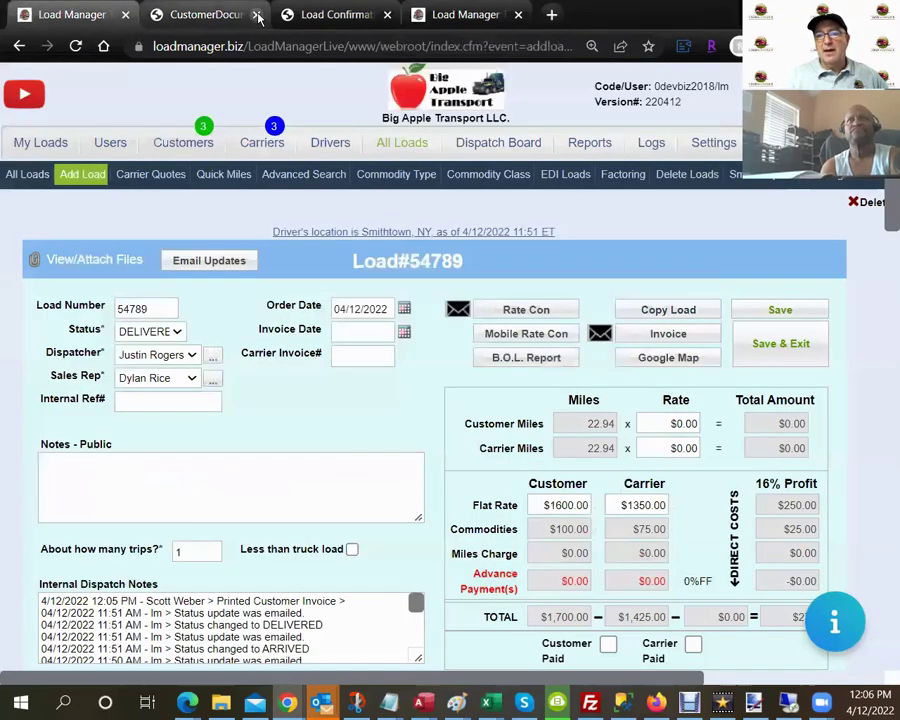
{"action": "left_click", "coordinate": [600, 335]}
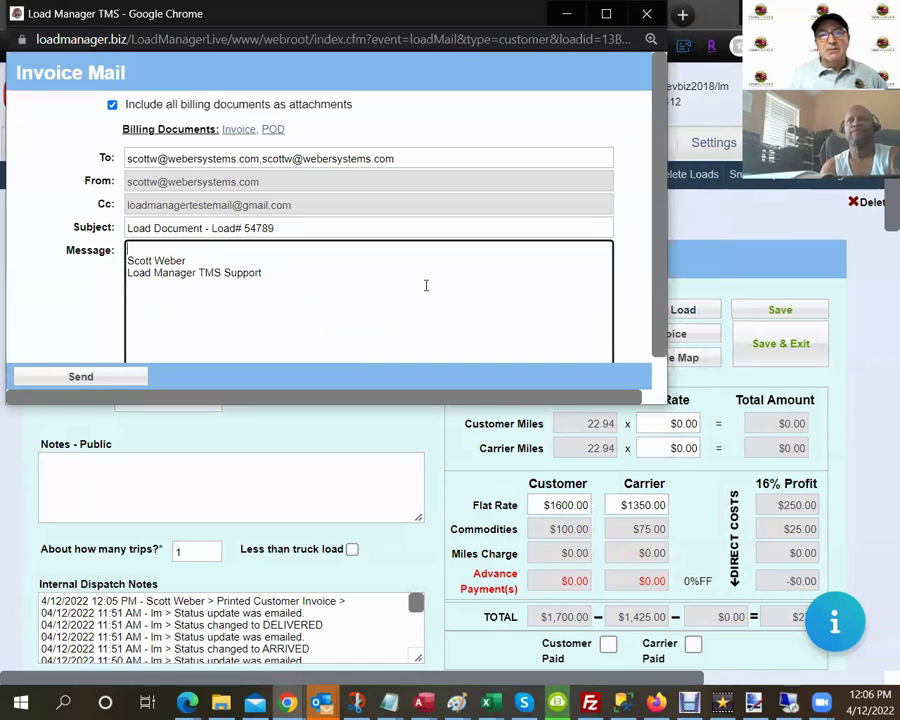
{"action": "left_click_drag", "start_coordinate": [300, 130], "coordinate": [178, 127]}
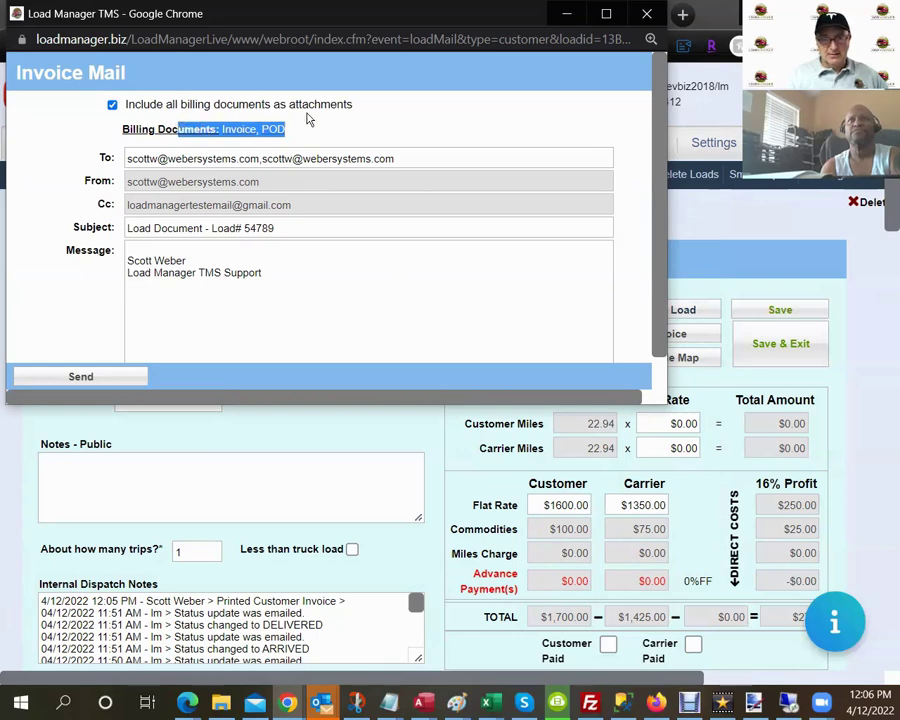
Replace the recipient with the customer's Gmail address and send the invoice e-mail.
{"action": "left_click_drag", "start_coordinate": [398, 158], "coordinate": [90, 148]}
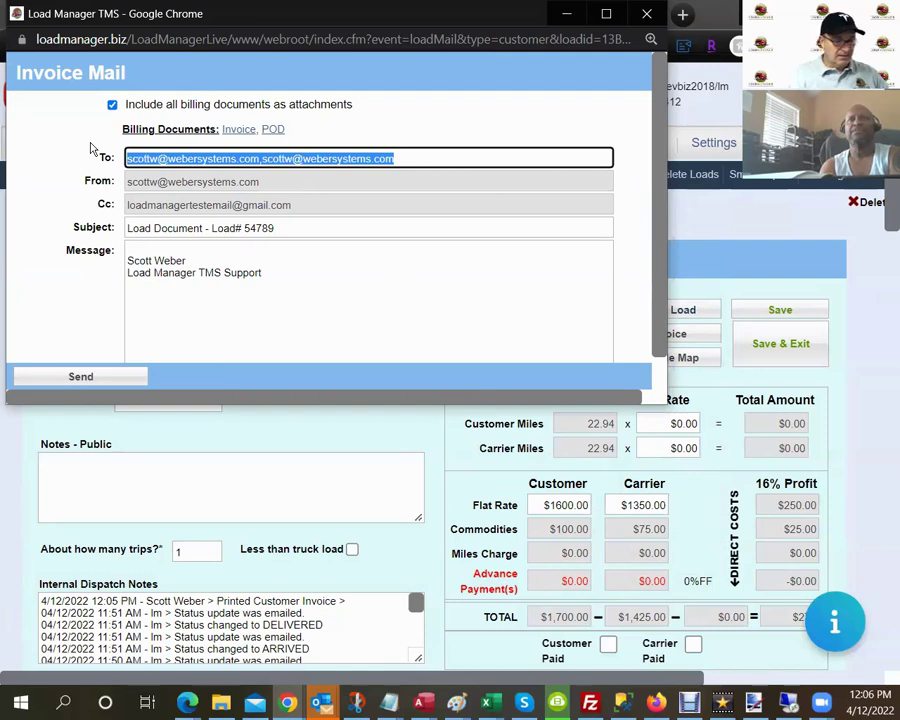
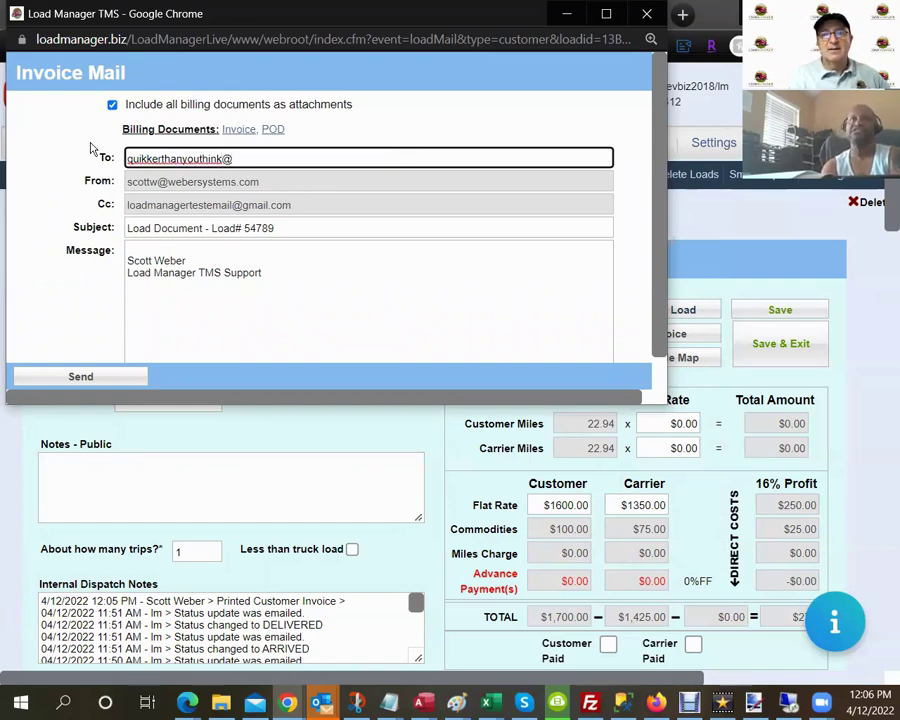
{"action": "scroll", "coordinate": [445, 508], "scroll_direction": "down", "scroll_amount": 10}
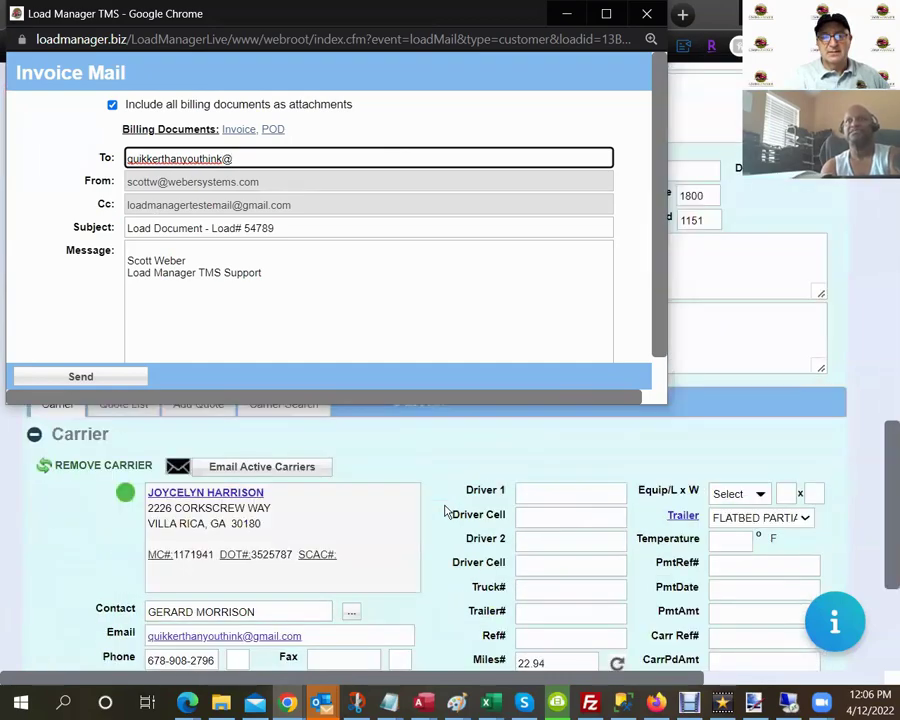
{"action": "scroll", "coordinate": [445, 510], "scroll_direction": "down", "scroll_amount": 2}
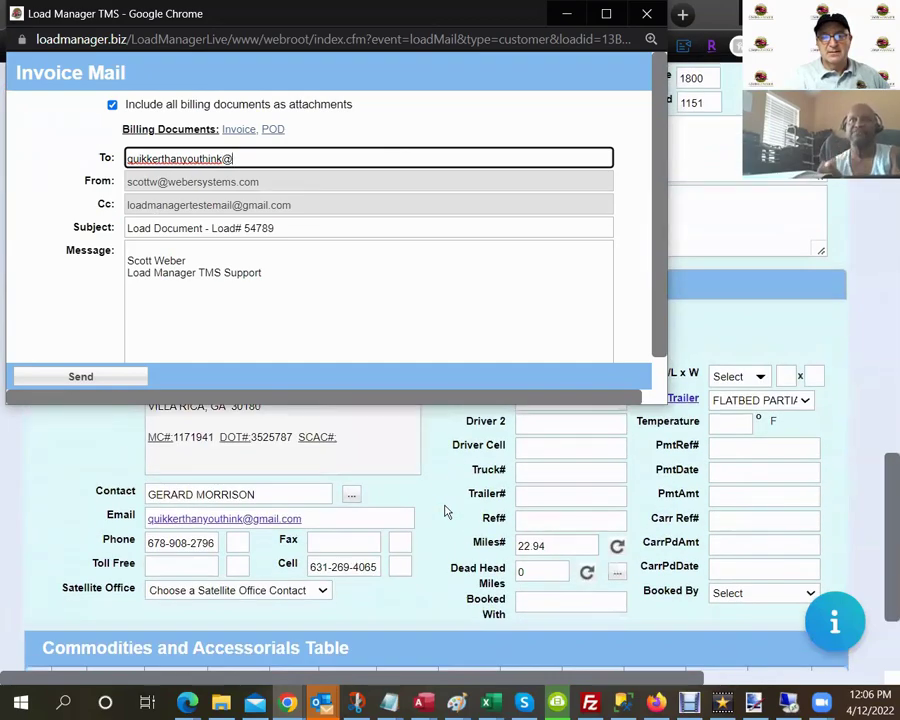
{"action": "scroll", "coordinate": [445, 511], "scroll_direction": "up", "scroll_amount": 10}
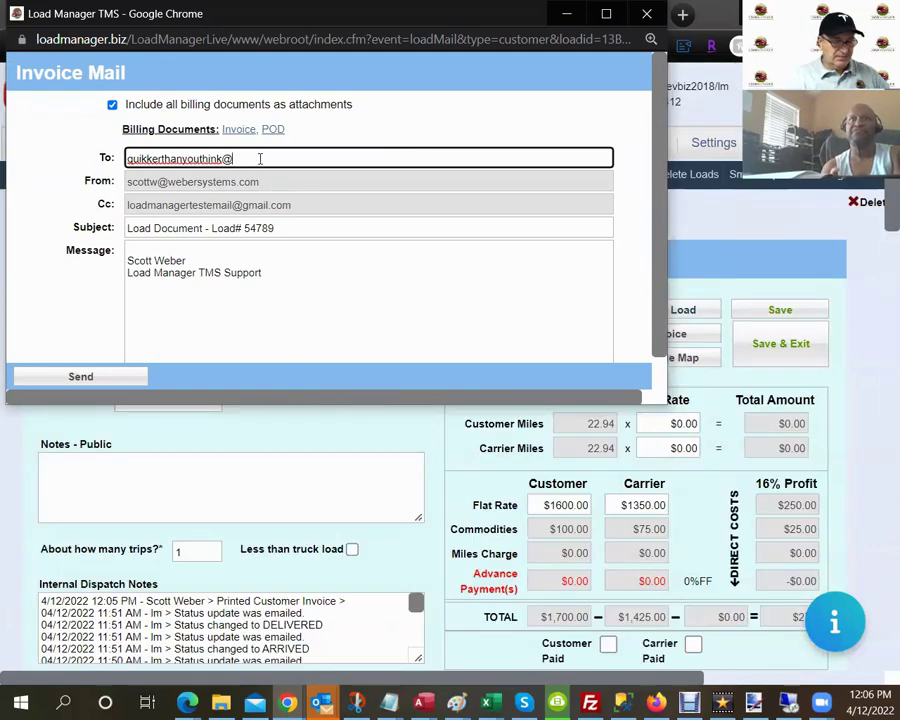
{"action": "type", "text": "gmail"}
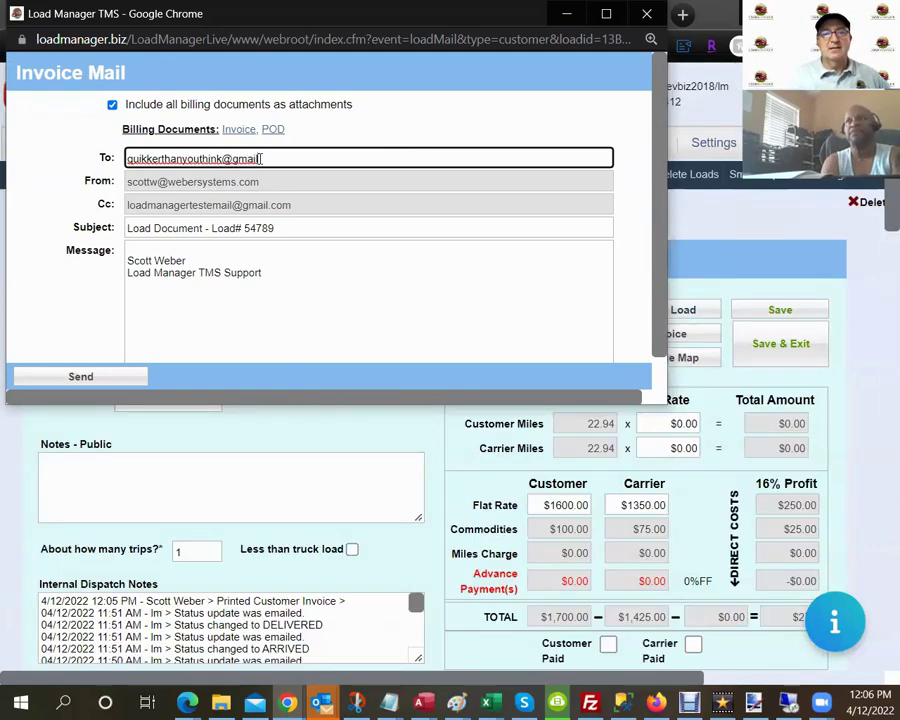
{"action": "left_click", "coordinate": [203, 249]}
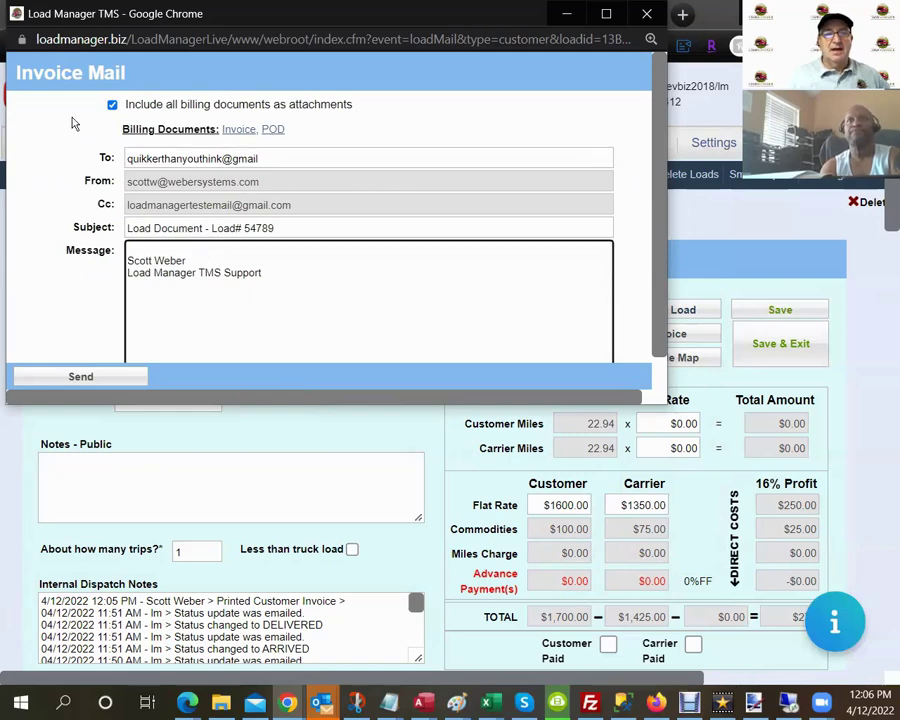
{"action": "left_click", "coordinate": [82, 378]}
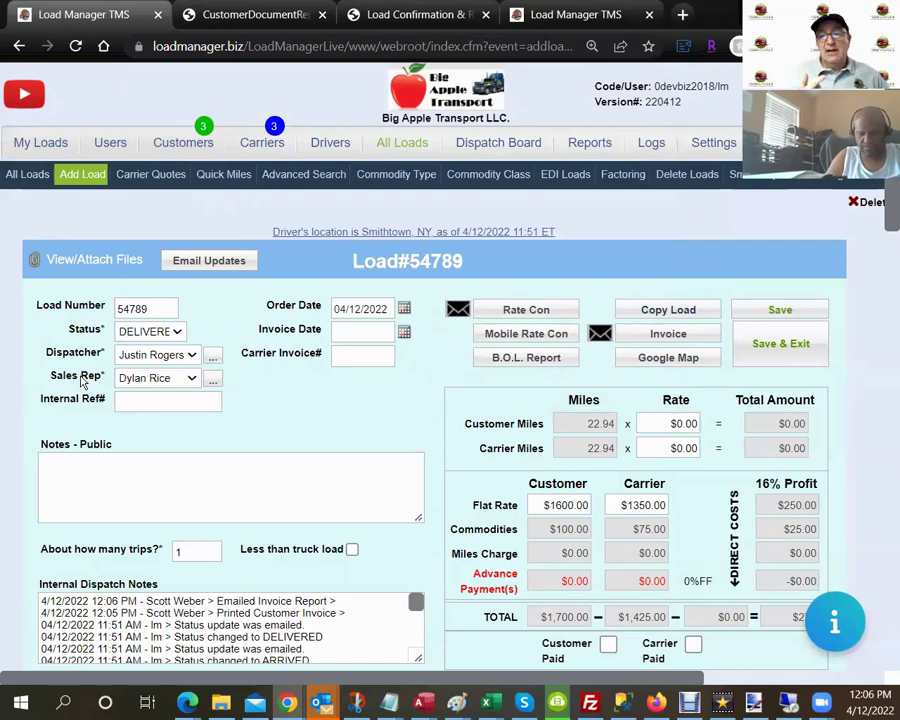
Print the customer invoice for load #54789 and check the attached POD image.
{"action": "left_click", "coordinate": [716, 335]}
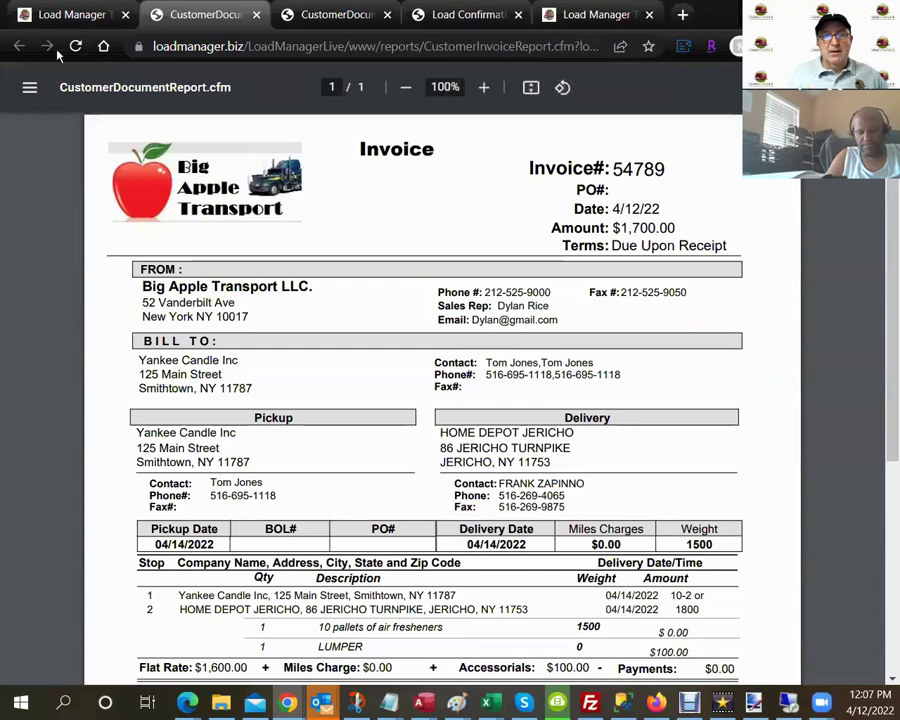
{"action": "left_click", "coordinate": [65, 18]}
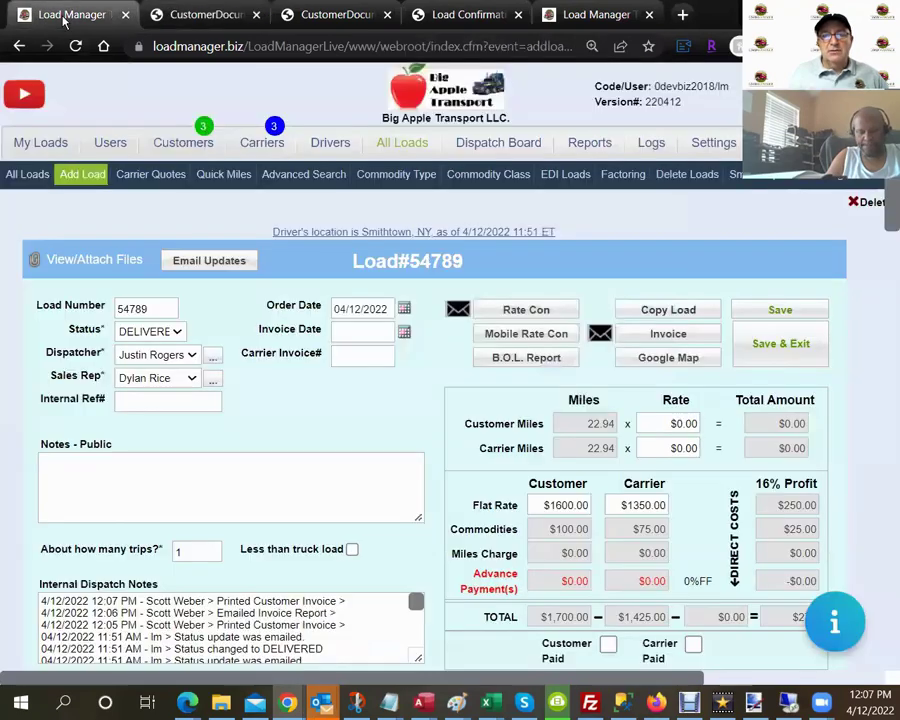
{"action": "left_click", "coordinate": [82, 261]}
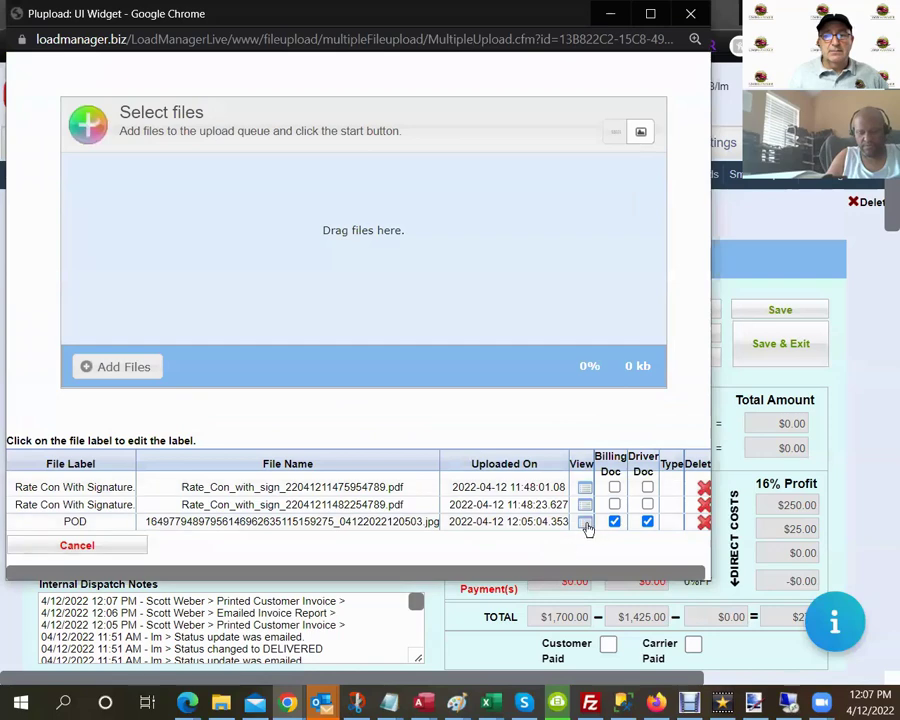
{"action": "left_click", "coordinate": [585, 523]}
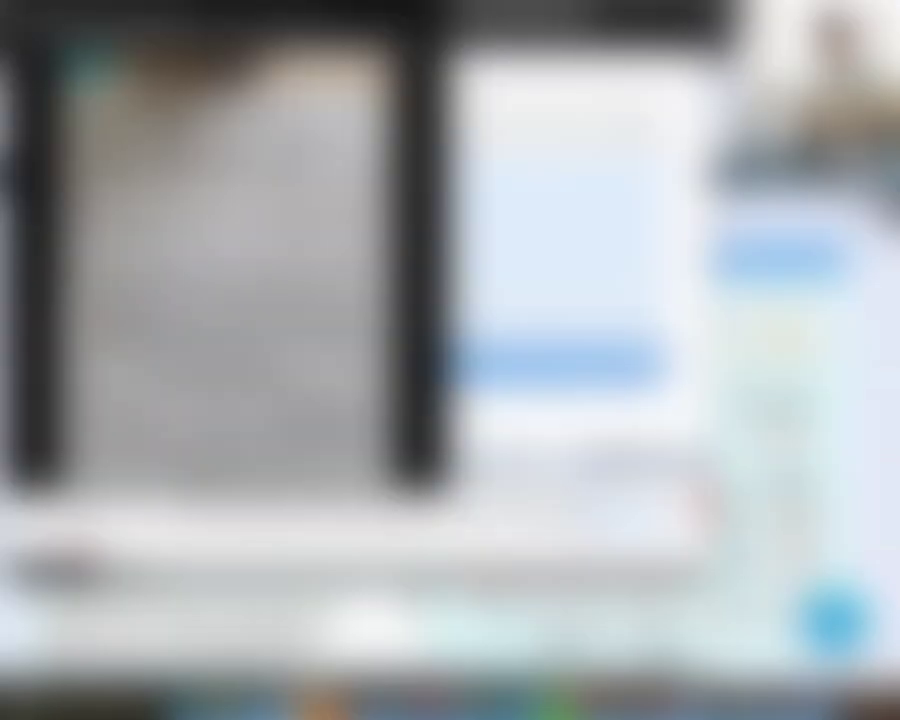
{"action": "left_click", "coordinate": [422, 10]}
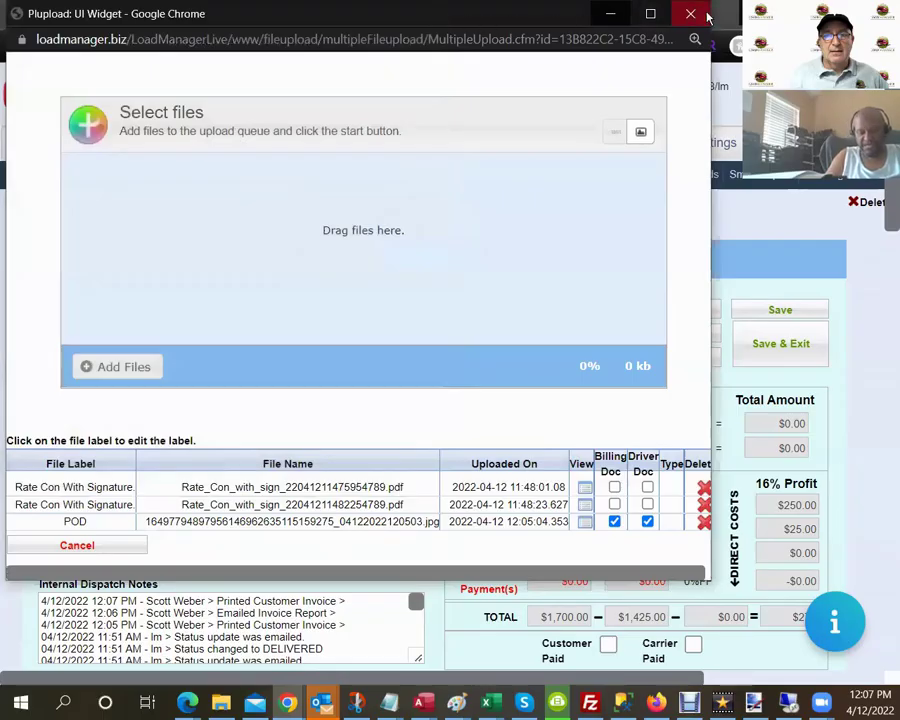
{"action": "left_click", "coordinate": [690, 13]}
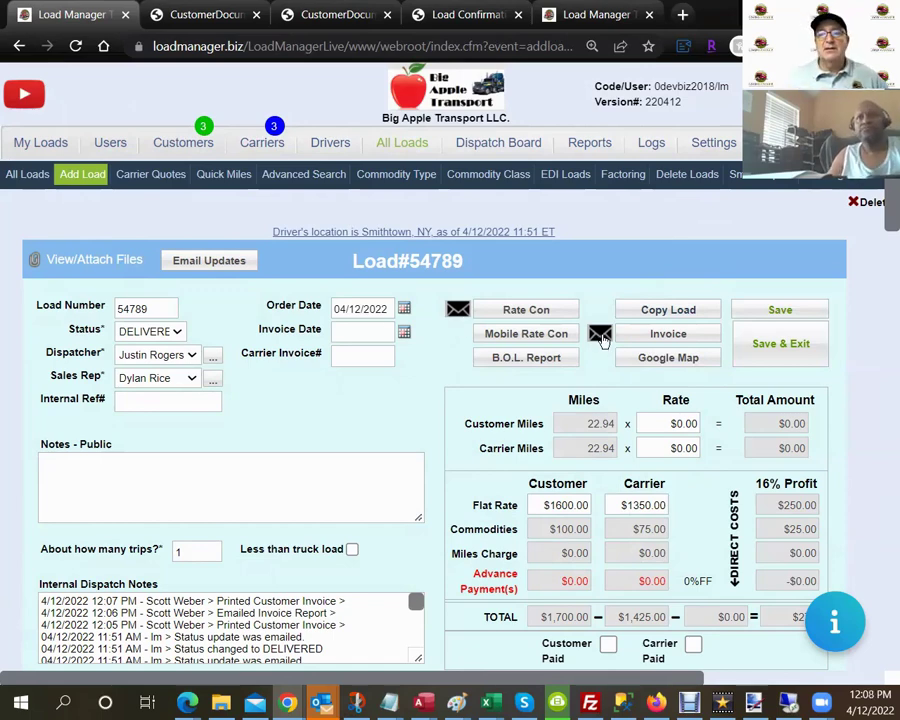
Change load #54789's status from DELIVERED to COMPLETED.
{"action": "left_click", "coordinate": [180, 332]}
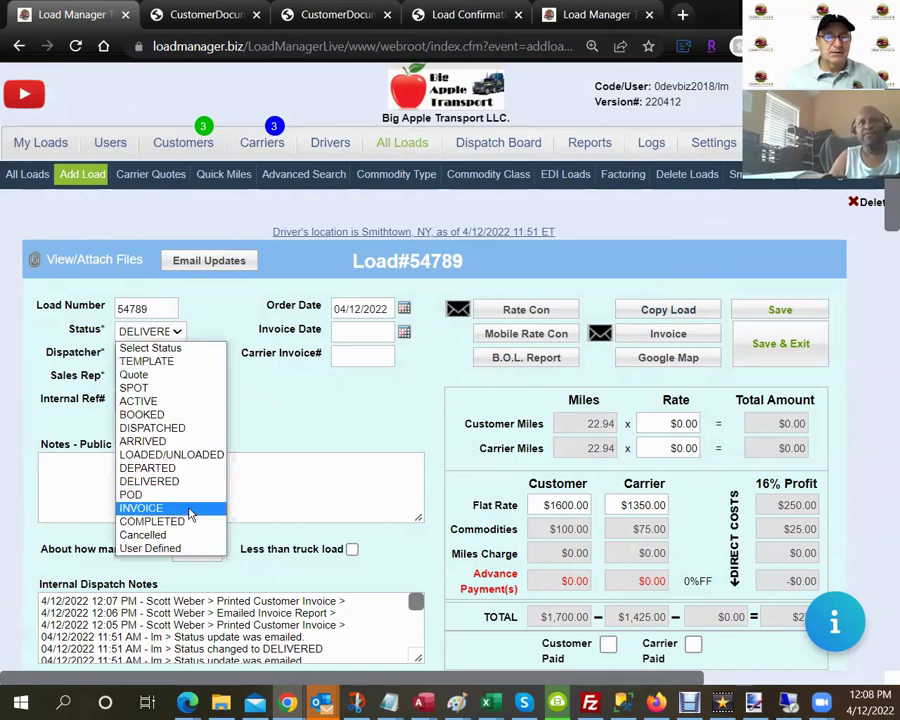
{"action": "left_click", "coordinate": [189, 521]}
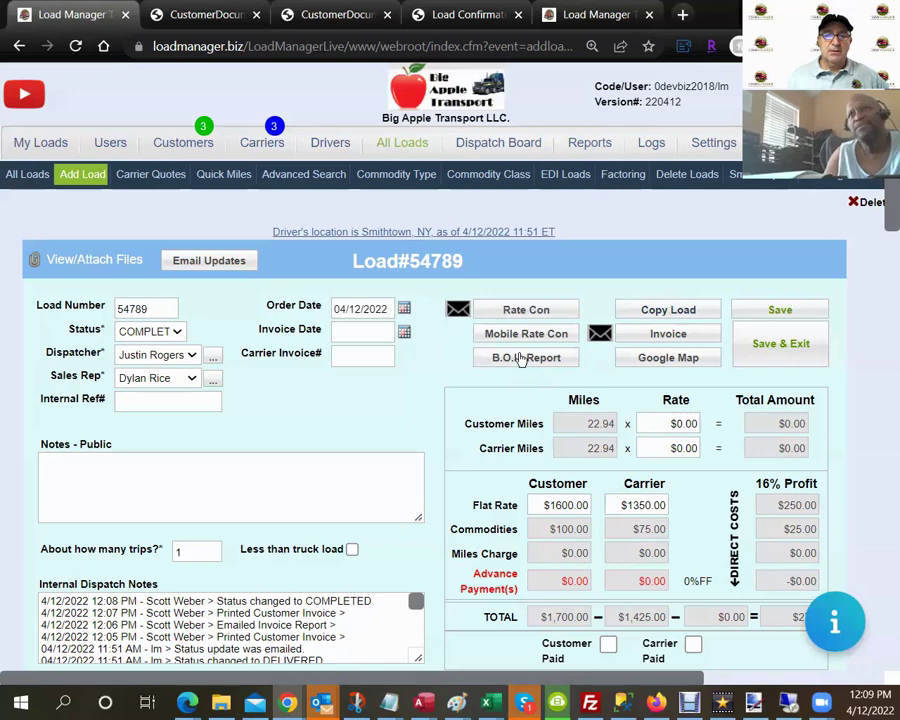
Check the 10 pallets of air fresheners description, then print and review load 54789's BOL PDF.
{"action": "left_click", "coordinate": [567, 363]}
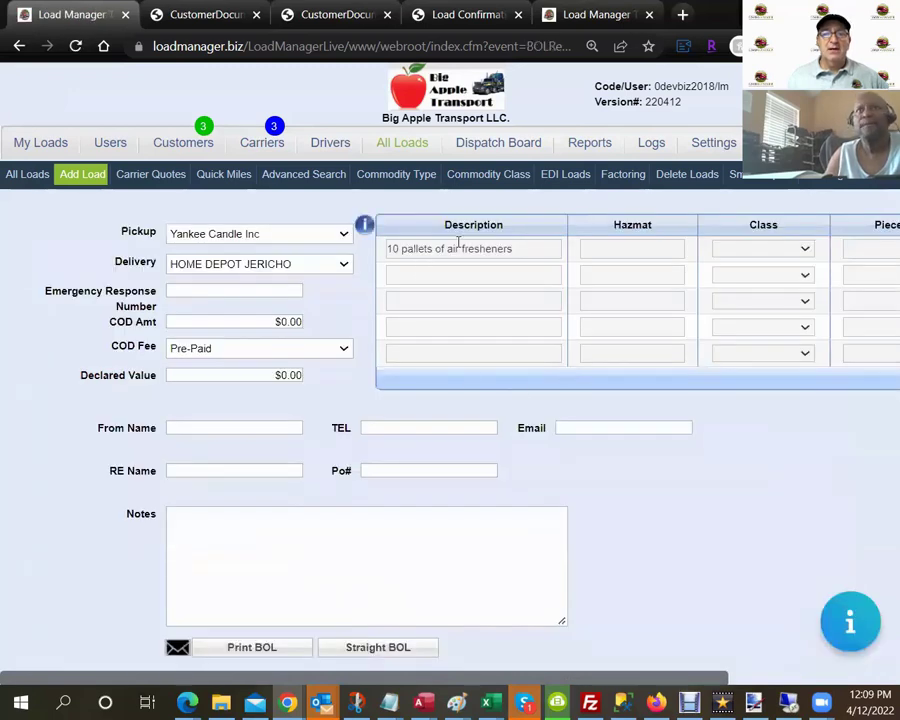
{"action": "left_click_drag", "start_coordinate": [516, 246], "coordinate": [386, 267]}
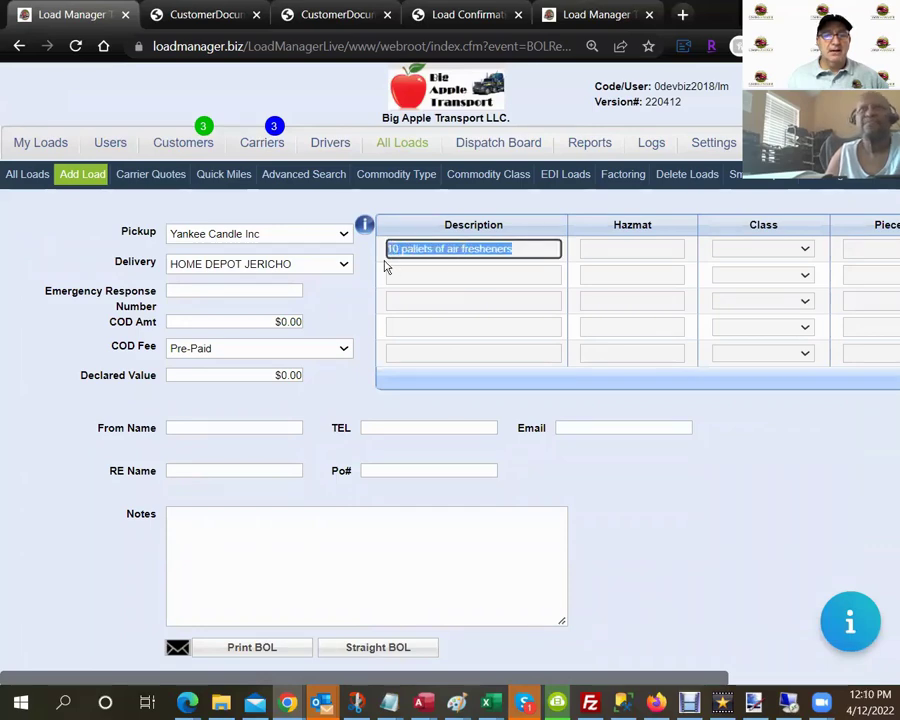
{"action": "left_click", "coordinate": [360, 321]}
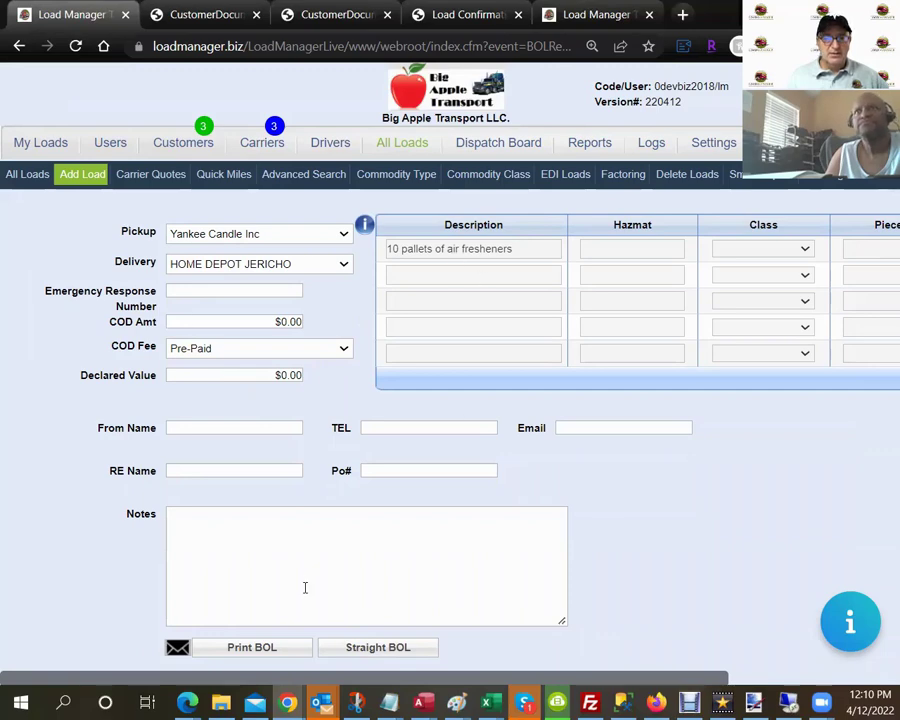
{"action": "left_click", "coordinate": [266, 649]}
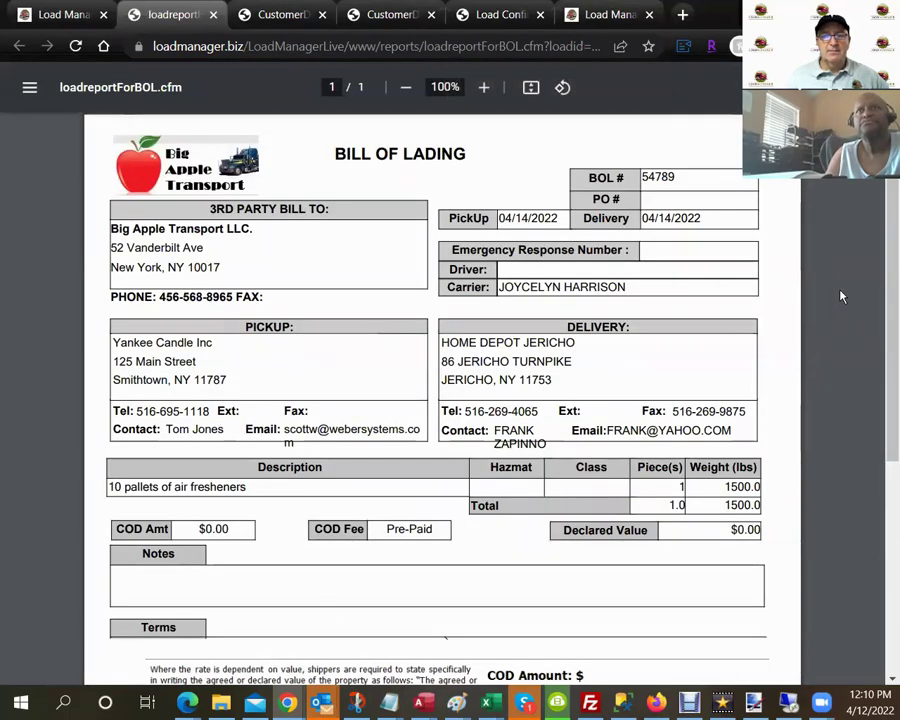
{"action": "scroll", "coordinate": [842, 296], "scroll_direction": "down", "scroll_amount": 5}
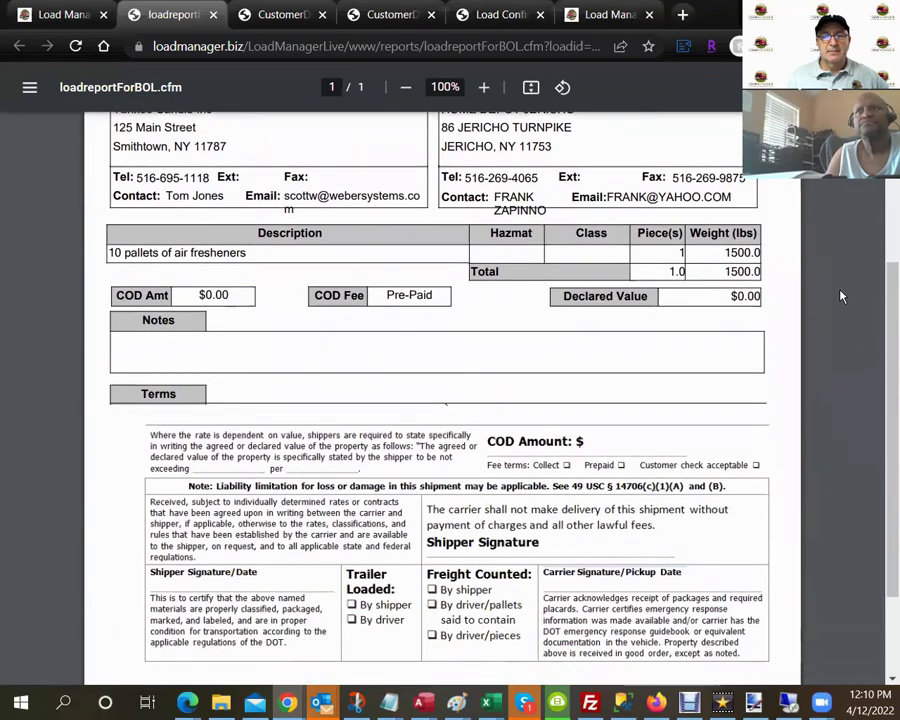
{"action": "scroll", "coordinate": [842, 296], "scroll_direction": "down", "scroll_amount": 2}
{"action": "scroll", "coordinate": [838, 295], "scroll_direction": "up", "scroll_amount": 2}
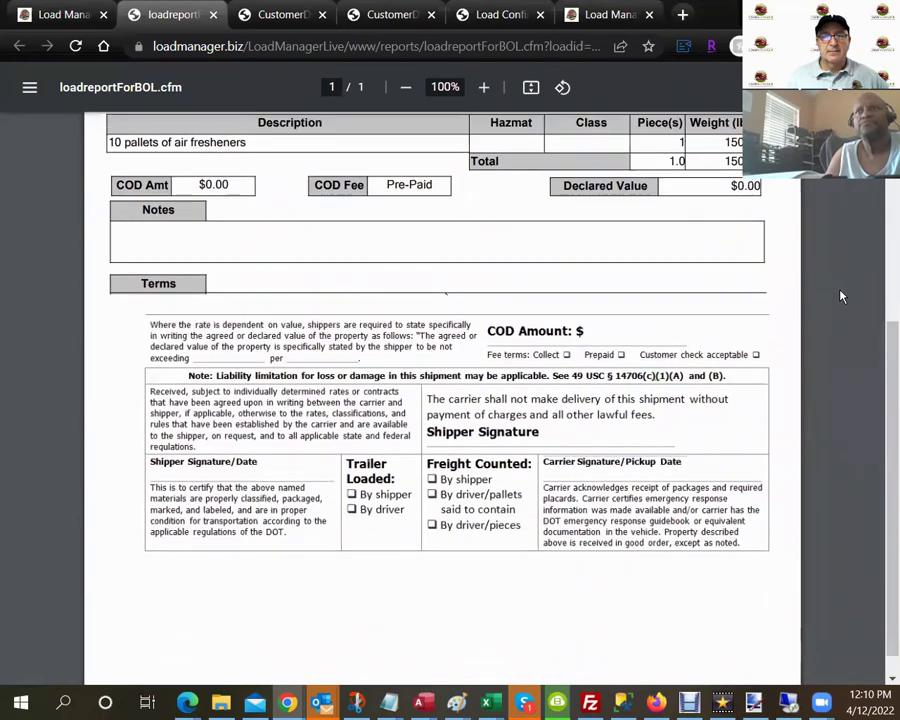
{"action": "left_click", "coordinate": [213, 14]}
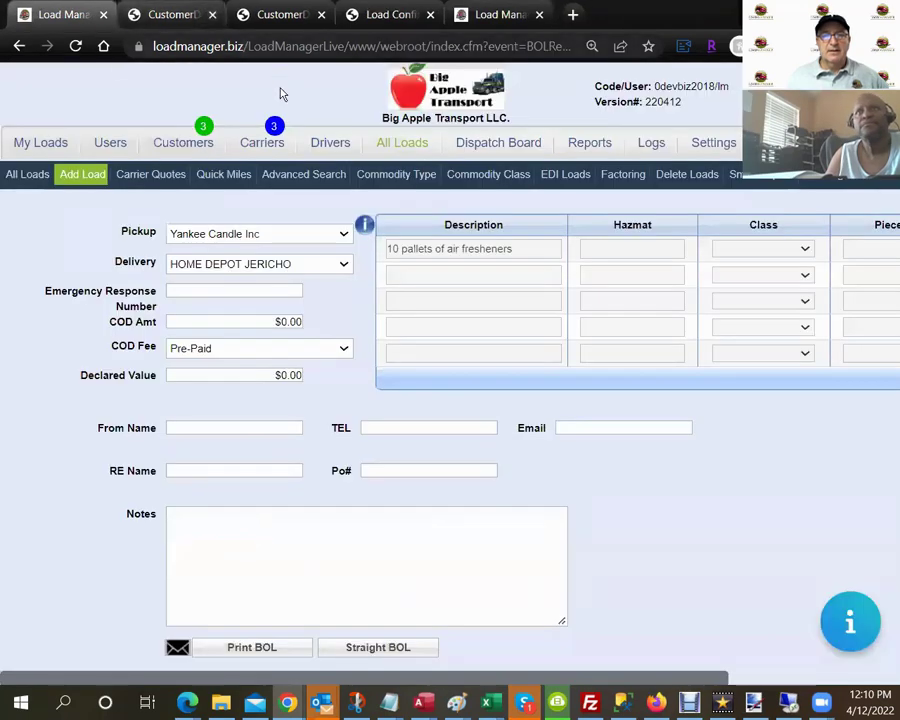
Glance at the Sales & Commission Report, then switch to the Carriers list.
{"action": "left_click", "coordinate": [576, 145]}
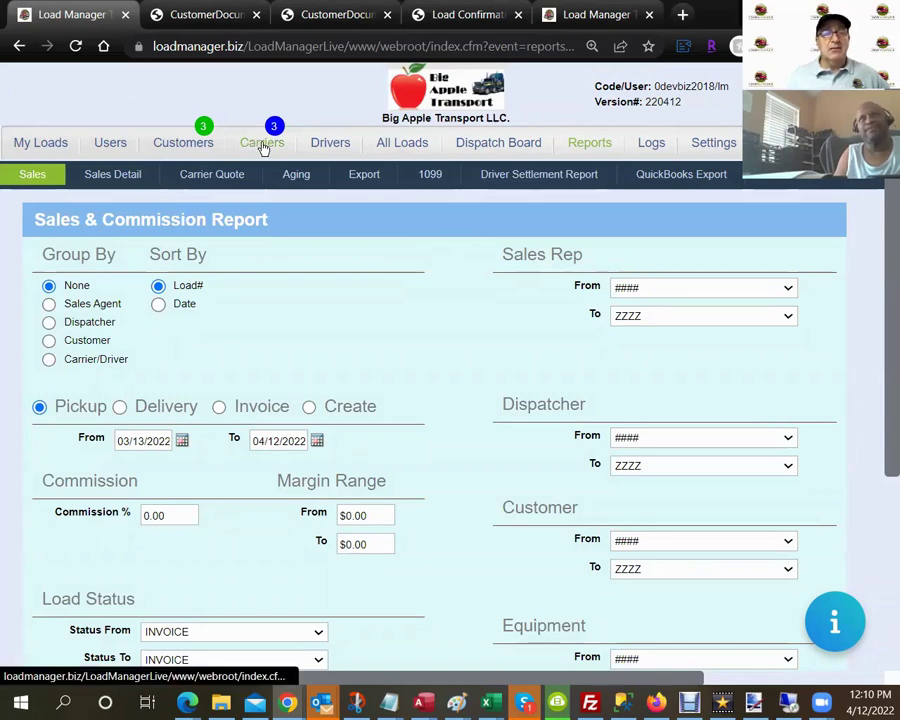
{"action": "left_click", "coordinate": [262, 146]}
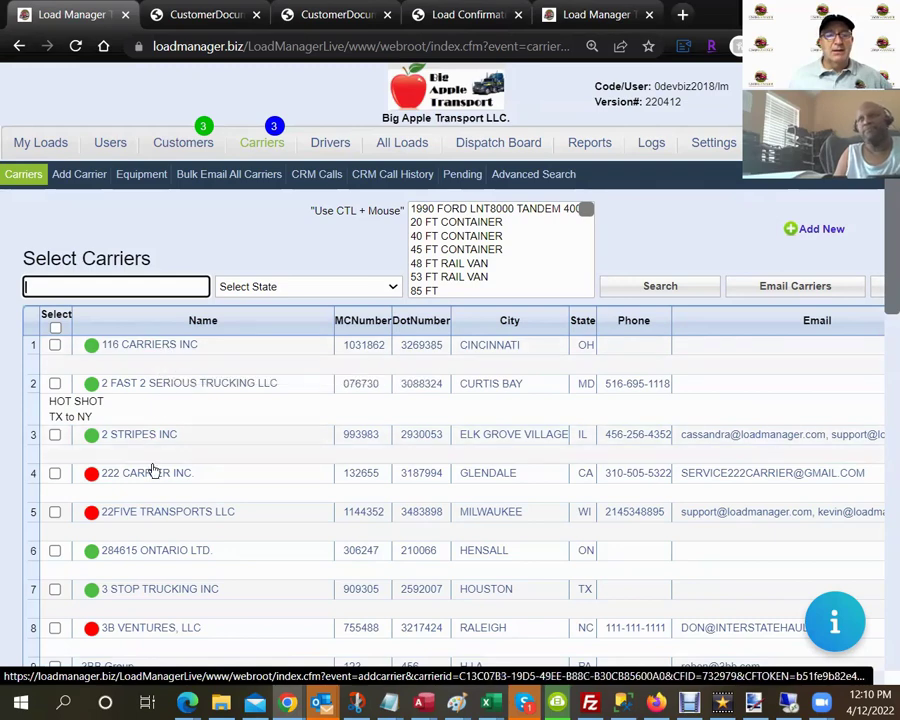
Search carriers for 'joy' and open the matching carrier's information page.
{"action": "left_click", "coordinate": [139, 282]}
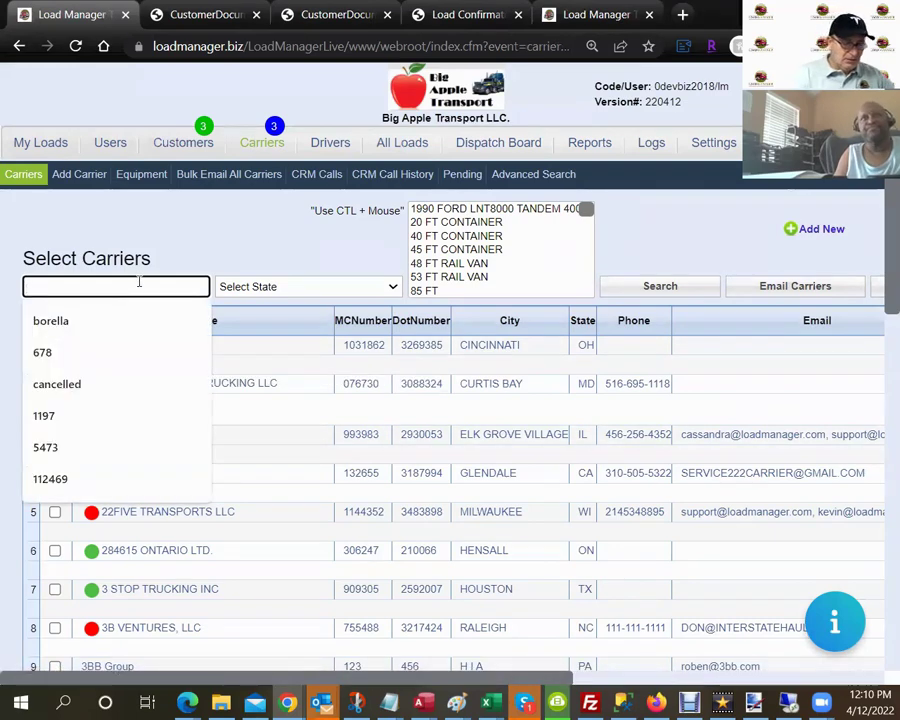
{"action": "type", "text": "joy"}
{"action": "key", "text": "Return"}
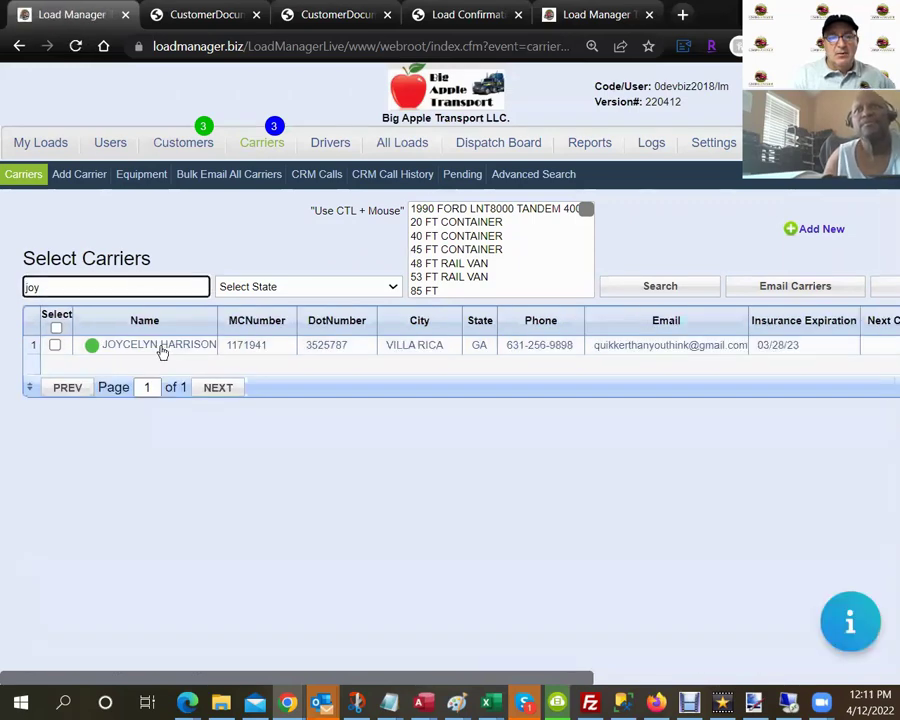
{"action": "left_click", "coordinate": [162, 347]}
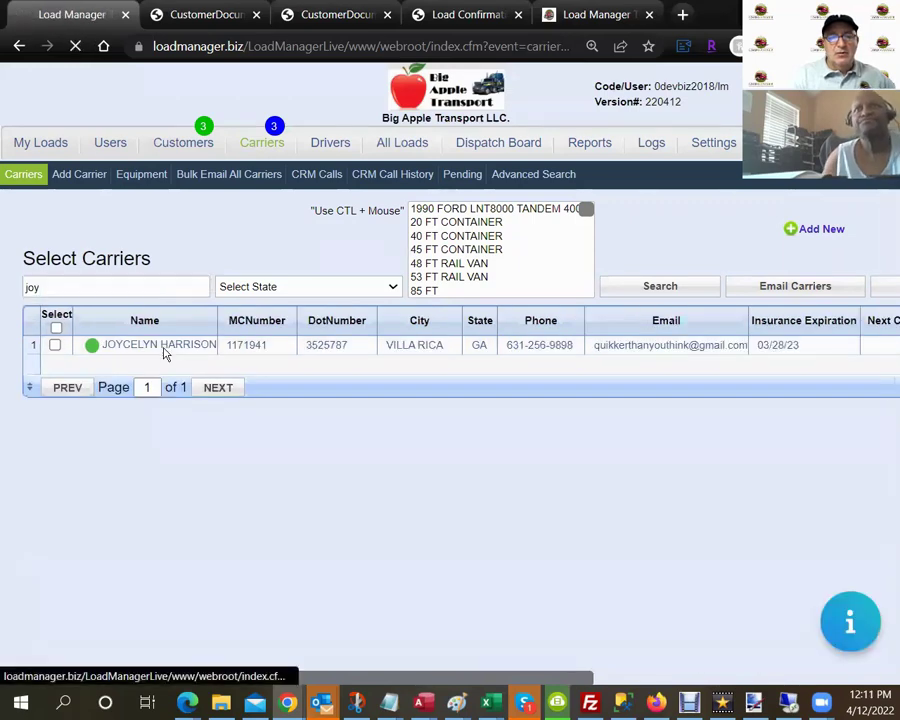
Review the carrier's dispatch-report terms setting, then go back and bring up the All Loads list.
{"action": "scroll", "coordinate": [521, 466], "scroll_direction": "down", "scroll_amount": 2}
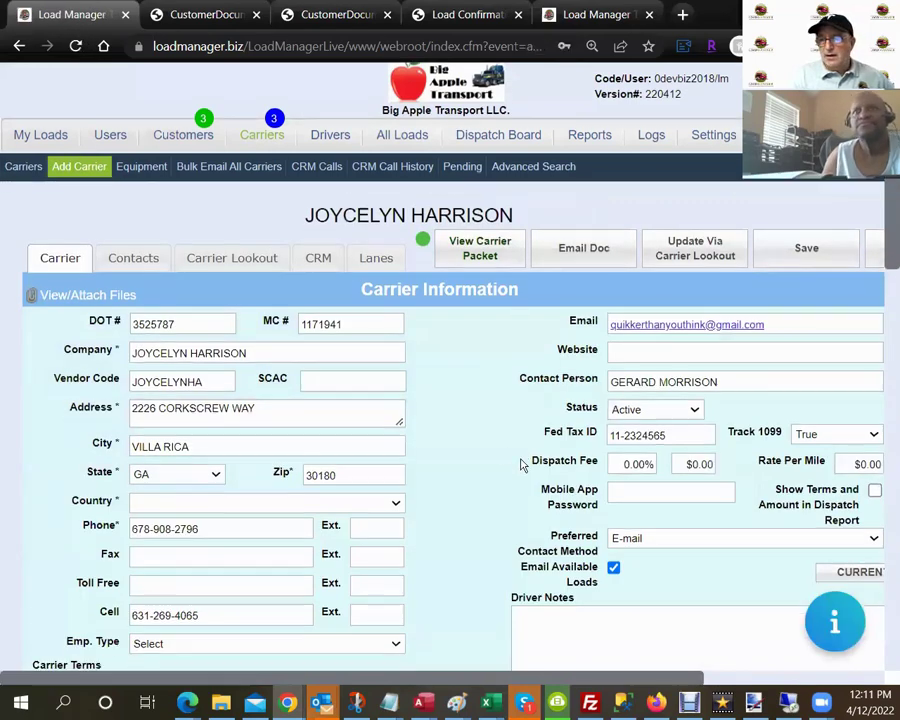
{"action": "left_click_drag", "start_coordinate": [778, 387], "coordinate": [862, 420]}
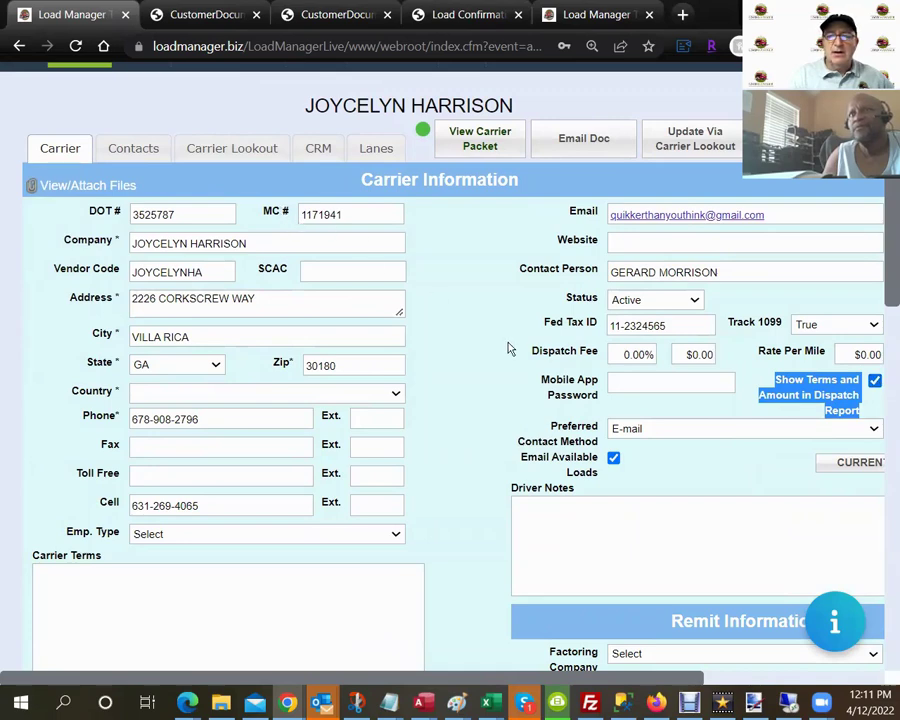
{"action": "scroll", "coordinate": [380, 260], "scroll_direction": "up", "scroll_amount": 2}
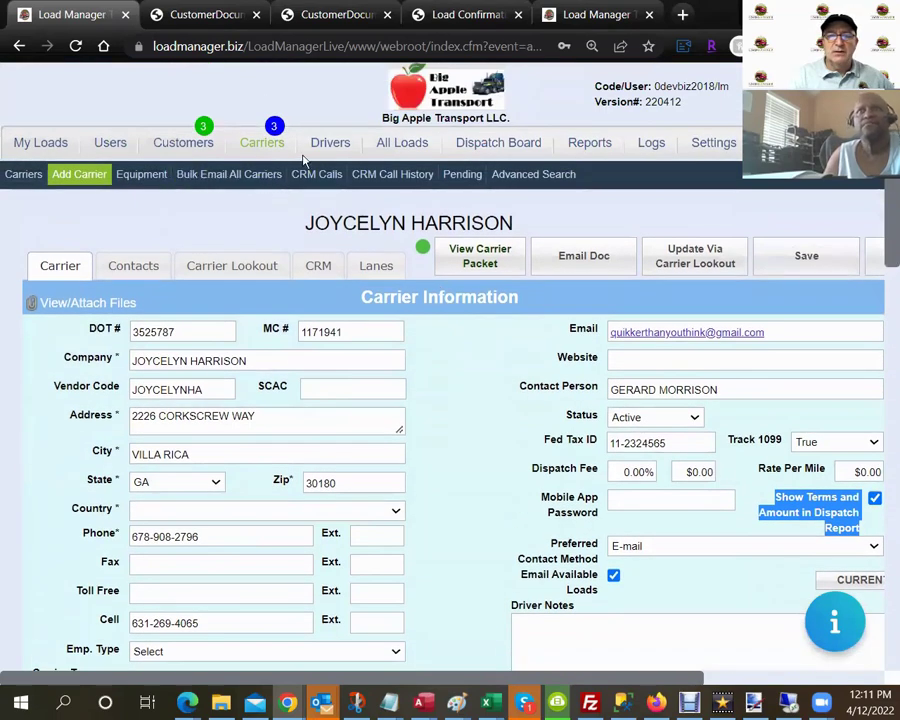
{"action": "left_click", "coordinate": [18, 47]}
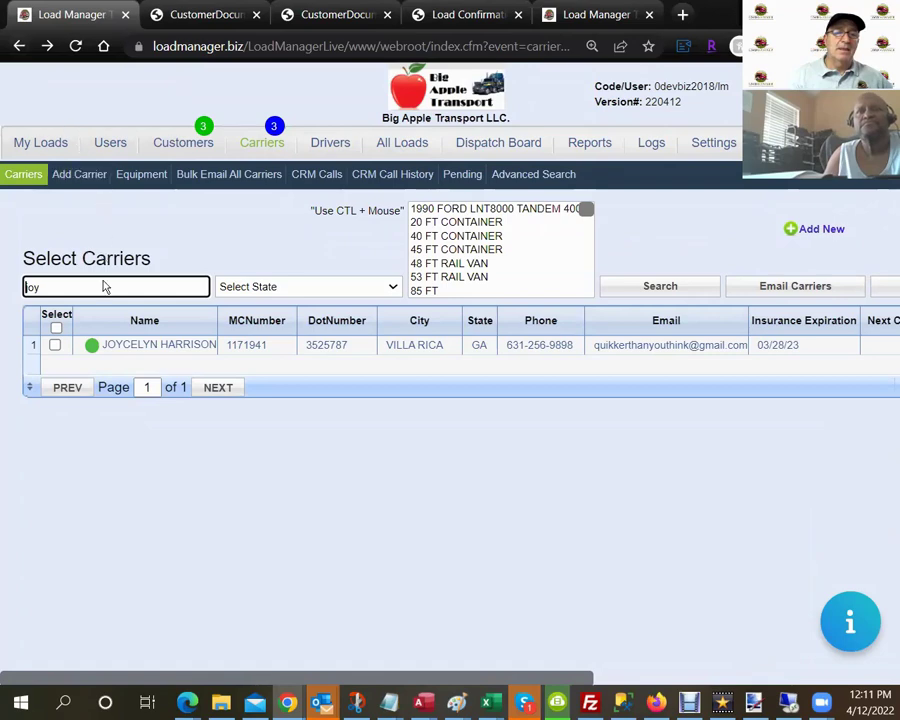
{"action": "left_click", "coordinate": [387, 147]}
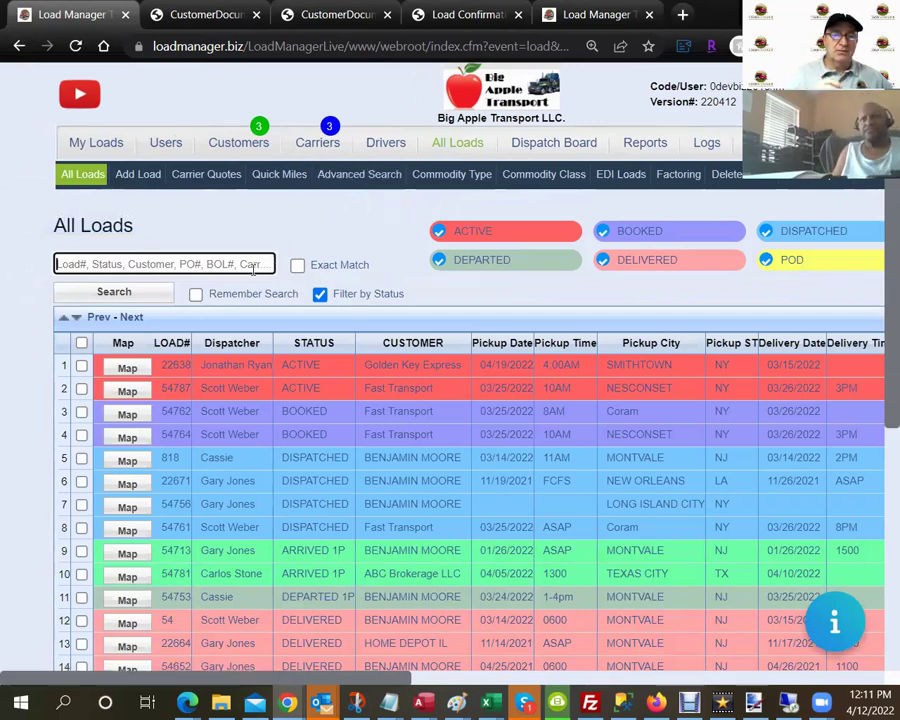
Search All Loads for 'joy', open load 54789, and view its attached files.
{"action": "left_click", "coordinate": [251, 267]}
{"action": "type", "text": "joy"}
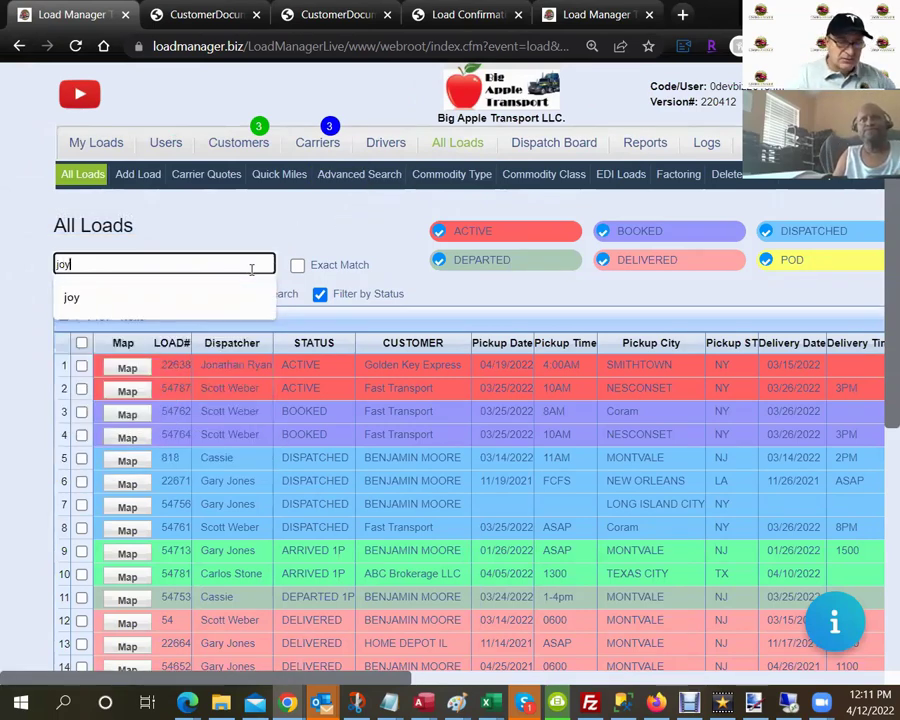
{"action": "key", "text": "Return"}
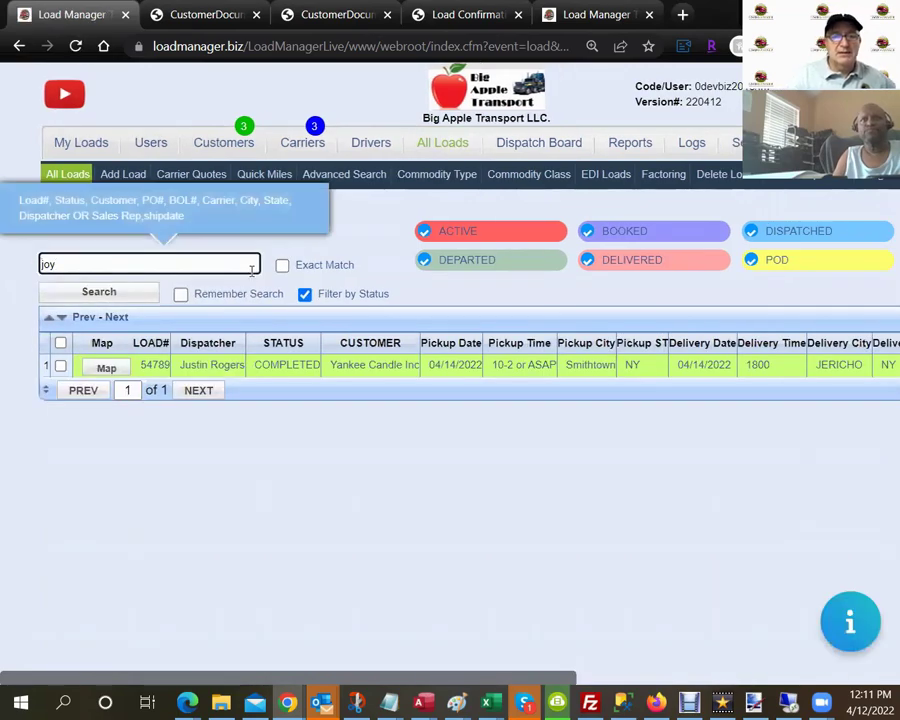
{"action": "left_click", "coordinate": [233, 366]}
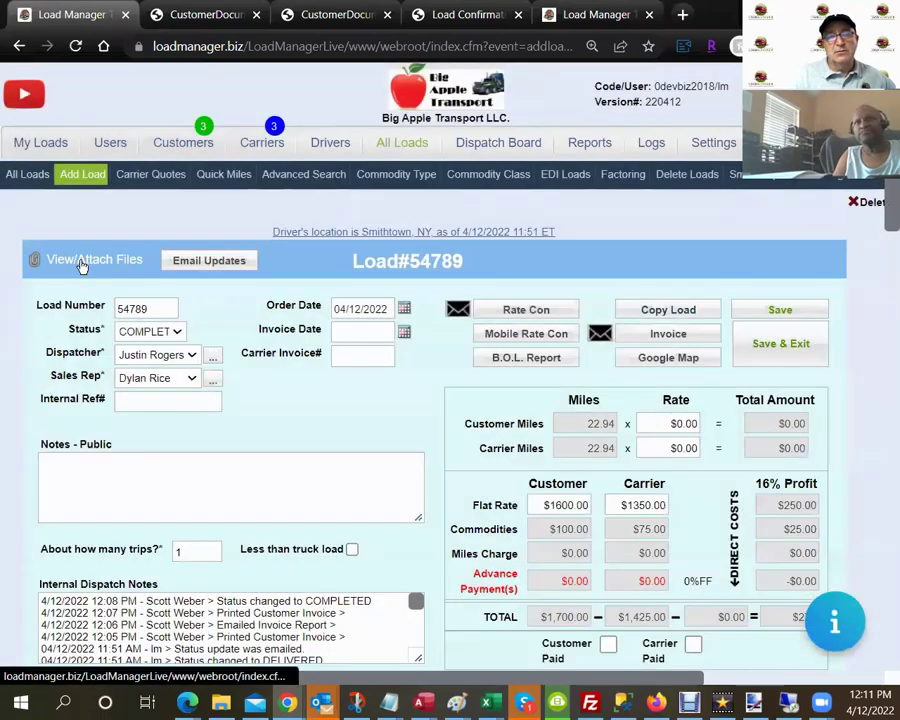
{"action": "left_click", "coordinate": [82, 264]}
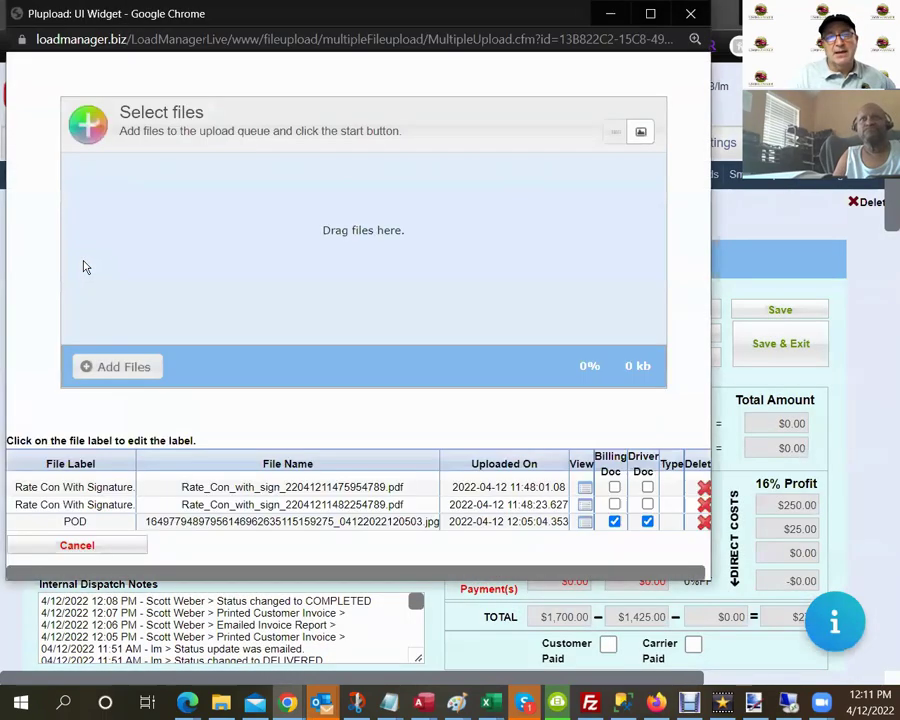
Open the first signed rate confirmation full-window and zoom the PDF to 110%.
{"action": "left_click", "coordinate": [585, 488]}
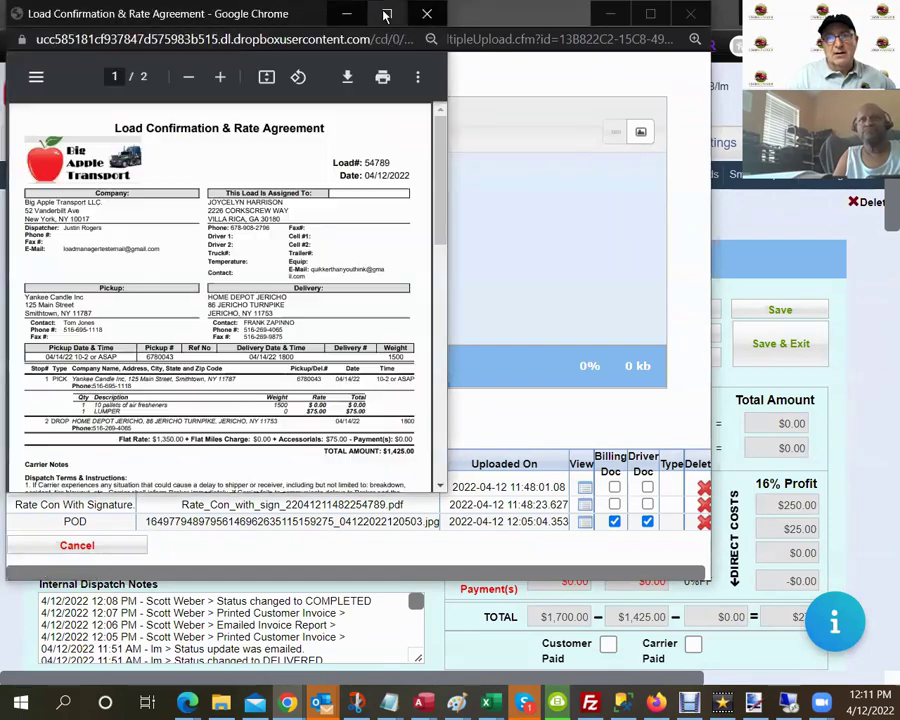
{"action": "left_click", "coordinate": [386, 13]}
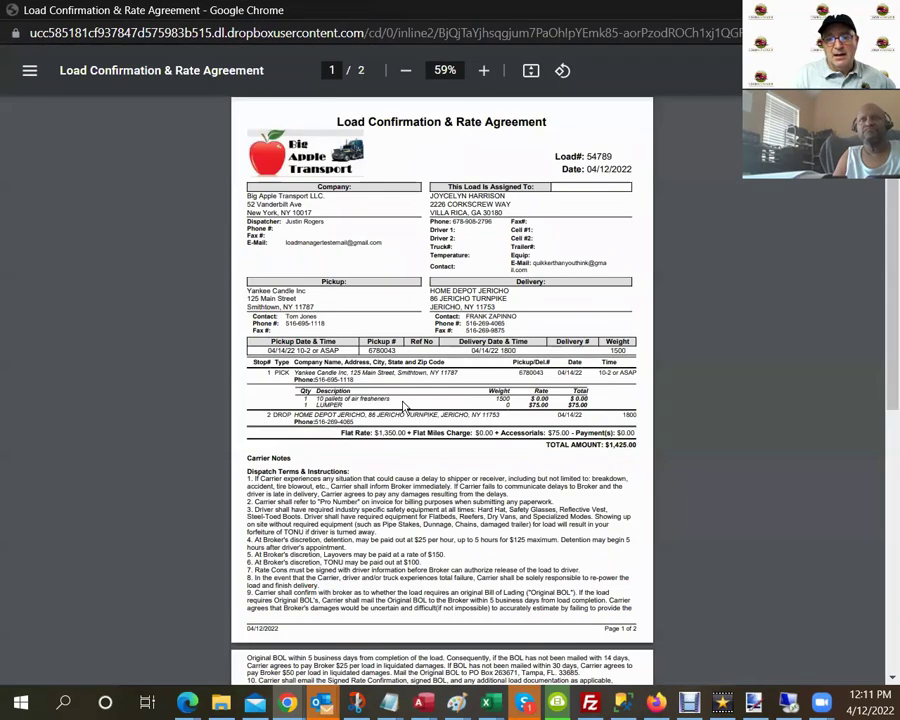
{"action": "scroll", "coordinate": [404, 405], "scroll_direction": "down", "scroll_amount": 5}
{"action": "scroll", "coordinate": [405, 398], "scroll_direction": "up", "scroll_amount": 3}
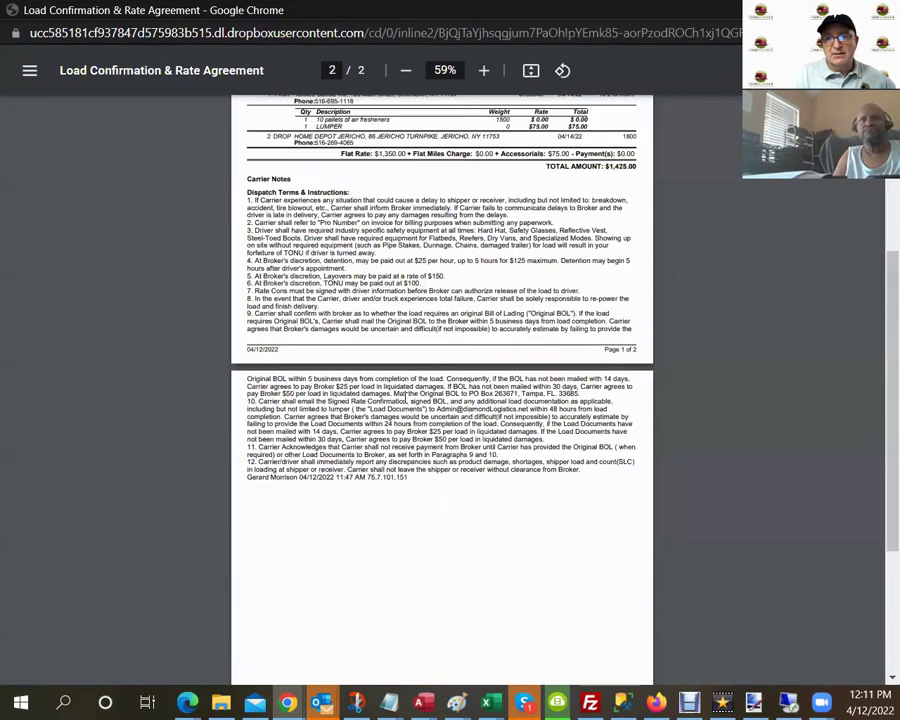
{"action": "left_click", "coordinate": [485, 72]}
{"action": "left_click", "coordinate": [485, 72]}
{"action": "left_click", "coordinate": [485, 72]}
{"action": "left_click", "coordinate": [485, 72]}
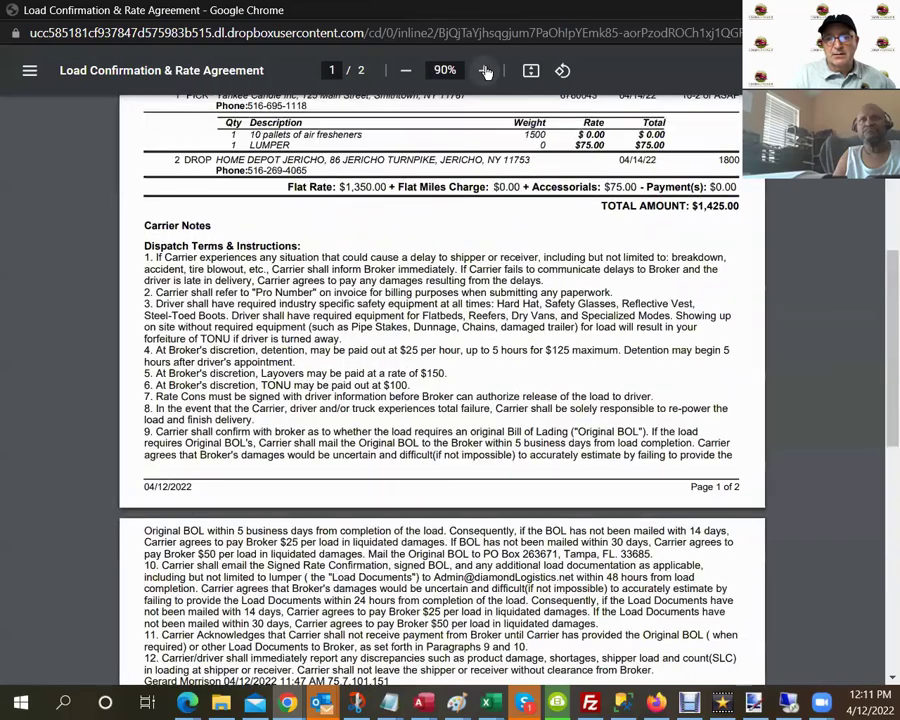
{"action": "left_click", "coordinate": [485, 72]}
{"action": "left_click", "coordinate": [485, 72]}
{"action": "scroll", "coordinate": [428, 340], "scroll_direction": "down", "scroll_amount": 2}
{"action": "scroll", "coordinate": [428, 340], "scroll_direction": "down", "scroll_amount": 1}
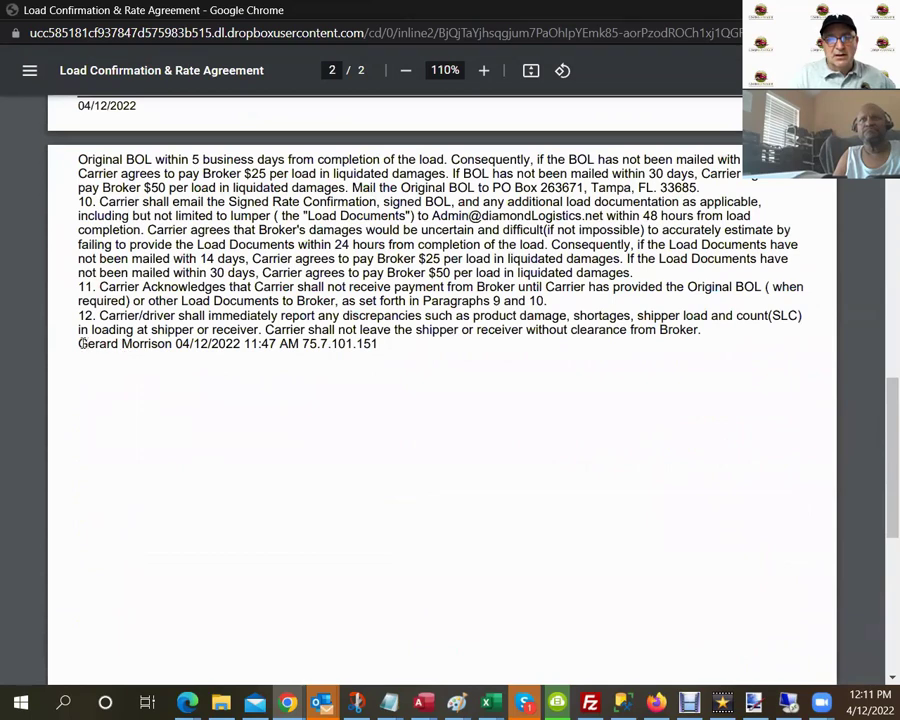
Highlight the signer's name, 11:47 AM signing time, IP address, then the whole signature line.
{"action": "left_click_drag", "start_coordinate": [78, 343], "coordinate": [172, 343]}
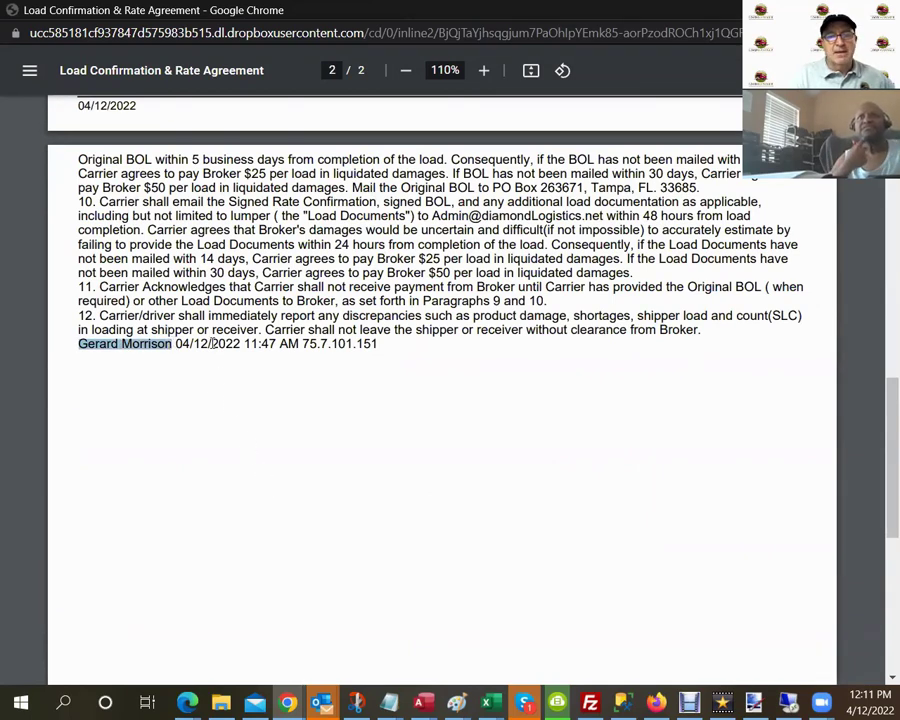
{"action": "left_click_drag", "start_coordinate": [244, 343], "coordinate": [297, 343]}
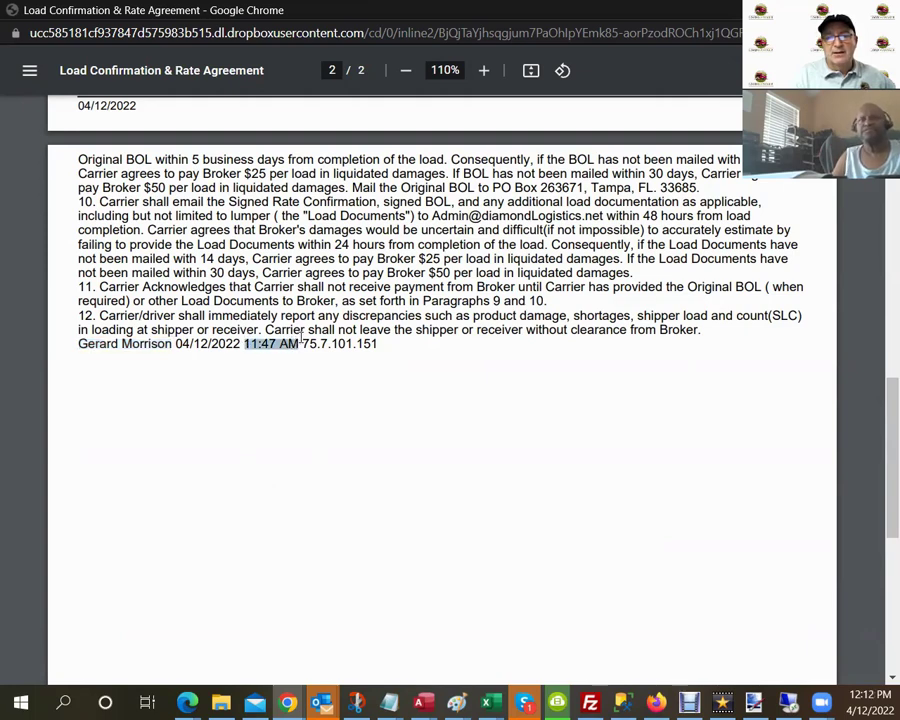
{"action": "left_click_drag", "start_coordinate": [302, 343], "coordinate": [371, 344]}
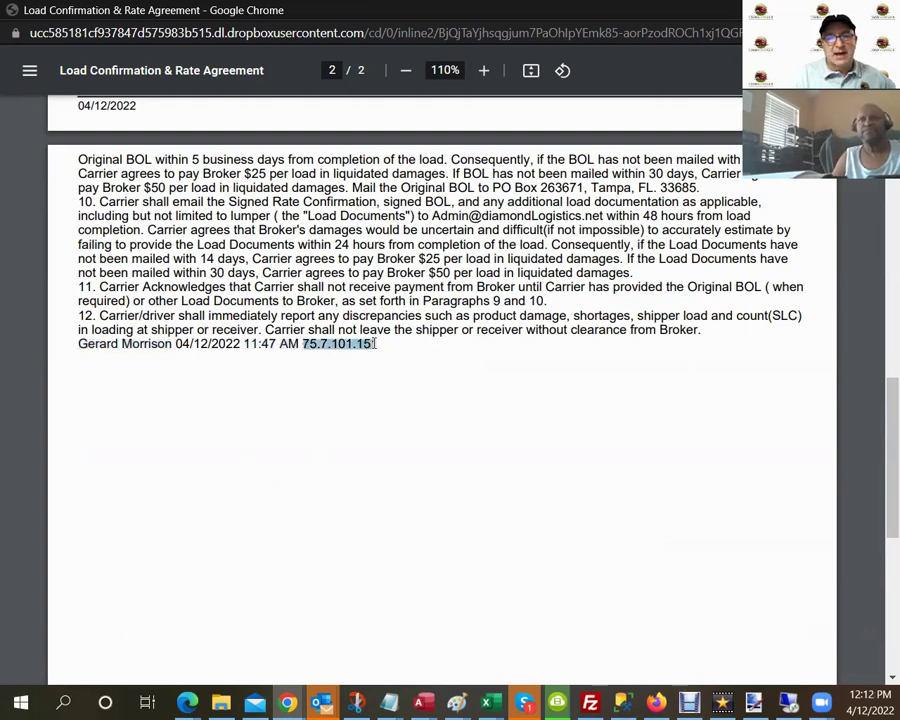
{"action": "left_click", "coordinate": [376, 343]}
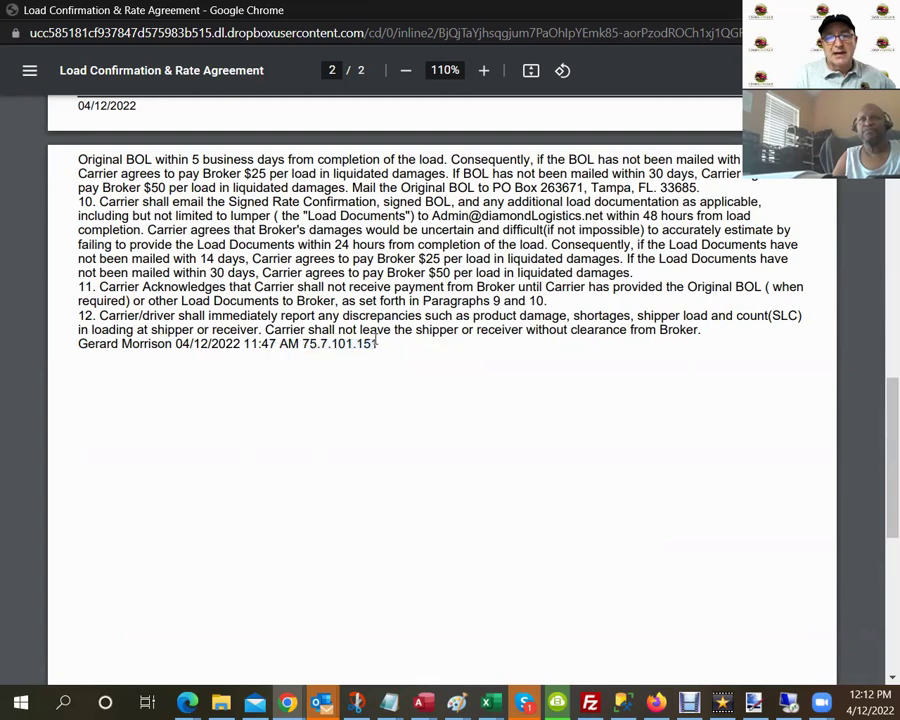
{"action": "left_click_drag", "start_coordinate": [381, 343], "coordinate": [80, 352]}
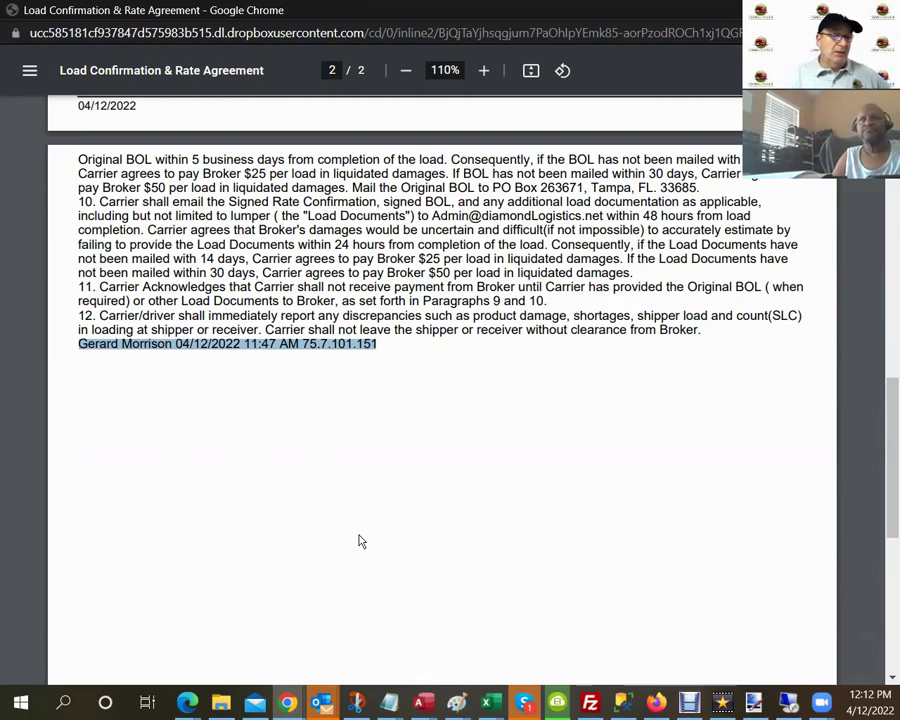
{"action": "scroll", "coordinate": [339, 458], "scroll_direction": "up", "scroll_amount": 5}
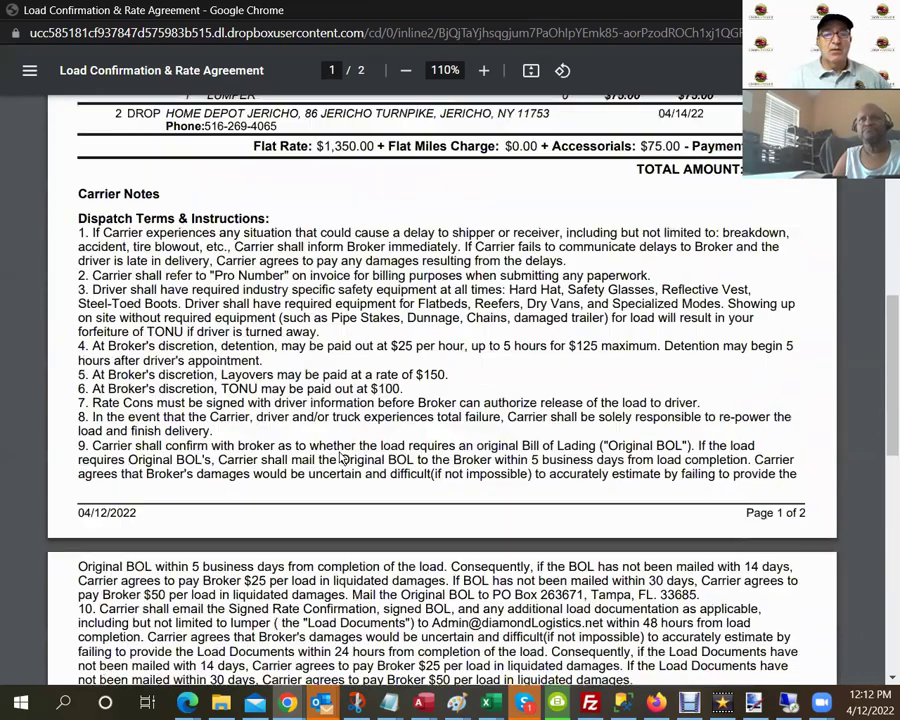
Scroll through the 12 terms, reselect the carrier's e-signature line, and close the rate confirmation PDF.
{"action": "scroll", "coordinate": [339, 458], "scroll_direction": "down", "scroll_amount": 4}
{"action": "scroll", "coordinate": [341, 458], "scroll_direction": "up", "scroll_amount": 7}
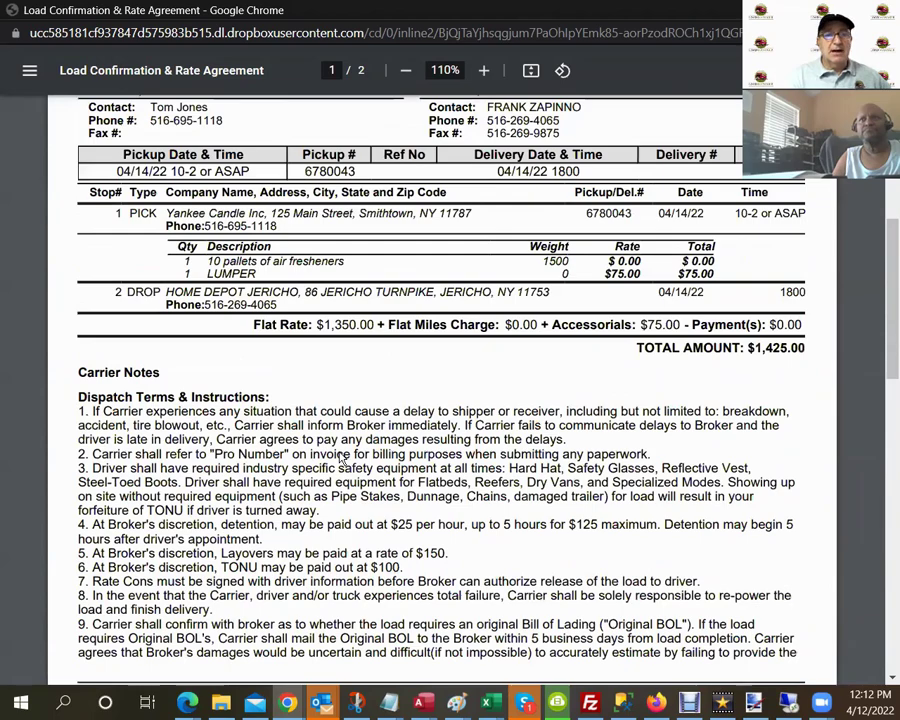
{"action": "scroll", "coordinate": [339, 458], "scroll_direction": "up", "scroll_amount": 2}
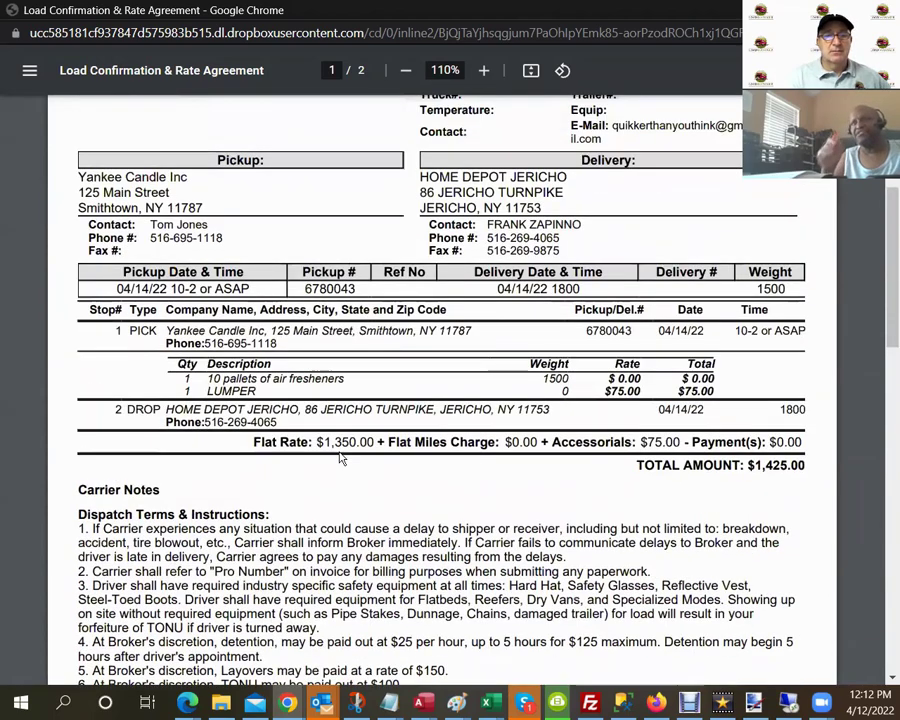
{"action": "scroll", "coordinate": [340, 458], "scroll_direction": "down", "scroll_amount": 10}
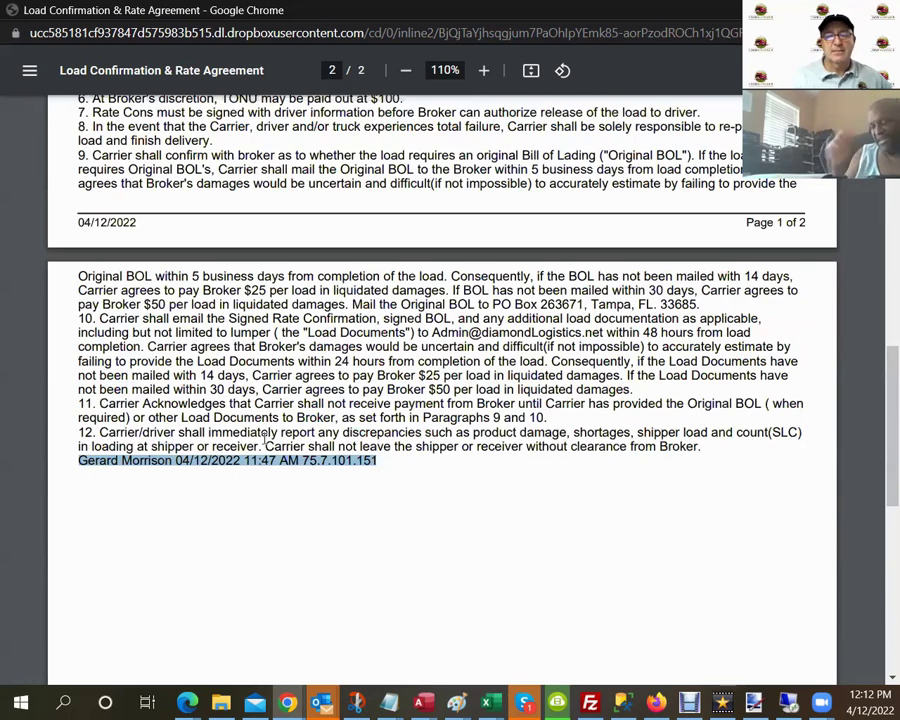
{"action": "left_click", "coordinate": [351, 460]}
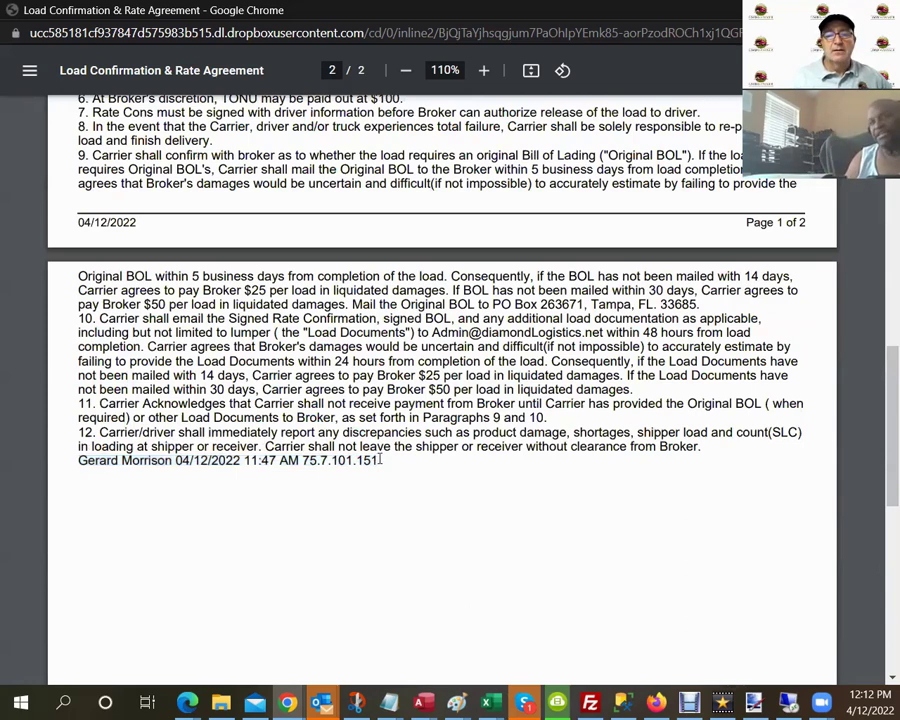
{"action": "left_click_drag", "start_coordinate": [380, 460], "coordinate": [39, 476]}
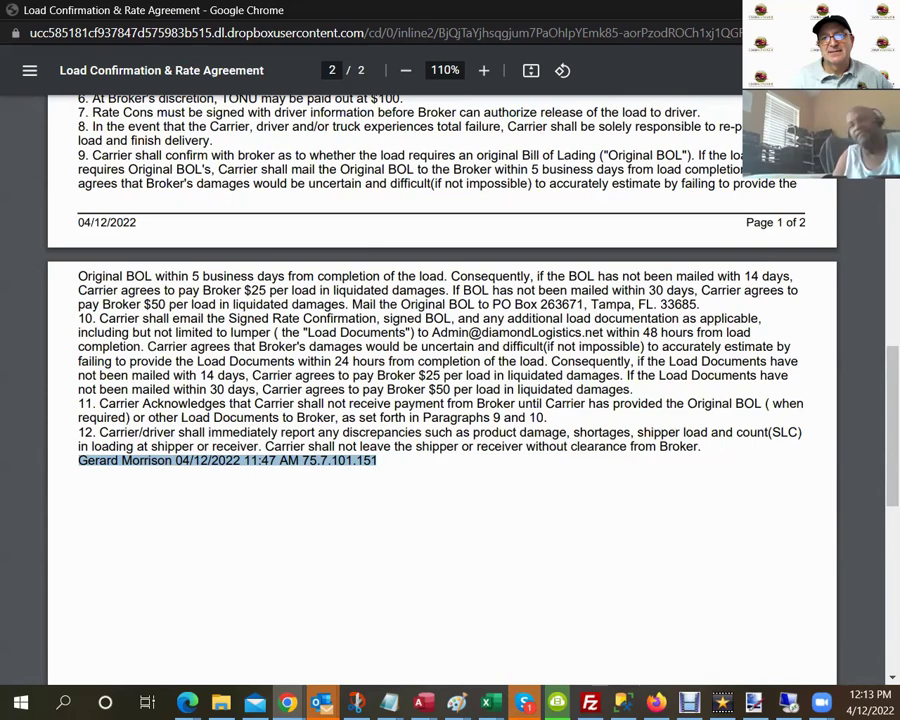
{"action": "key", "text": "ctrl+w"}
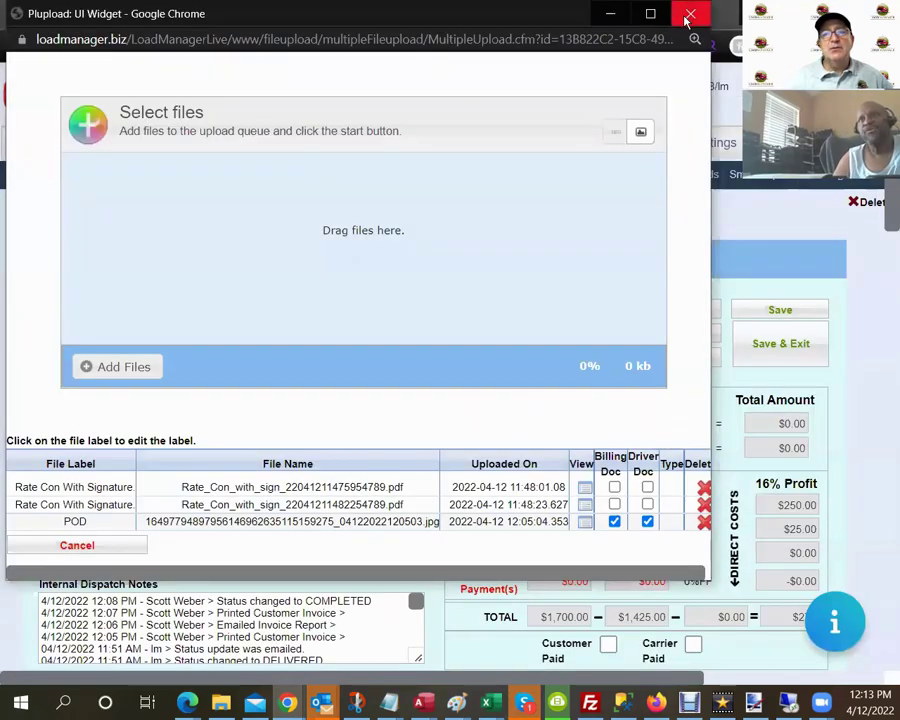
Close load 54789's attached files window and return to the All Loads list.
{"action": "left_click", "coordinate": [688, 13]}
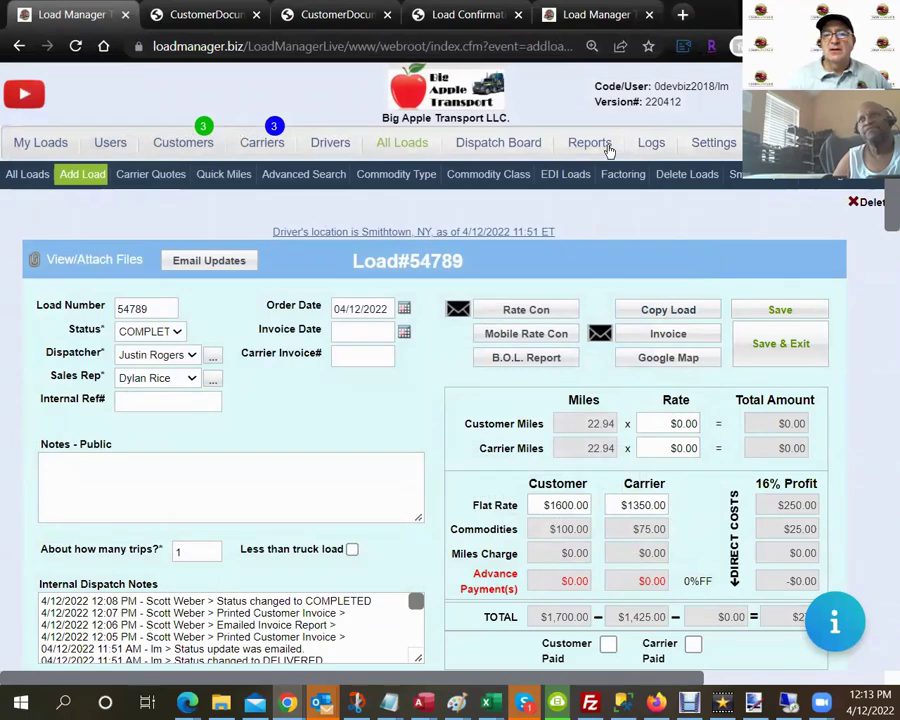
{"action": "left_click", "coordinate": [400, 147]}
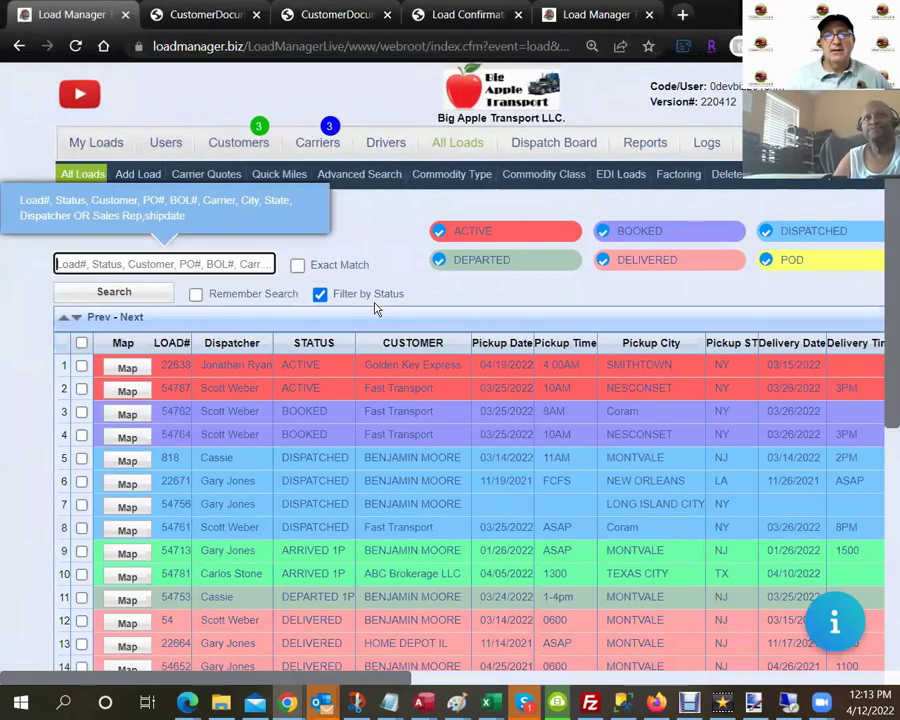
Turn off the status filter, search loads for 'template', and open Hershey Company template load 122.
{"action": "left_click", "coordinate": [320, 294]}
{"action": "left_click", "coordinate": [206, 263]}
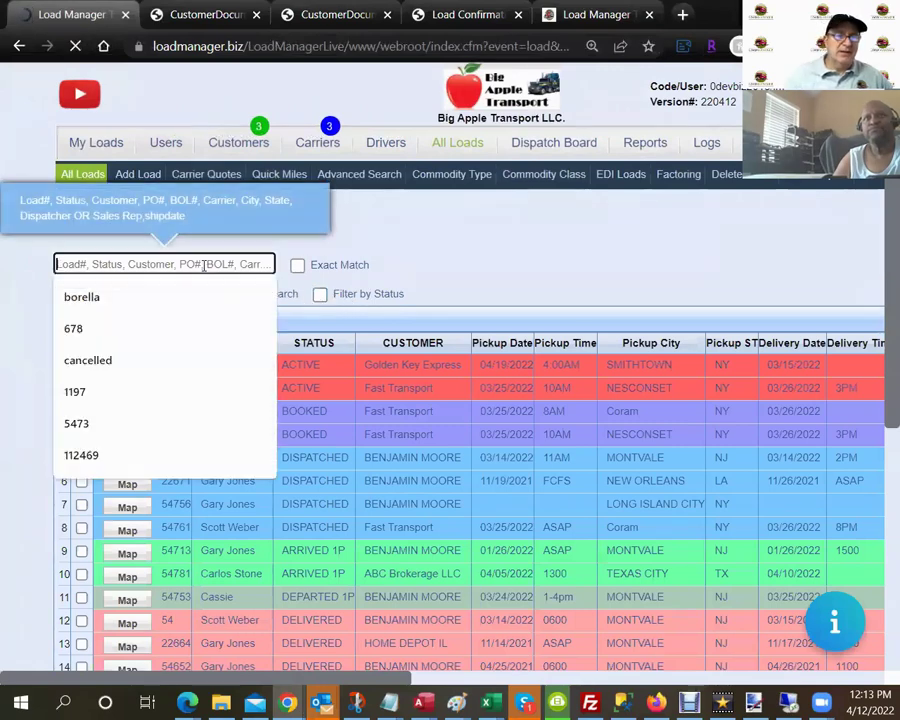
{"action": "type", "text": "template"}
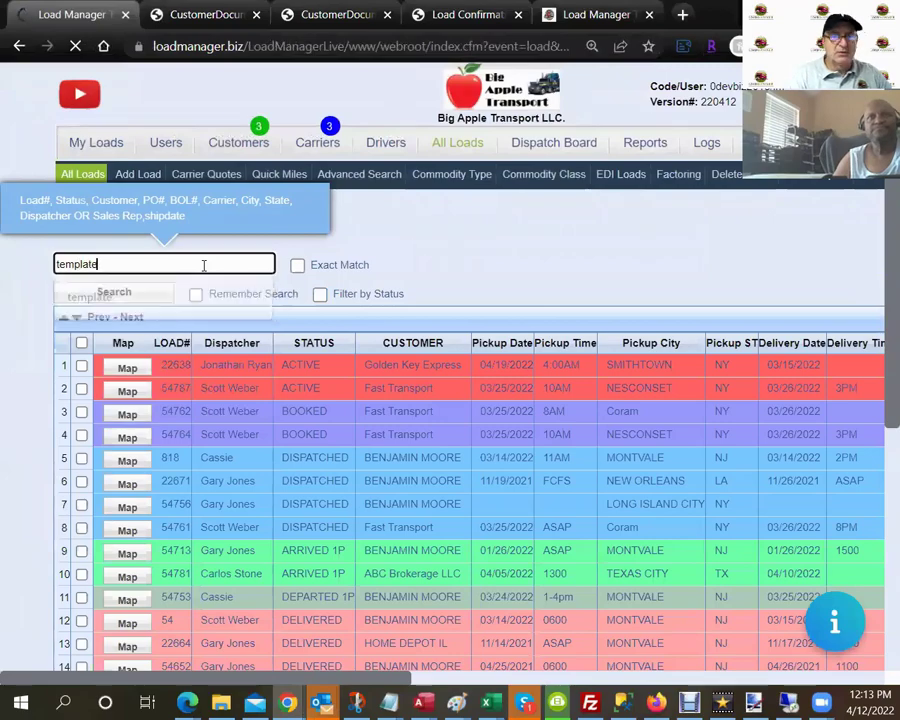
{"action": "key", "text": "Return"}
{"action": "left_click", "coordinate": [204, 265]}
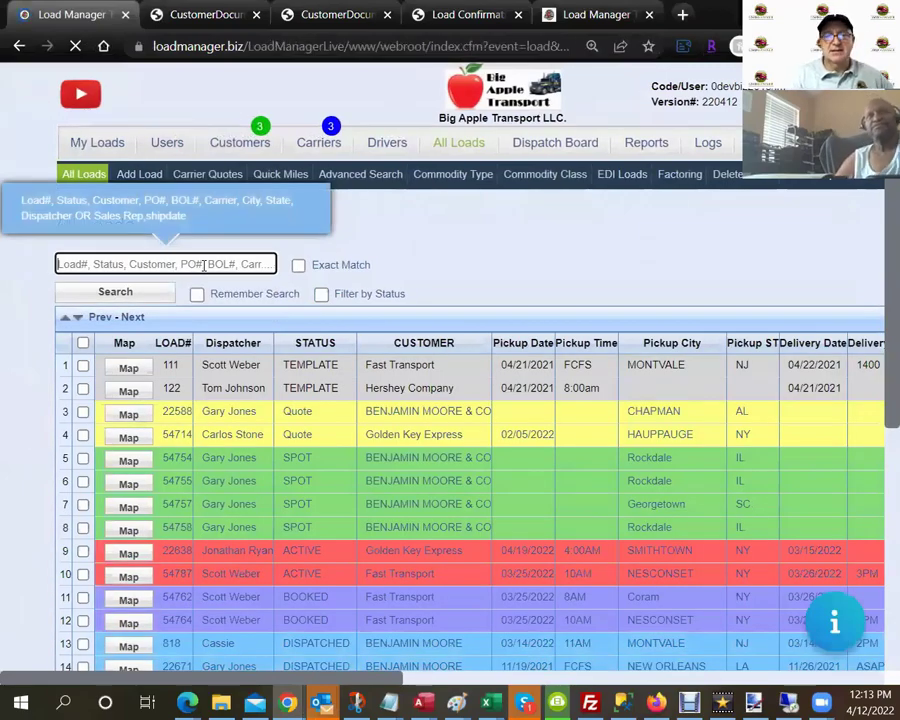
{"action": "left_click", "coordinate": [452, 397]}
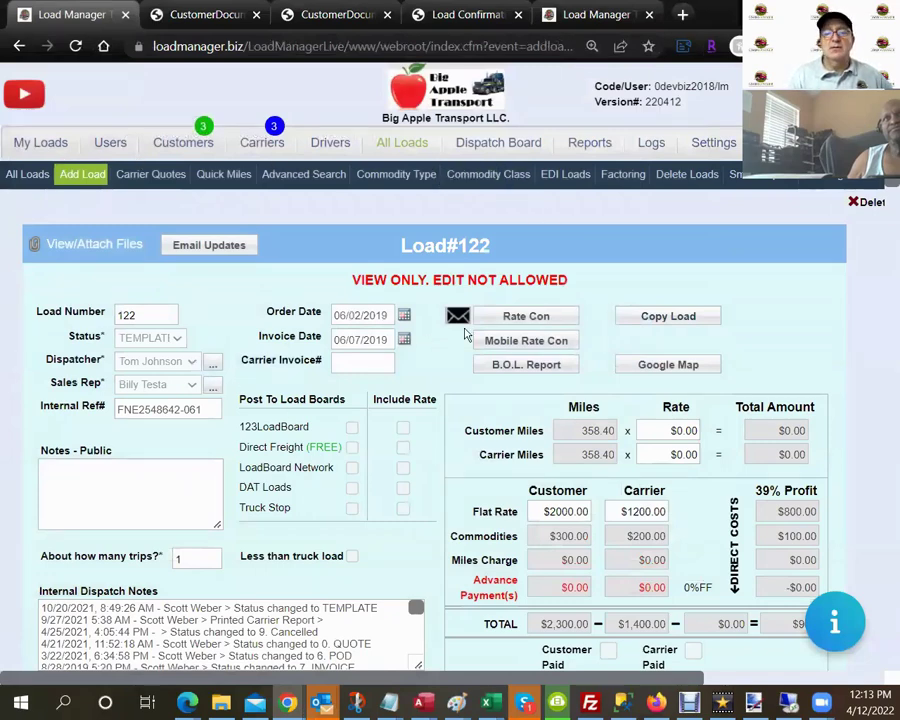
Make 2 copies of template load 122, creating loads 54790 and 54791.
{"action": "left_click", "coordinate": [665, 315]}
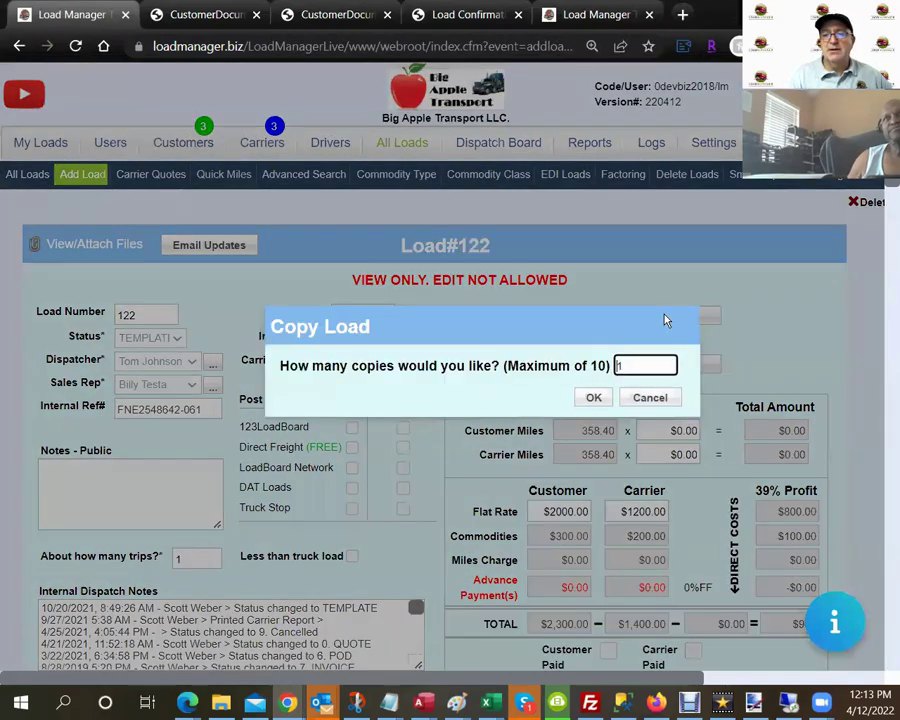
{"action": "type", "text": "2"}
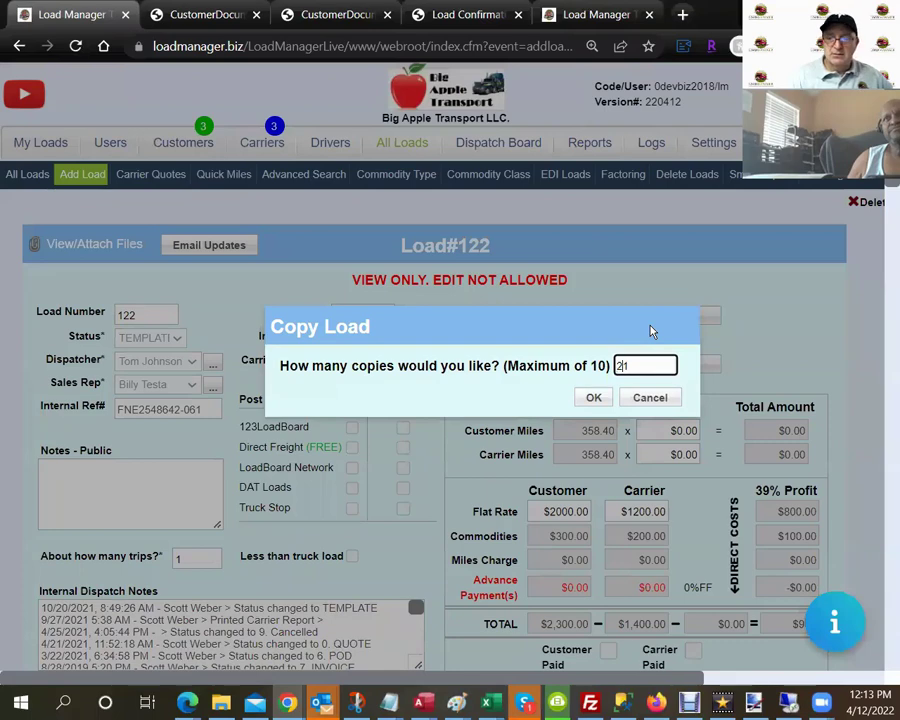
{"action": "key", "text": "BackSpace"}
{"action": "left_click", "coordinate": [594, 400]}
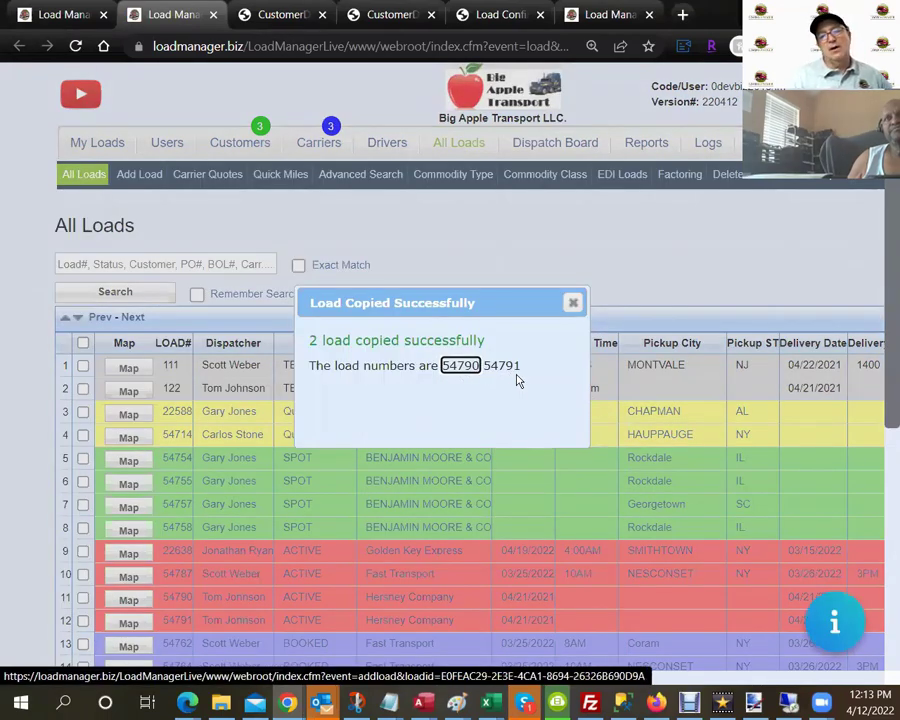
Open new load 54790 in its own tab and scroll through its ACTIVE form, Trip 1 of 2.
{"action": "left_click", "coordinate": [461, 366]}
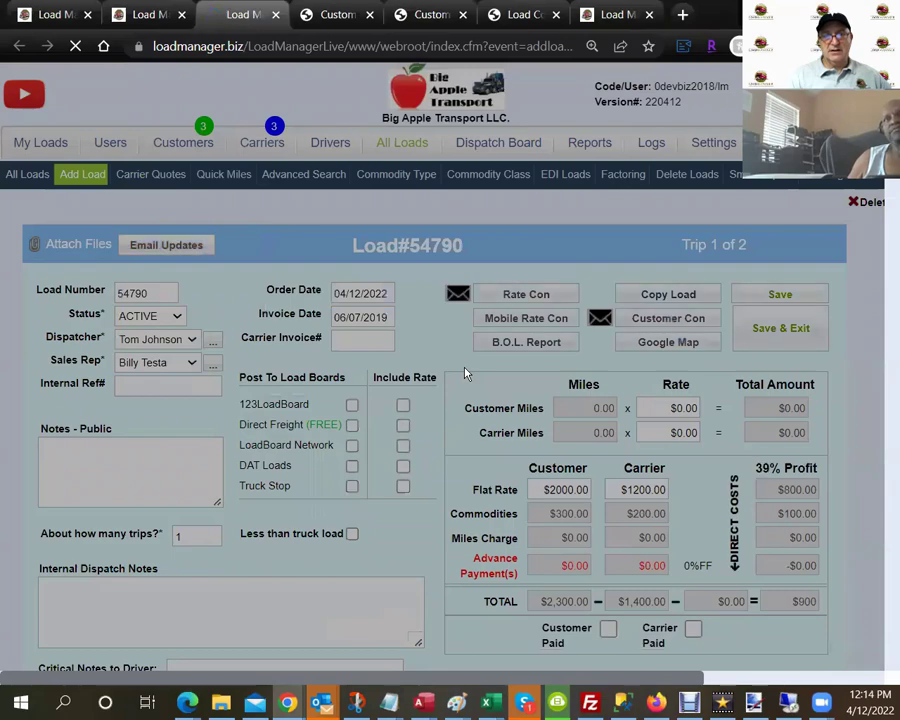
{"action": "scroll", "coordinate": [430, 437], "scroll_direction": "down", "scroll_amount": 5}
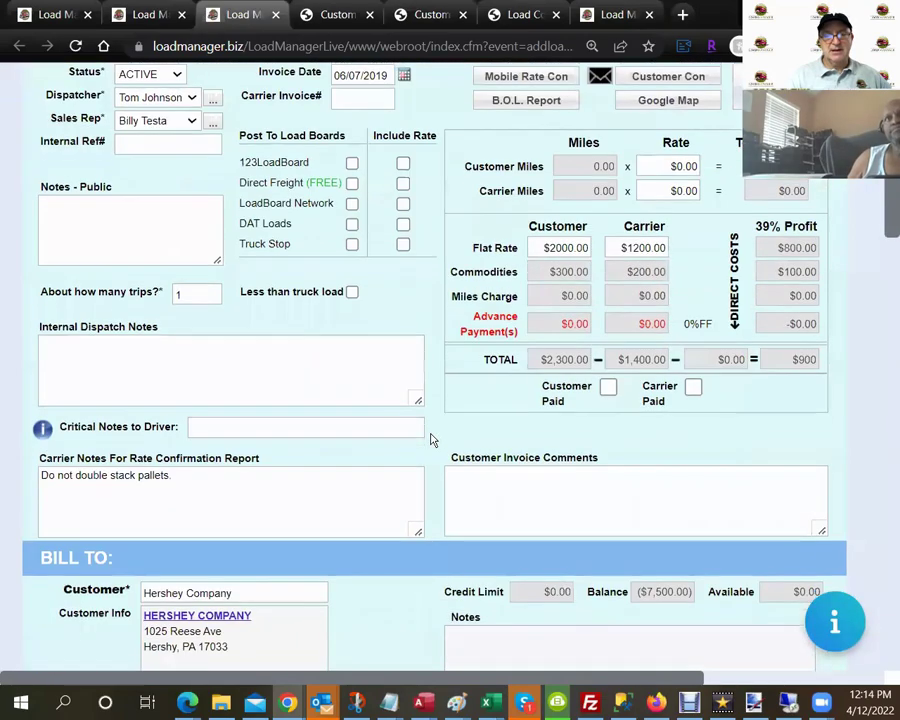
{"action": "scroll", "coordinate": [300, 442], "scroll_direction": "down", "scroll_amount": 5}
{"action": "scroll", "coordinate": [254, 458], "scroll_direction": "down", "scroll_amount": 12}
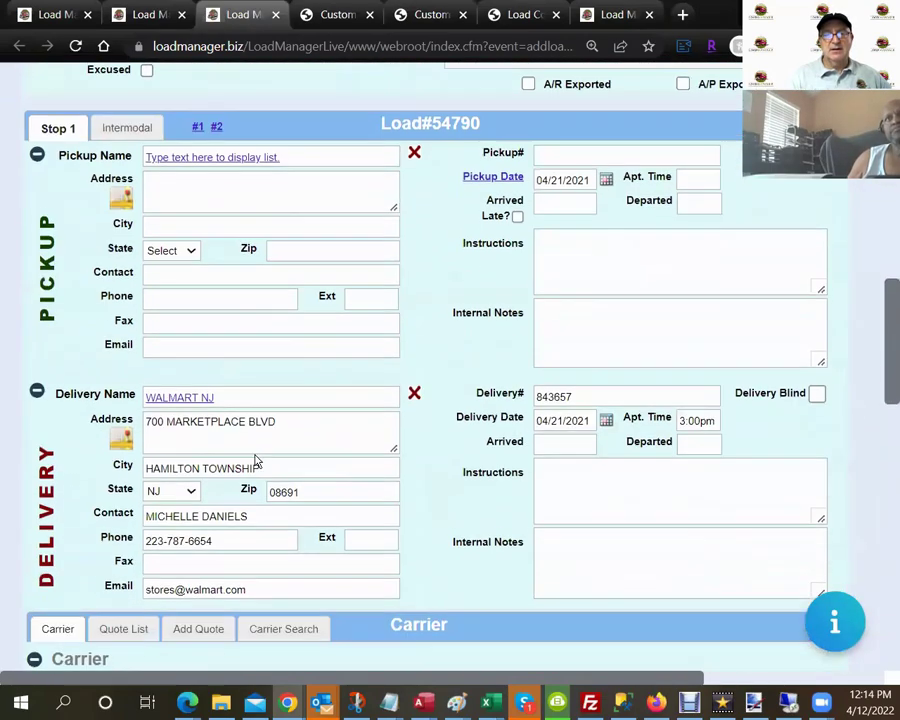
{"action": "scroll", "coordinate": [254, 458], "scroll_direction": "down", "scroll_amount": 1}
{"action": "scroll", "coordinate": [250, 406], "scroll_direction": "down", "scroll_amount": 2}
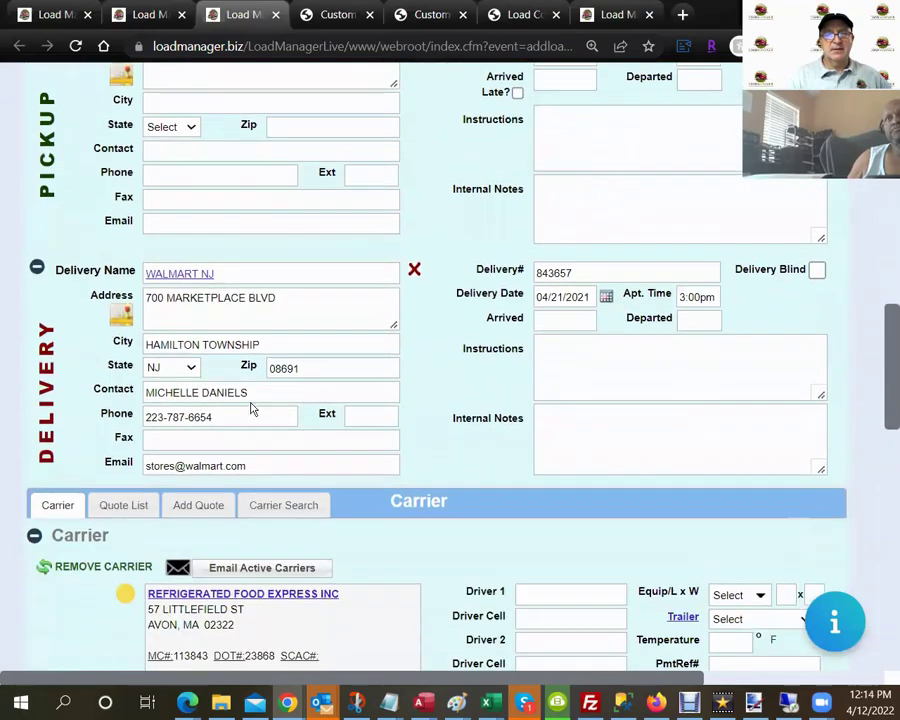
{"action": "scroll", "coordinate": [222, 354], "scroll_direction": "down", "scroll_amount": 10}
{"action": "scroll", "coordinate": [222, 352], "scroll_direction": "down", "scroll_amount": 5}
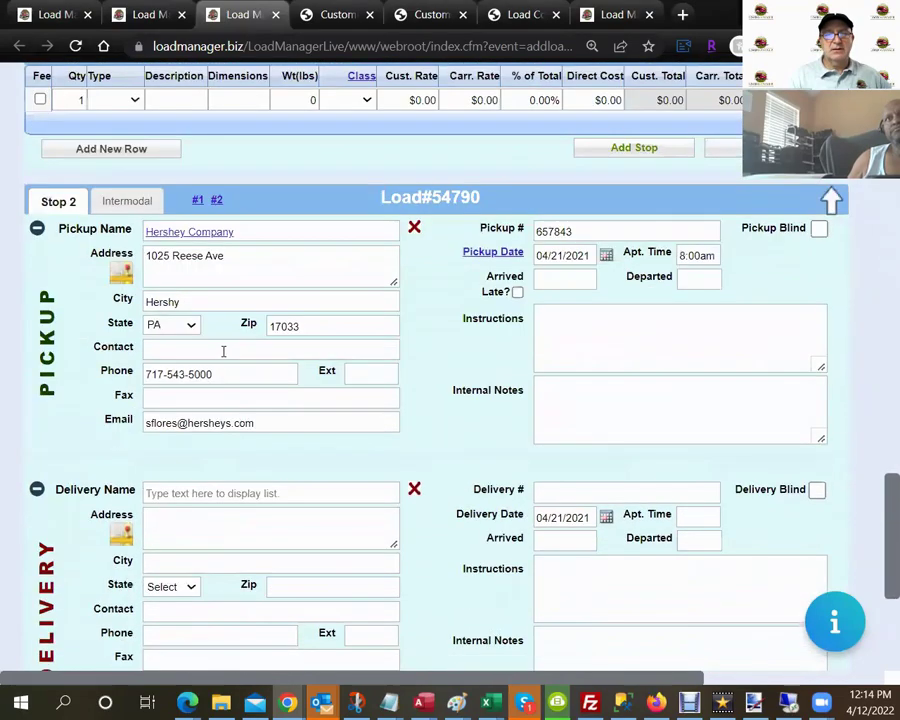
{"action": "scroll", "coordinate": [222, 380], "scroll_direction": "up", "scroll_amount": 5}
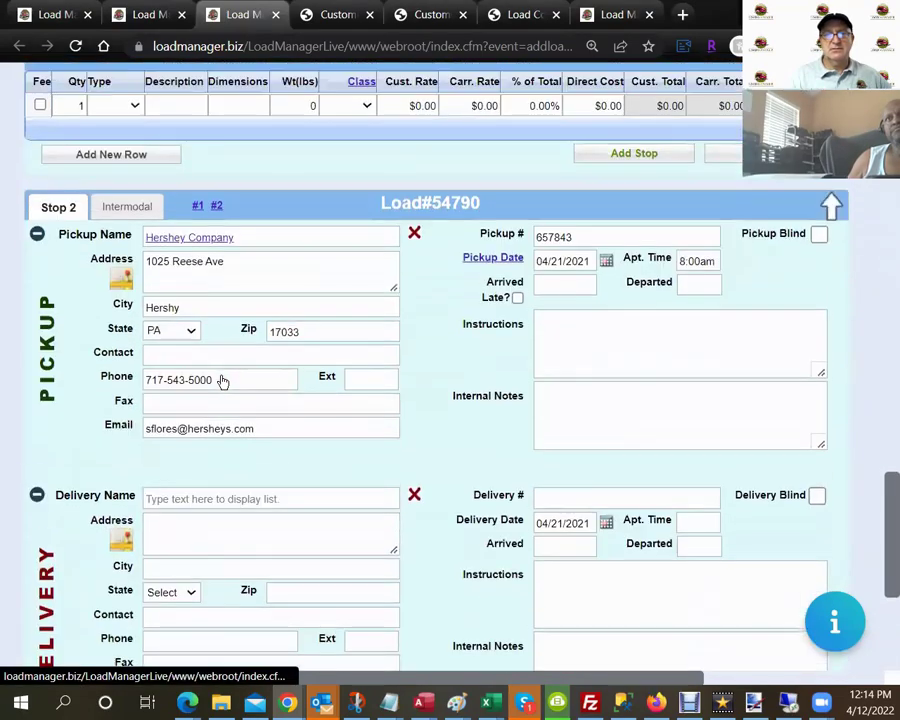
{"action": "scroll", "coordinate": [222, 376], "scroll_direction": "up", "scroll_amount": 3}
{"action": "scroll", "coordinate": [222, 374], "scroll_direction": "up", "scroll_amount": 10}
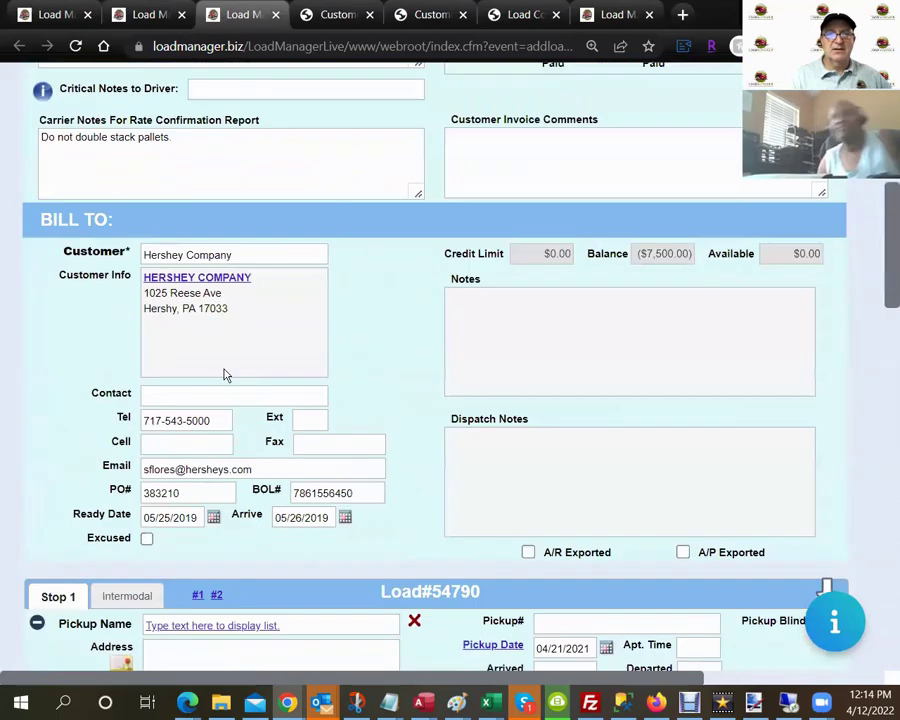
Close the Load#54790 tab and dismiss the Load Copied Successfully confirmation to return to All Loads.
{"action": "left_click", "coordinate": [277, 15]}
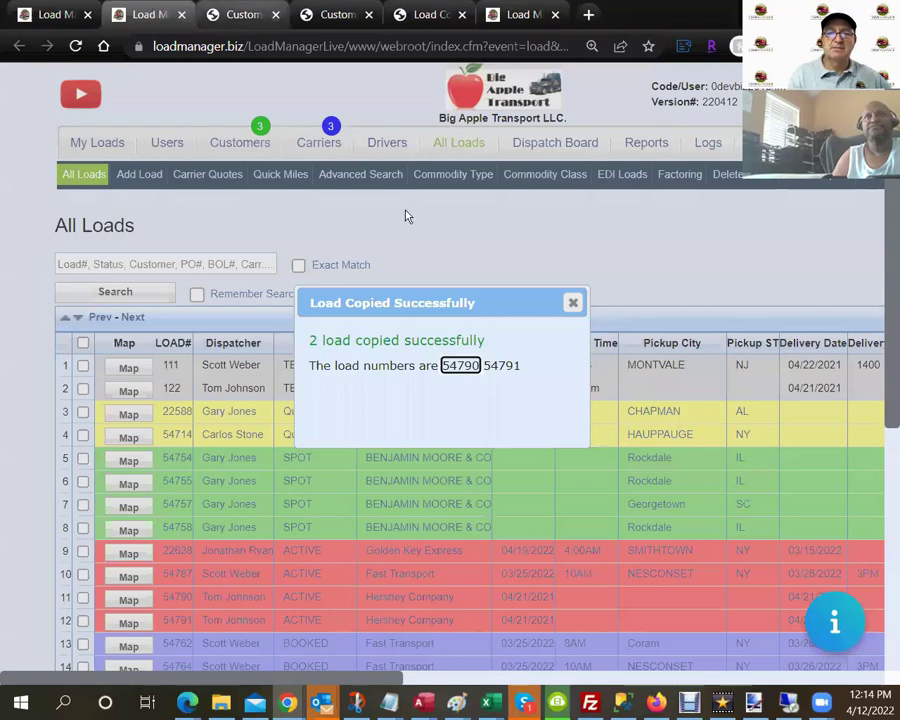
{"action": "left_click", "coordinate": [572, 303]}
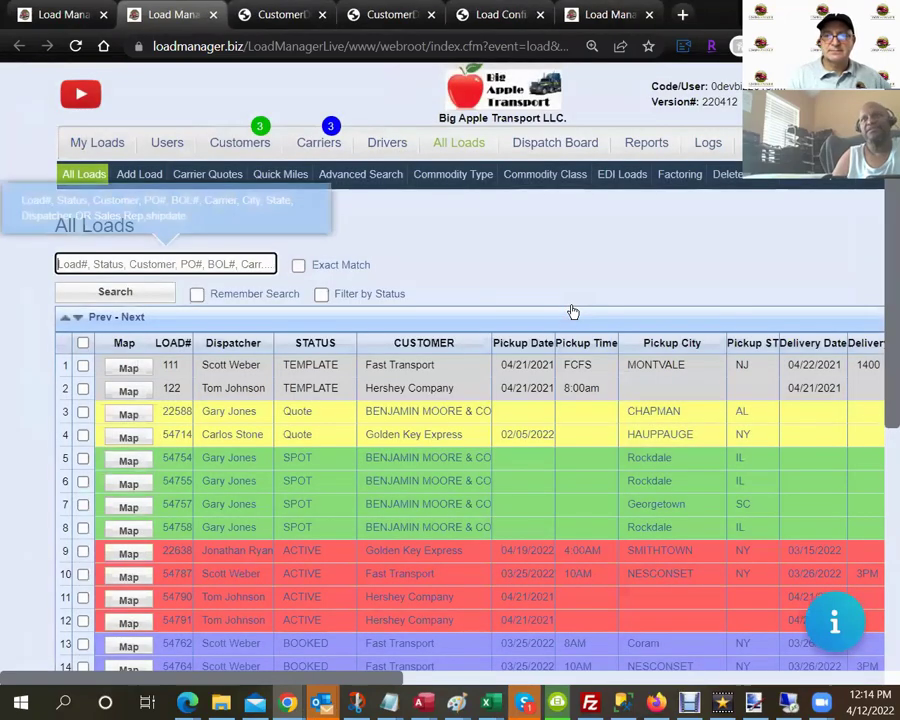
{"action": "left_click", "coordinate": [484, 265]}
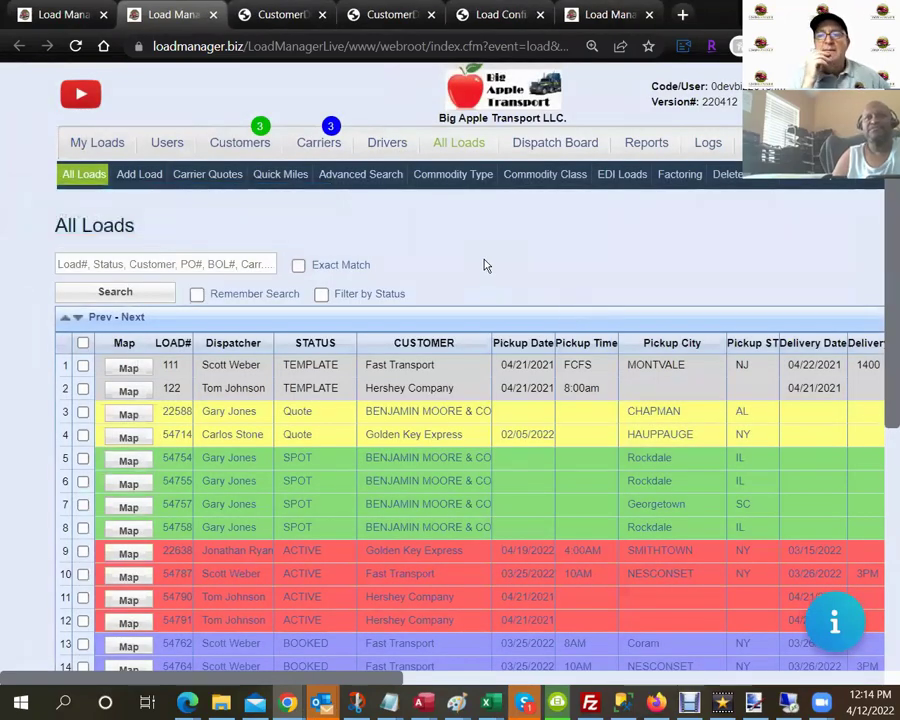
Run the Sales & Commission Report for load statuses from ACTIVE through INVOICE.
{"action": "left_click", "coordinate": [647, 145]}
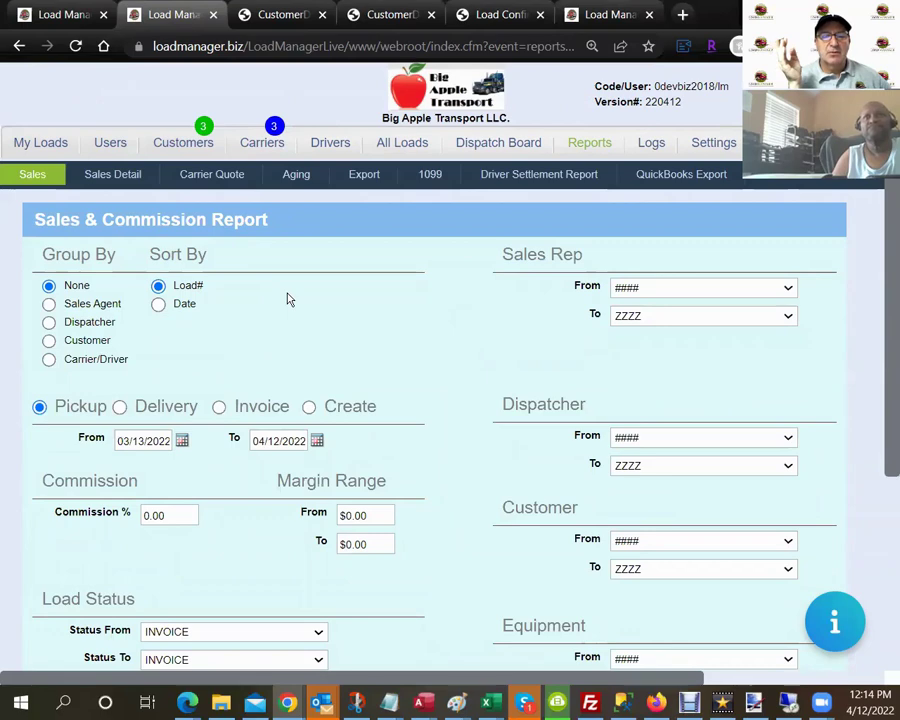
{"action": "scroll", "coordinate": [287, 299], "scroll_direction": "down", "scroll_amount": 3}
{"action": "left_click", "coordinate": [305, 348]}
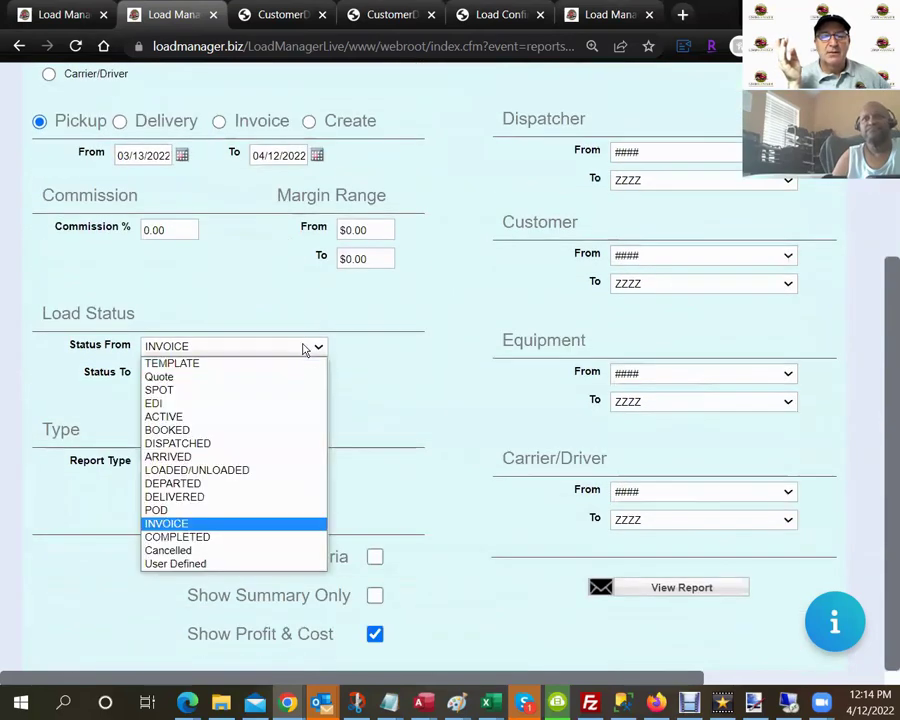
{"action": "left_click", "coordinate": [292, 417]}
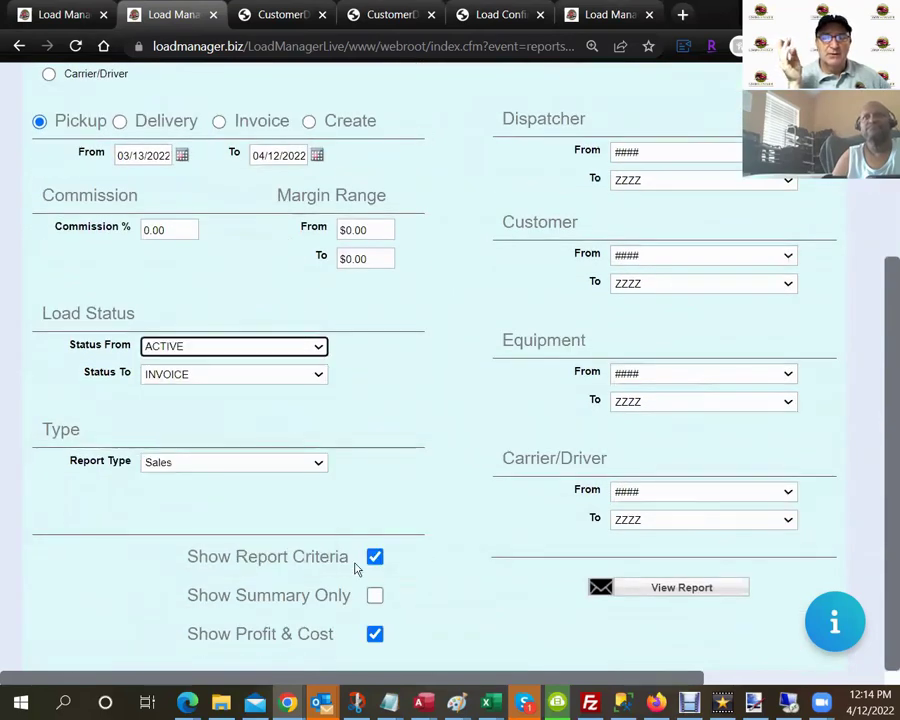
{"action": "left_click", "coordinate": [651, 587]}
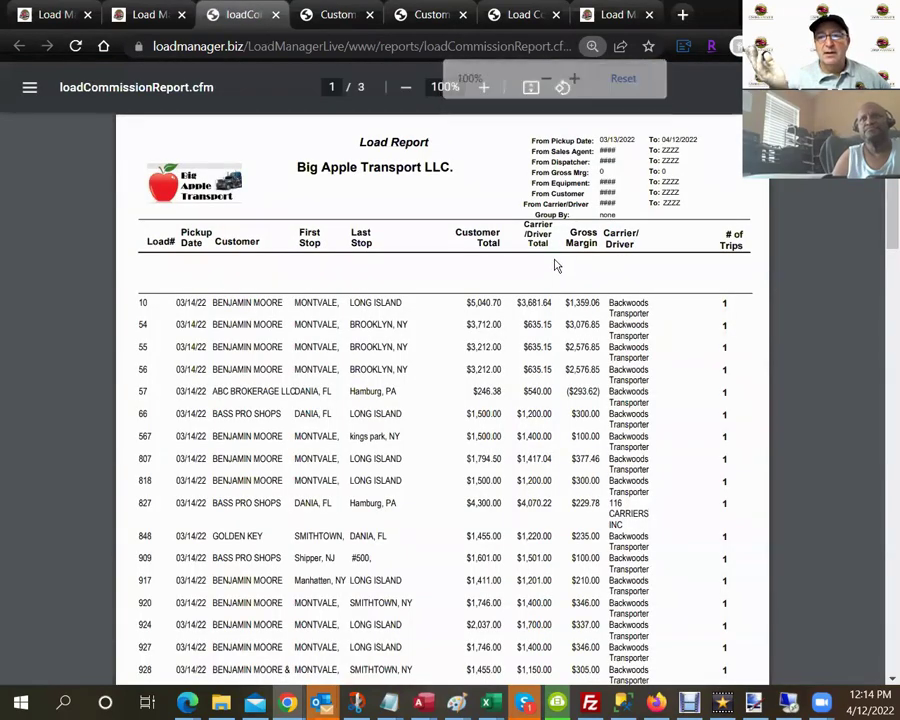
Zoom the sales report to 150% and scroll down to the TOTAL row.
{"action": "left_click_drag", "start_coordinate": [569, 231], "coordinate": [598, 244]}
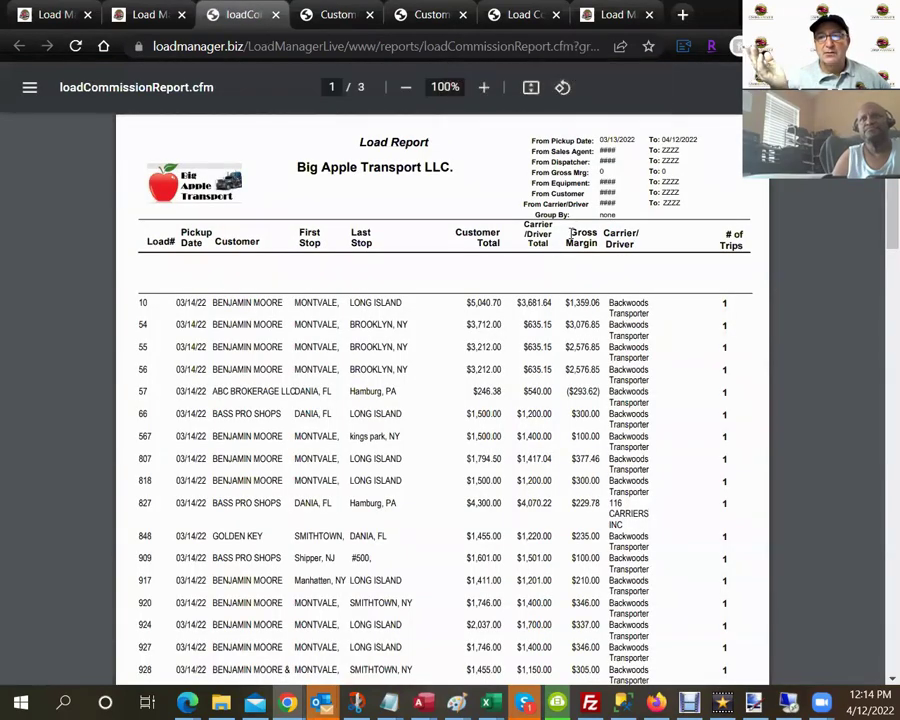
{"action": "left_click", "coordinate": [483, 87]}
{"action": "left_click", "coordinate": [483, 87]}
{"action": "left_click", "coordinate": [483, 87]}
{"action": "scroll", "coordinate": [487, 427], "scroll_direction": "down", "scroll_amount": 3}
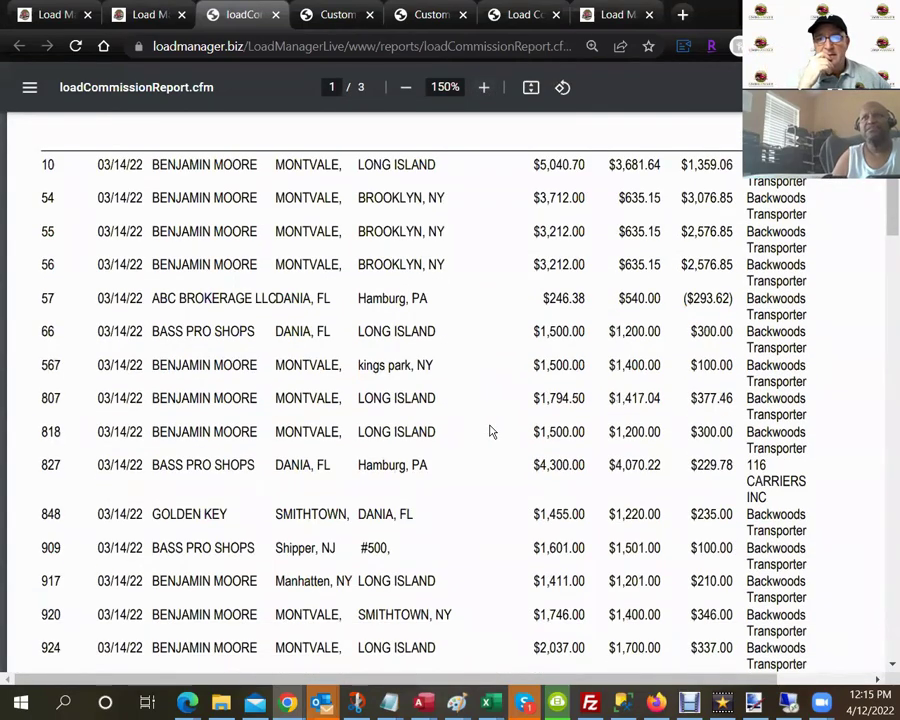
{"action": "scroll", "coordinate": [490, 431], "scroll_direction": "down", "scroll_amount": 14}
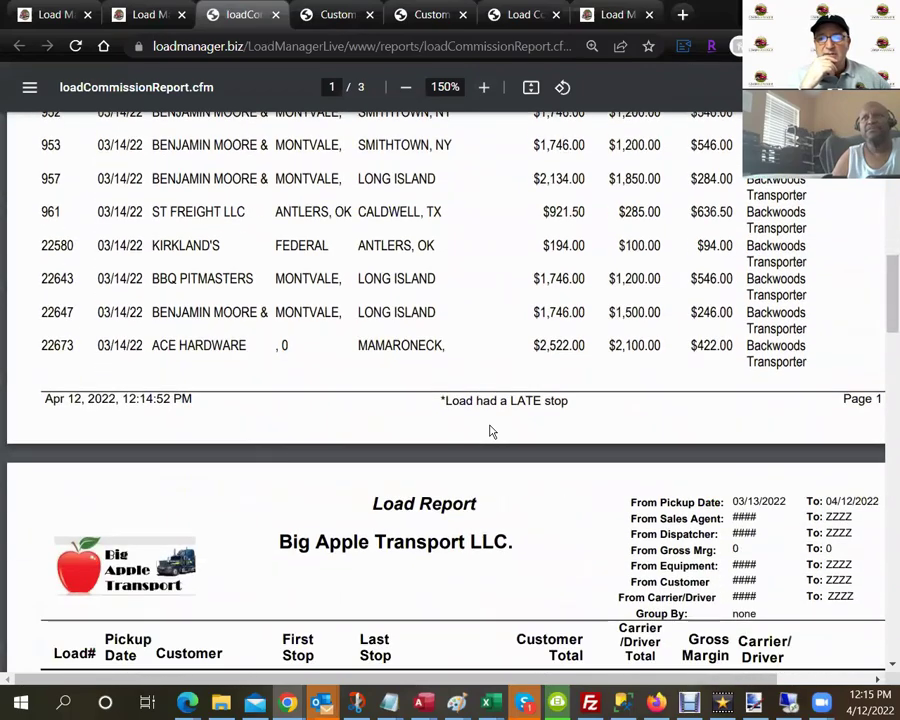
{"action": "scroll", "coordinate": [489, 430], "scroll_direction": "down", "scroll_amount": 6}
{"action": "scroll", "coordinate": [489, 430], "scroll_direction": "up", "scroll_amount": 3}
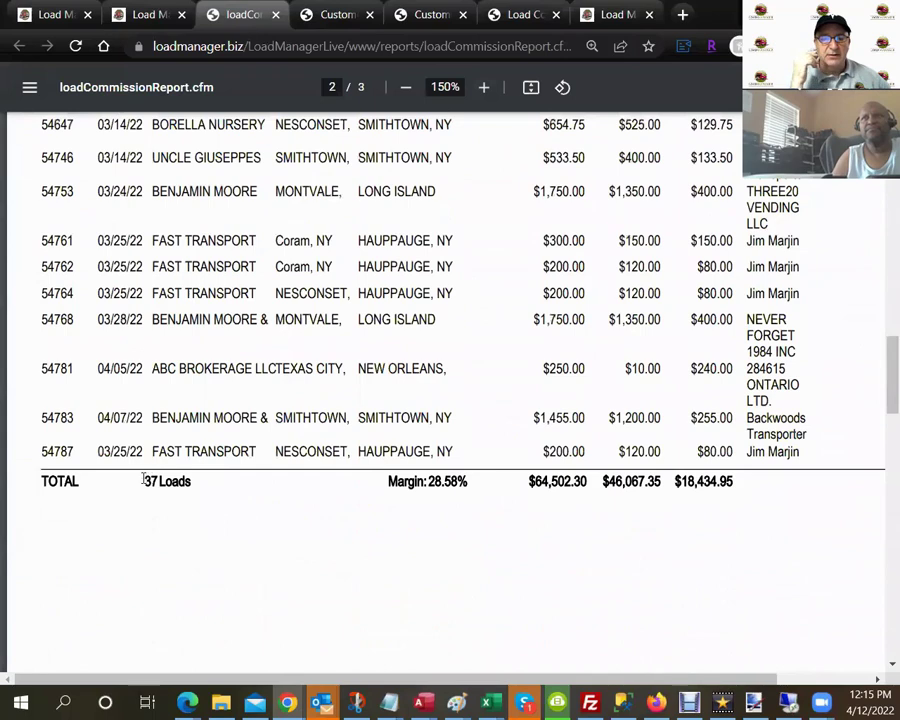
Highlight totals of 37 loads, 28.58% margin, $18,434.95 gross margin and $64,502.30, then close the report.
{"action": "left_click_drag", "start_coordinate": [143, 480], "coordinate": [185, 473]}
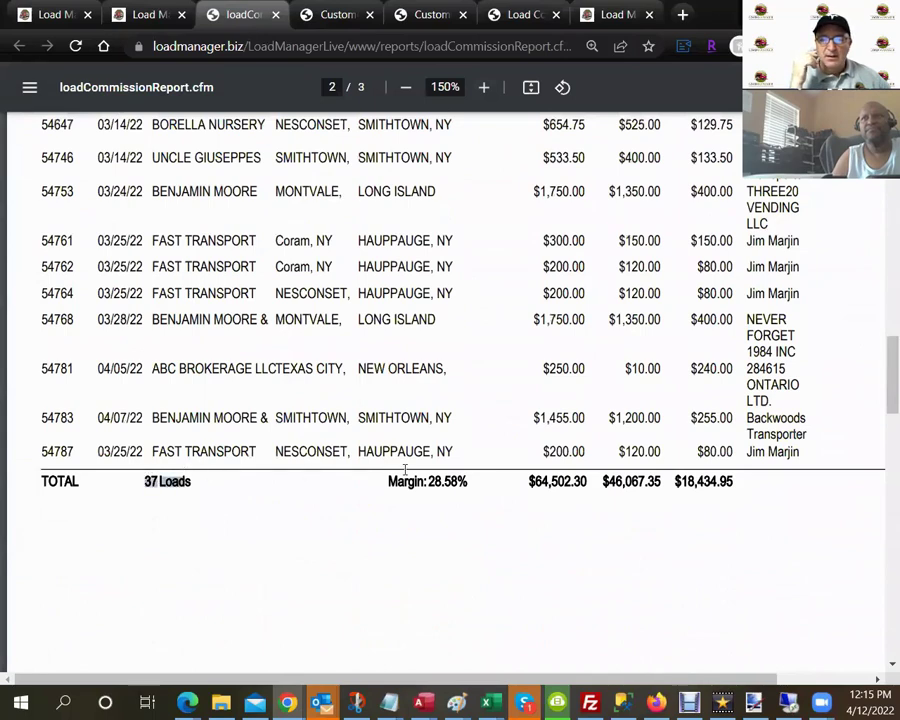
{"action": "left_click_drag", "start_coordinate": [428, 481], "coordinate": [467, 479]}
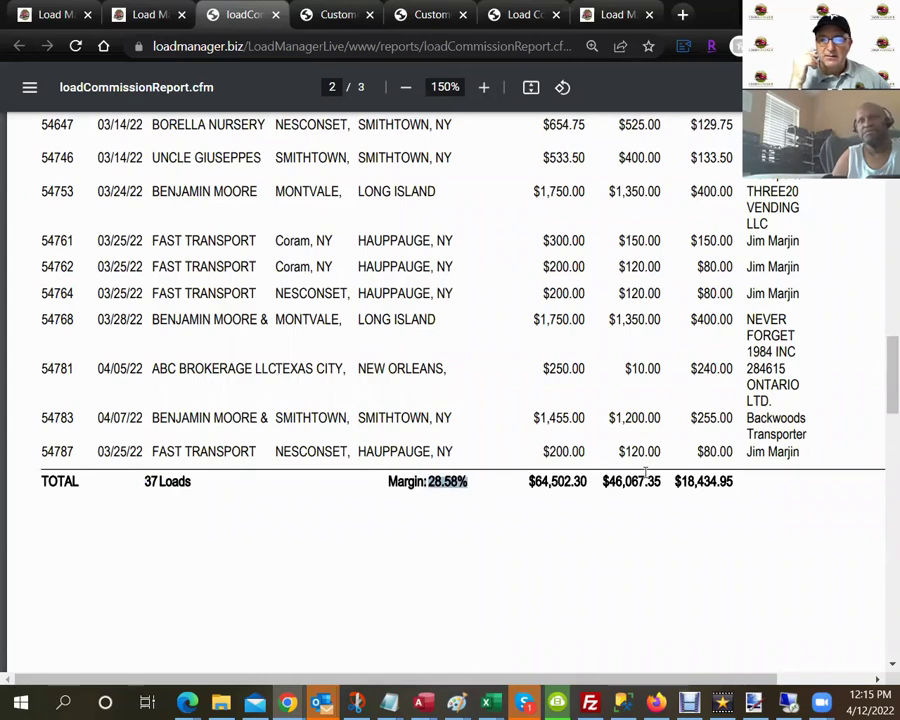
{"action": "left_click_drag", "start_coordinate": [676, 481], "coordinate": [735, 483]}
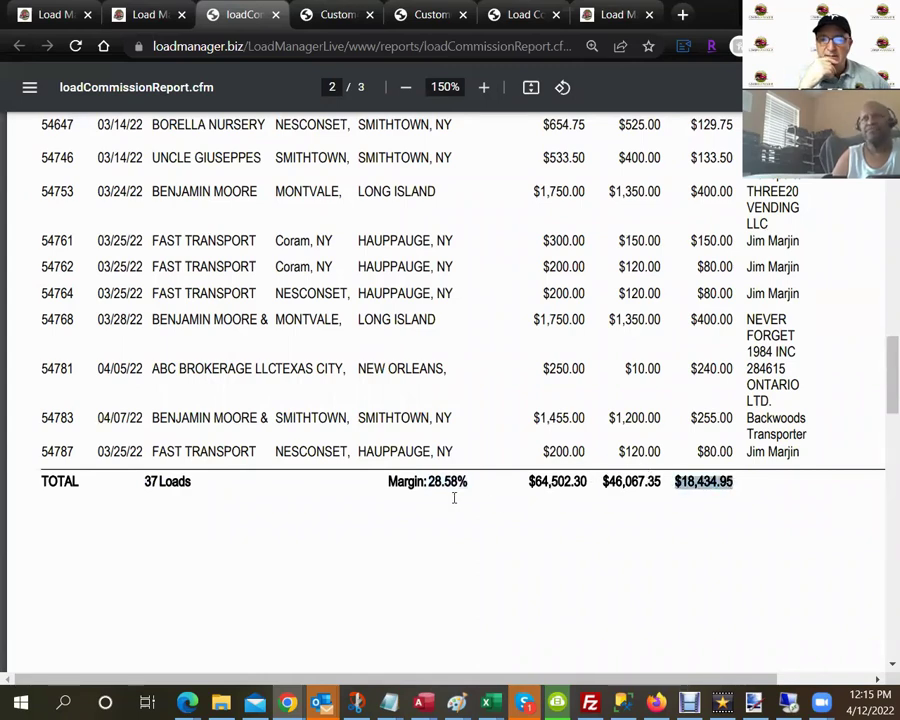
{"action": "left_click_drag", "start_coordinate": [527, 481], "coordinate": [651, 482]}
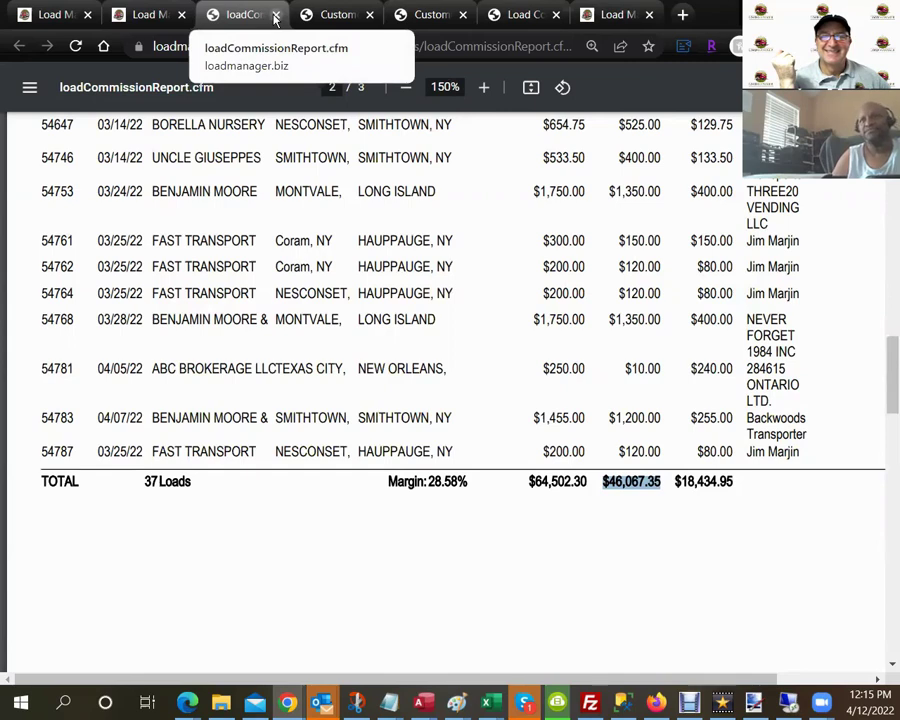
{"action": "left_click", "coordinate": [276, 16]}
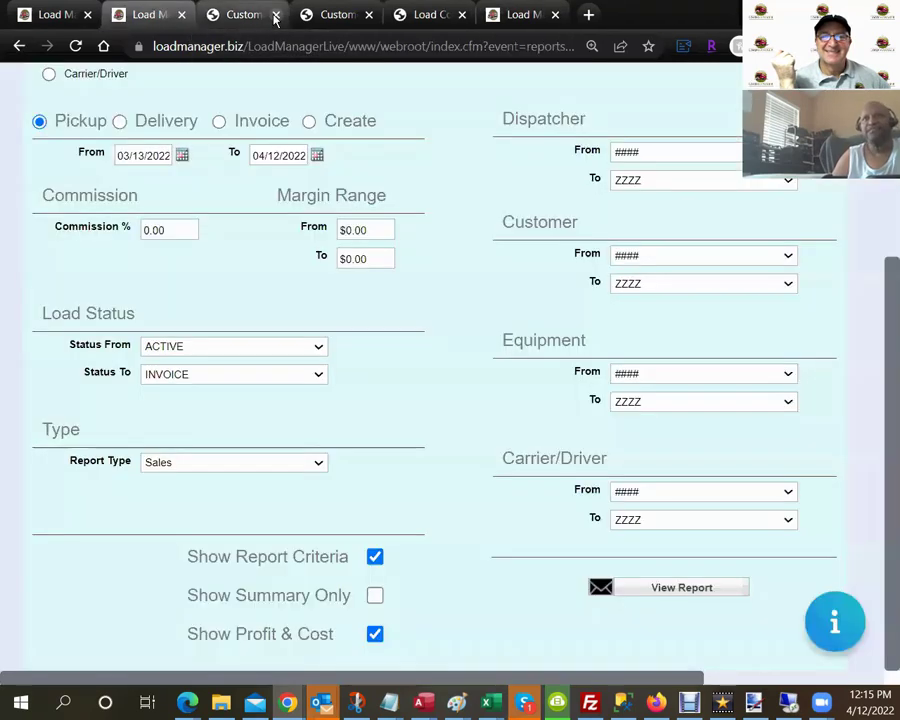
{"action": "scroll", "coordinate": [277, 343], "scroll_direction": "up", "scroll_amount": 3}
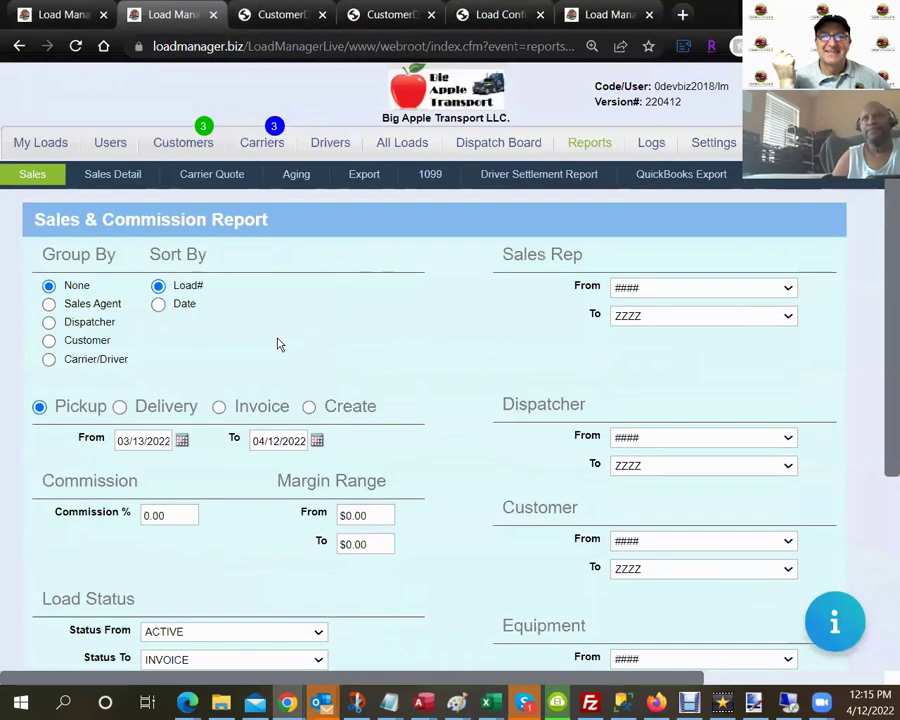
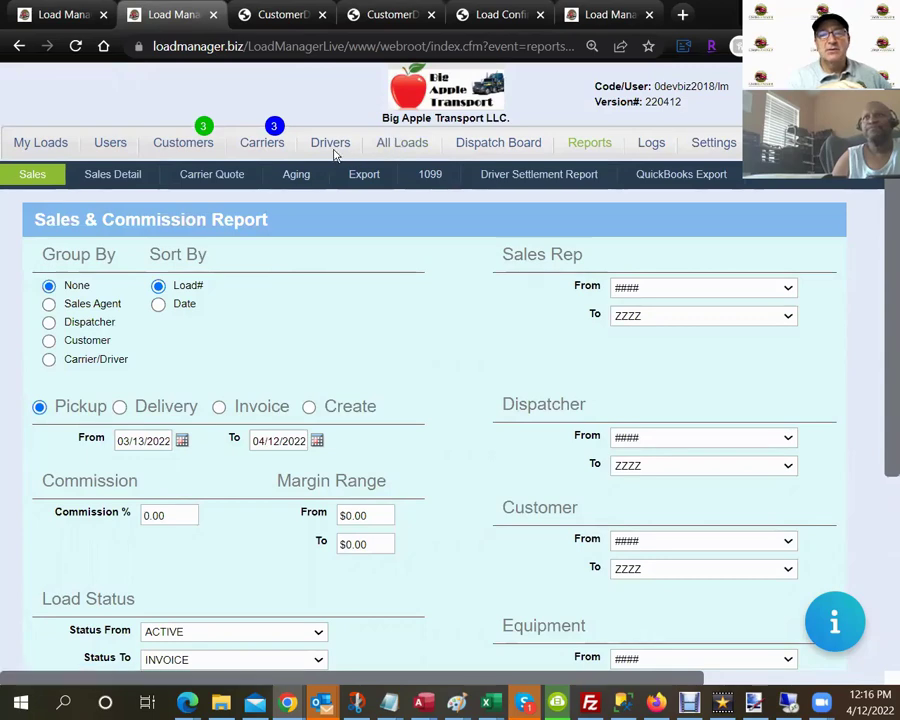
Search My Loads for 'joy' and open load 54789 for editing.
{"action": "left_click", "coordinate": [44, 150]}
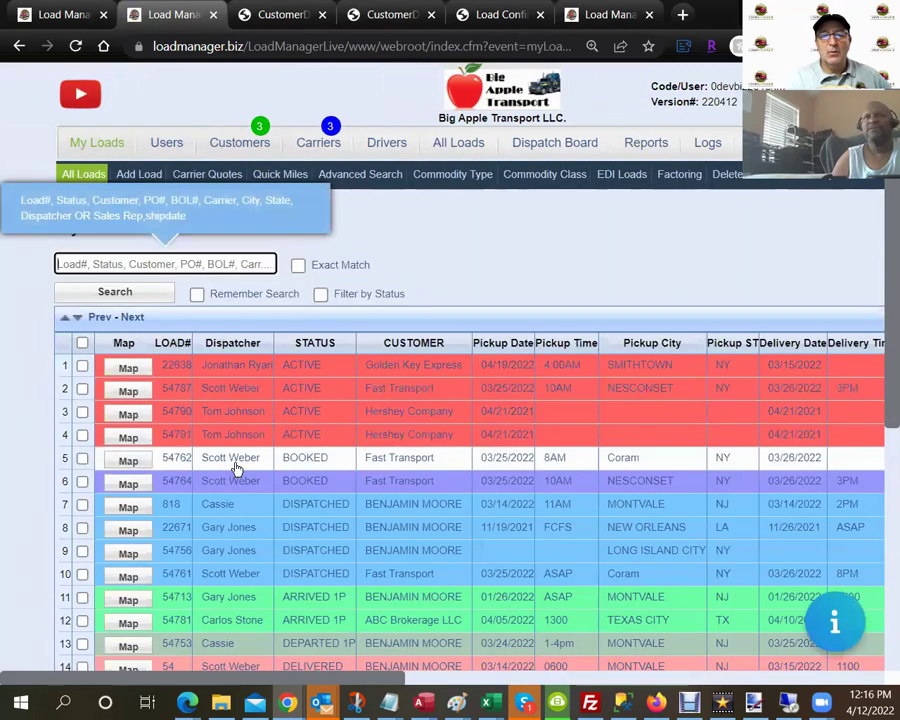
{"action": "left_click", "coordinate": [206, 264]}
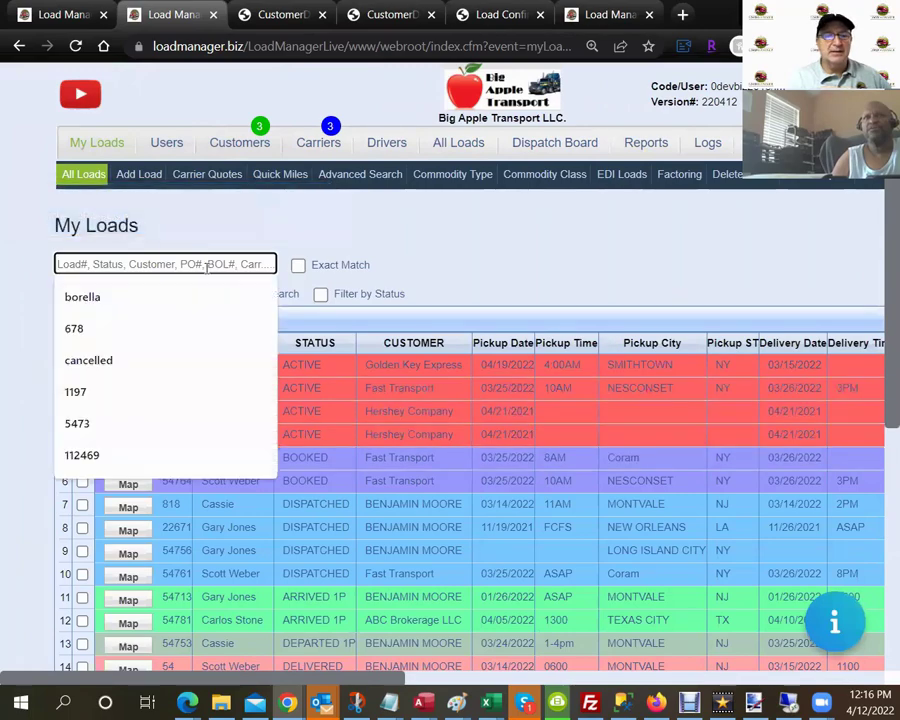
{"action": "type", "text": "joy"}
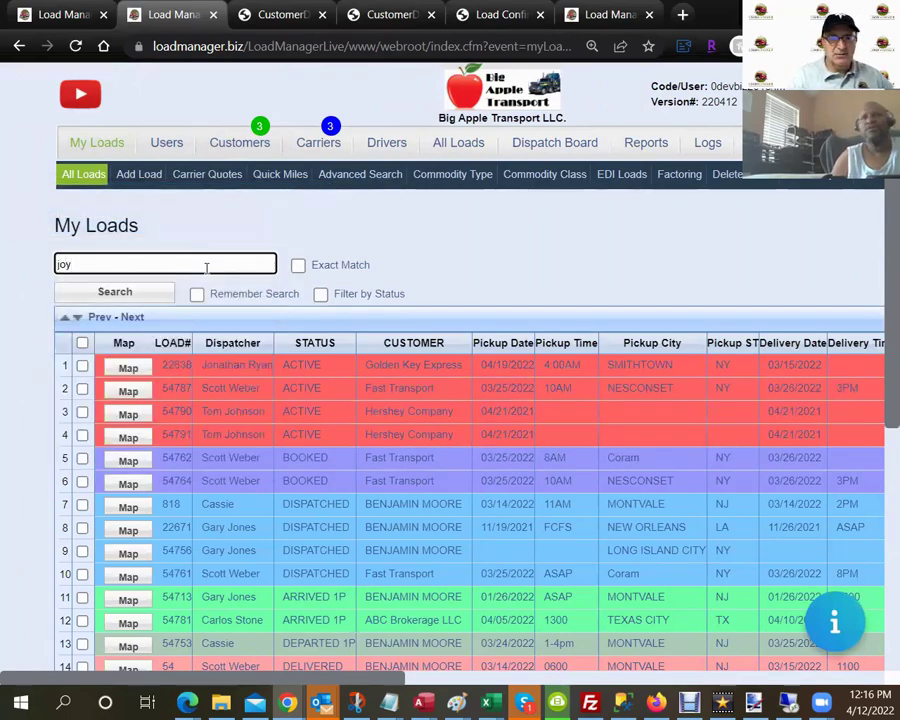
{"action": "key", "text": "Return"}
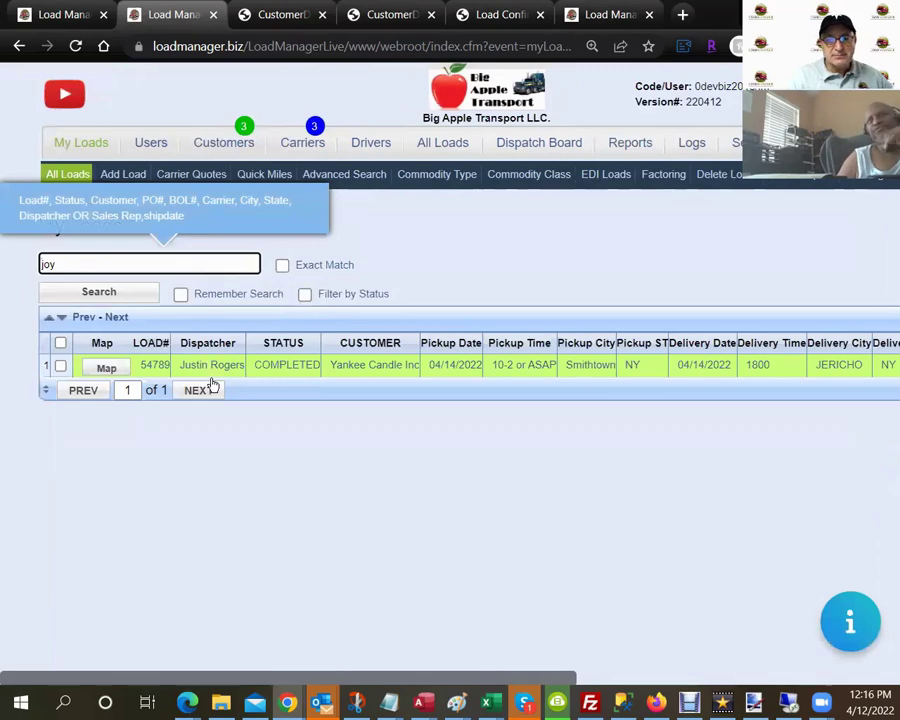
{"action": "left_click", "coordinate": [215, 366]}
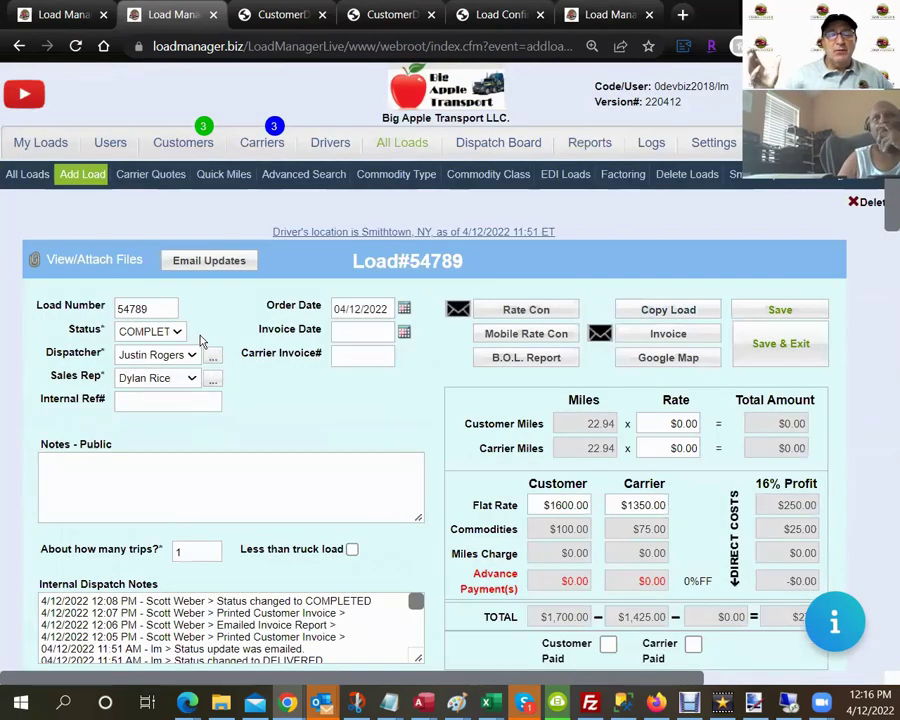
Save load 54789 with status ACTIVE and open its Customer Con document.
{"action": "left_click", "coordinate": [178, 332]}
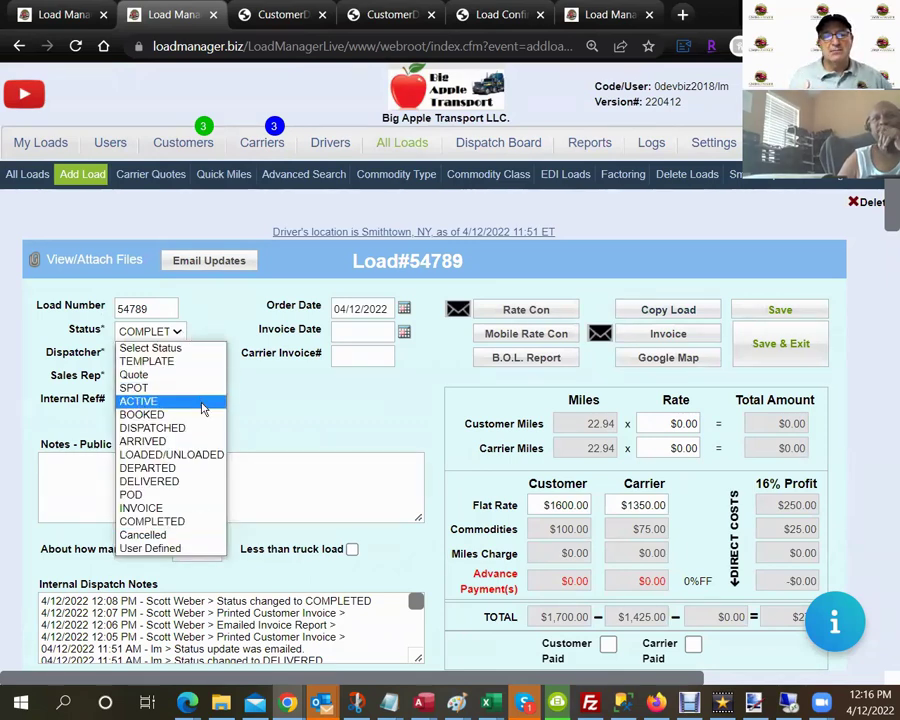
{"action": "left_click", "coordinate": [202, 404]}
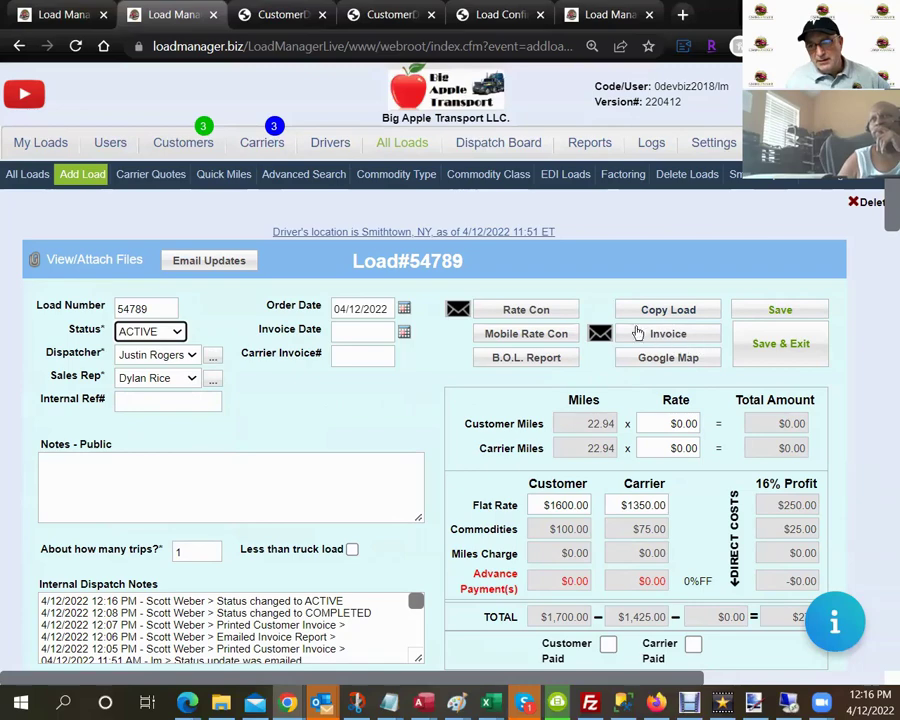
{"action": "left_click", "coordinate": [772, 311]}
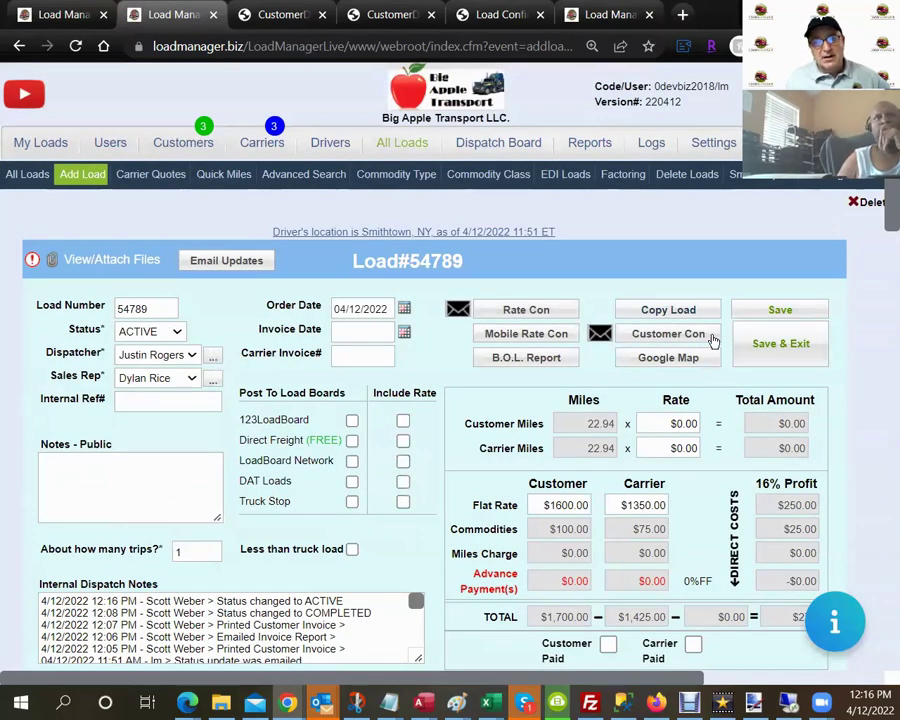
{"action": "left_click", "coordinate": [713, 341]}
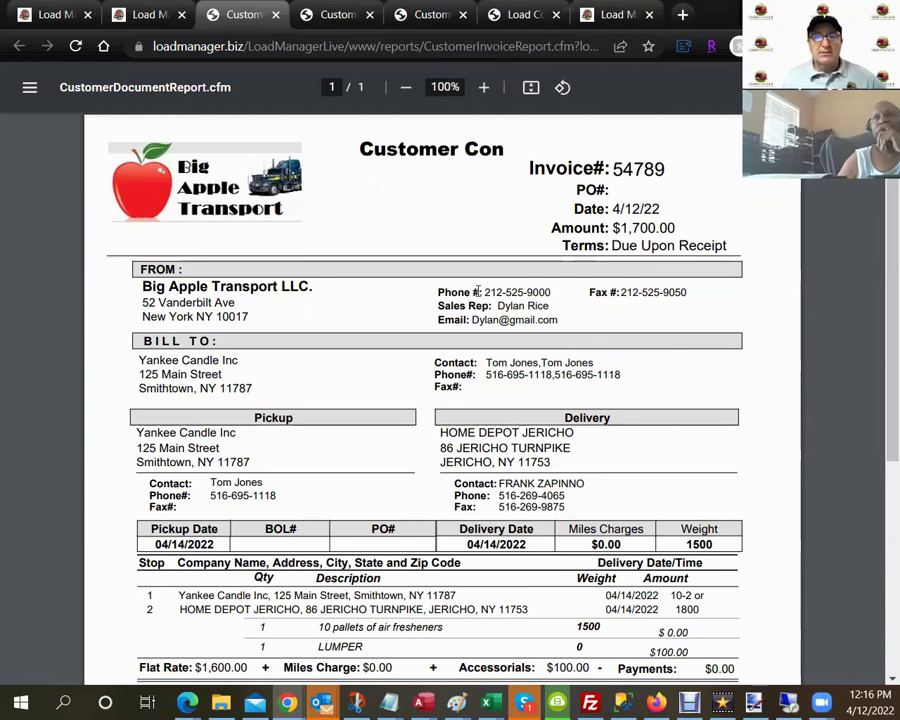
Look through the Customer Con PDF and close it to return to the load page.
{"action": "scroll", "coordinate": [476, 291], "scroll_direction": "down", "scroll_amount": 2}
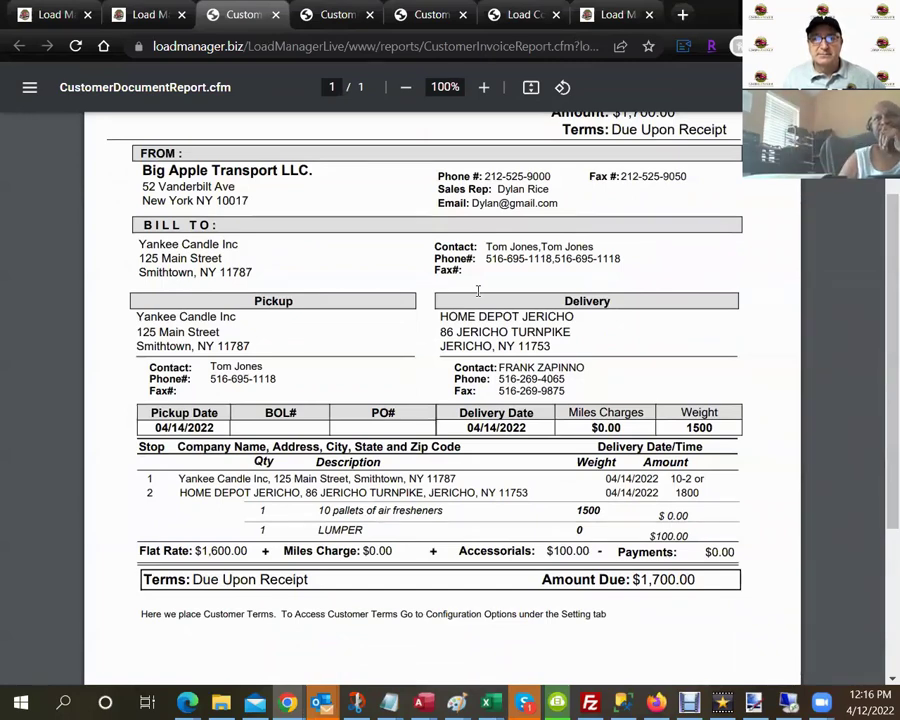
{"action": "scroll", "coordinate": [478, 290], "scroll_direction": "up", "scroll_amount": 2}
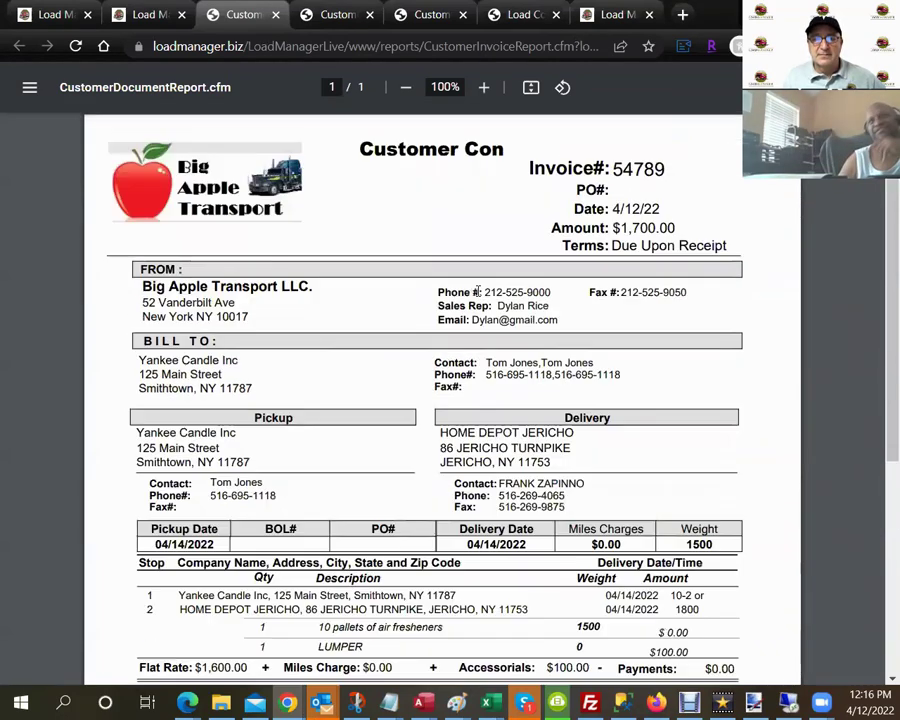
{"action": "left_click", "coordinate": [275, 15]}
{"action": "left_click", "coordinate": [168, 333]}
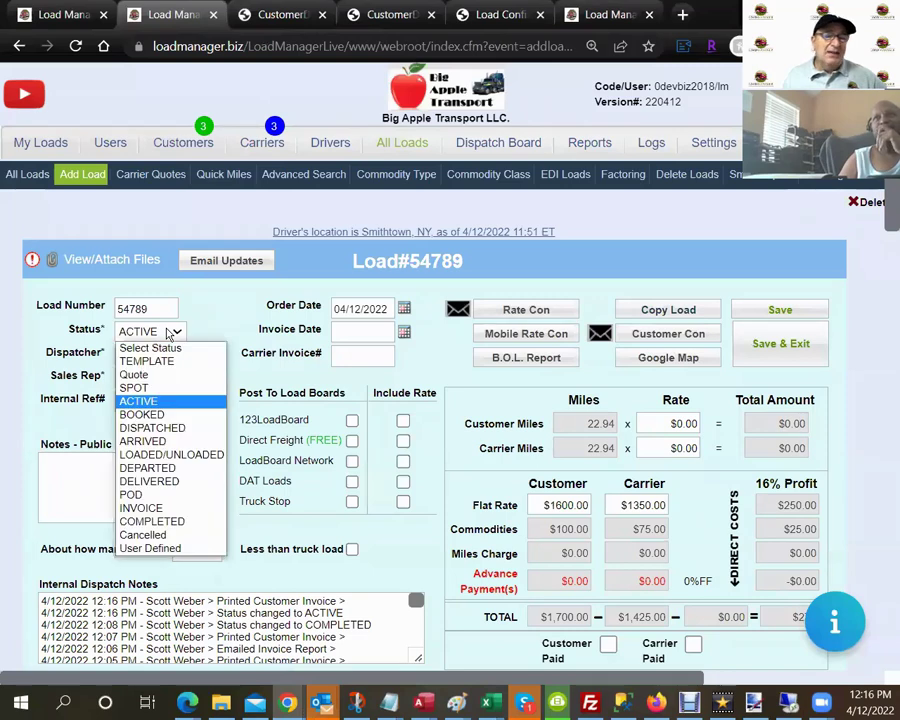
Save the load with status Quote, then preview and close its $1,700.00 Quote document.
{"action": "left_click", "coordinate": [166, 376]}
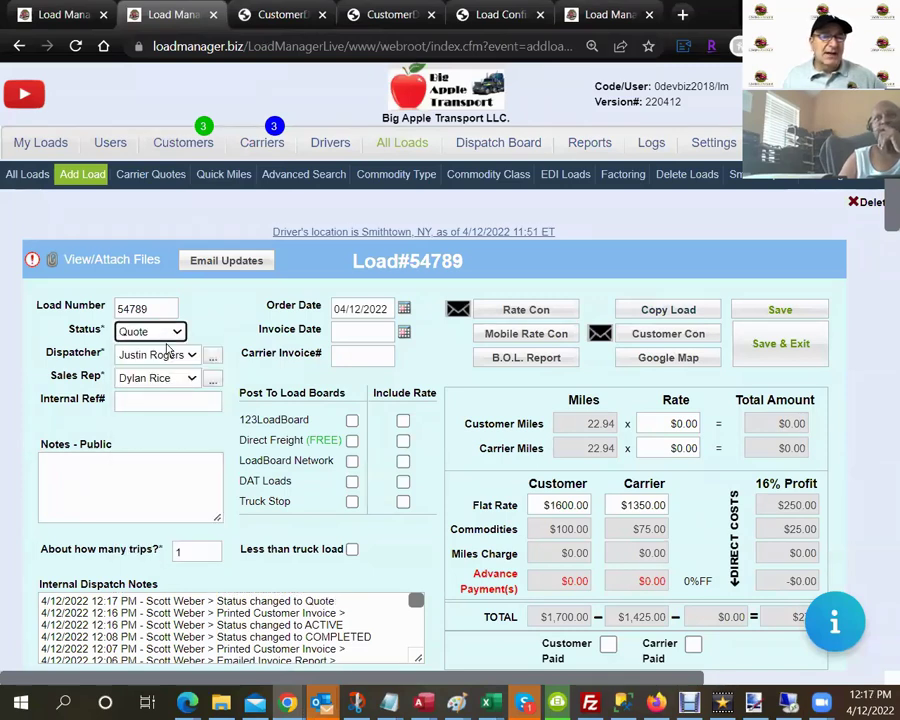
{"action": "left_click", "coordinate": [779, 314]}
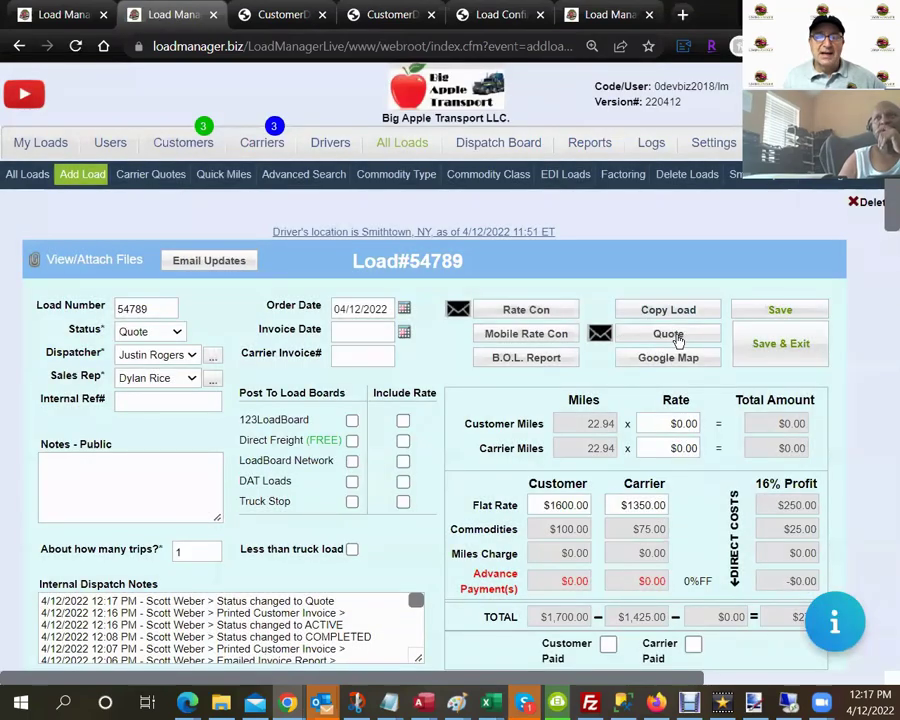
{"action": "left_click", "coordinate": [670, 336]}
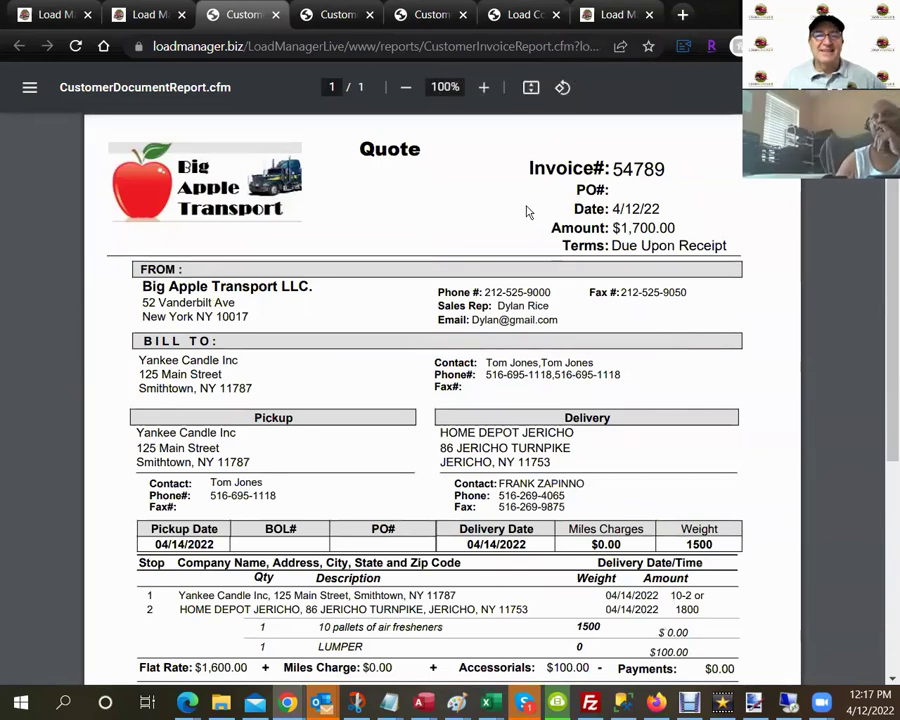
{"action": "double_click", "coordinate": [390, 149]}
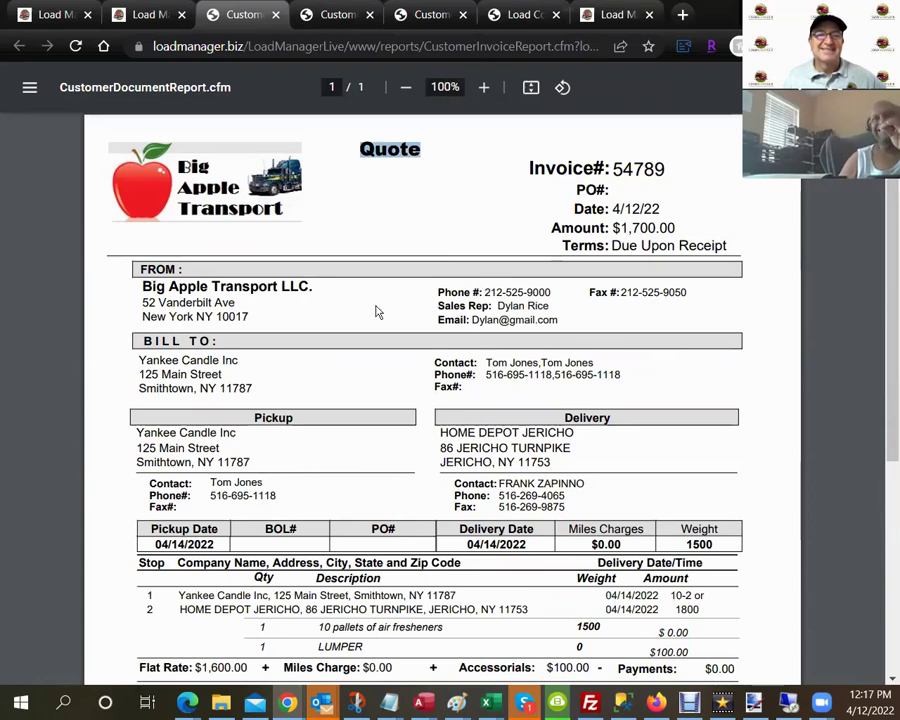
{"action": "left_click", "coordinate": [418, 247]}
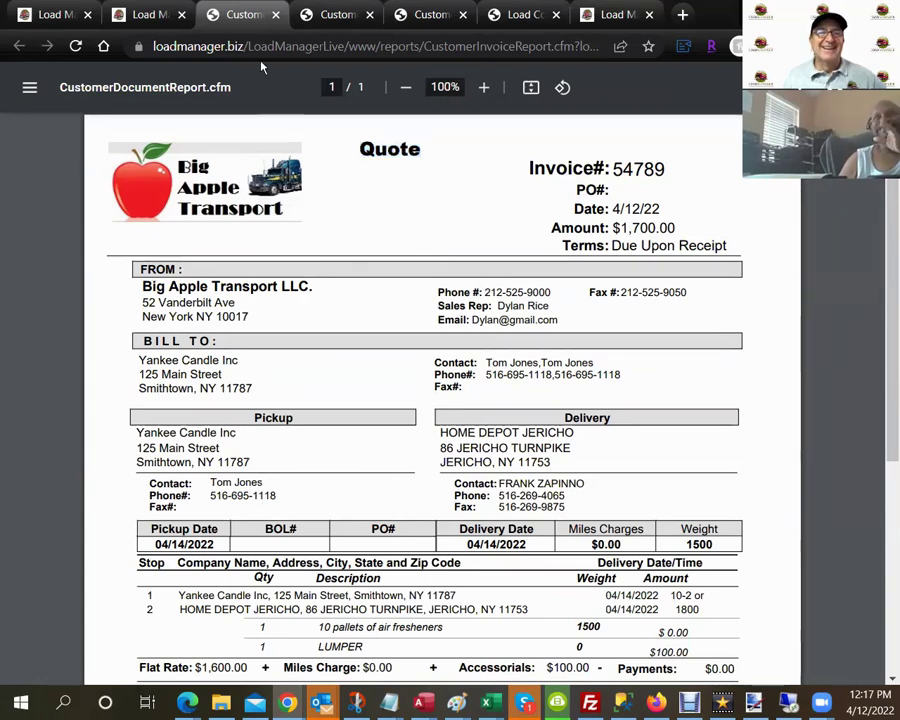
{"action": "left_click", "coordinate": [276, 15]}
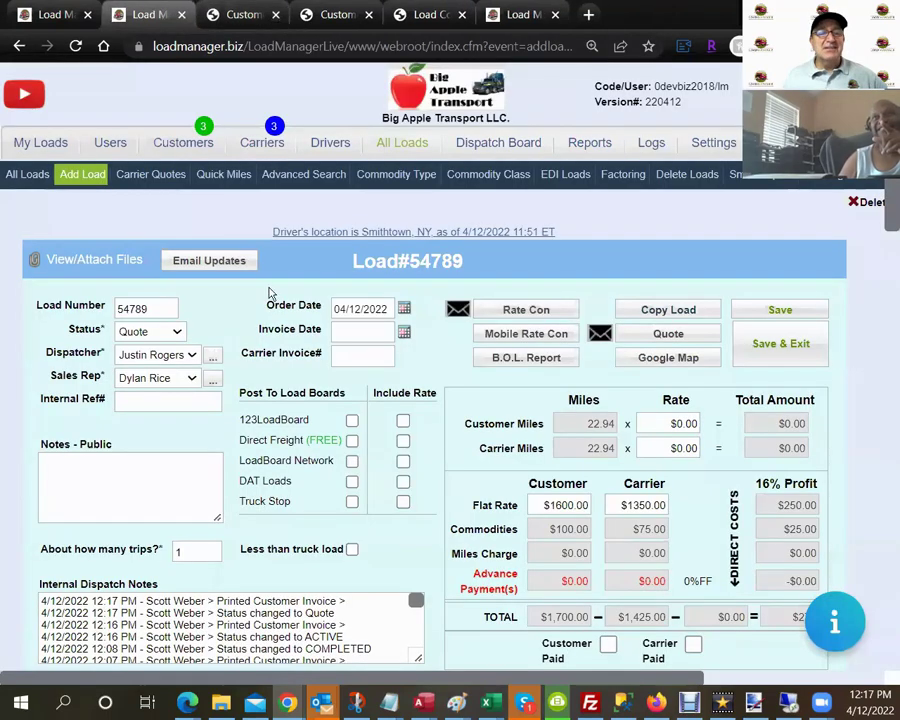
Set the load status back to ACTIVE and save.
{"action": "left_click", "coordinate": [175, 330]}
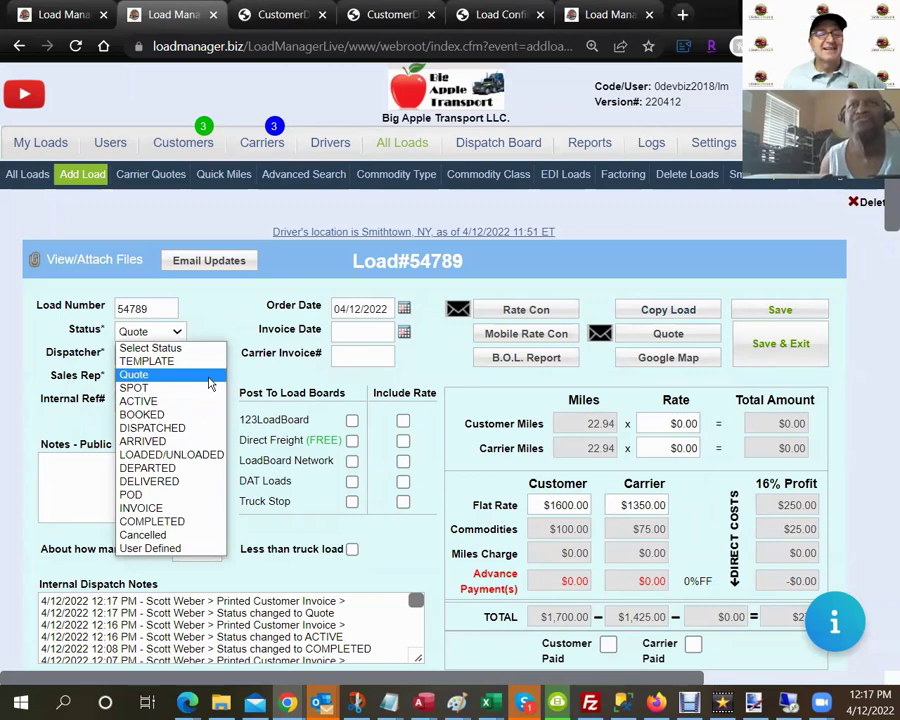
{"action": "left_click", "coordinate": [207, 401]}
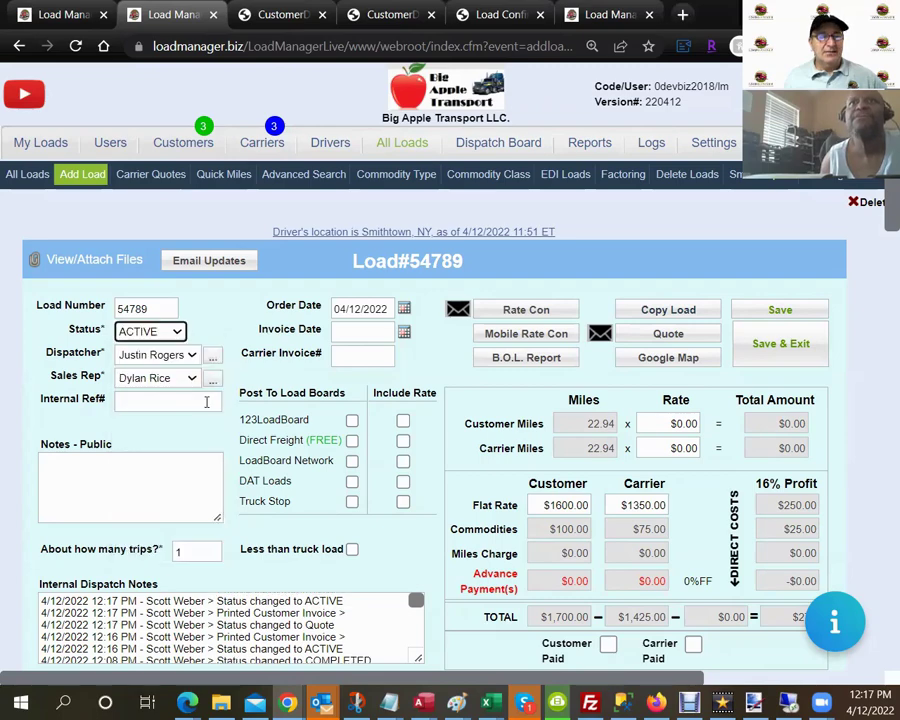
{"action": "left_click", "coordinate": [750, 311]}
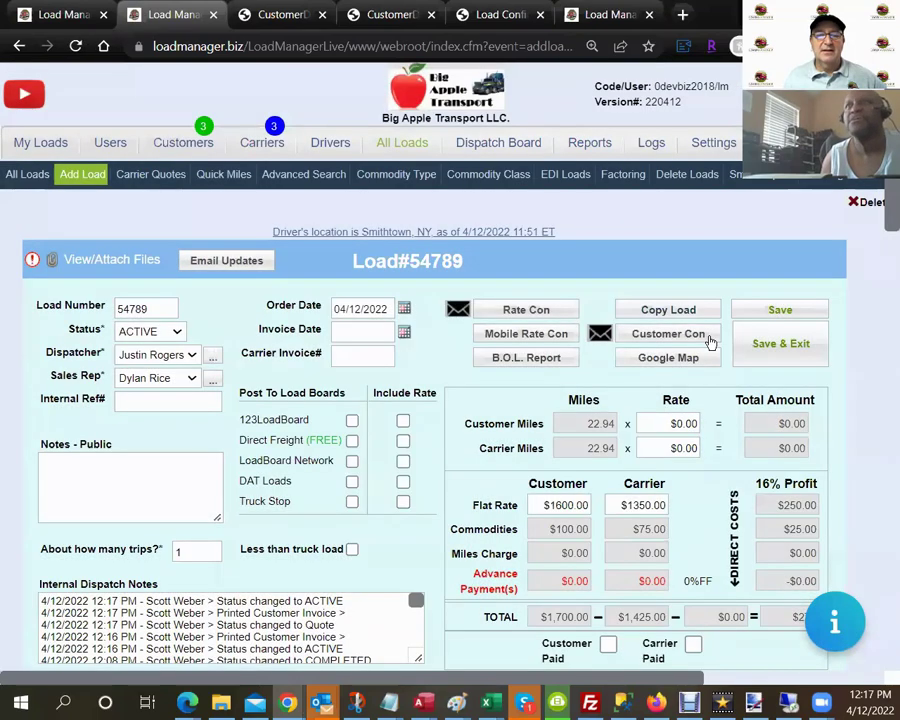
Change the load status to BOOKED and save the load.
{"action": "left_click", "coordinate": [178, 334]}
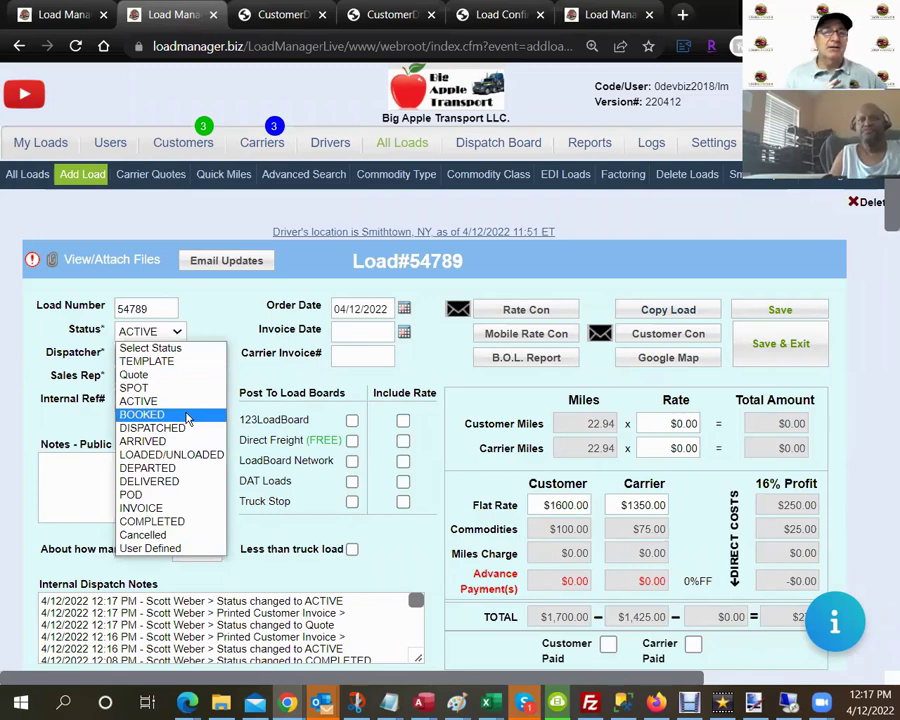
{"action": "left_click", "coordinate": [187, 415]}
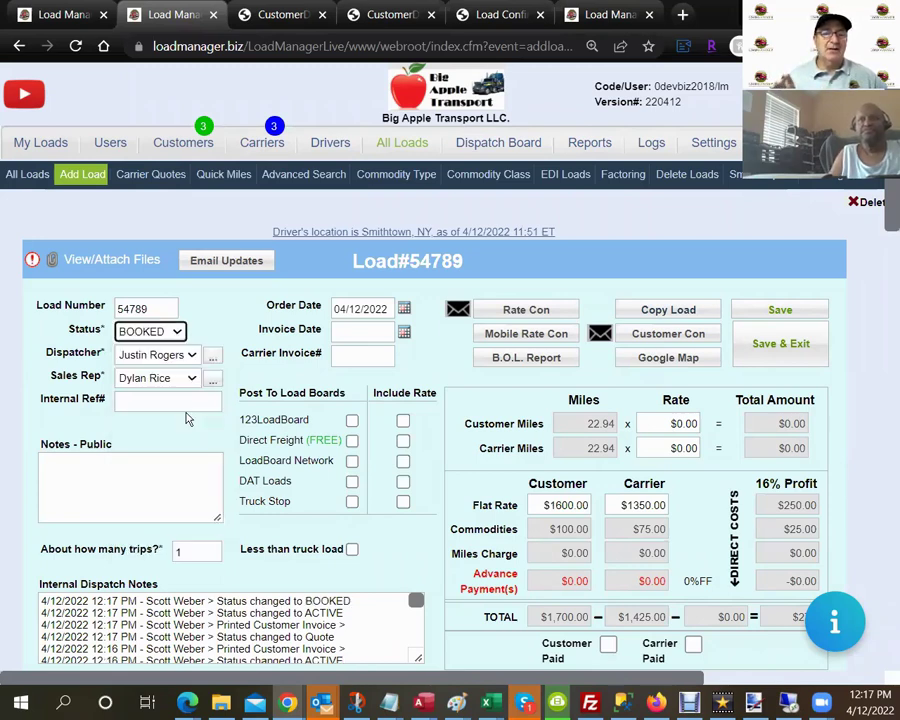
{"action": "left_click", "coordinate": [173, 334]}
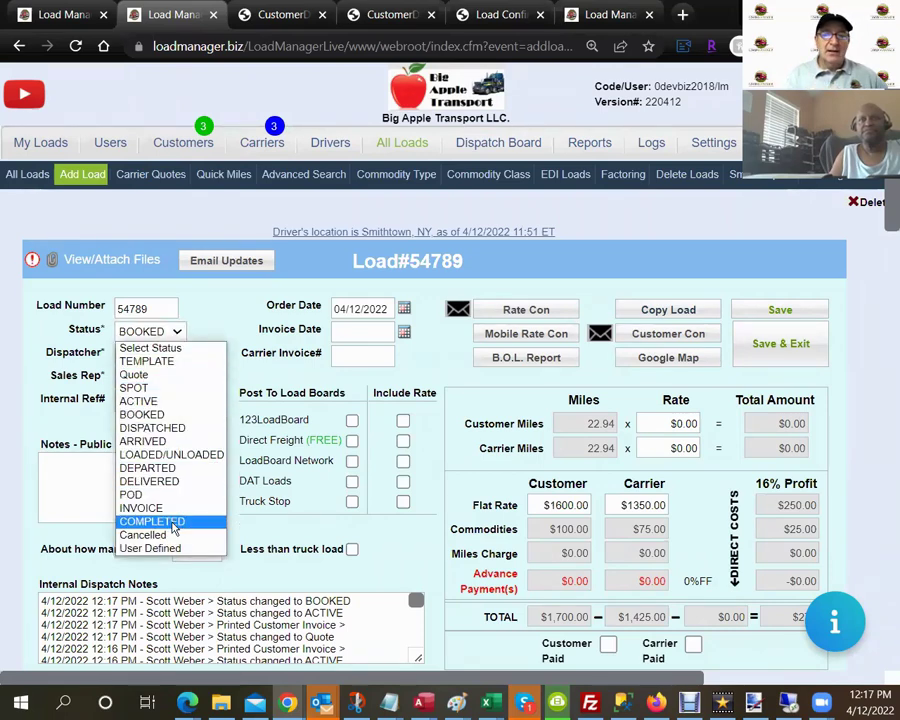
{"action": "left_click", "coordinate": [820, 316]}
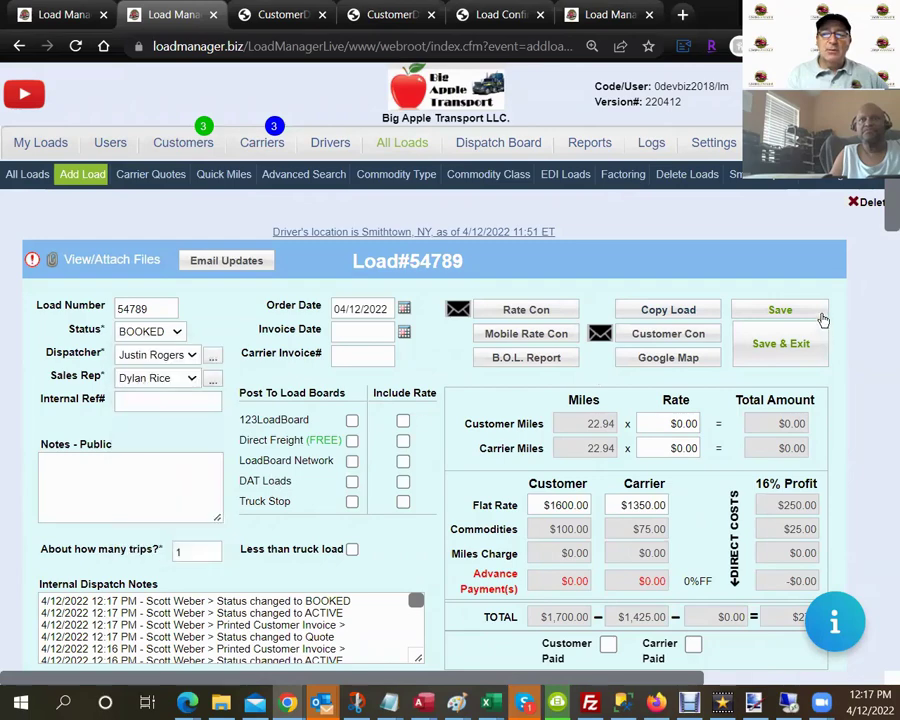
{"action": "left_click", "coordinate": [818, 316]}
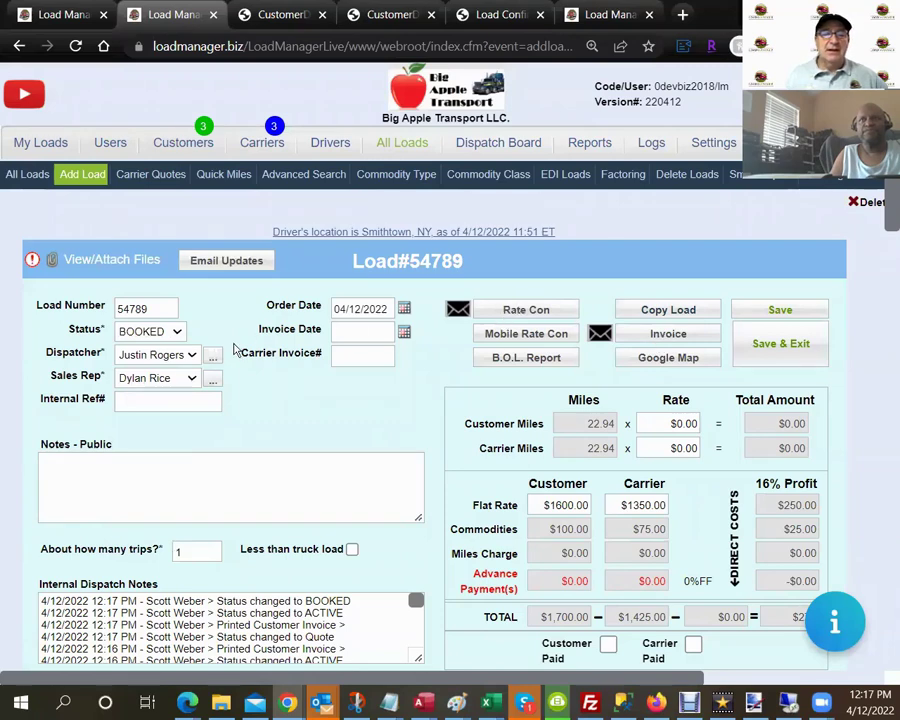
Save the load as Cancelled and open its rate confirmation, now stamped CANCELLED.
{"action": "left_click", "coordinate": [176, 332]}
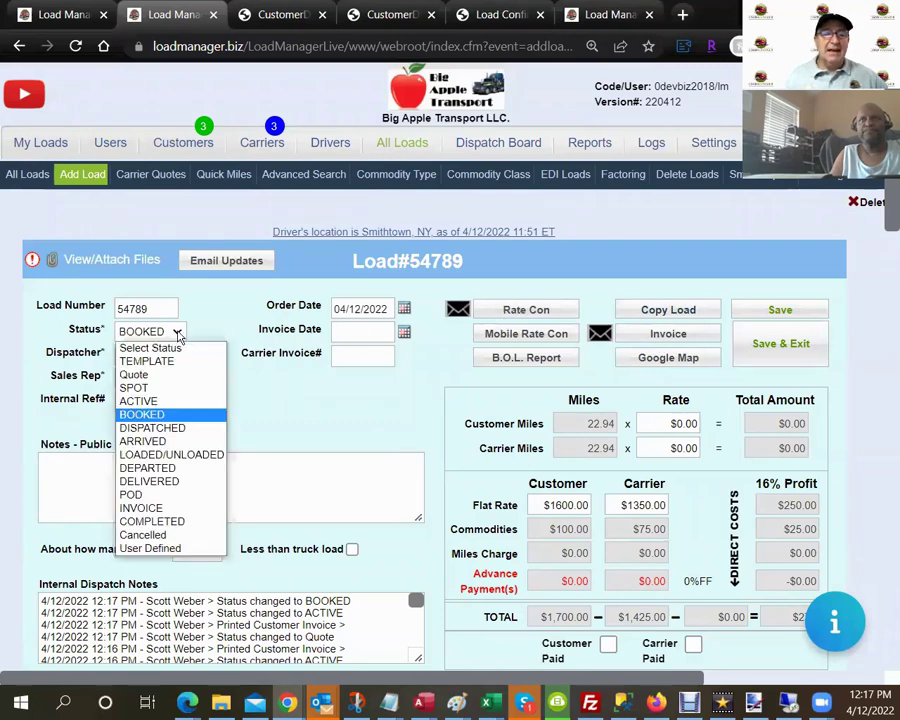
{"action": "left_click", "coordinate": [184, 535]}
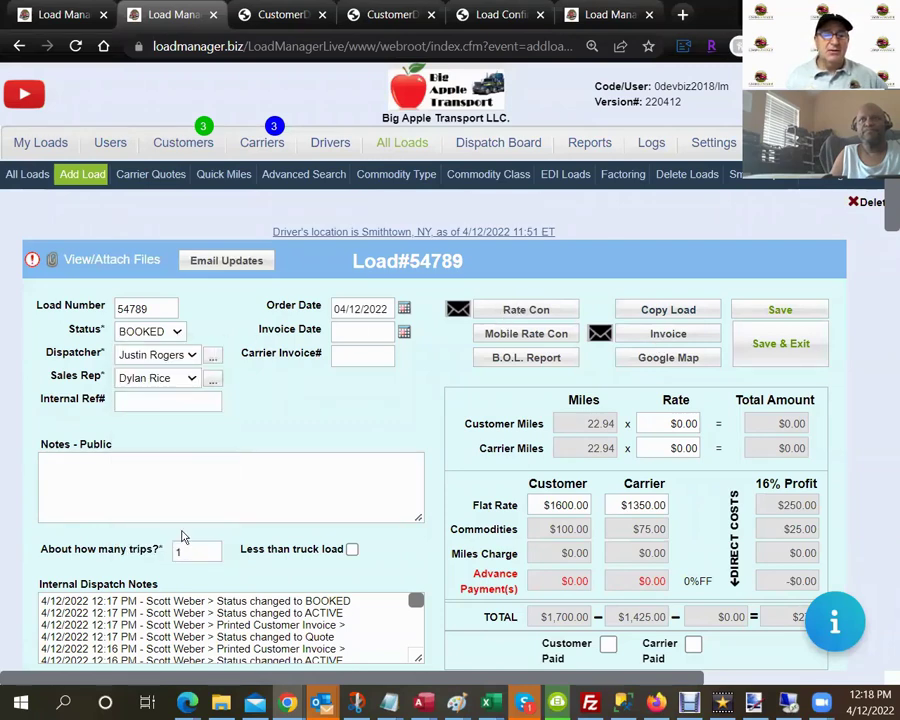
{"action": "left_click", "coordinate": [808, 317]}
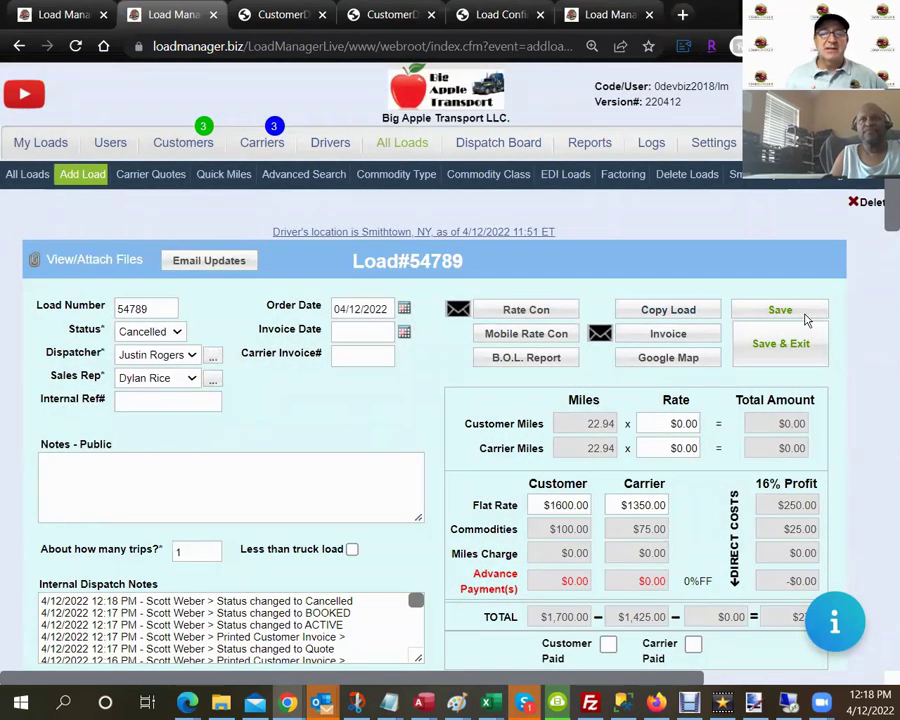
{"action": "left_click", "coordinate": [530, 312]}
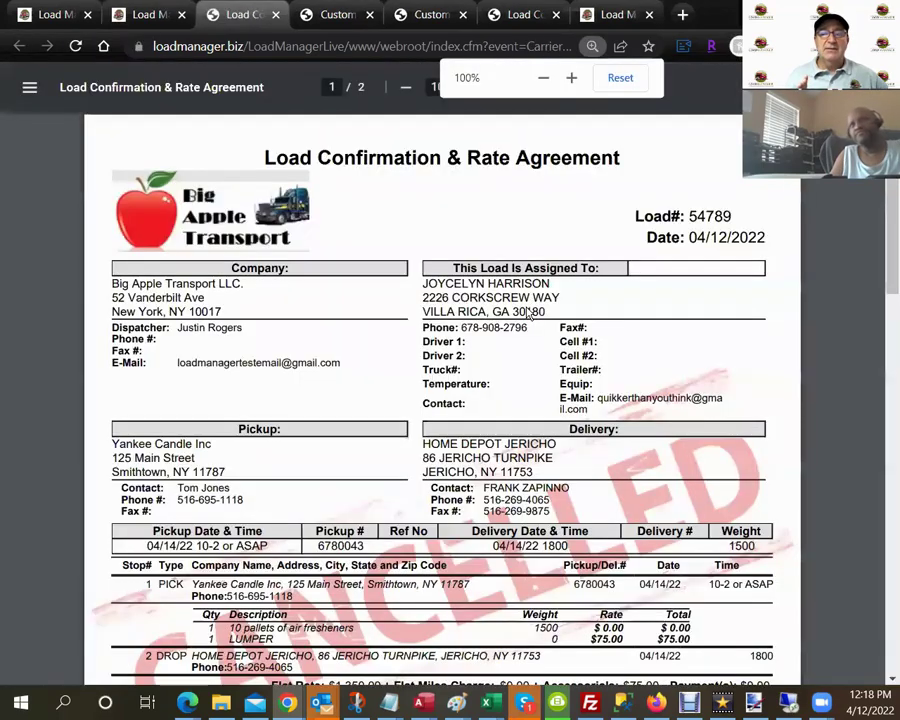
Scroll through the cancelled Load Confirmation & Rate Agreement, then close it.
{"action": "scroll", "coordinate": [577, 213], "scroll_direction": "down", "scroll_amount": 1}
{"action": "scroll", "coordinate": [531, 388], "scroll_direction": "up", "scroll_amount": 1}
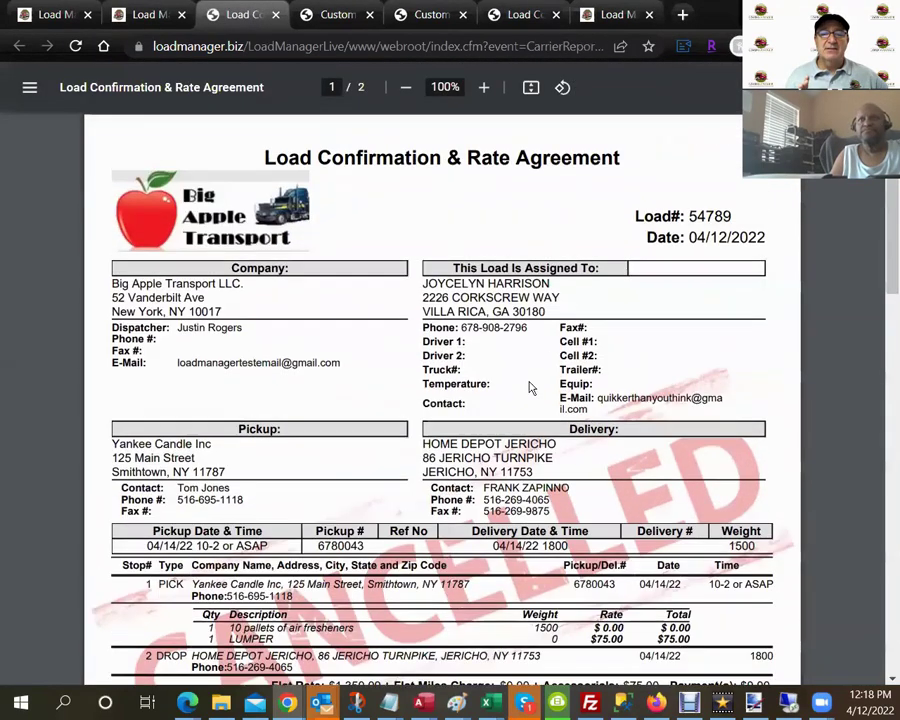
{"action": "scroll", "coordinate": [500, 397], "scroll_direction": "down", "scroll_amount": 2}
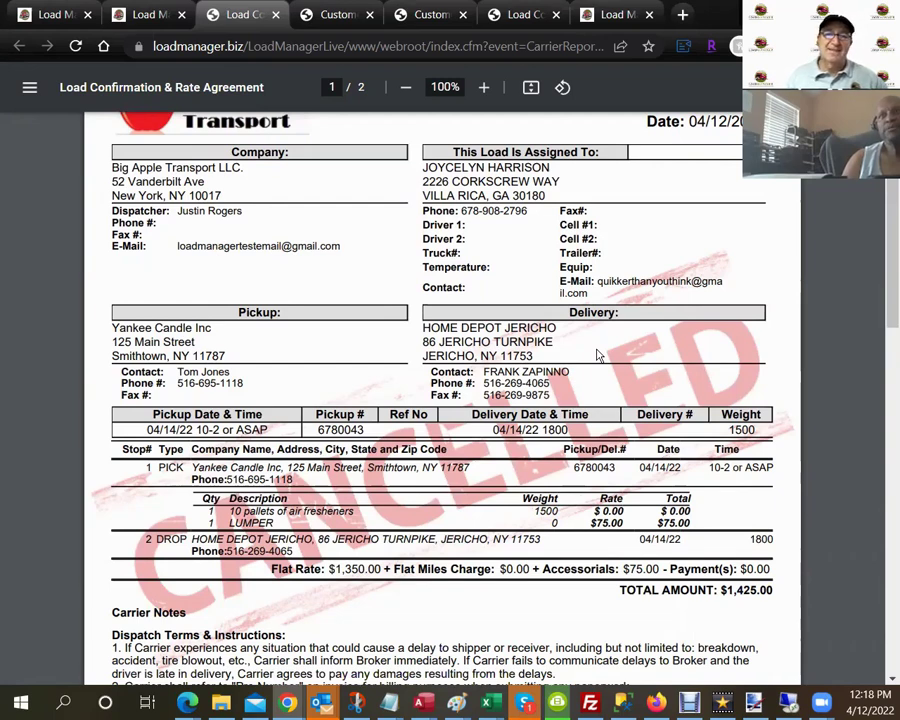
{"action": "left_click", "coordinate": [278, 16]}
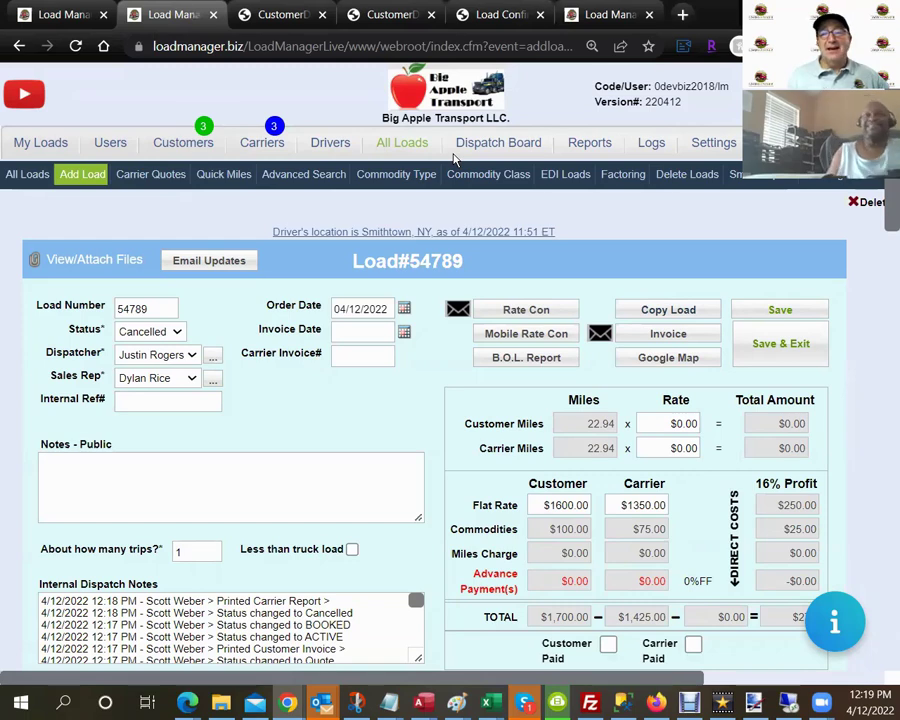
{"action": "left_click", "coordinate": [834, 624]}
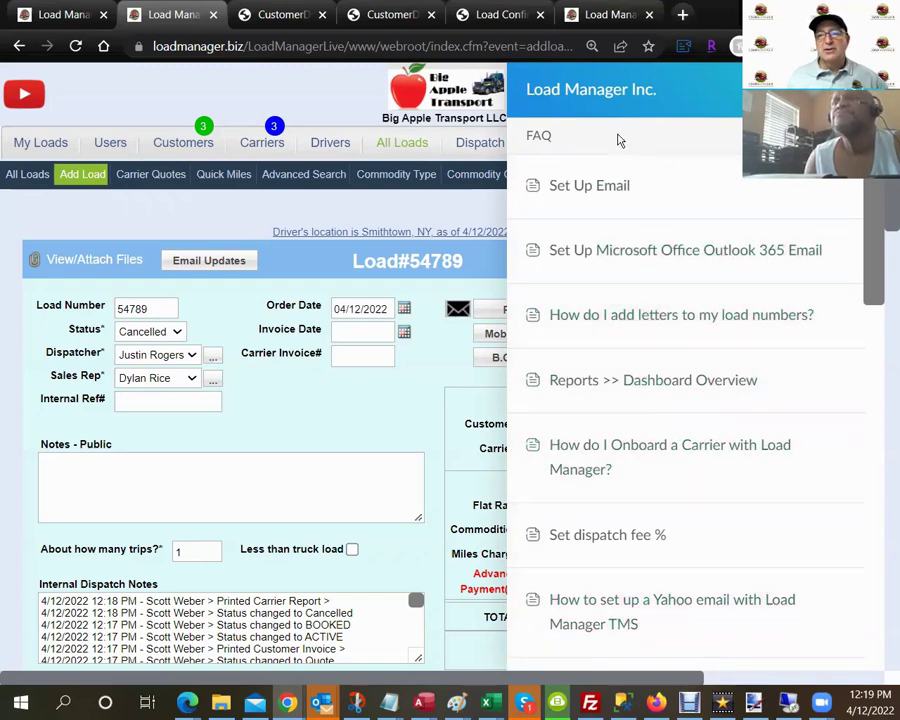
{"action": "left_click", "coordinate": [540, 135]}
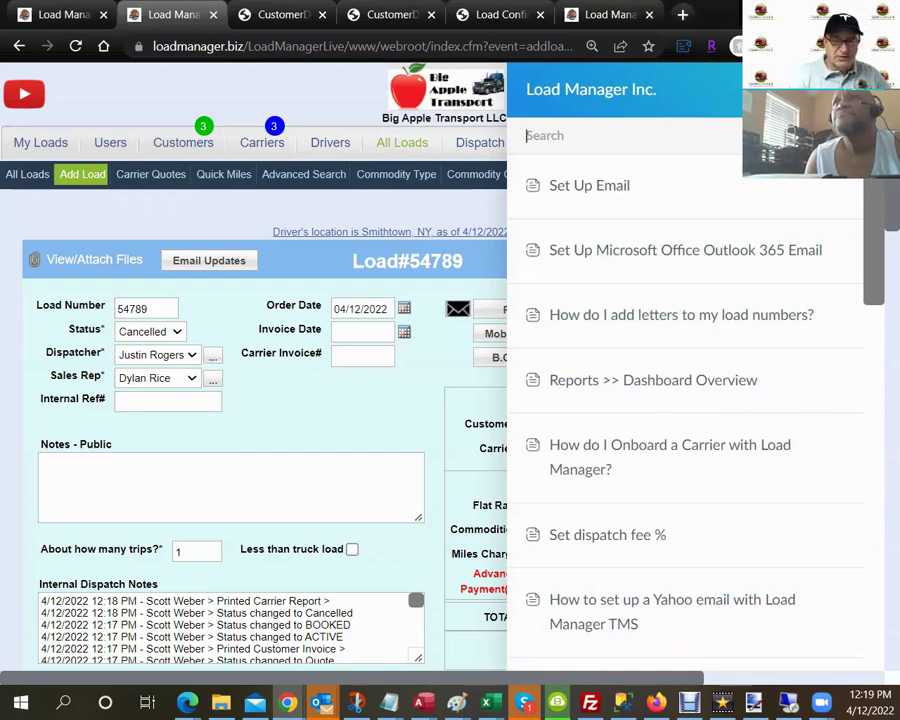
{"action": "type", "text": "quickbooks"}
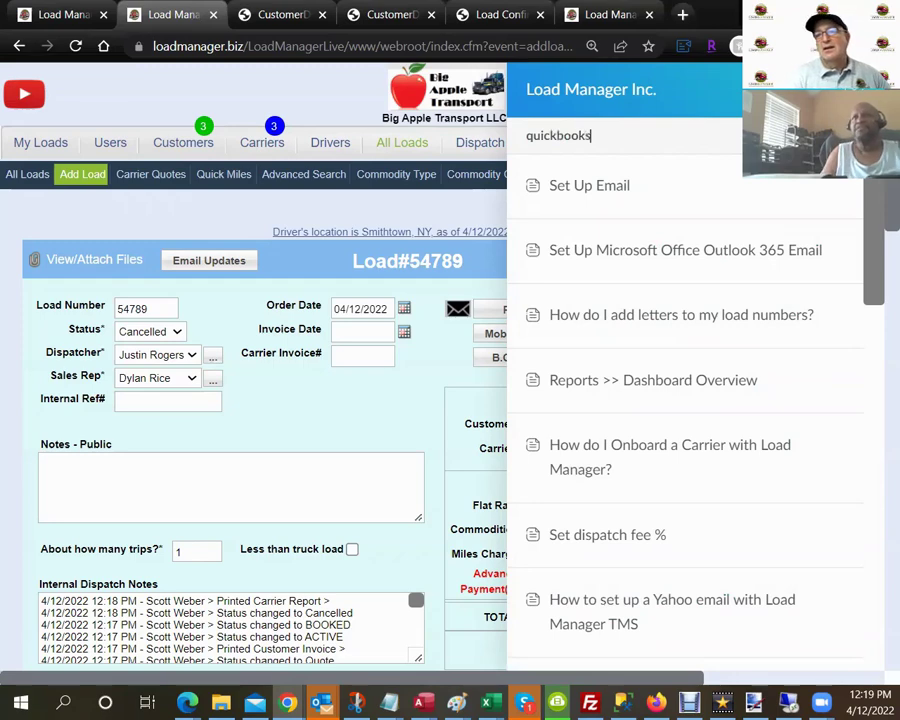
{"action": "key", "text": "Return"}
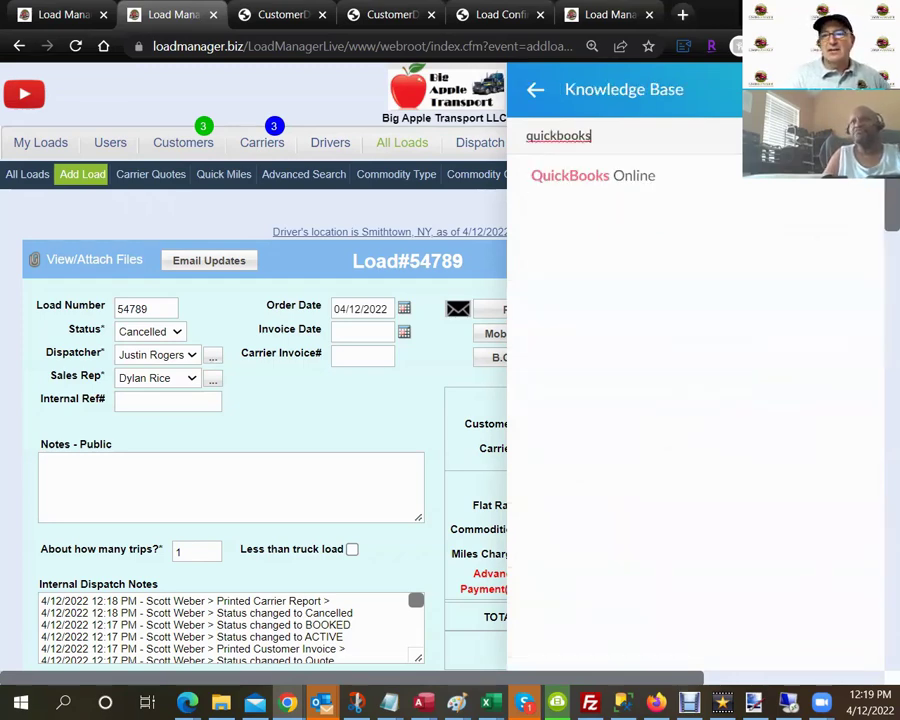
{"action": "left_click", "coordinate": [575, 150]}
{"action": "key", "text": "BackSpace"}
{"action": "key", "text": "BackSpace"}
{"action": "key", "text": "BackSpace"}
{"action": "key", "text": "BackSpace"}
{"action": "key", "text": "BackSpace"}
{"action": "key", "text": "BackSpace"}
{"action": "key", "text": "BackSpace"}
{"action": "key", "text": "BackSpace"}
{"action": "key", "text": "BackSpace"}
{"action": "key", "text": "BackSpace"}
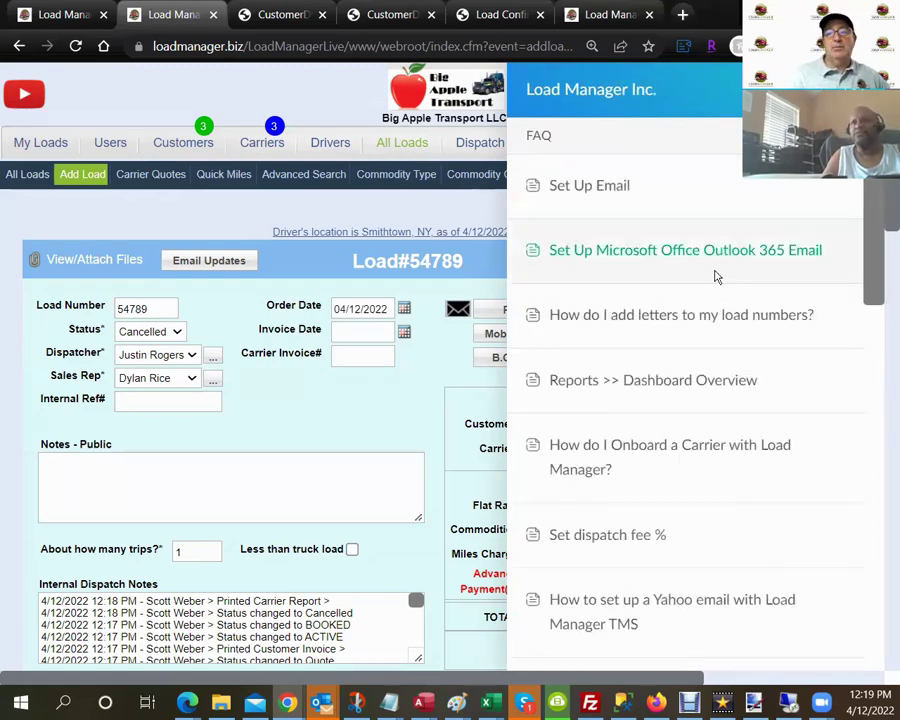
{"action": "left_click", "coordinate": [686, 383]}
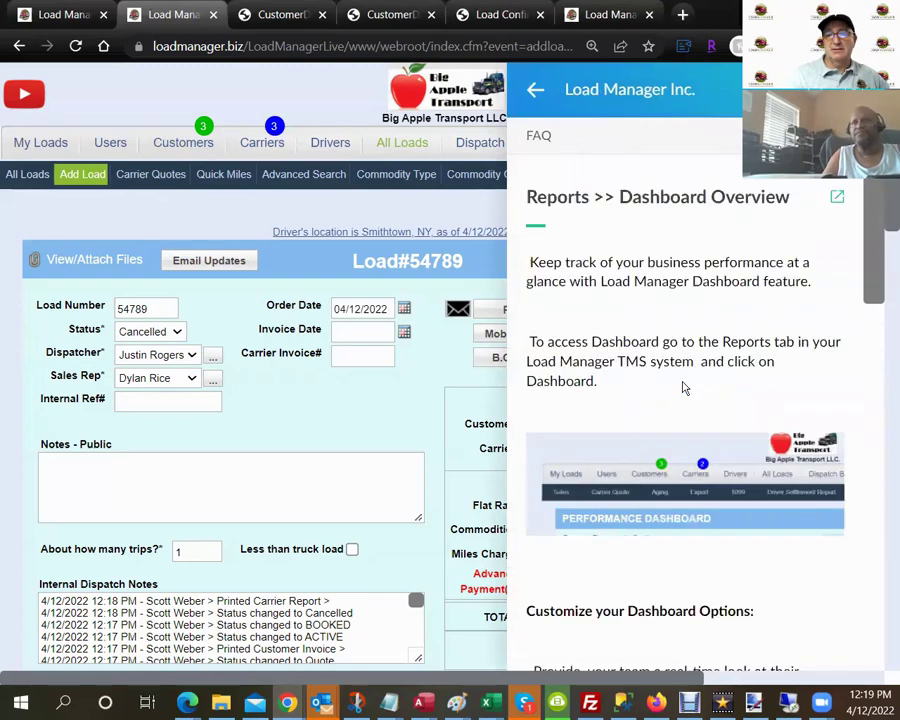
{"action": "scroll", "coordinate": [684, 388], "scroll_direction": "down", "scroll_amount": 3}
{"action": "scroll", "coordinate": [686, 393], "scroll_direction": "down", "scroll_amount": 3}
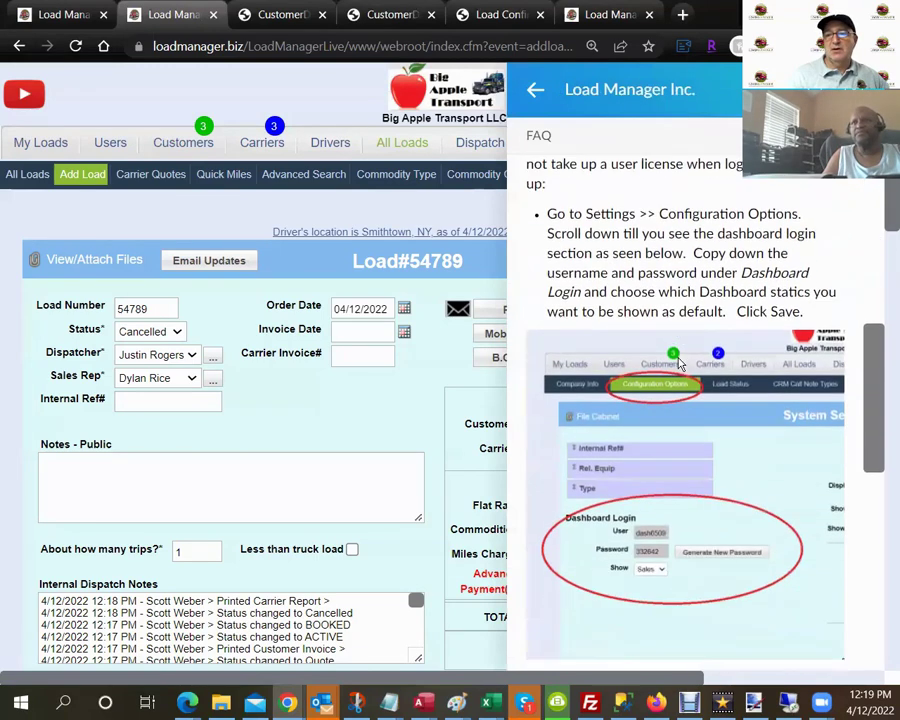
{"action": "scroll", "coordinate": [665, 305], "scroll_direction": "down", "scroll_amount": 5}
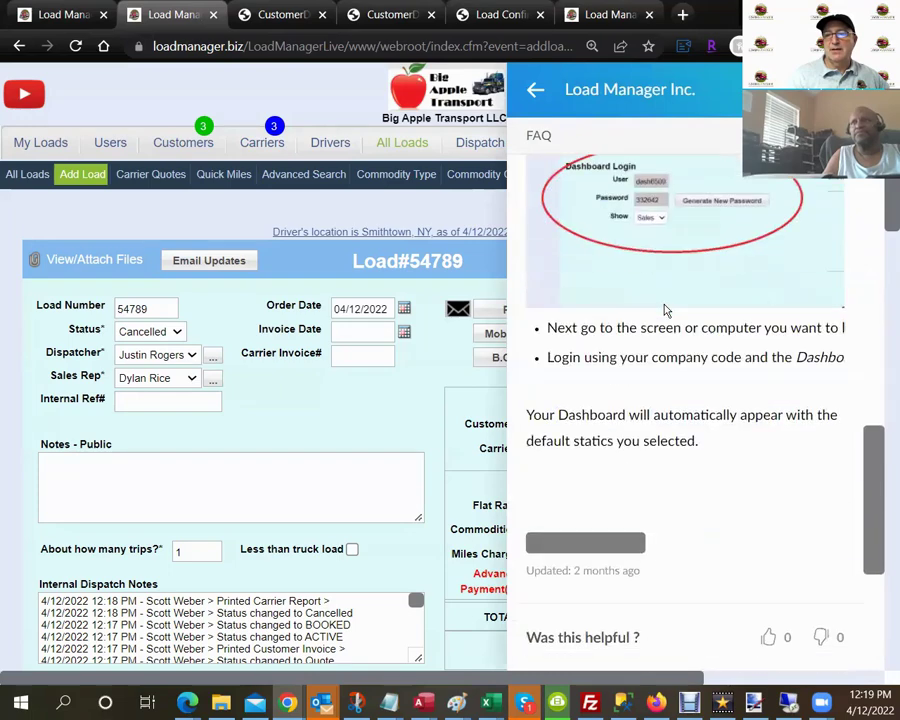
{"action": "scroll", "coordinate": [663, 305], "scroll_direction": "down", "scroll_amount": 1}
{"action": "scroll", "coordinate": [680, 380], "scroll_direction": "up", "scroll_amount": 1}
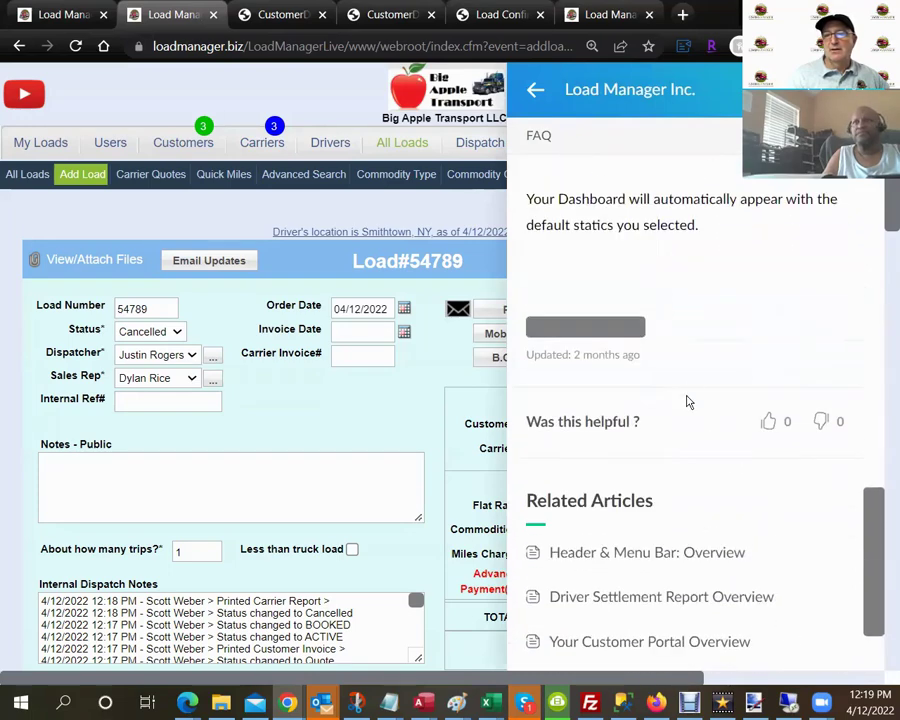
{"action": "scroll", "coordinate": [687, 420], "scroll_direction": "down", "scroll_amount": 1}
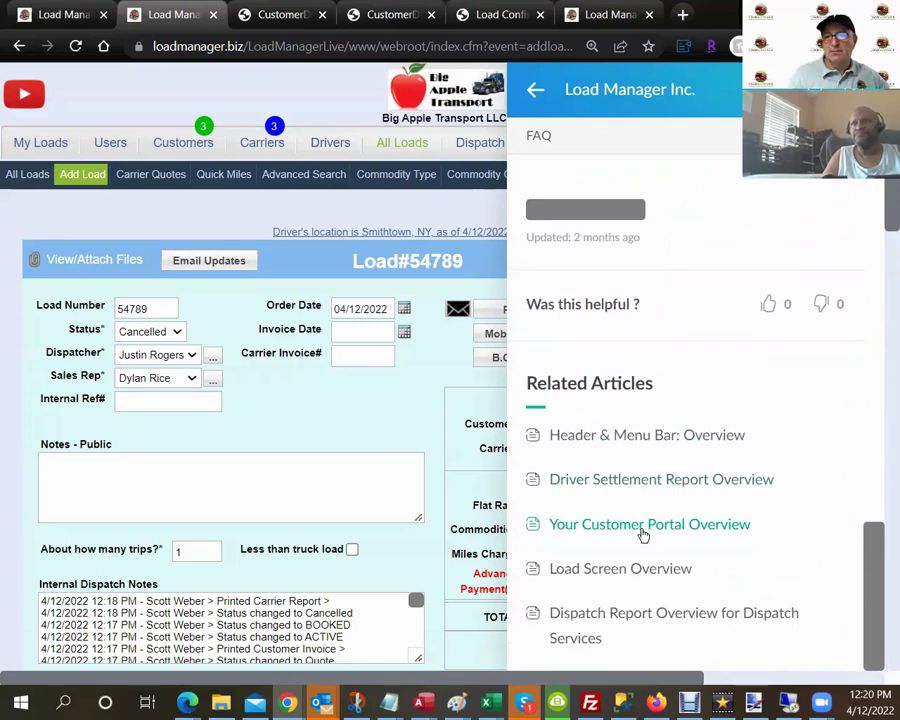
{"action": "left_click", "coordinate": [642, 528]}
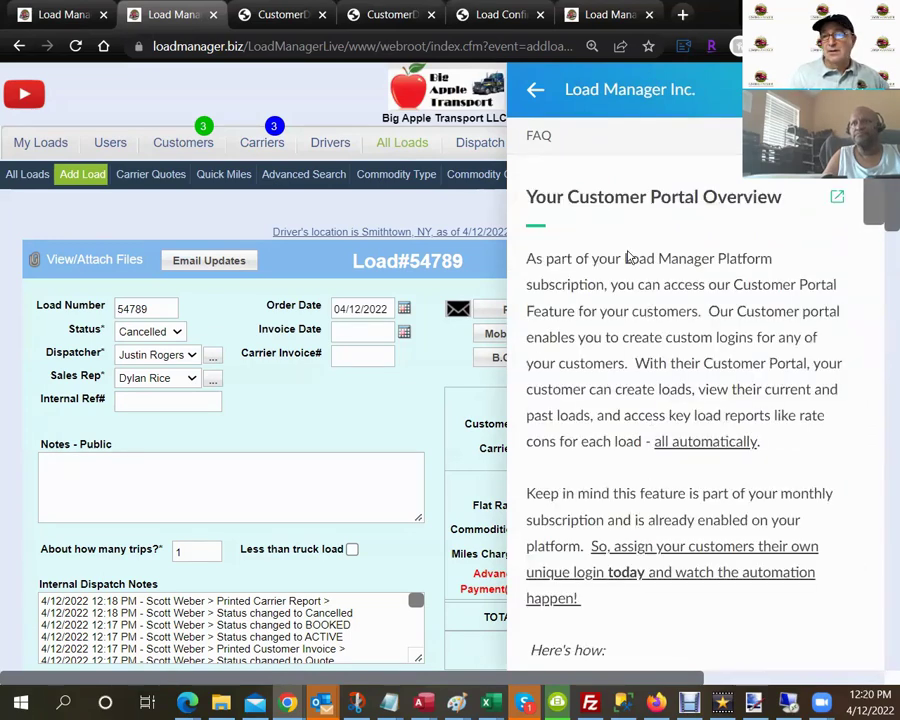
{"action": "left_click", "coordinate": [536, 91]}
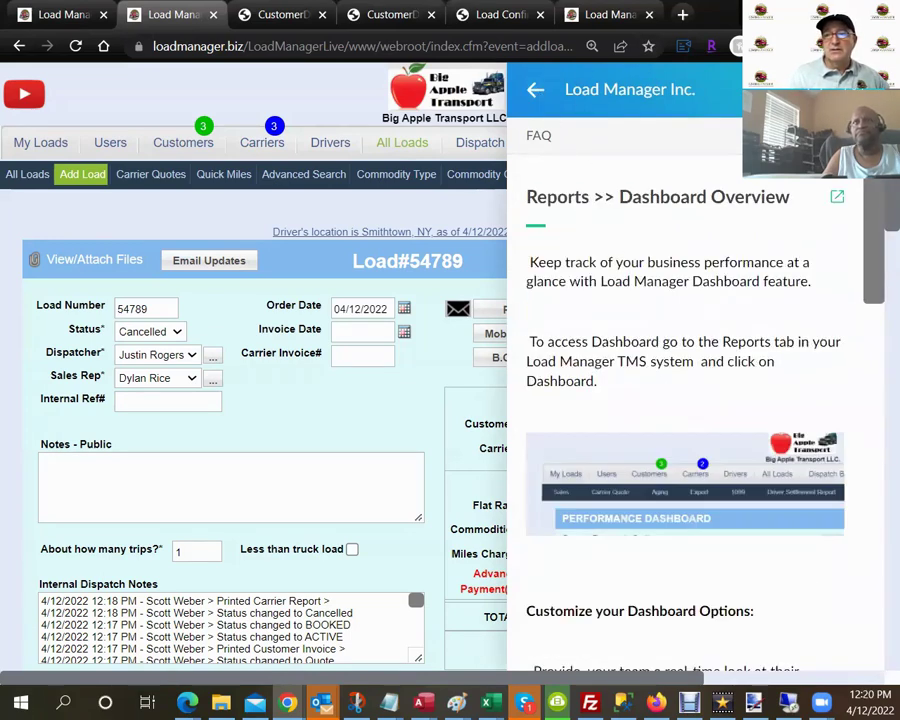
{"action": "left_click", "coordinate": [536, 91]}
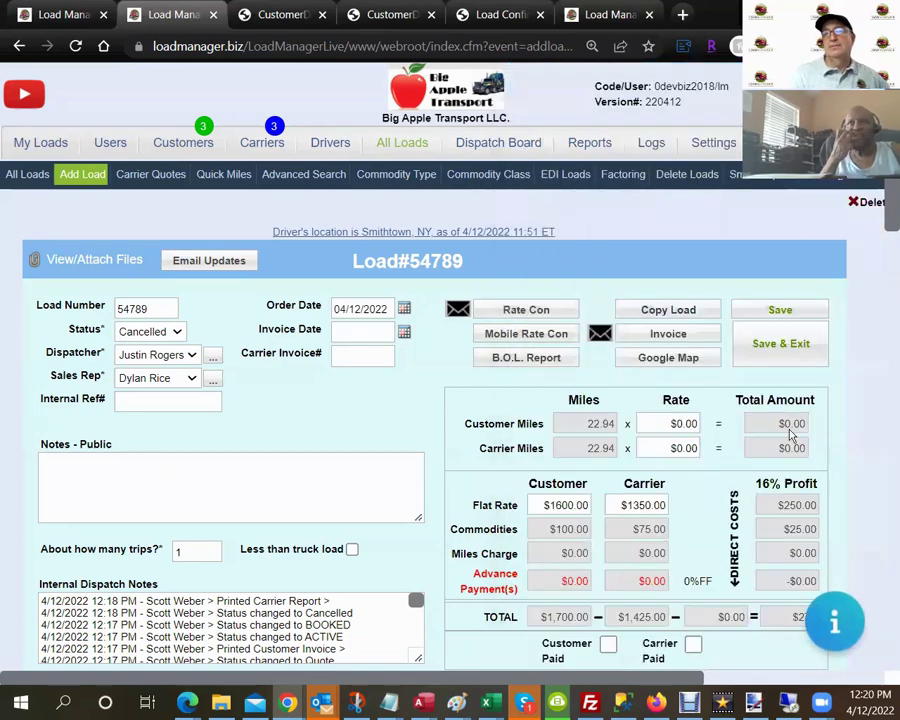